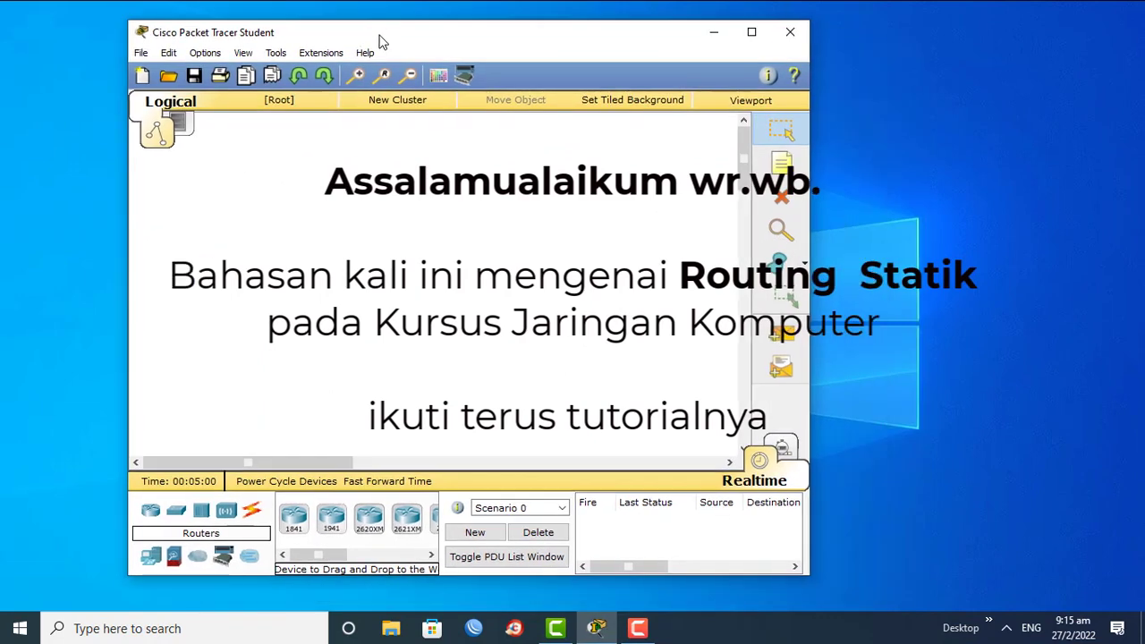
Place two 1841 routers side by side in the workspace and add a 2950-24 switch below each one
click(751, 32)
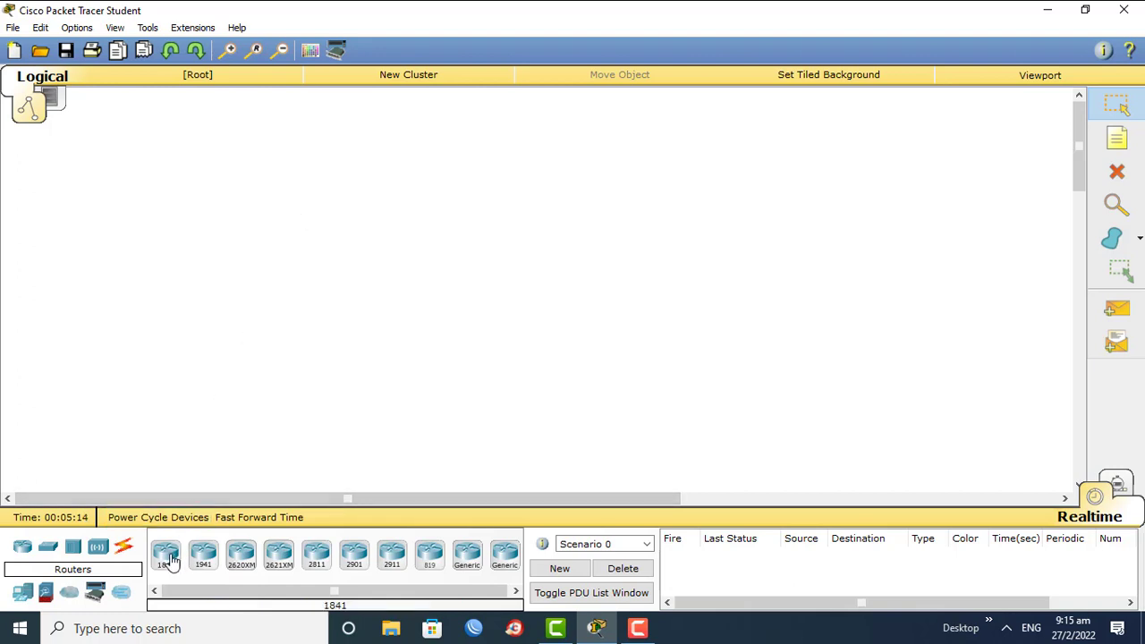
drag(170, 559, 151, 233)
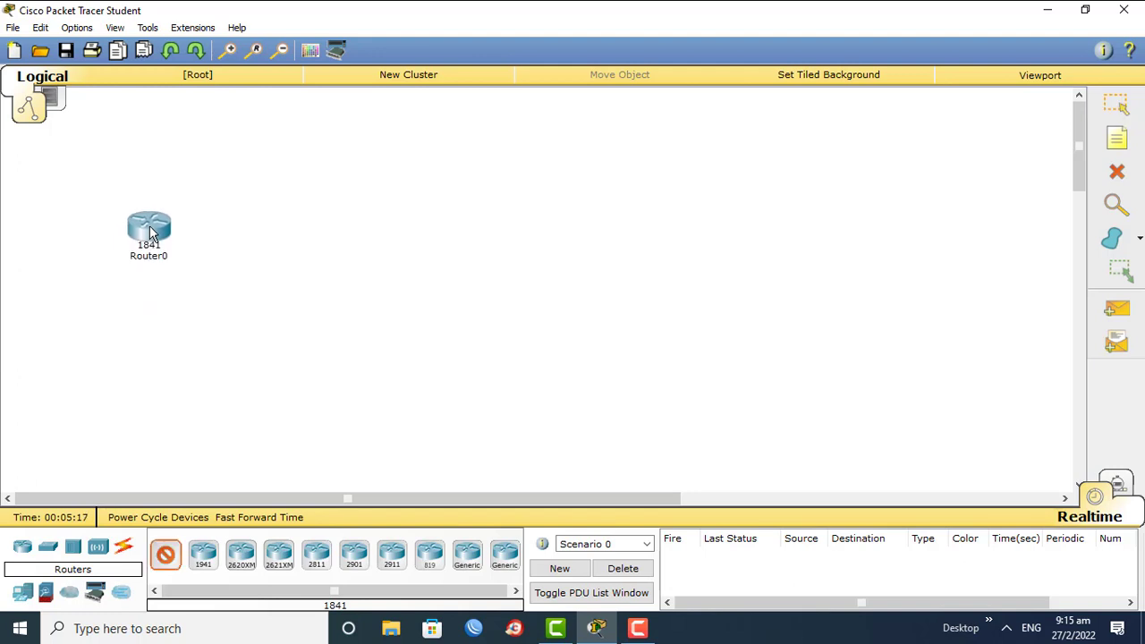
click(166, 557)
drag(166, 564, 257, 442)
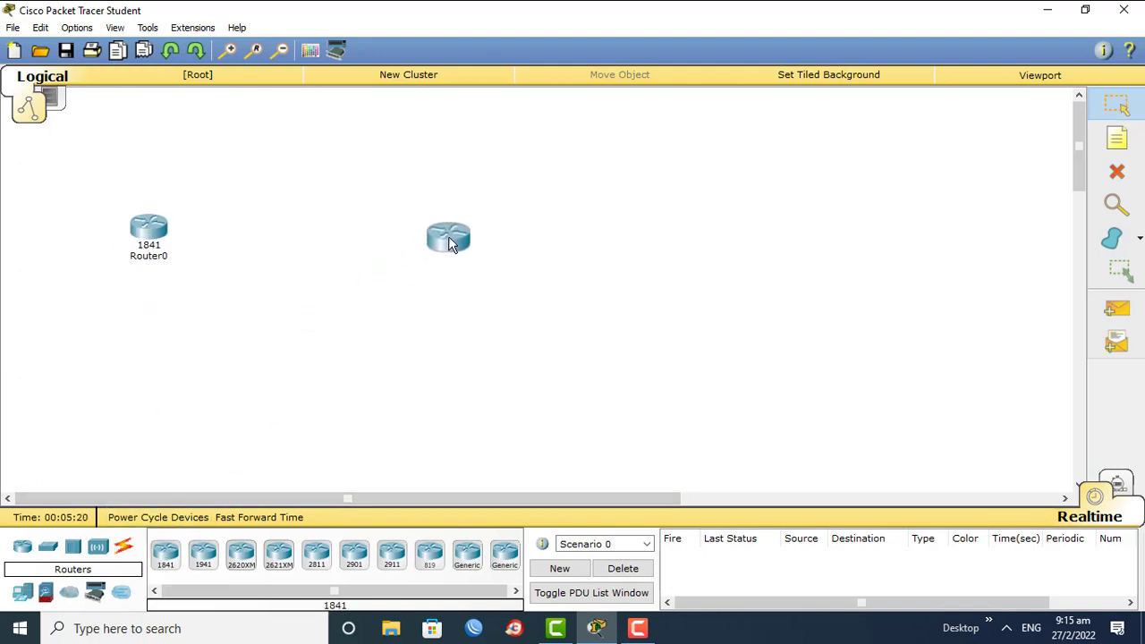
drag(468, 226, 550, 218)
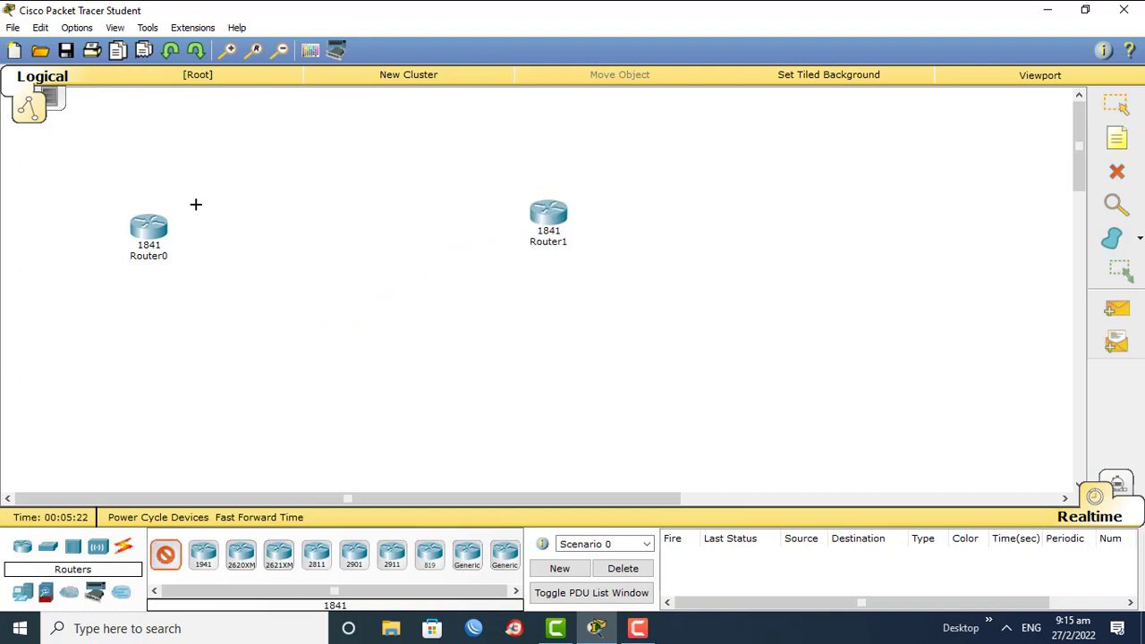
key(Escape)
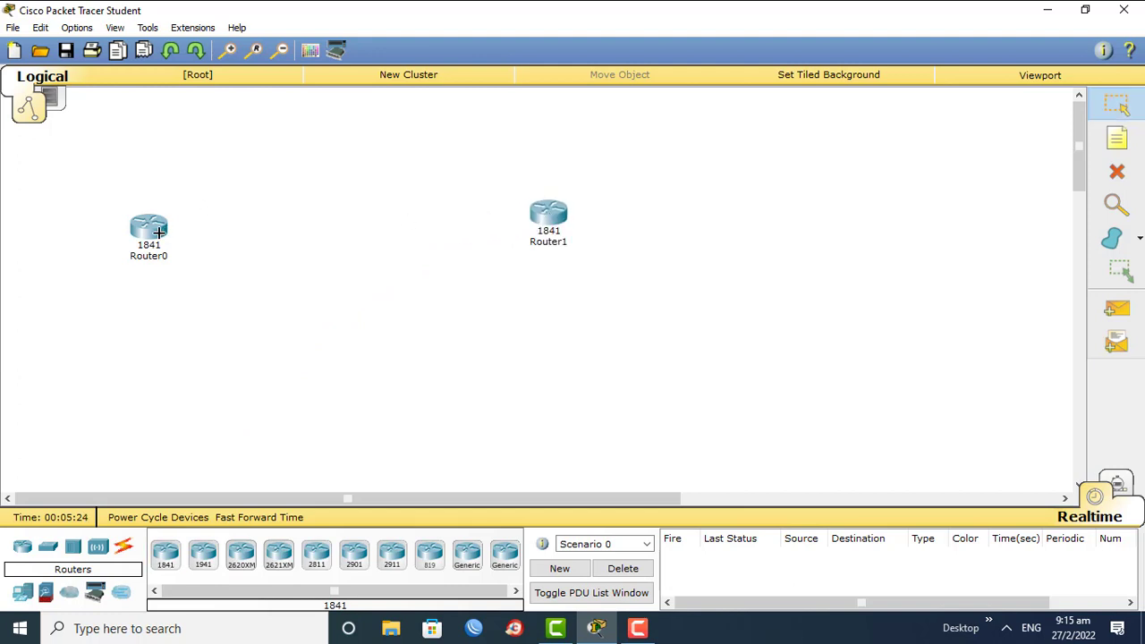
drag(158, 233, 327, 223)
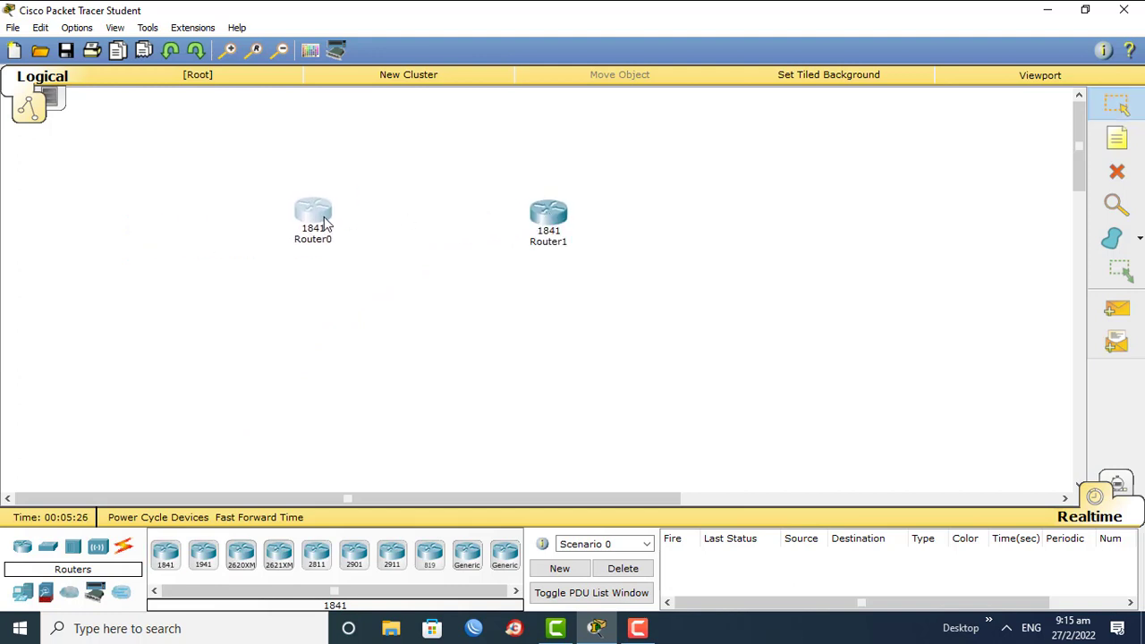
drag(50, 546, 285, 414)
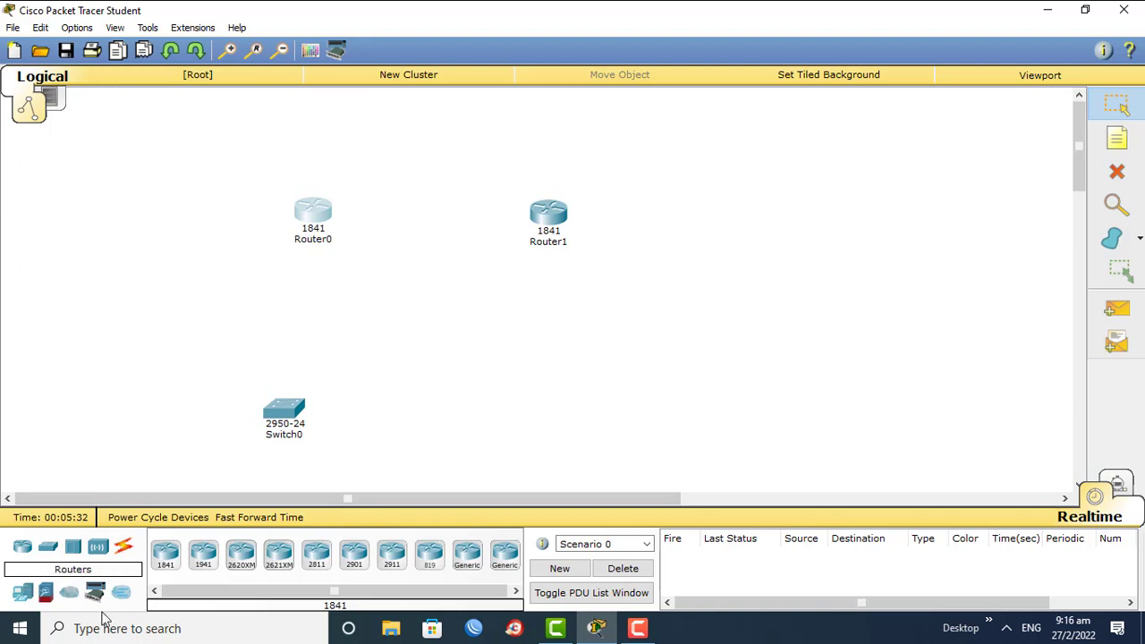
drag(48, 548, 561, 422)
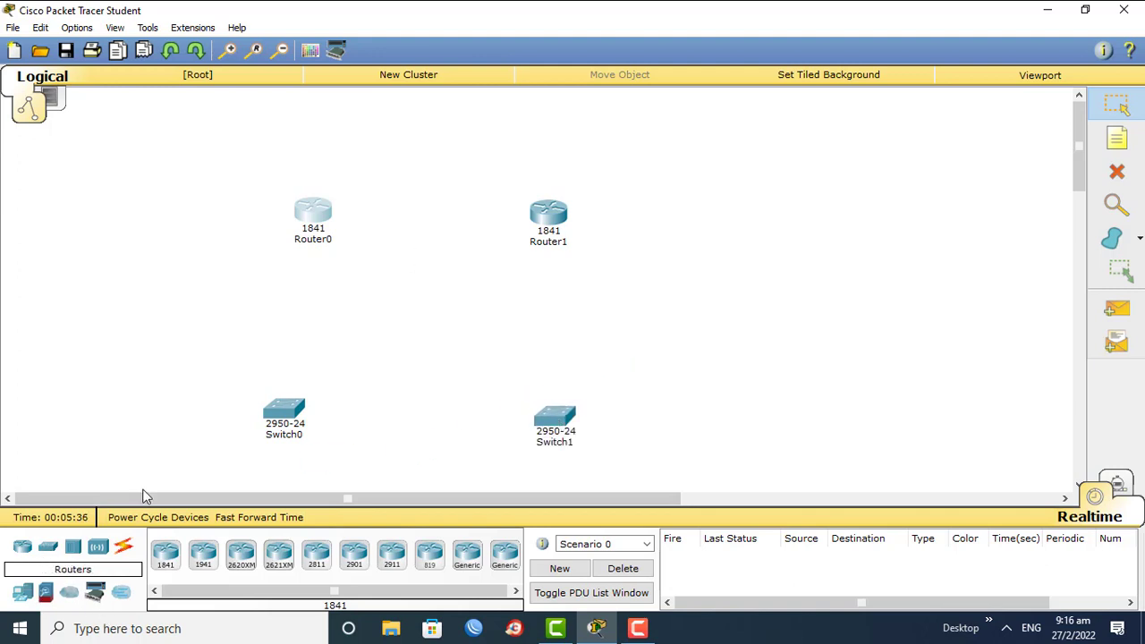
Connect Router0 FastEthernet0/1 to Router1 FastEthernet0/1 with a Copper Cross-Over cable
click(125, 550)
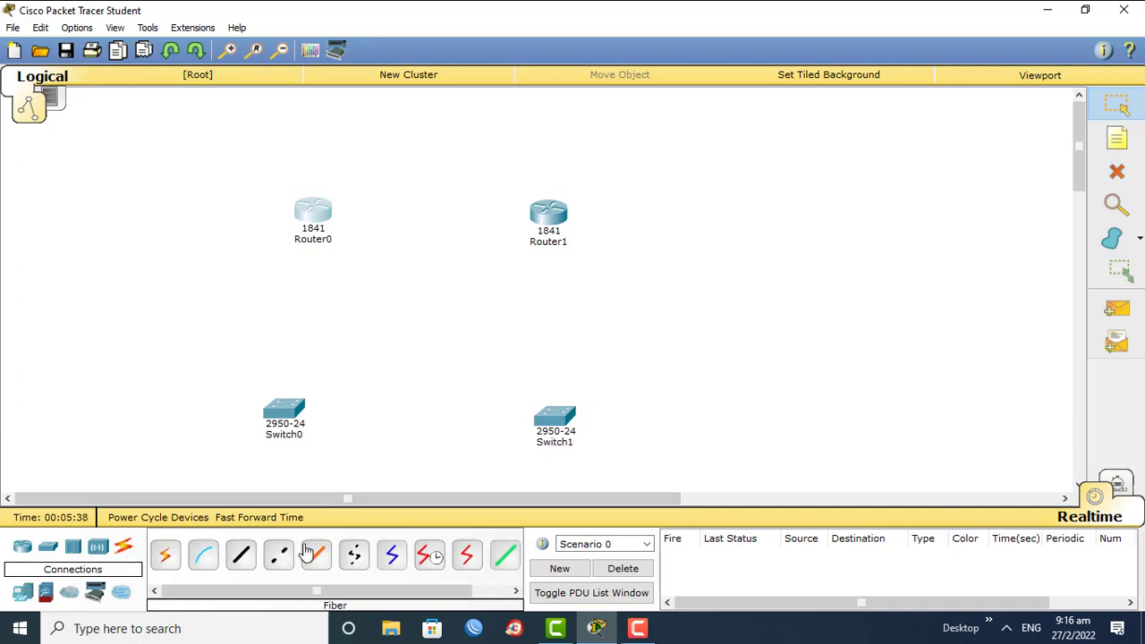
click(278, 555)
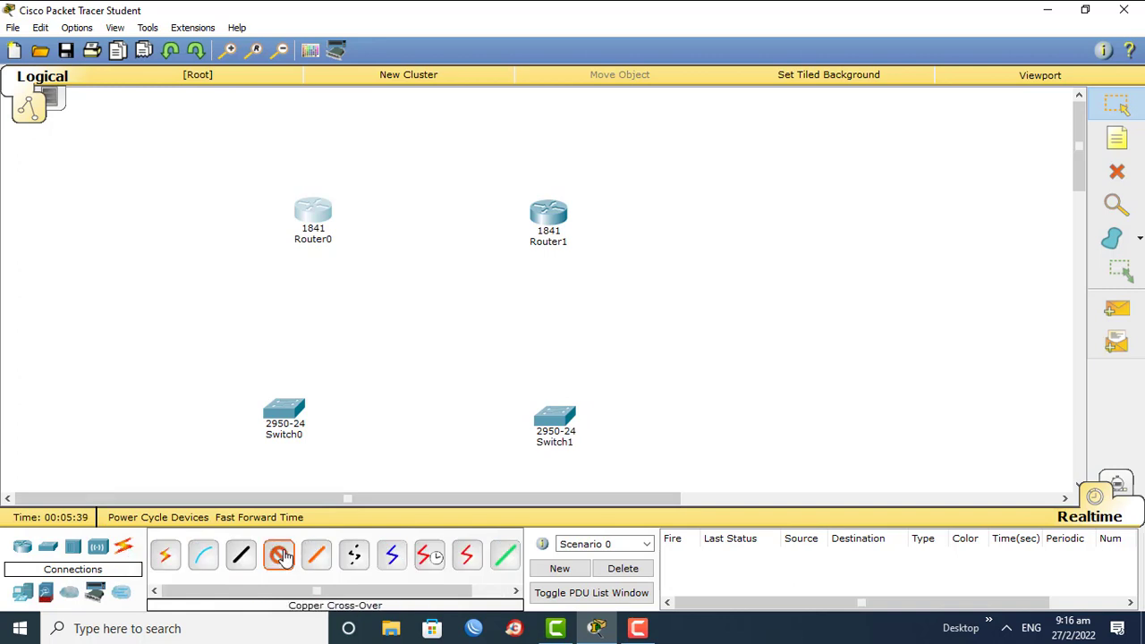
click(313, 213)
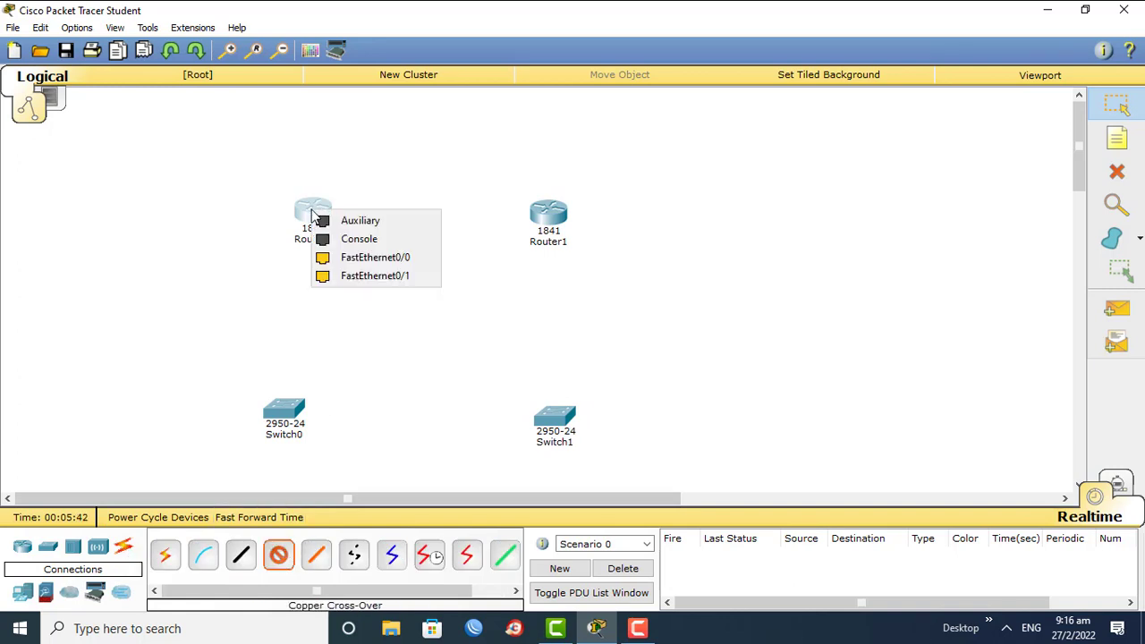
click(356, 277)
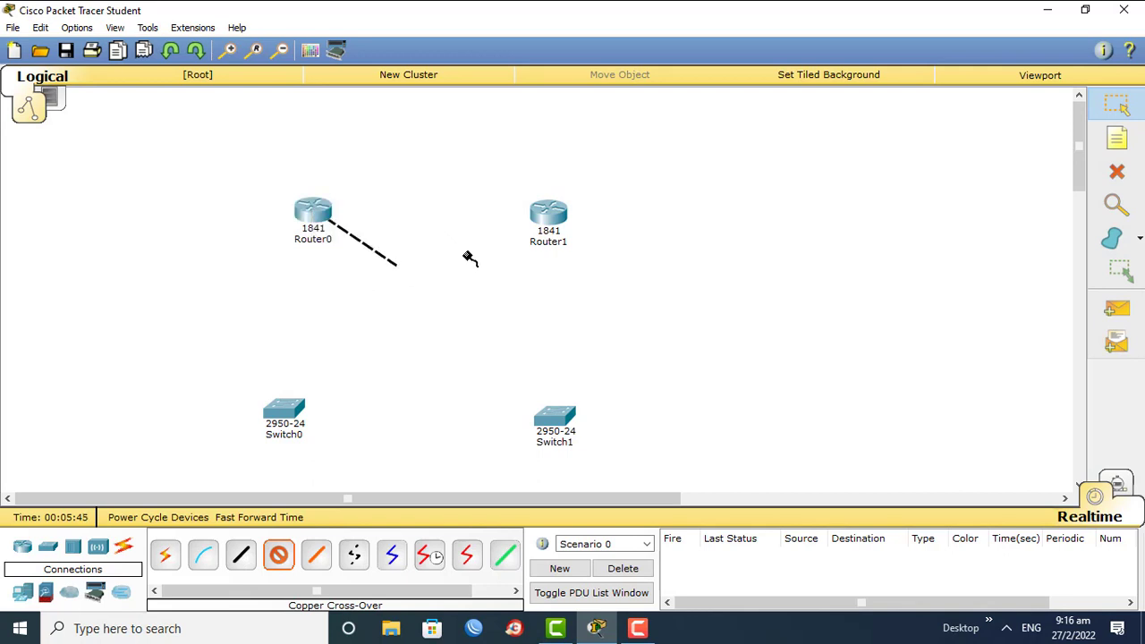
click(540, 215)
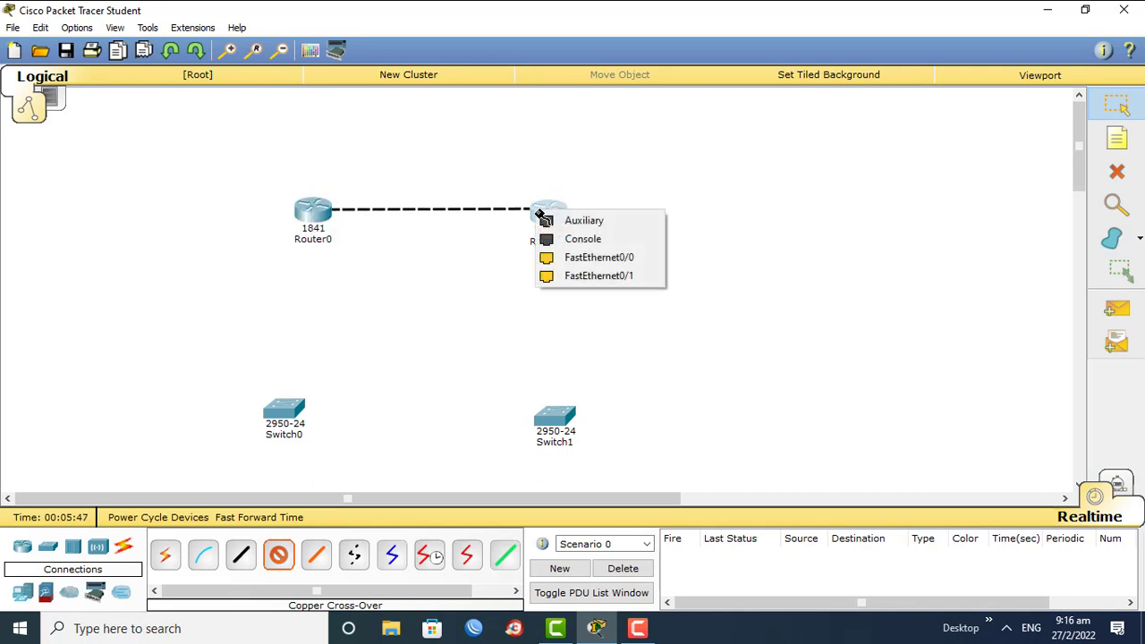
click(562, 280)
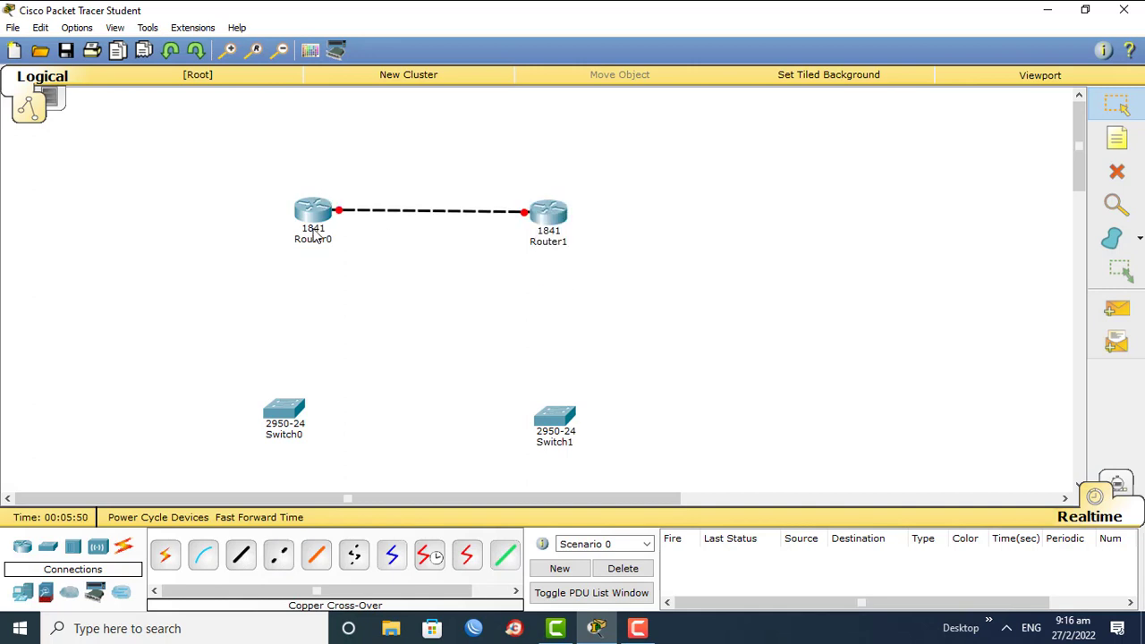
Connect Router0 FastEthernet0/0 to Switch0 FastEthernet0/1 with a Copper Straight-Through cable
click(244, 557)
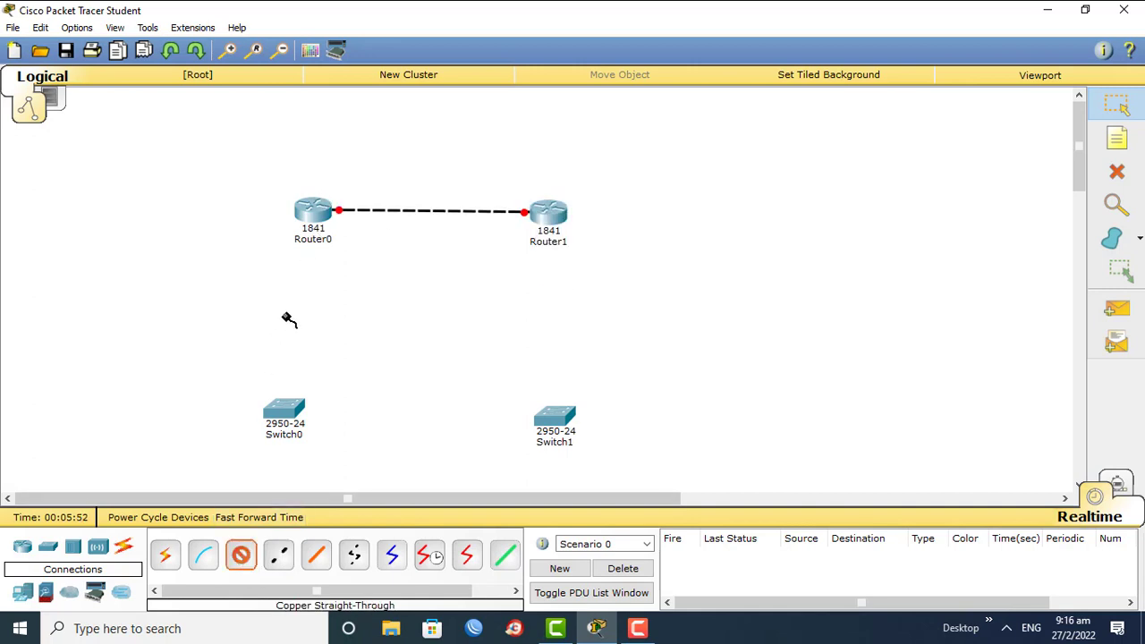
click(313, 211)
click(337, 250)
click(286, 411)
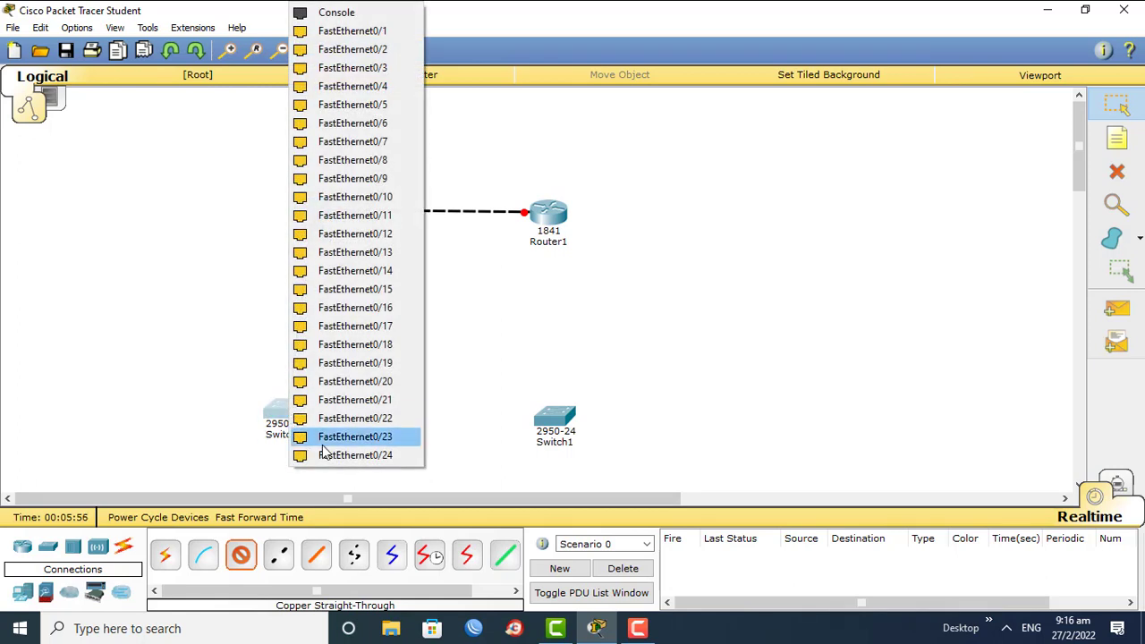
click(350, 31)
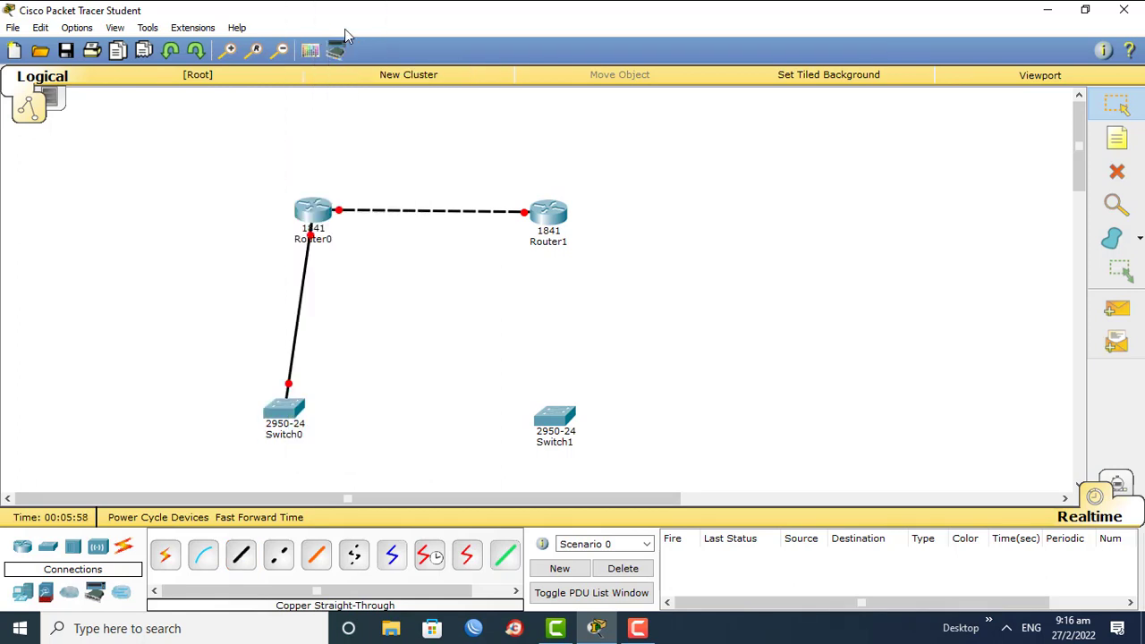
Connect Router1 FastEthernet0/0 to Switch1 FastEthernet0/1 with a Copper Straight-Through cable
click(242, 555)
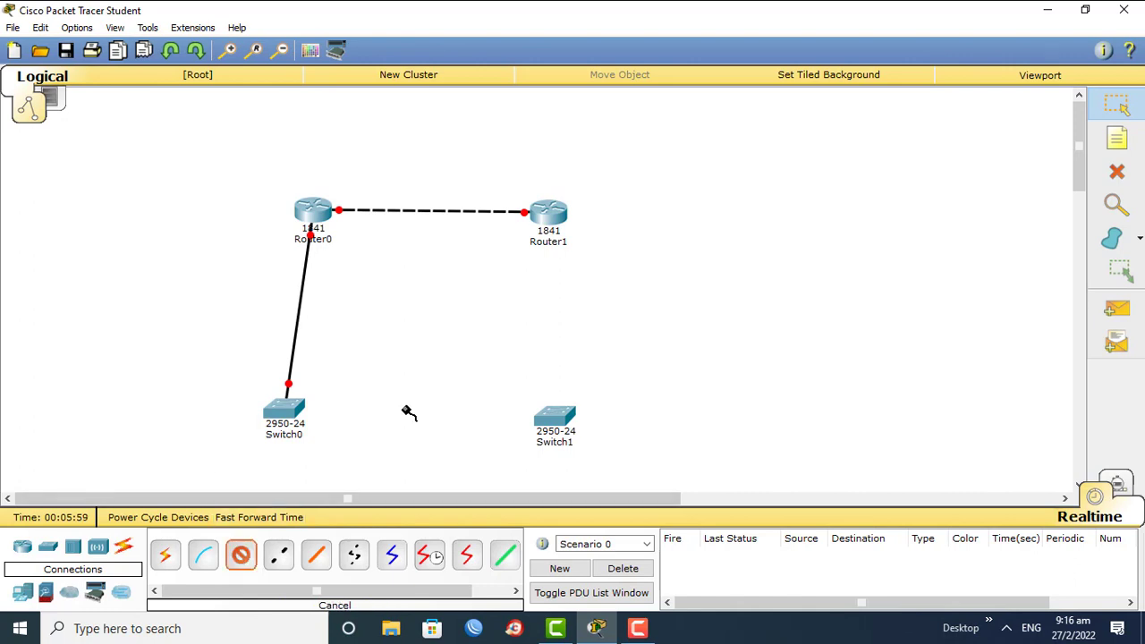
click(548, 222)
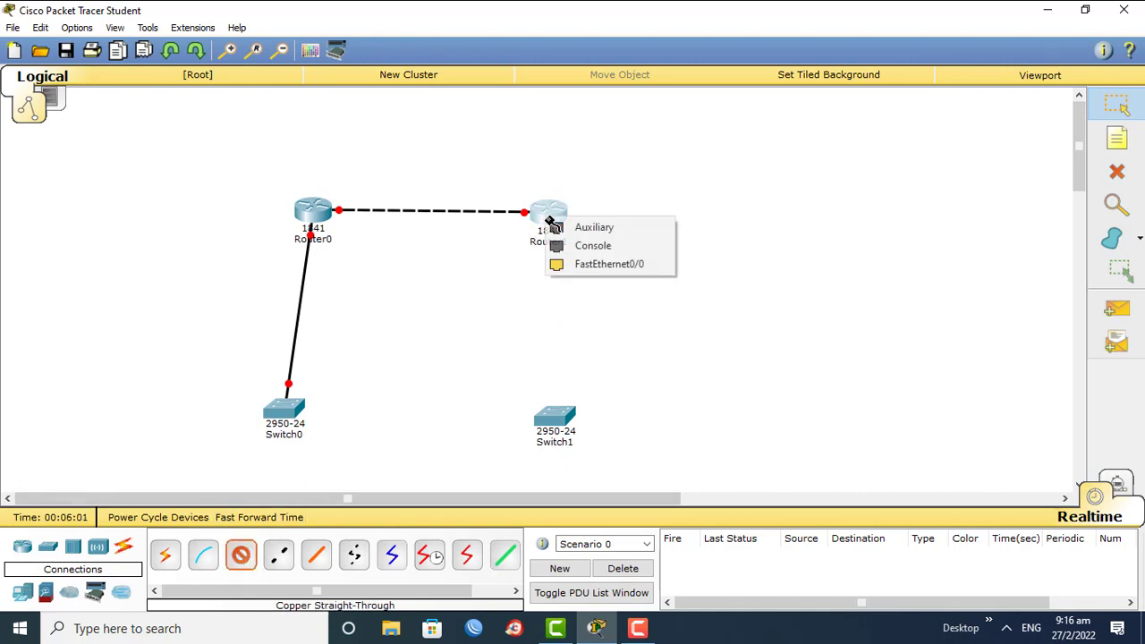
click(573, 265)
click(554, 417)
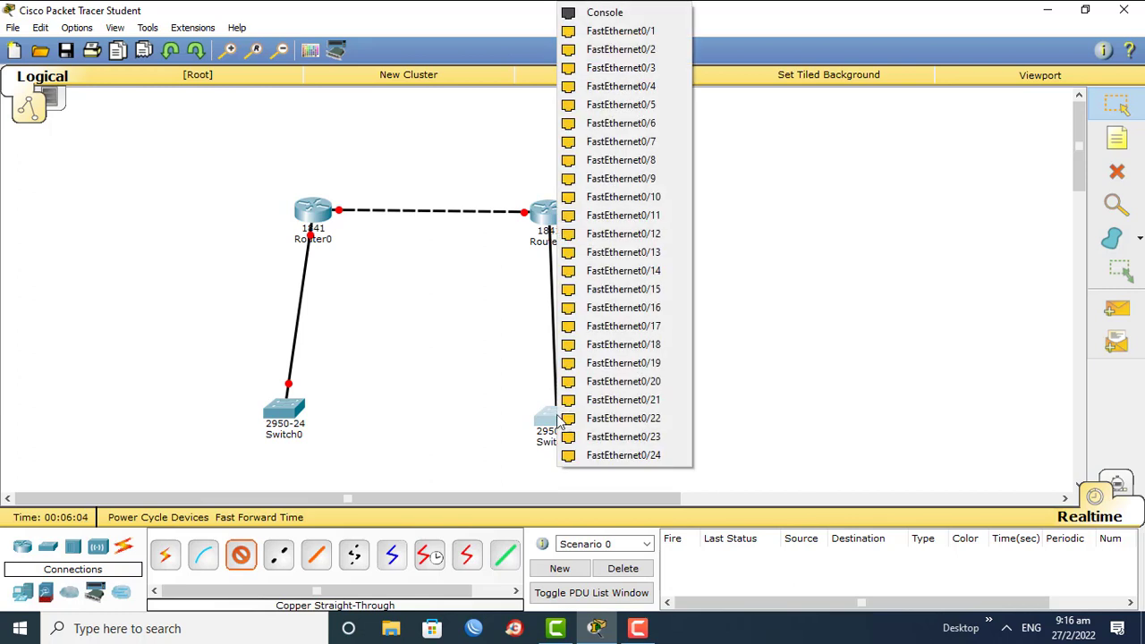
click(621, 30)
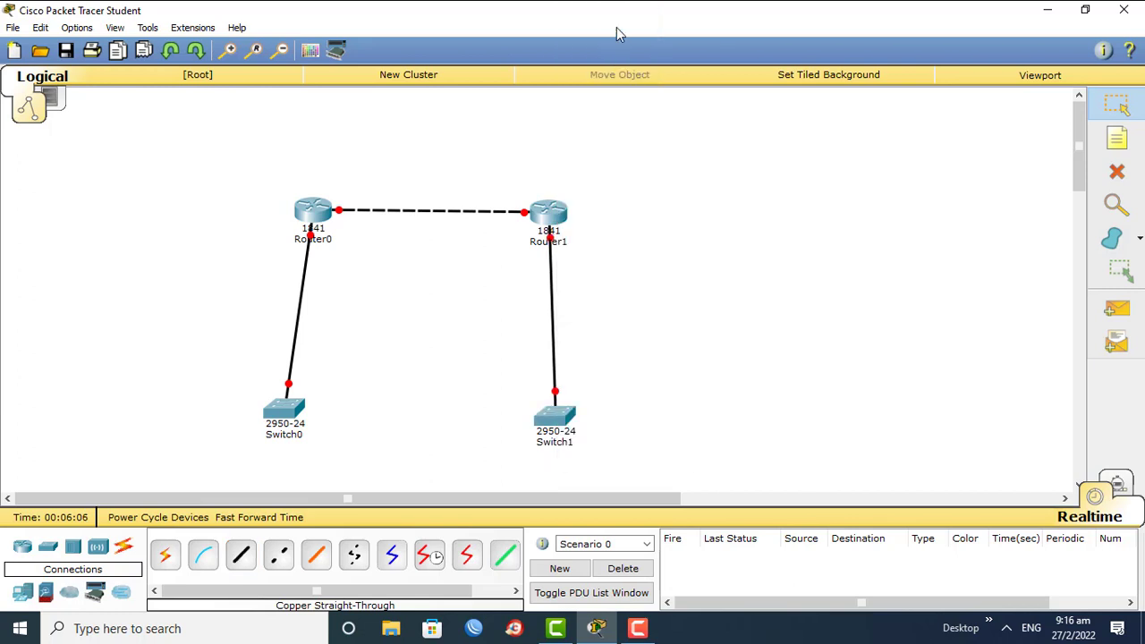
Move Switch0 and Switch1 up closer to their routers, and take a brief look at Router0's physical device view
drag(275, 405, 276, 347)
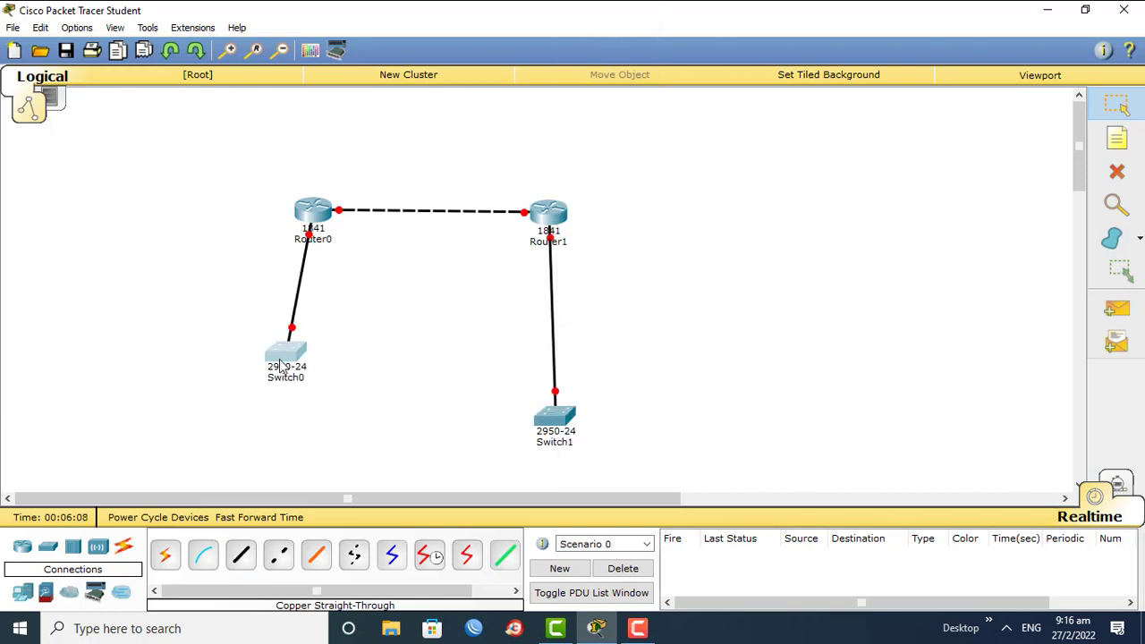
drag(548, 416, 554, 361)
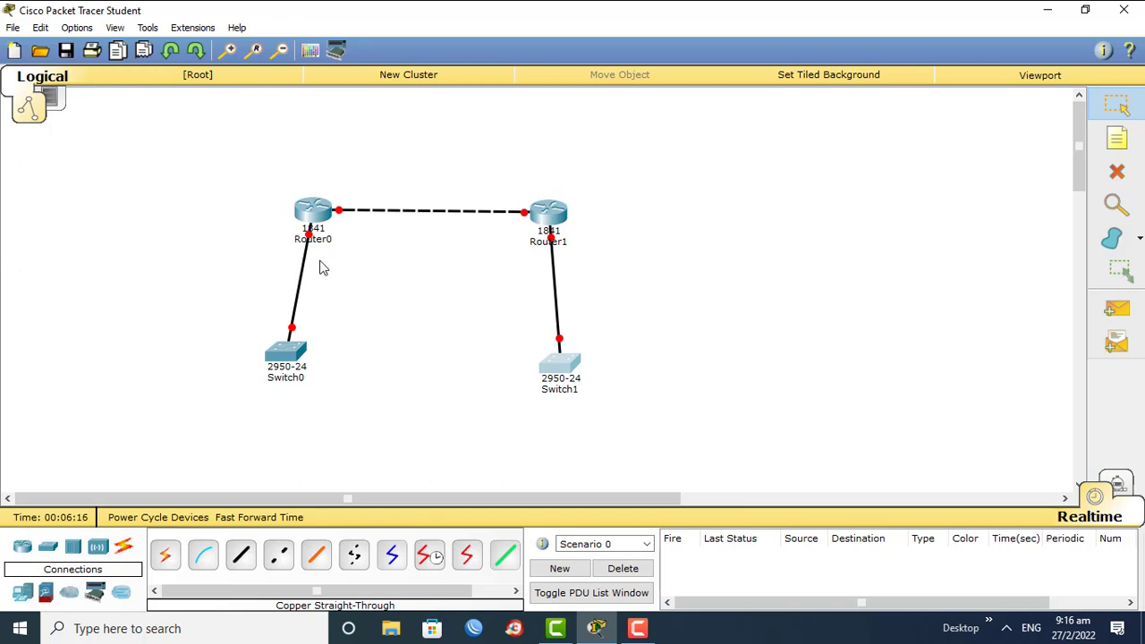
click(553, 238)
click(309, 213)
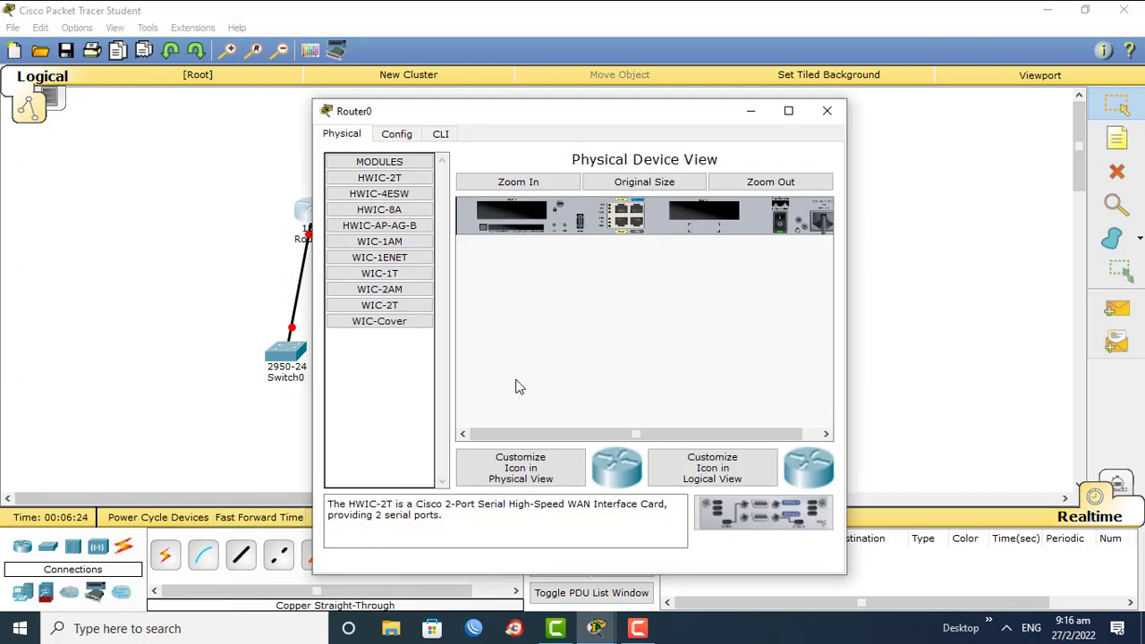
click(827, 111)
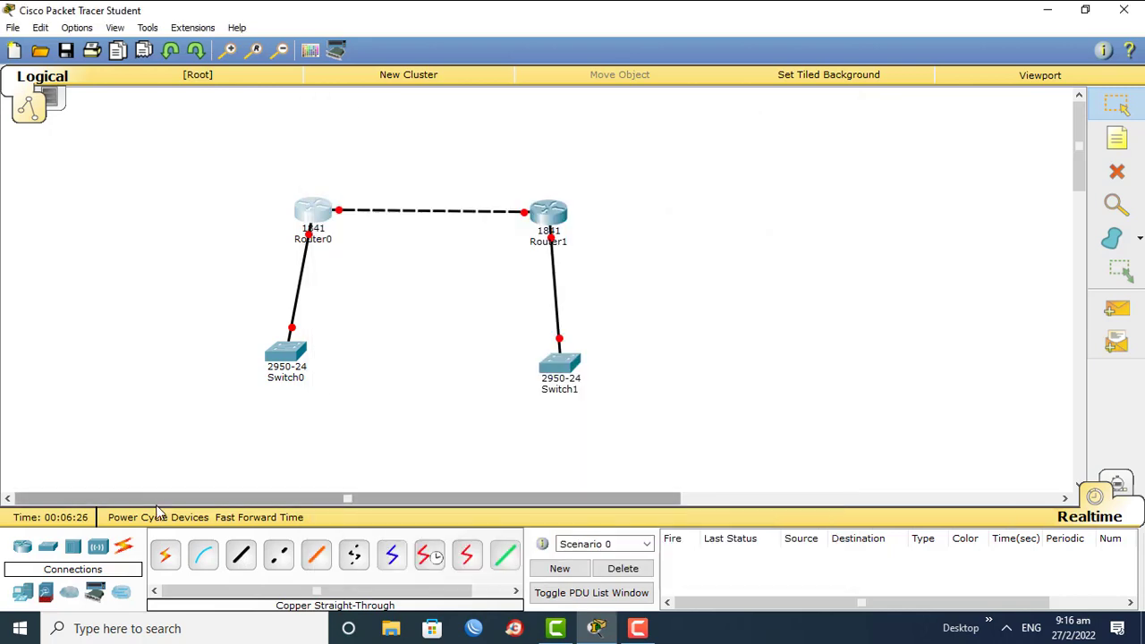
Add four generic PCs in a row below the switches, two for each switch, with PC0 shifted closer to Switch0
click(23, 591)
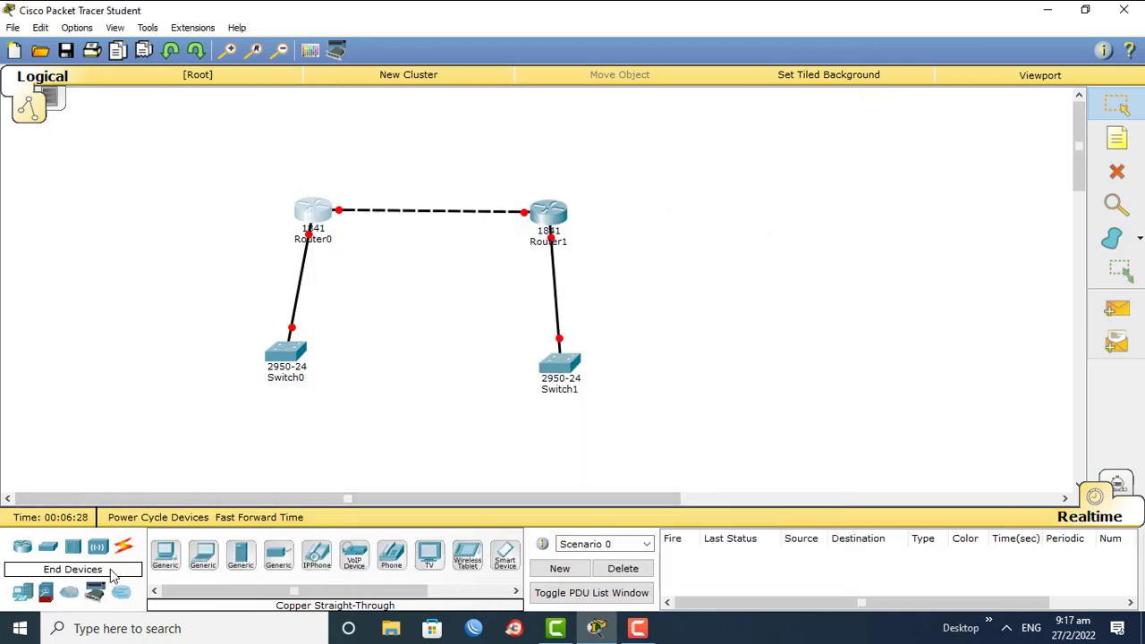
drag(175, 561, 156, 455)
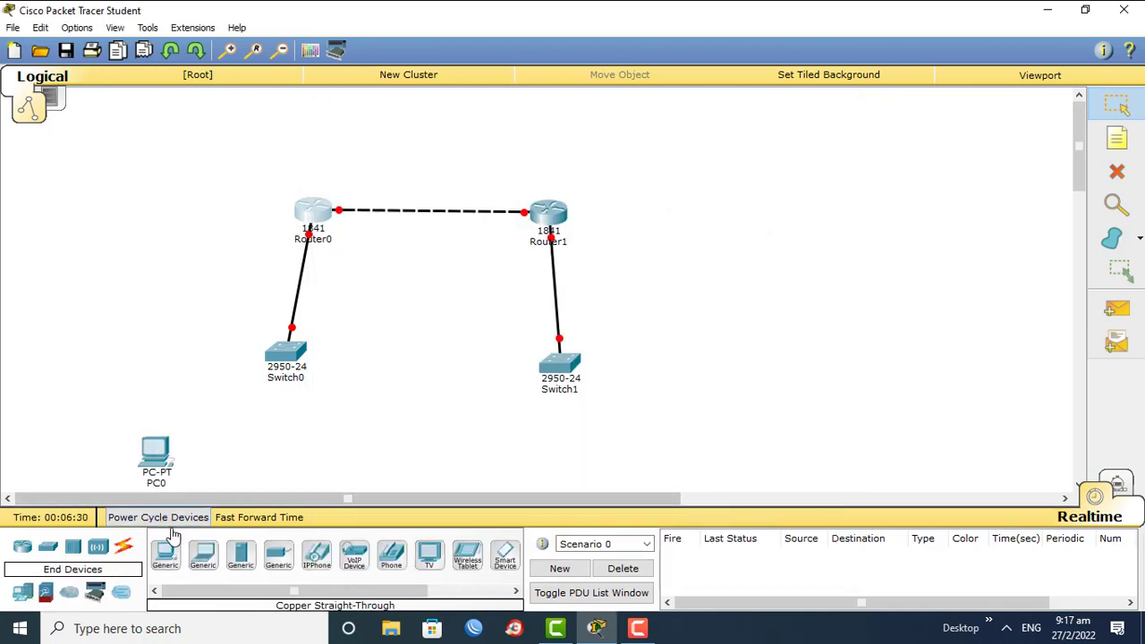
drag(172, 552, 342, 456)
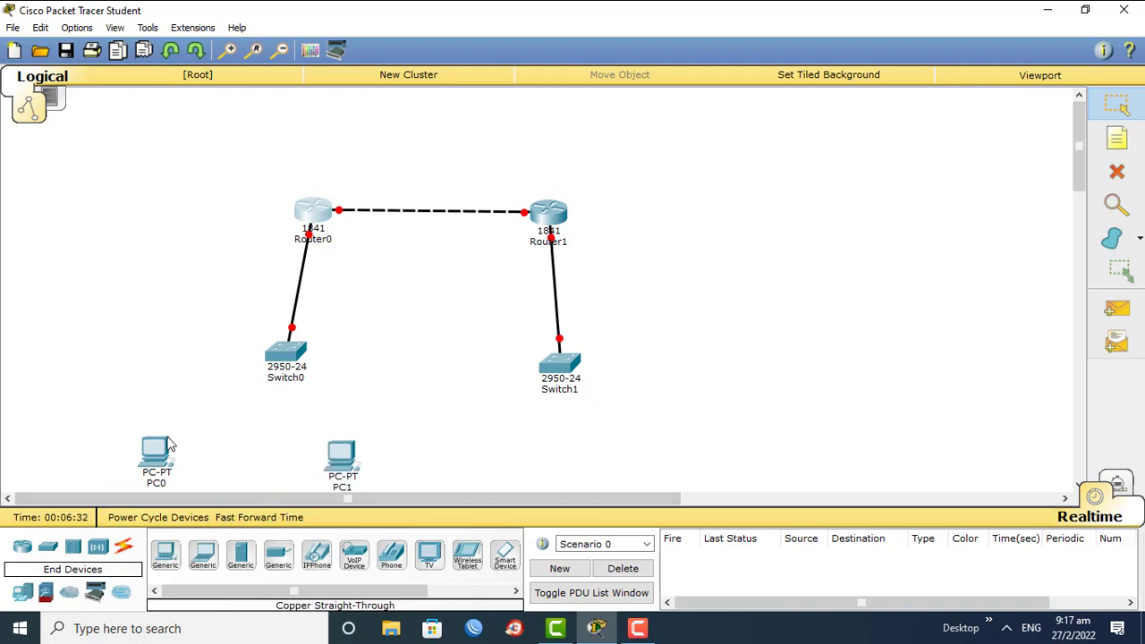
drag(162, 445, 197, 443)
drag(166, 556, 479, 458)
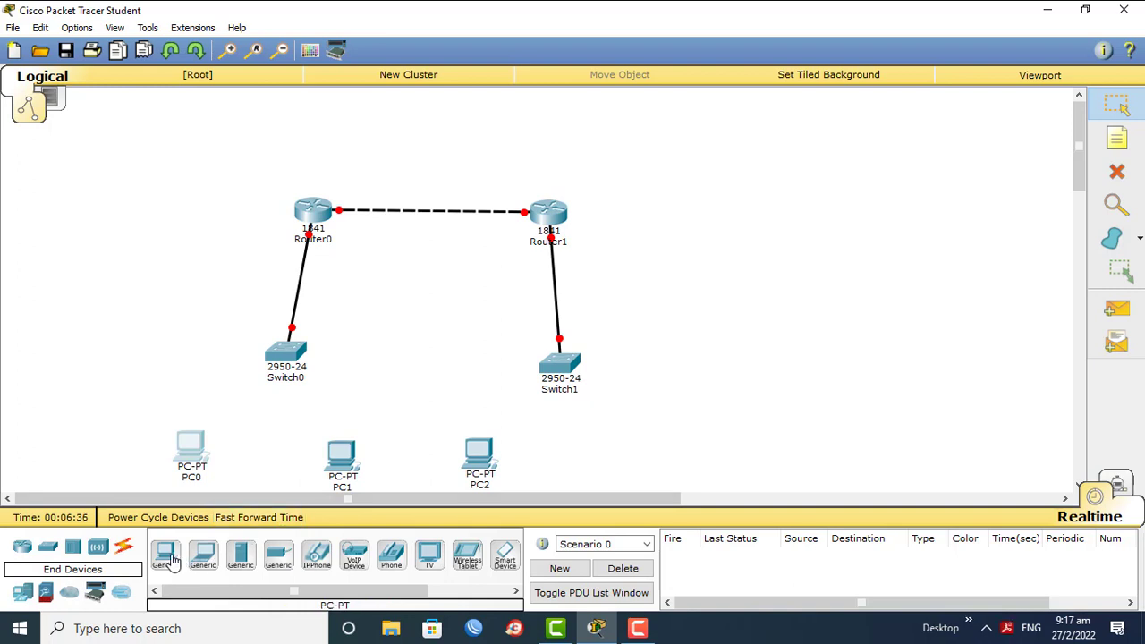
drag(166, 561, 617, 464)
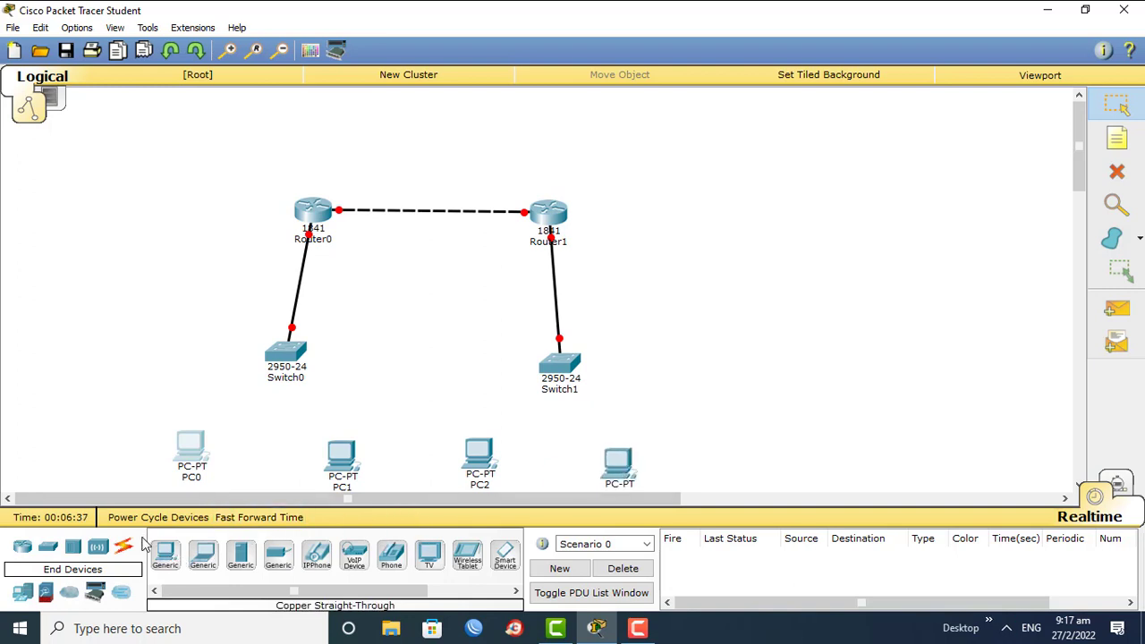
Connect Switch0 FastEthernet0/2 to PC0 FastEthernet0 with a Copper Straight-Through cable
click(124, 548)
click(240, 556)
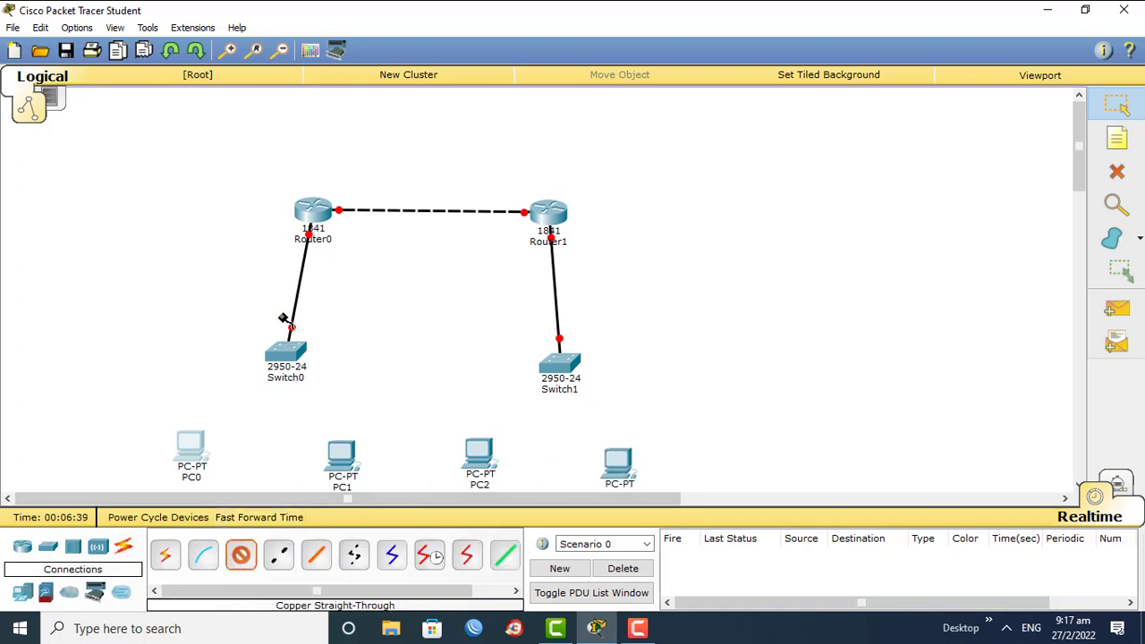
click(285, 352)
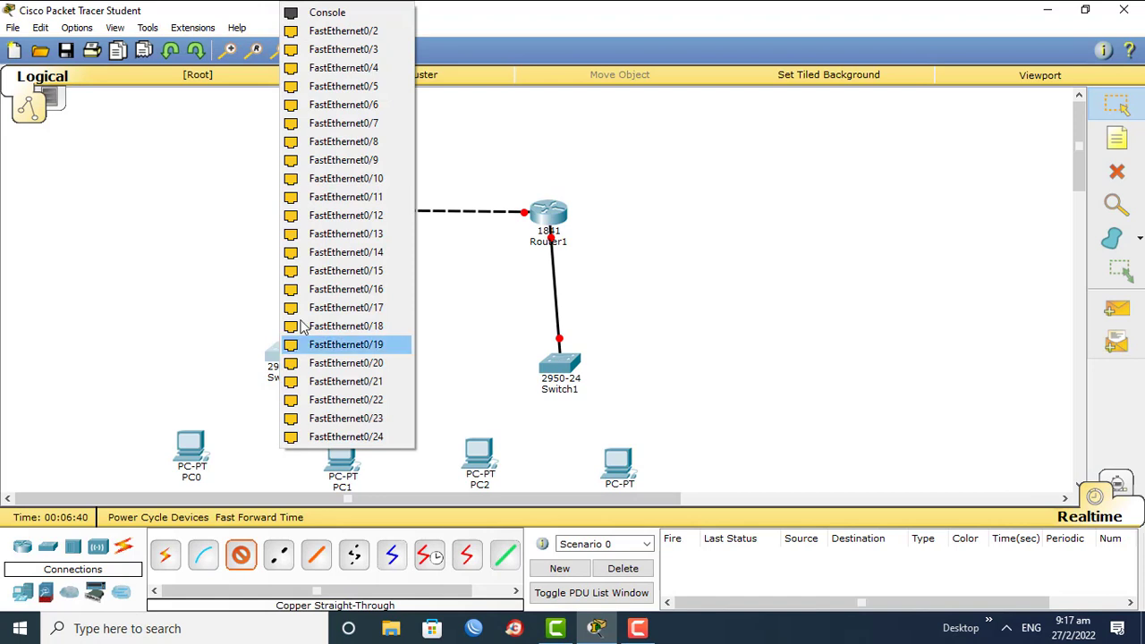
click(344, 31)
click(190, 443)
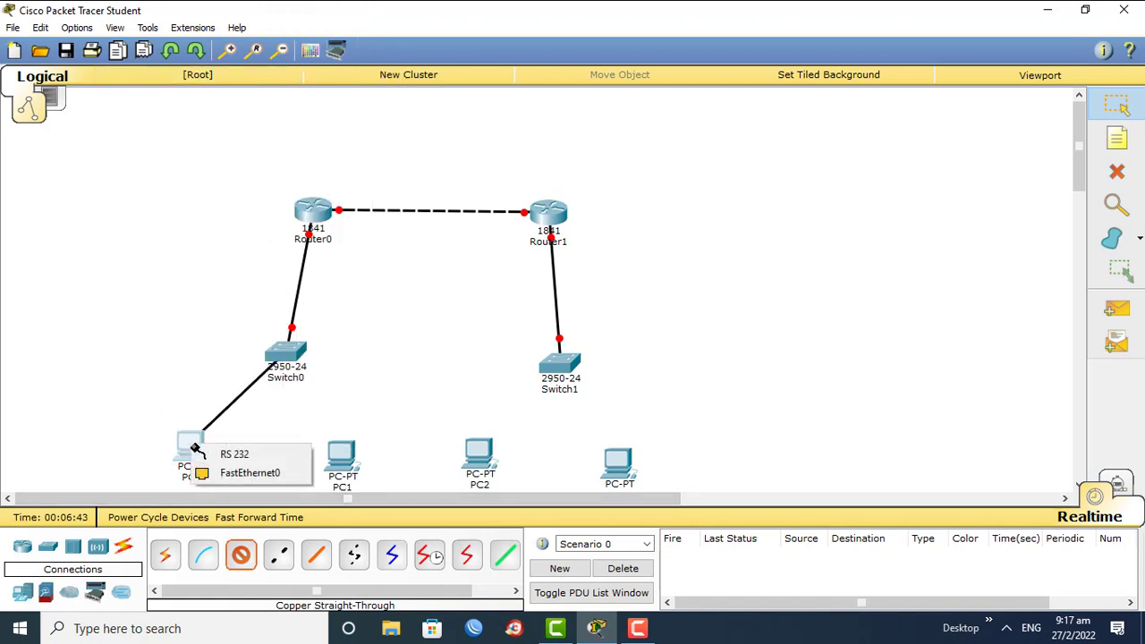
click(251, 473)
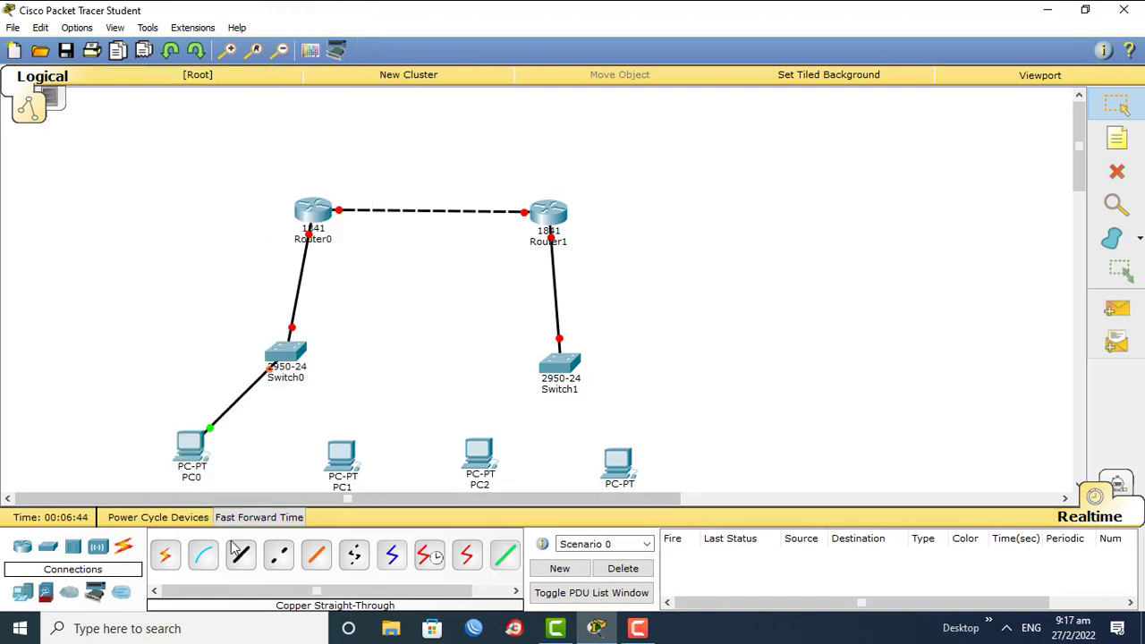
Connect Switch0 FastEthernet0/3 to PC1 FastEthernet0 with the Copper Straight-Through cable
click(290, 353)
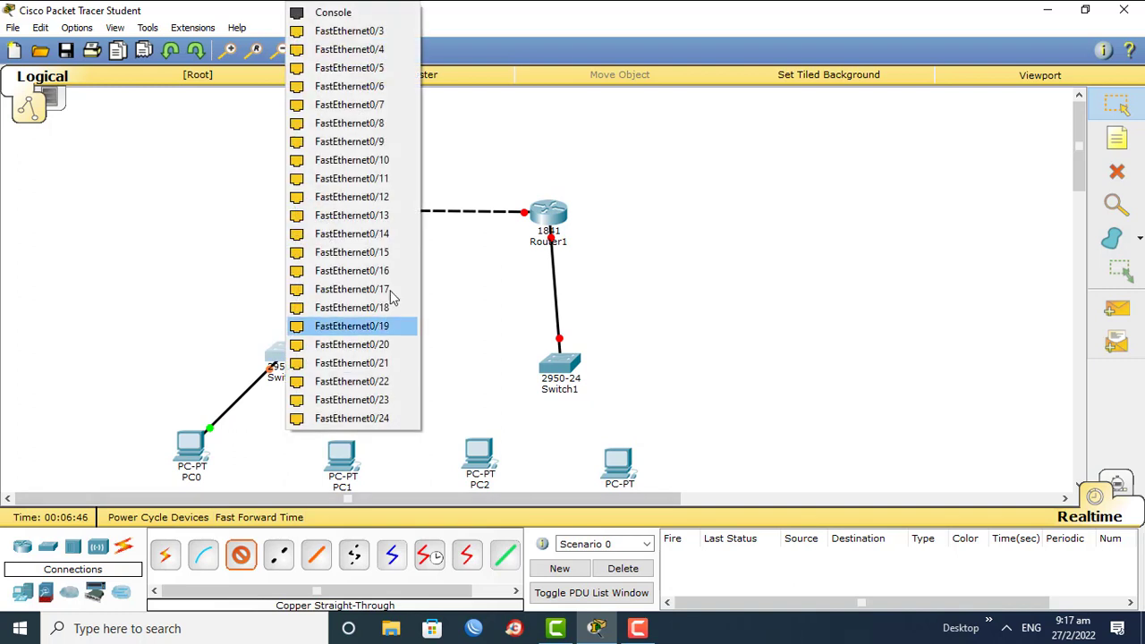
click(379, 42)
click(344, 460)
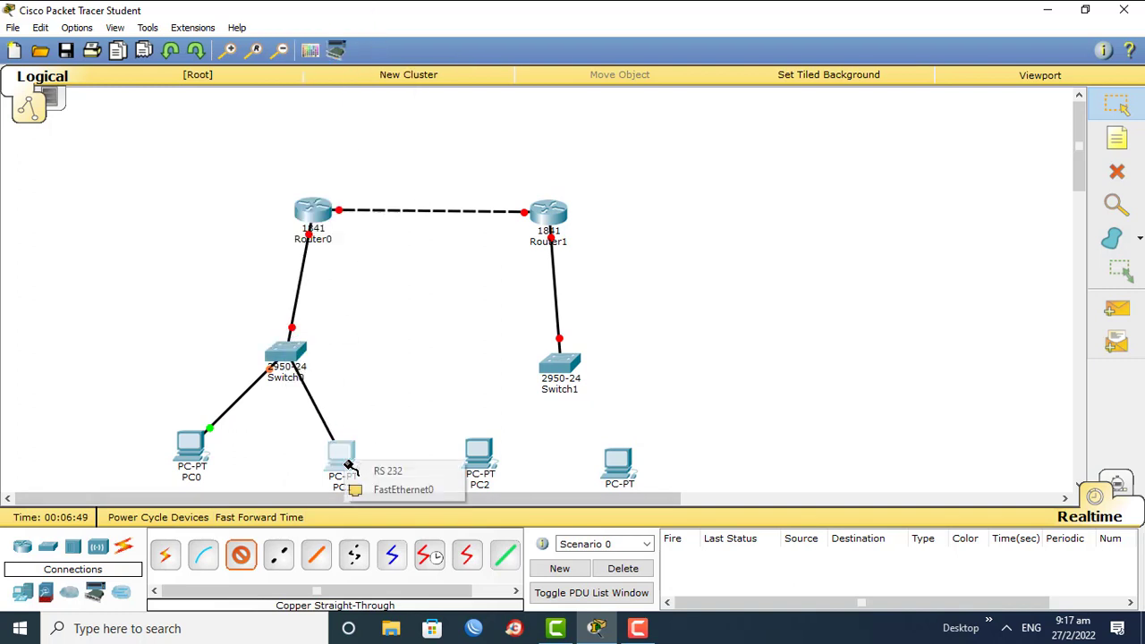
click(370, 498)
Connect Switch1 FastEthernet0/2 to PC2 FastEthernet0 with a Copper Straight-Through cable
click(241, 555)
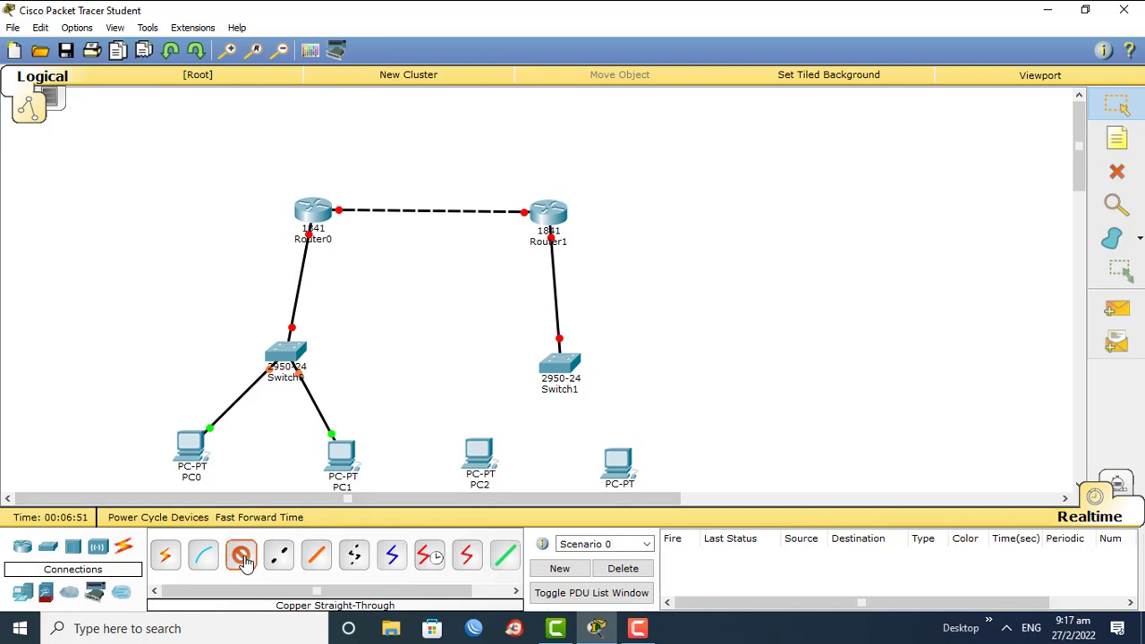
click(559, 365)
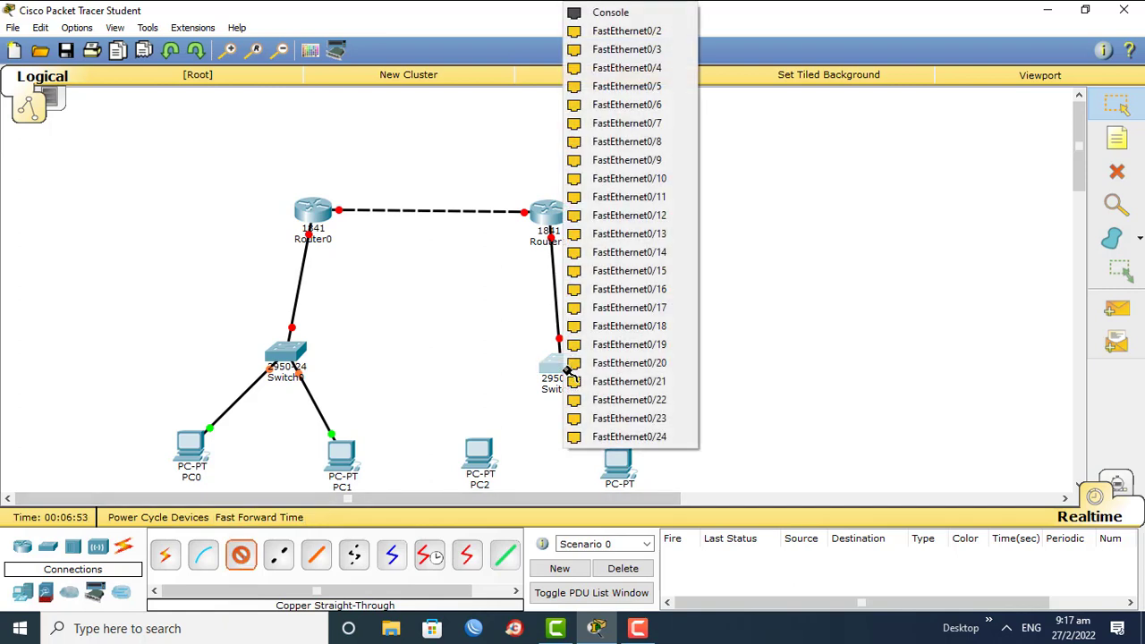
click(628, 43)
click(478, 454)
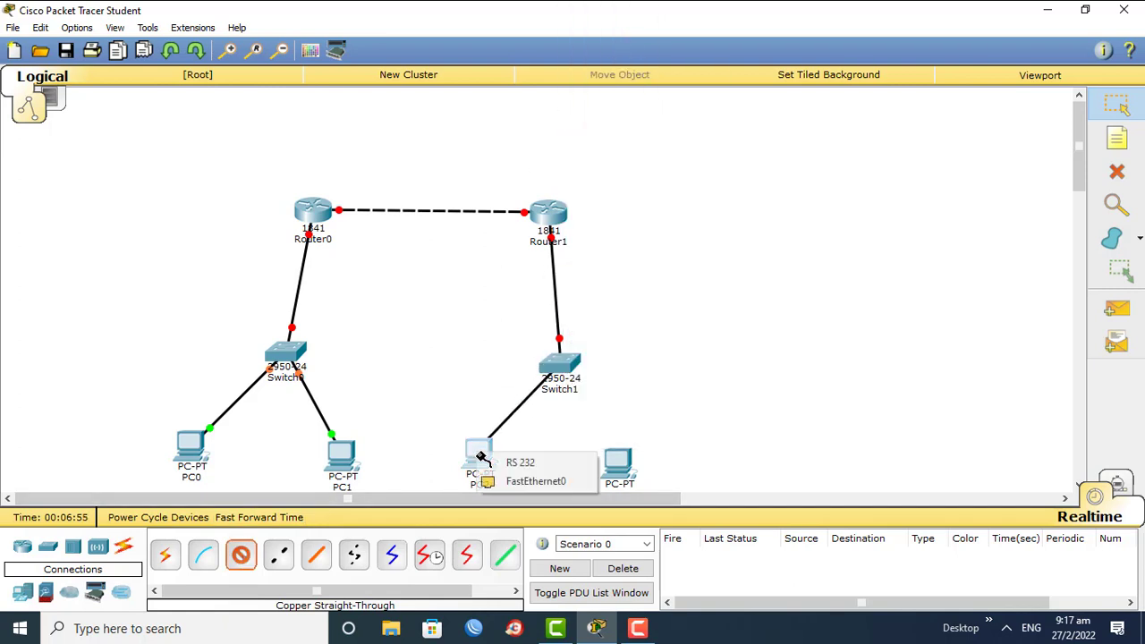
click(532, 484)
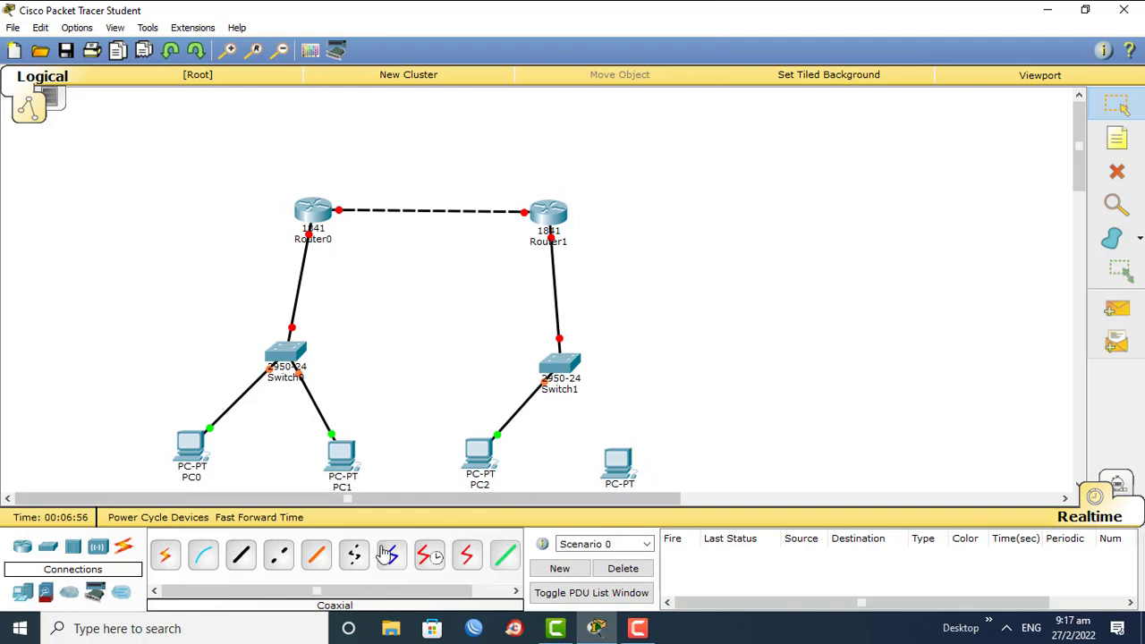
Connect Switch1 FastEthernet0/3 to FastEthernet0 of the fourth PC with a Copper Straight-Through cable
click(244, 557)
click(559, 365)
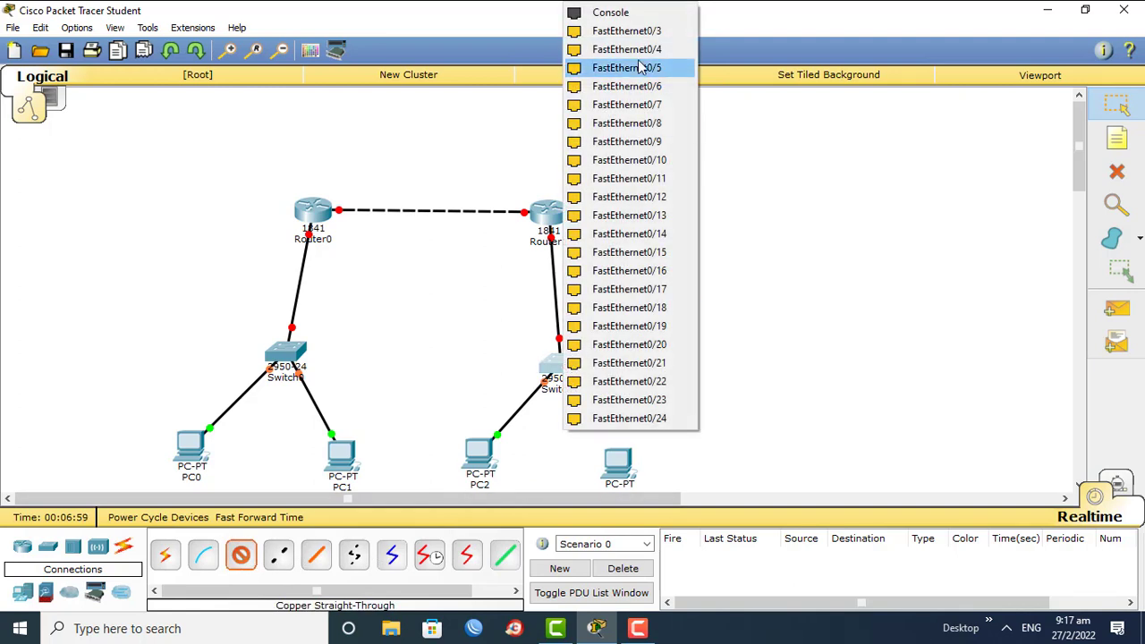
click(624, 36)
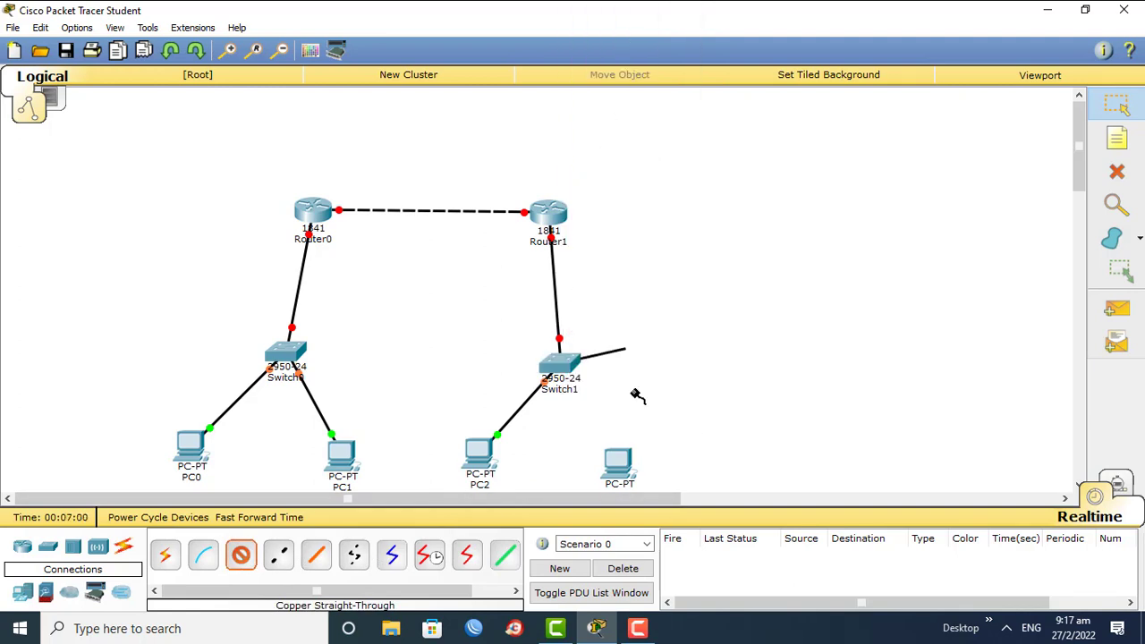
click(616, 461)
click(638, 490)
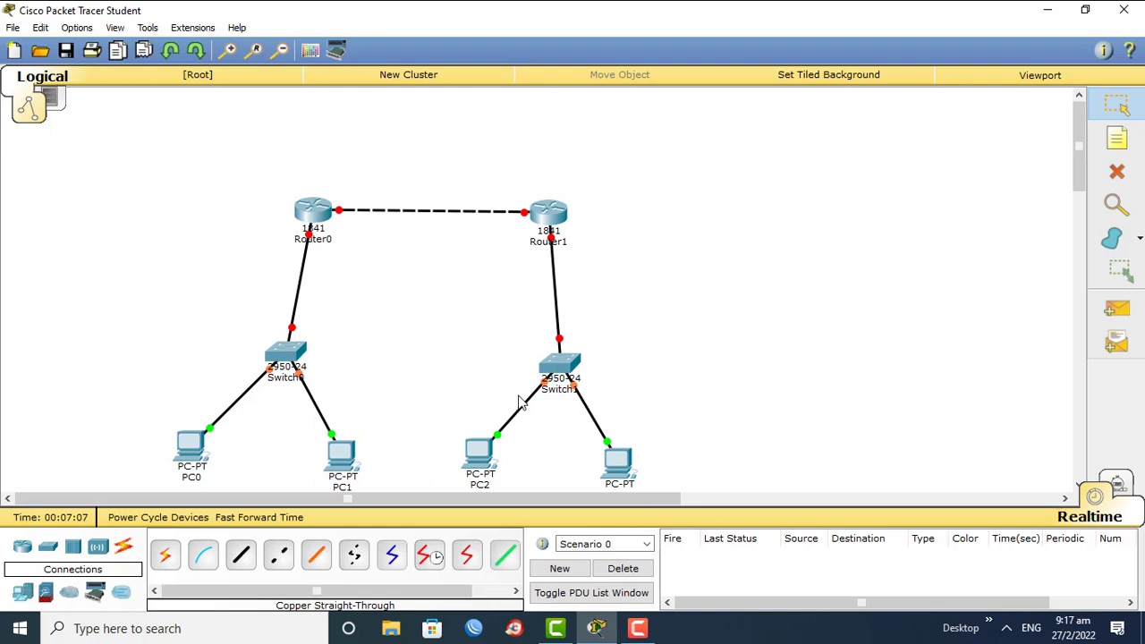
Place a note reading 128.1.1.0 beside the link between Router1 and Switch1
click(1117, 139)
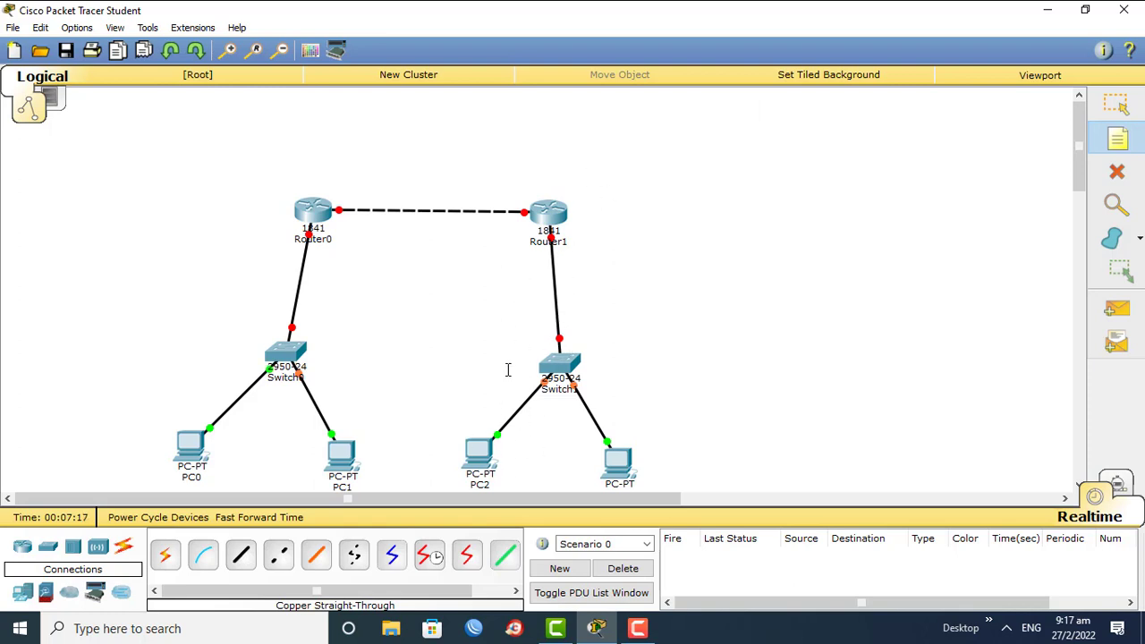
click(569, 296)
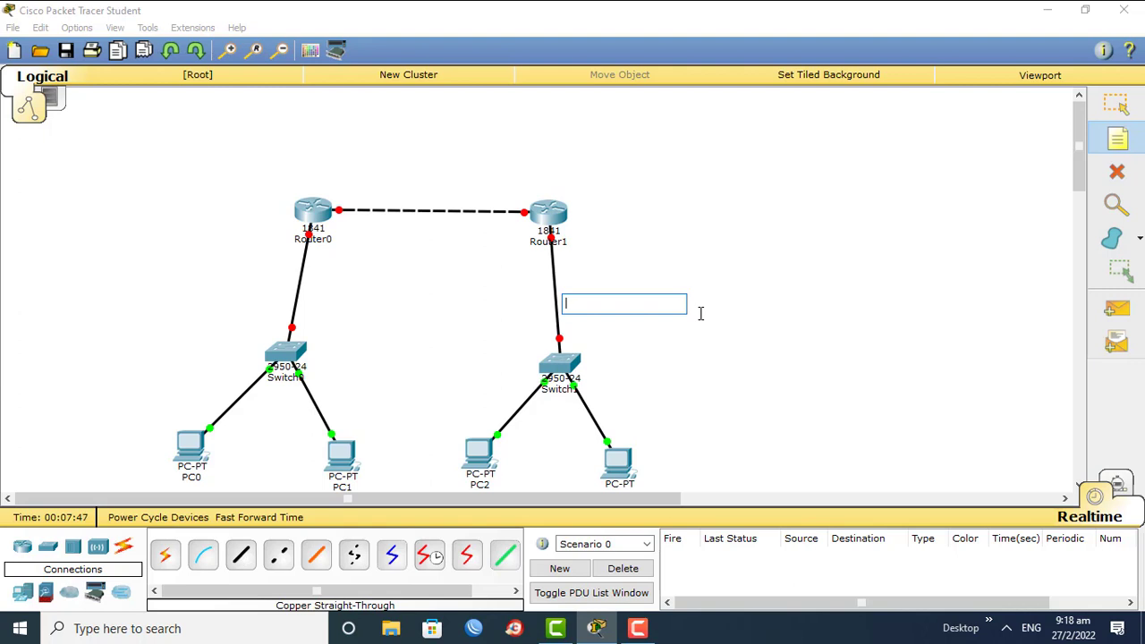
text(128.1.1.0)
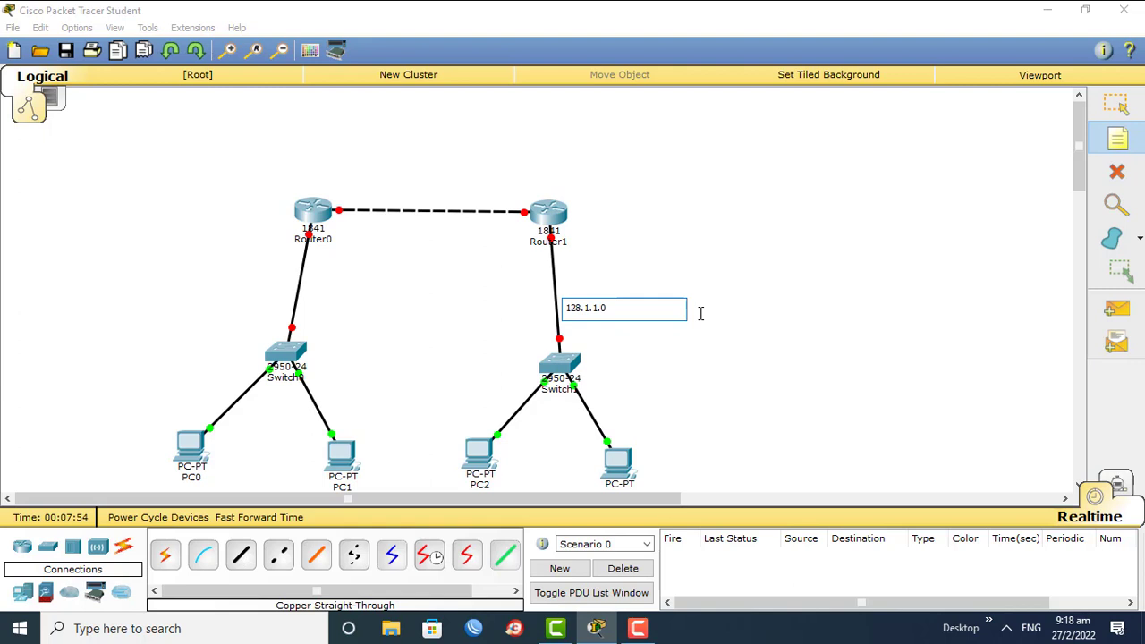
key(Escape)
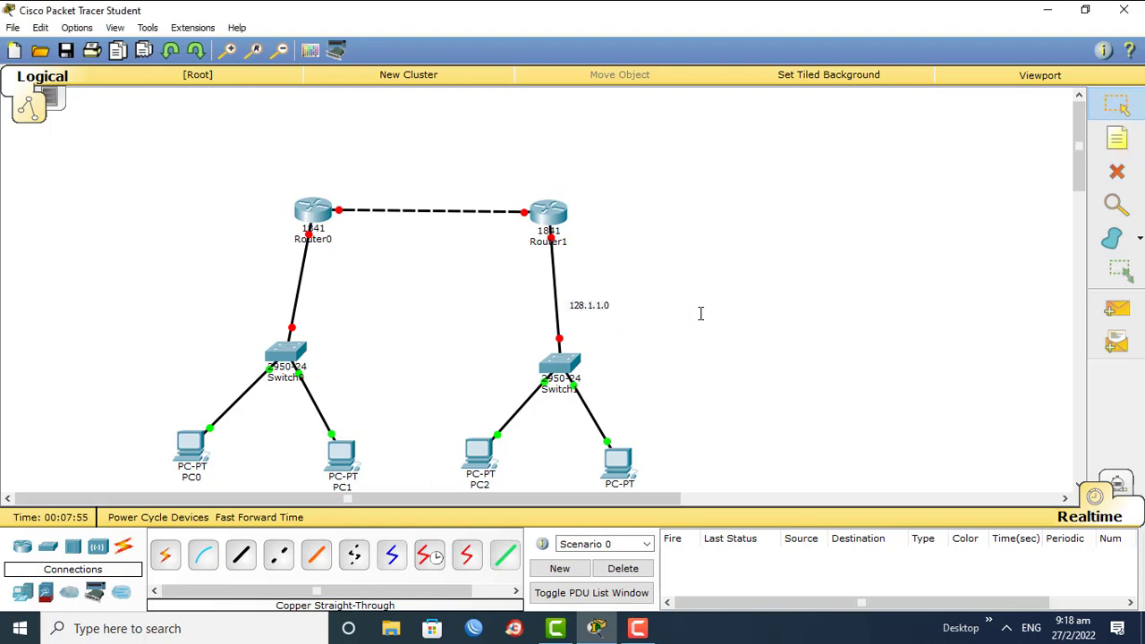
Place a note reading 129.1.1.0 on the link between Router0 and Switch0, and nudge the 128.1.1.0 note slightly upward
click(1118, 140)
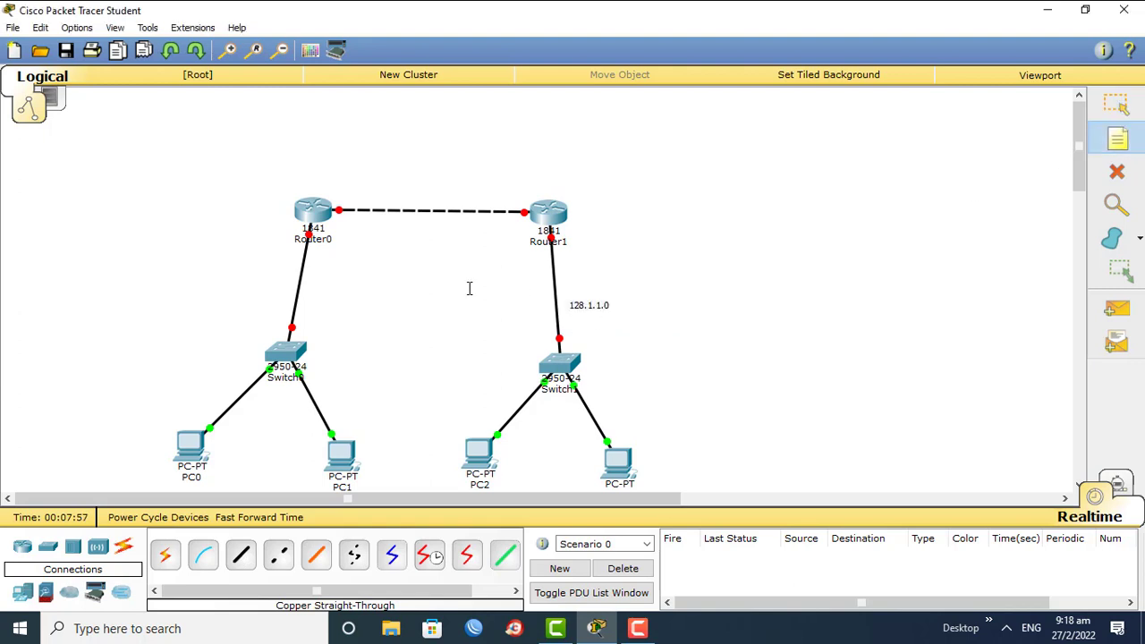
click(257, 281)
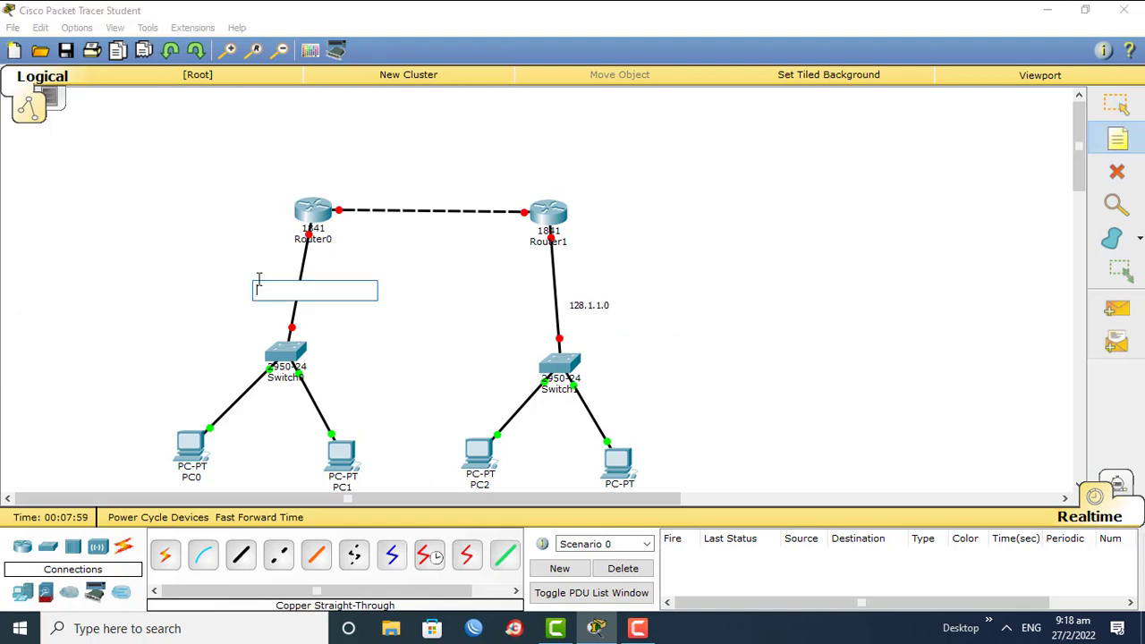
text(129.1.1.0)
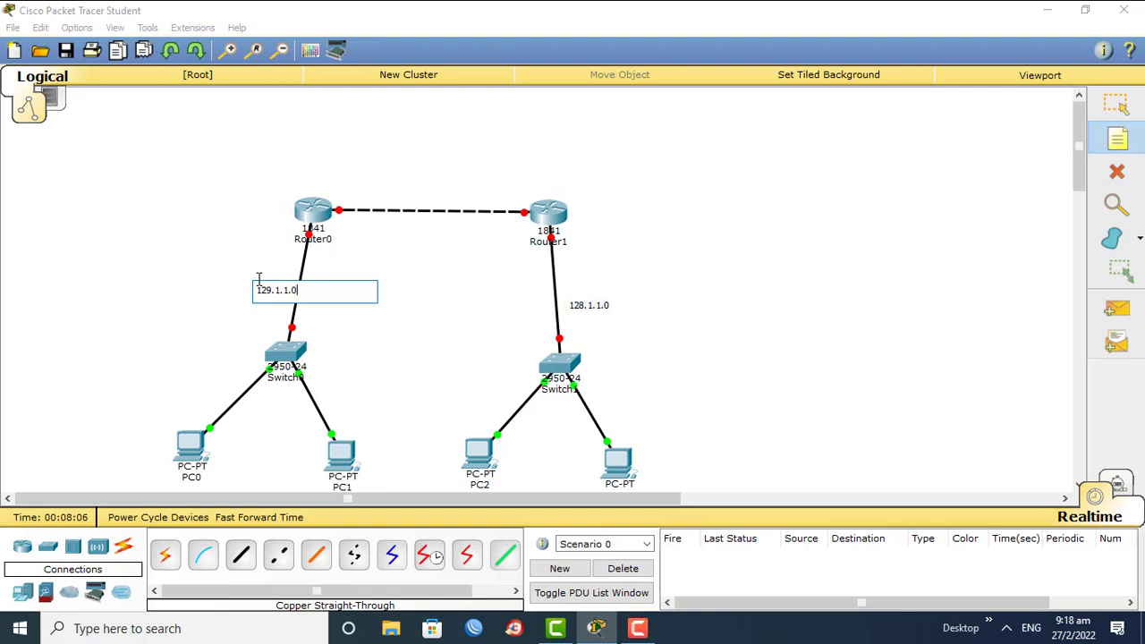
key(Escape)
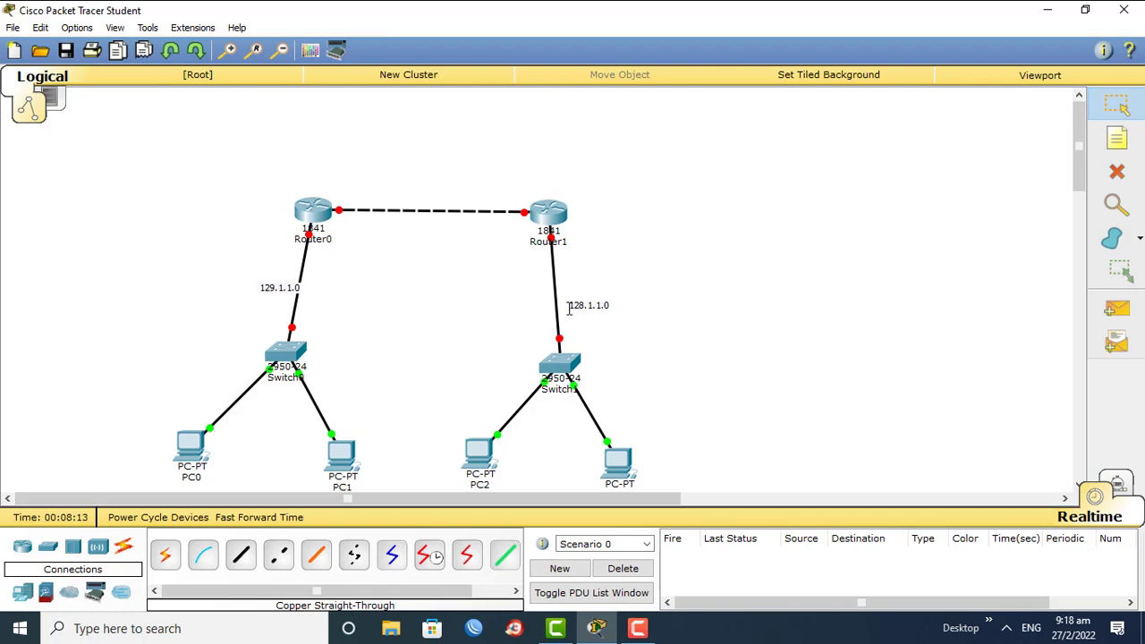
mouse_move(569, 309)
mouse_down()
mouse_move(588, 308)
mouse_move(572, 301)
mouse_up()
click(313, 216)
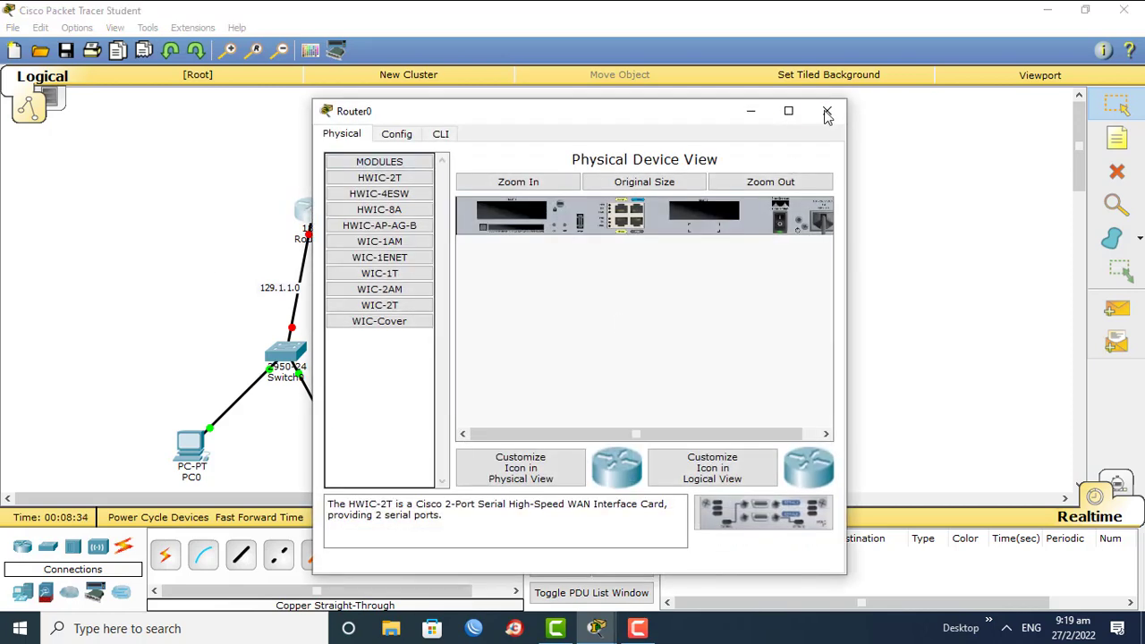
click(825, 113)
drag(408, 258, 386, 291)
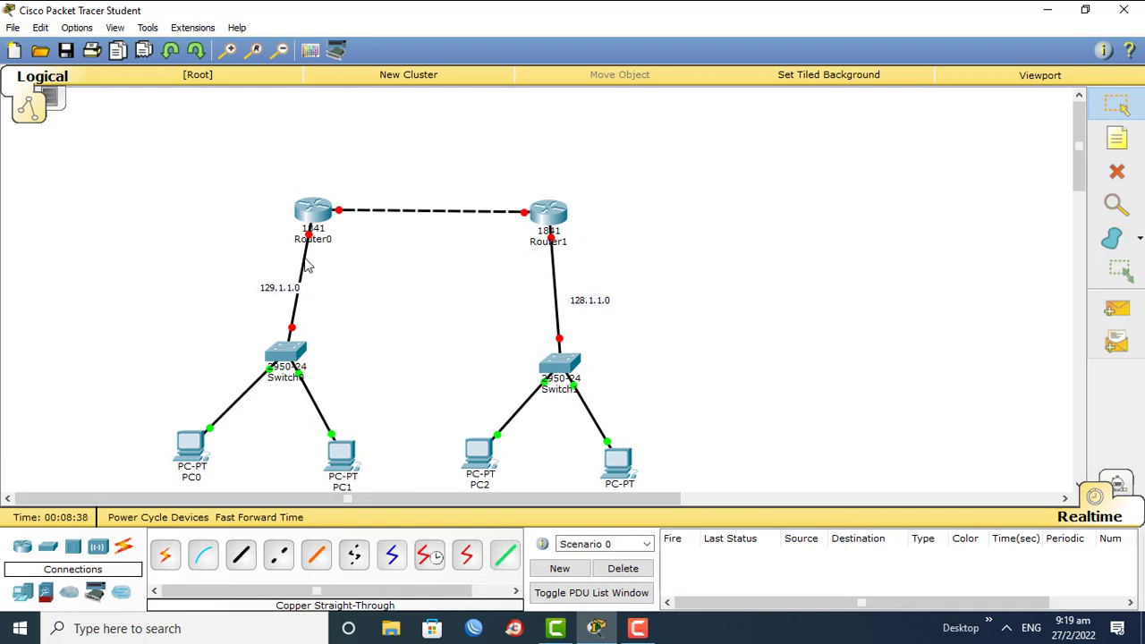
Add a note reading F 0/0 129.1.1.254 and position it directly beneath Router0's label
mouse_move(306, 265)
click(1114, 139)
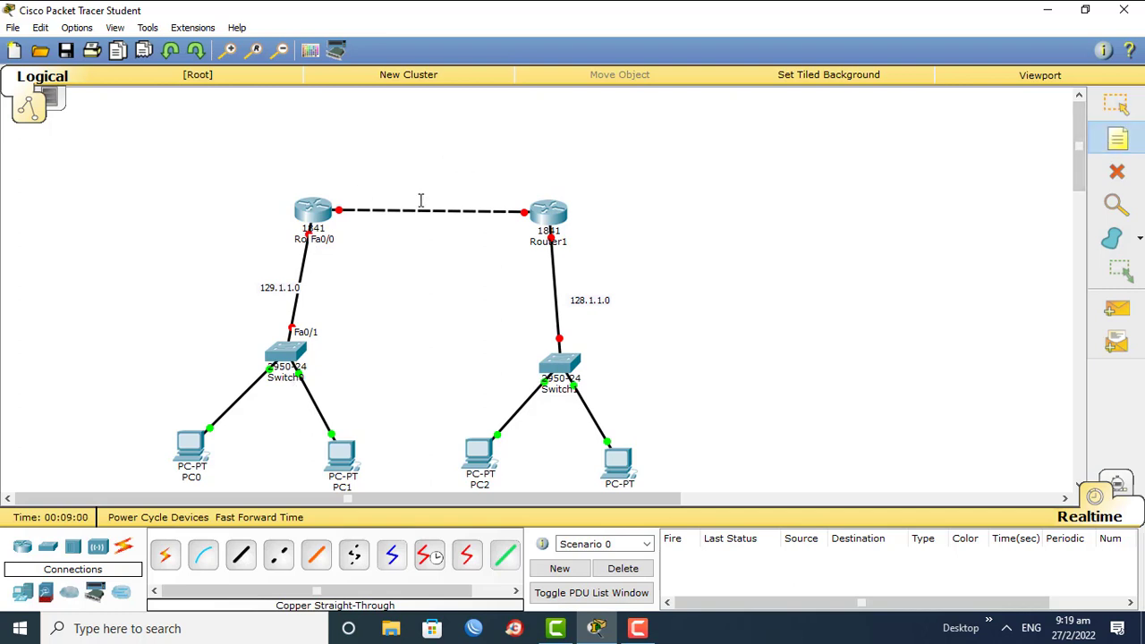
click(222, 224)
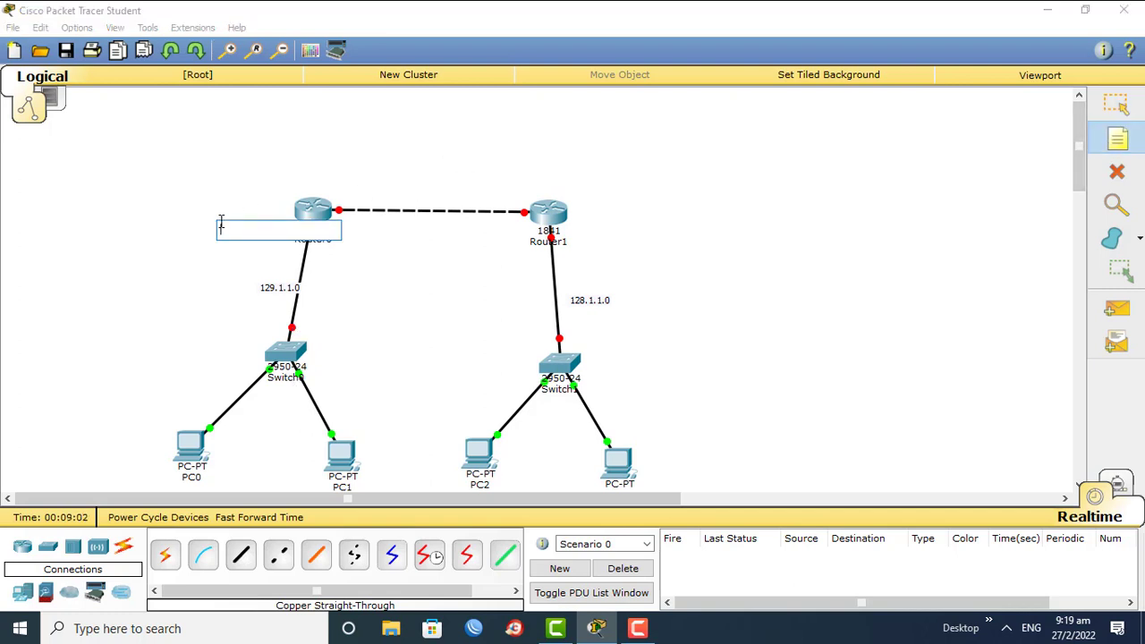
text(F 0/0)
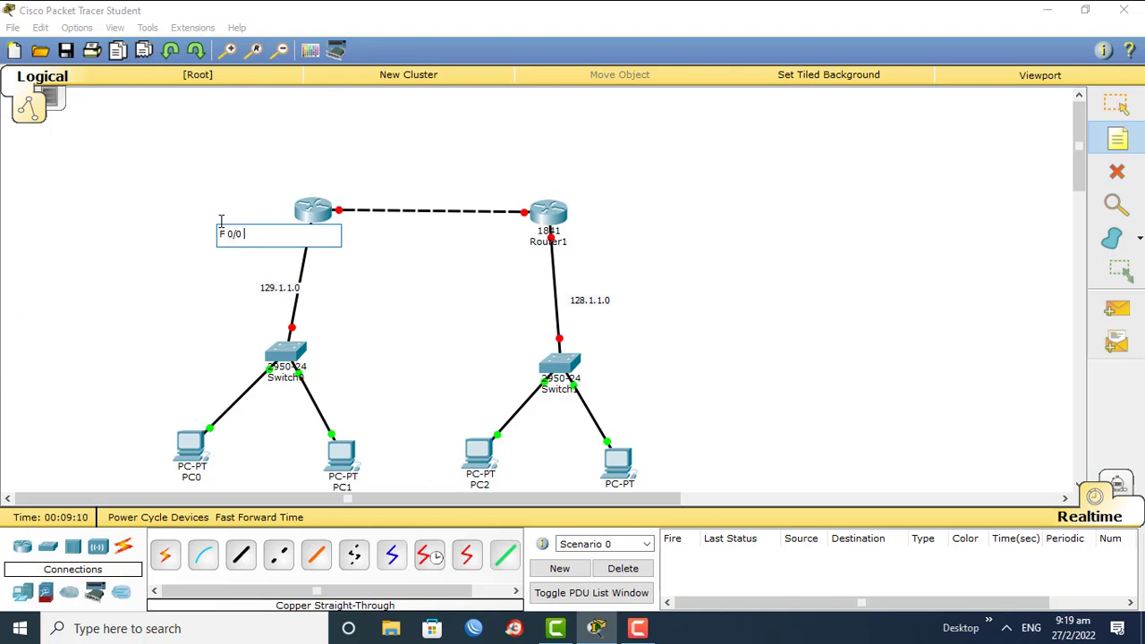
text(2)
key(BackSpace)
key(BackSpace)
key(BackSpace)
text(0 129.1.1.25)
key(Escape)
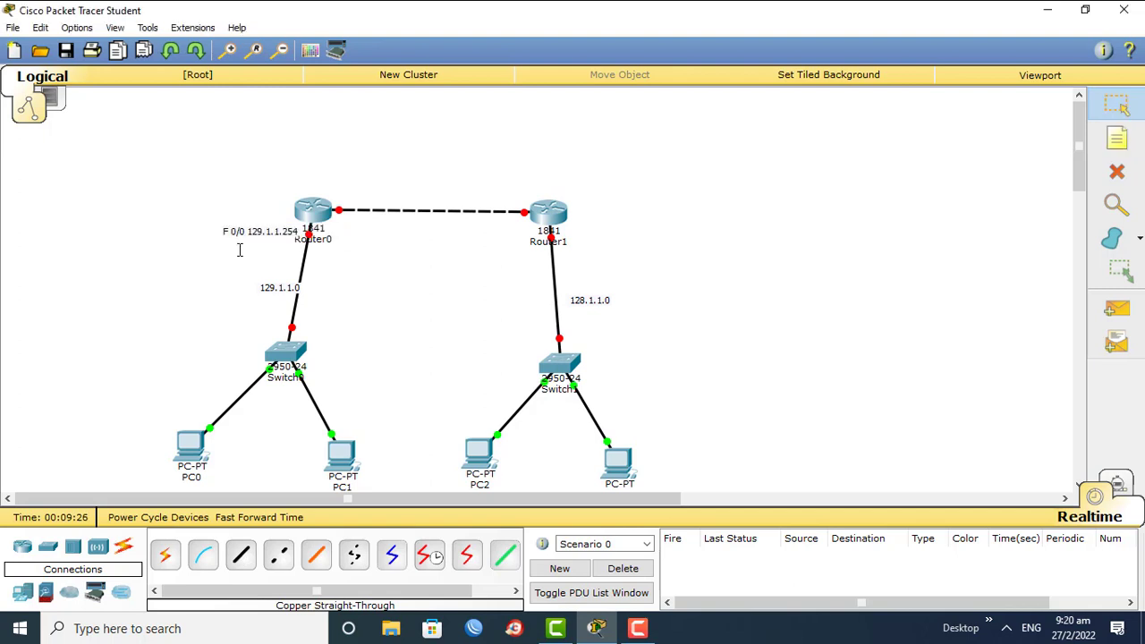
drag(232, 235, 283, 254)
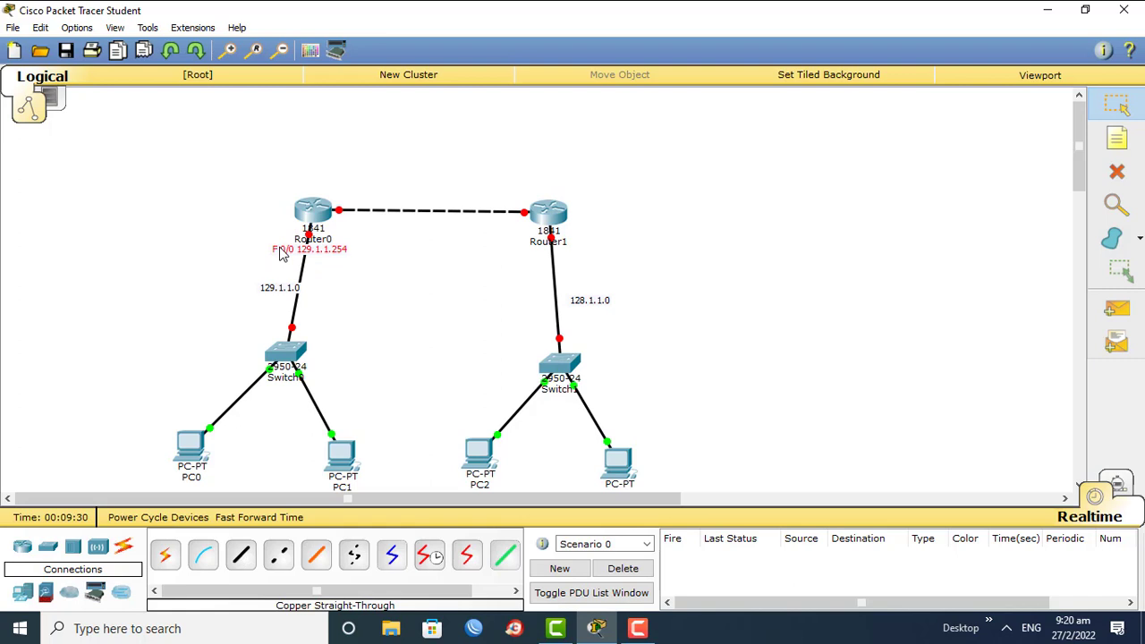
Add a note reading 128.1.1.254 and position it directly beneath Router1's label
click(1119, 139)
click(512, 260)
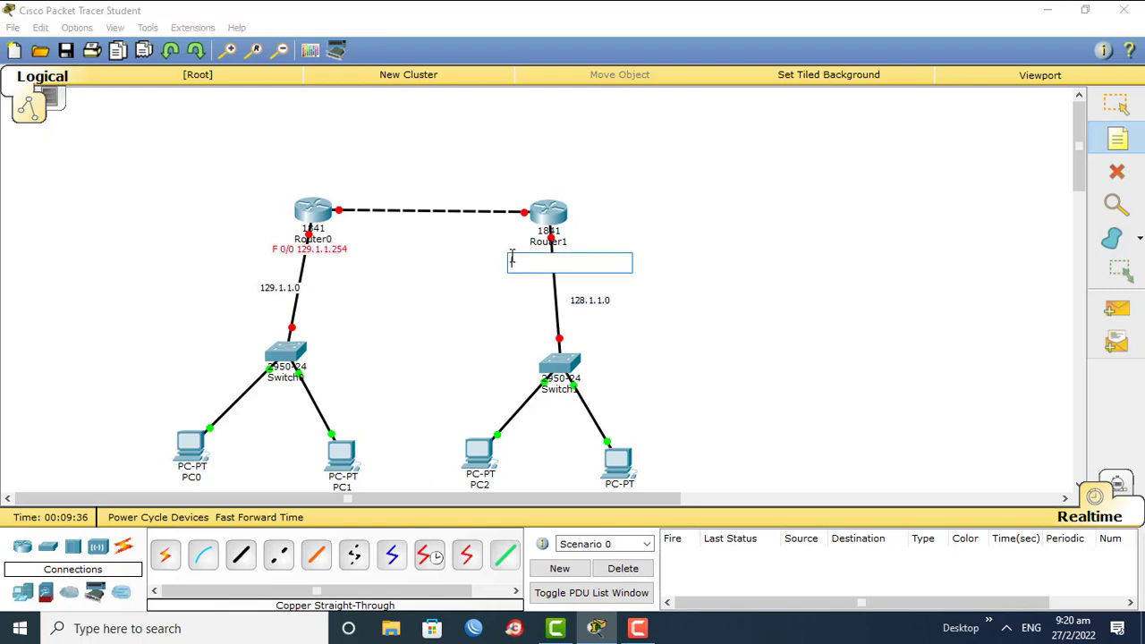
text(1)
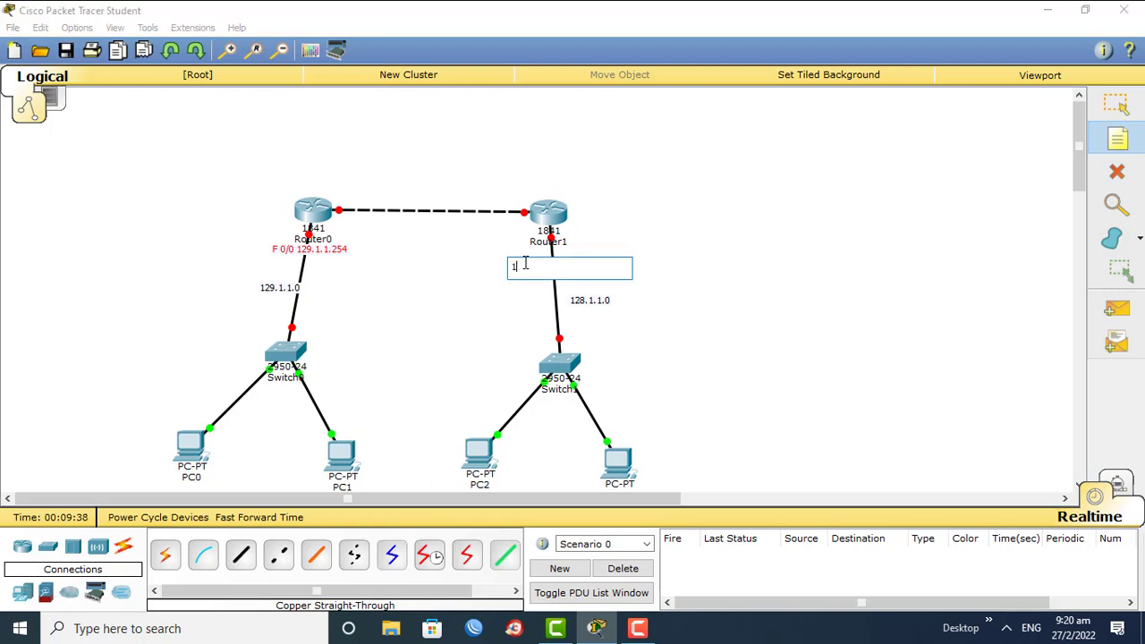
text(28)
text(.0.0.)
text(25)
key(BackSpace)
key(BackSpace)
key(BackSpace)
key(BackSpace)
key(BackSpace)
key(BackSpace)
text(.1.254)
key(Escape)
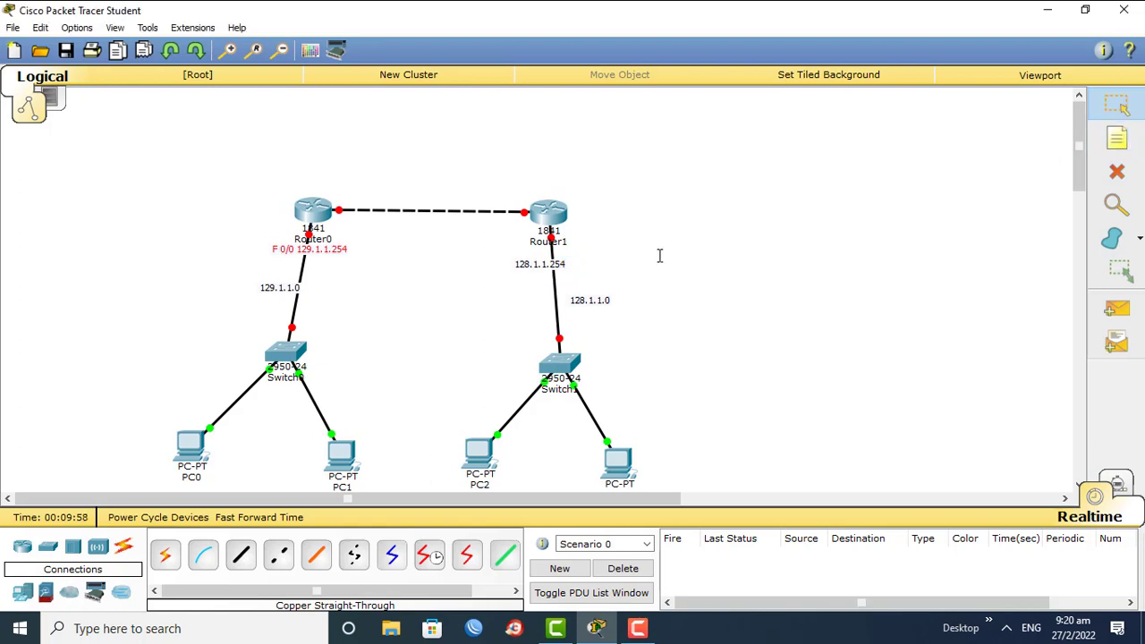
drag(545, 265, 559, 256)
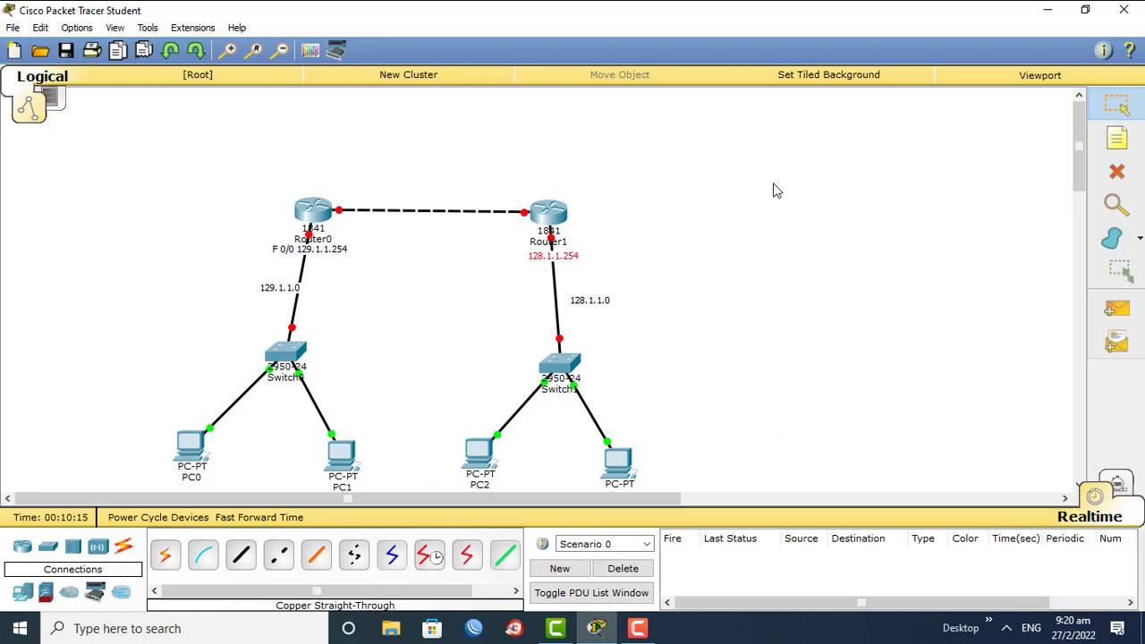
Configure Router0's FastEthernet0/0 with IP address 129.1.1.254 and subnet mask 255.255.0.0, keeping the router window clear of Router0 in the topology
click(306, 211)
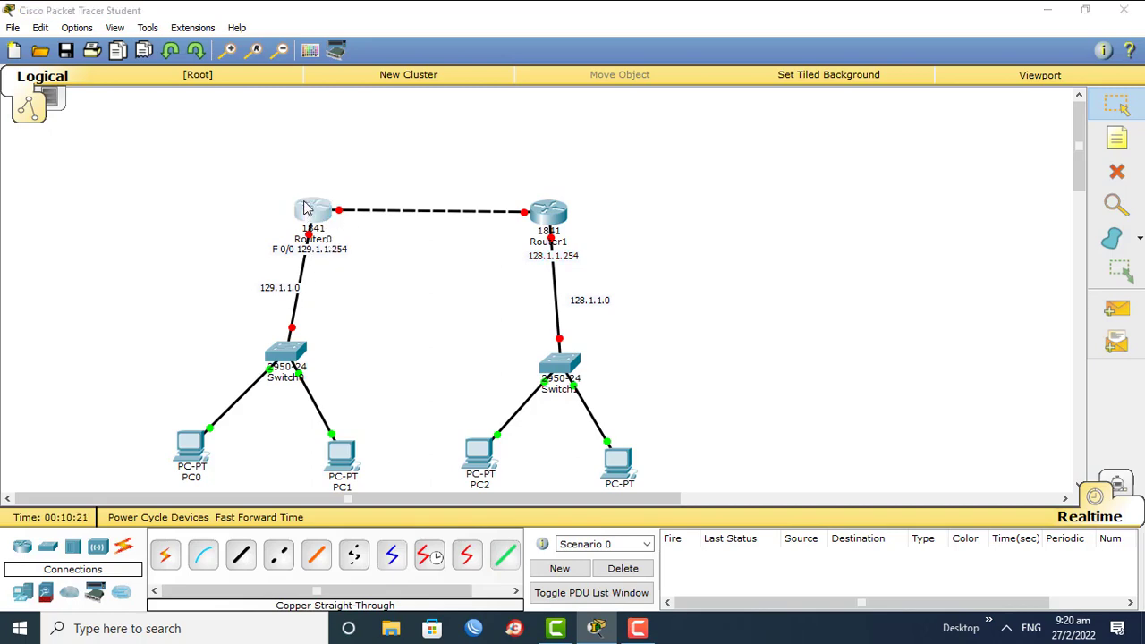
click(415, 134)
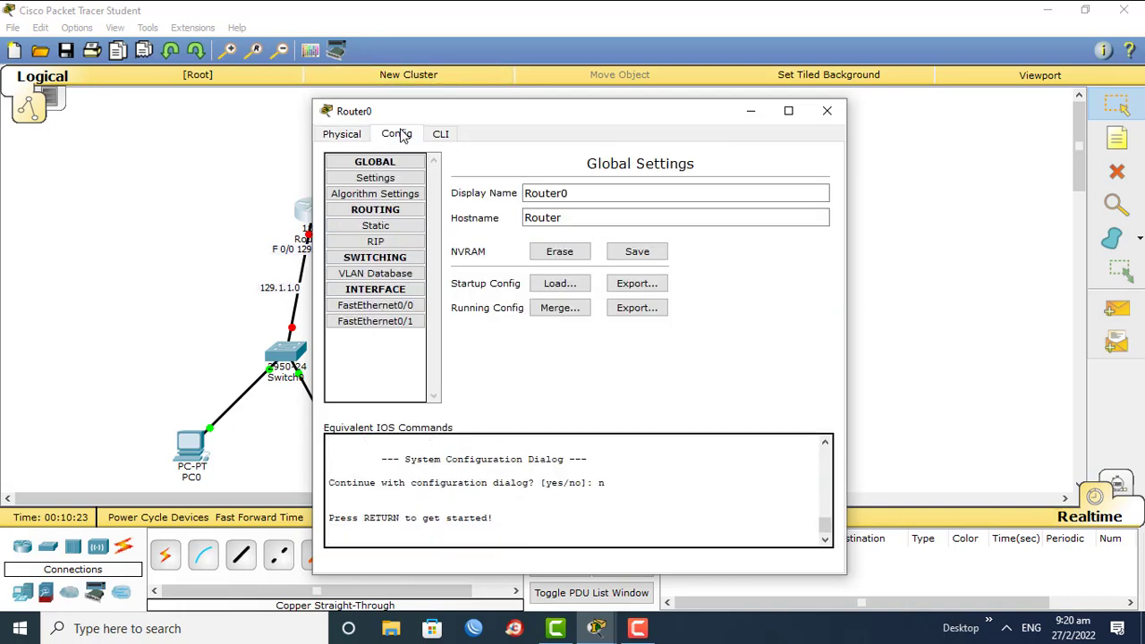
drag(403, 109, 403, 96)
drag(510, 93, 751, 42)
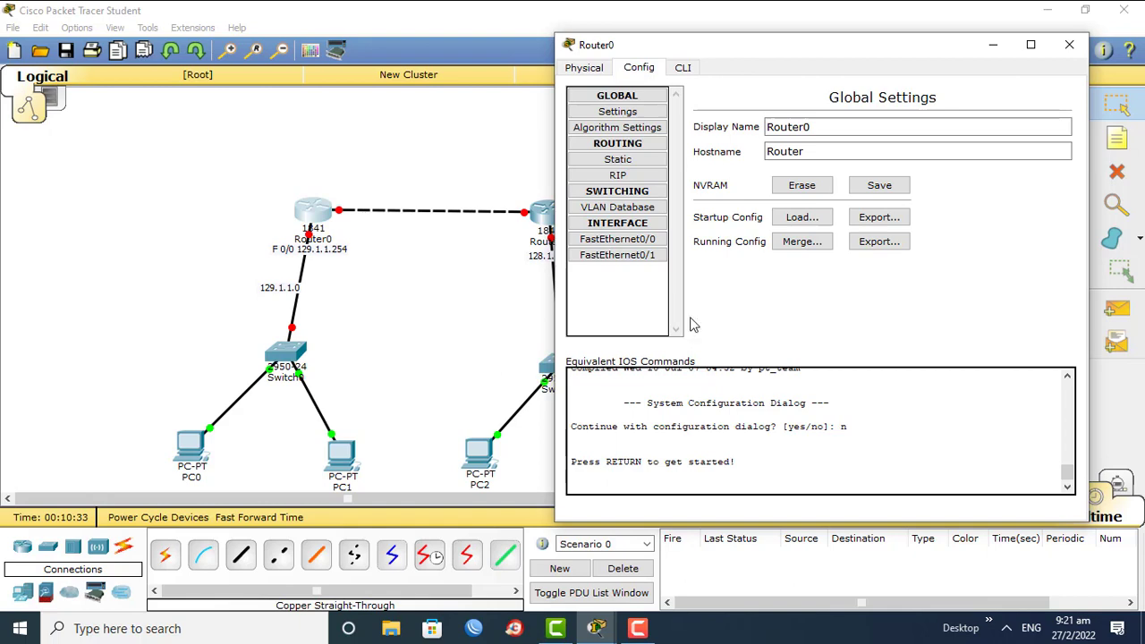
click(654, 239)
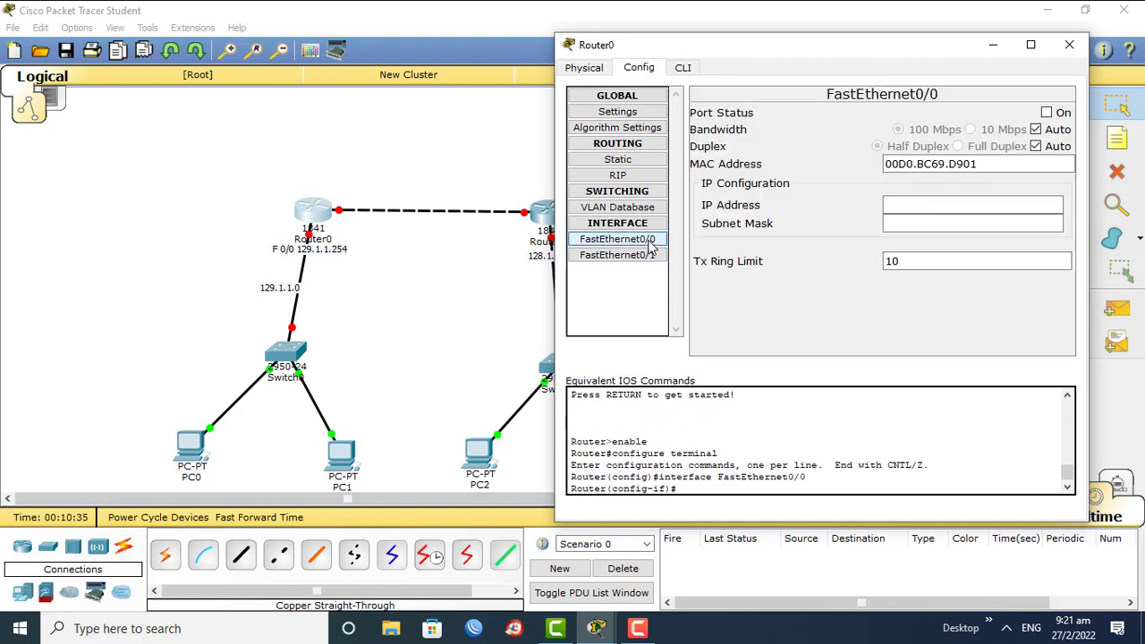
click(918, 206)
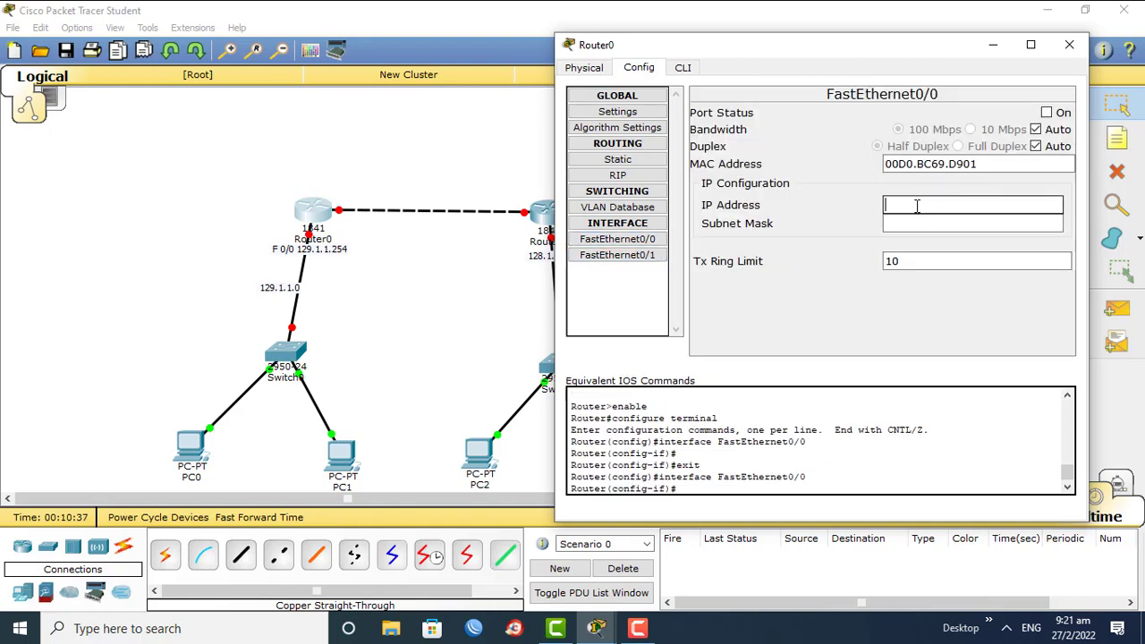
text(129.1.1.254)
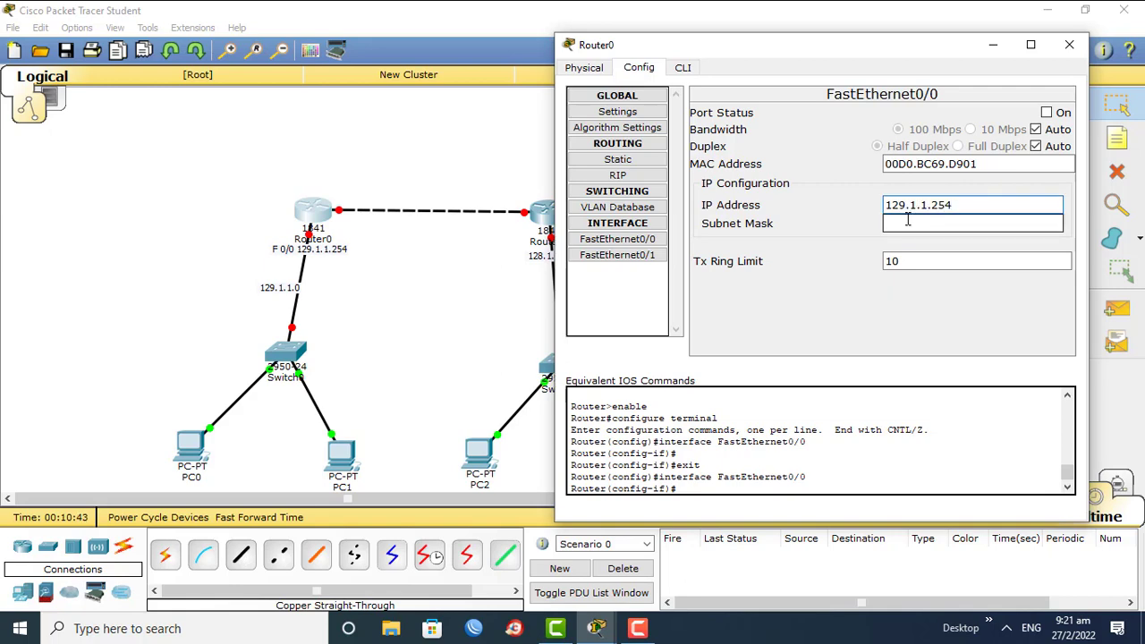
click(909, 223)
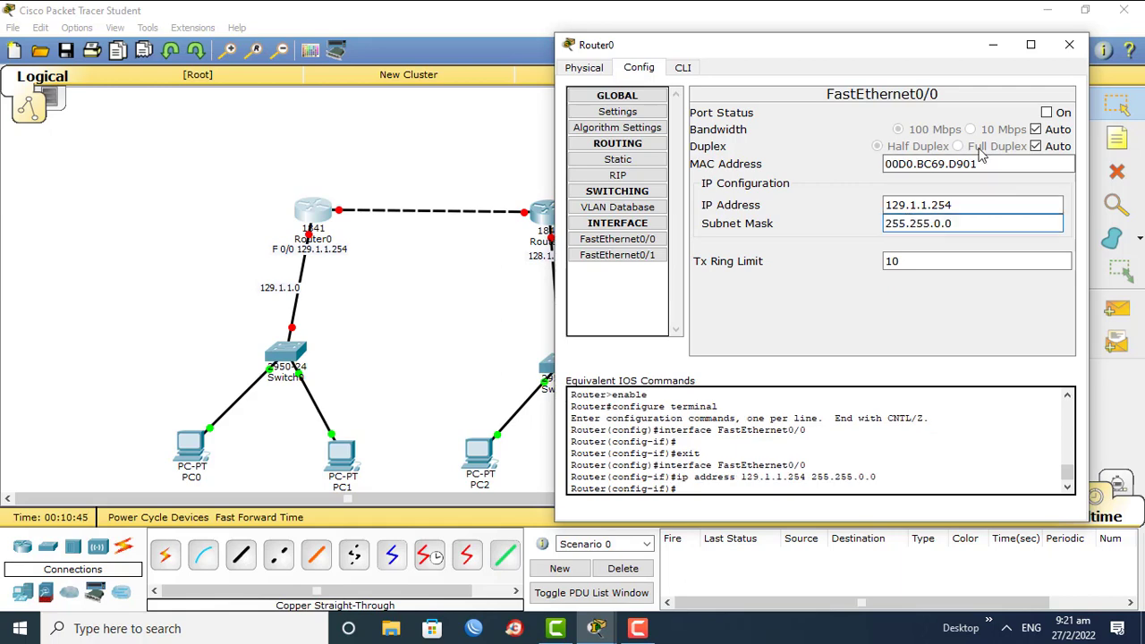
Turn on Router0's FastEthernet0/0 port and bring up the FastEthernet0/1 settings
click(1047, 112)
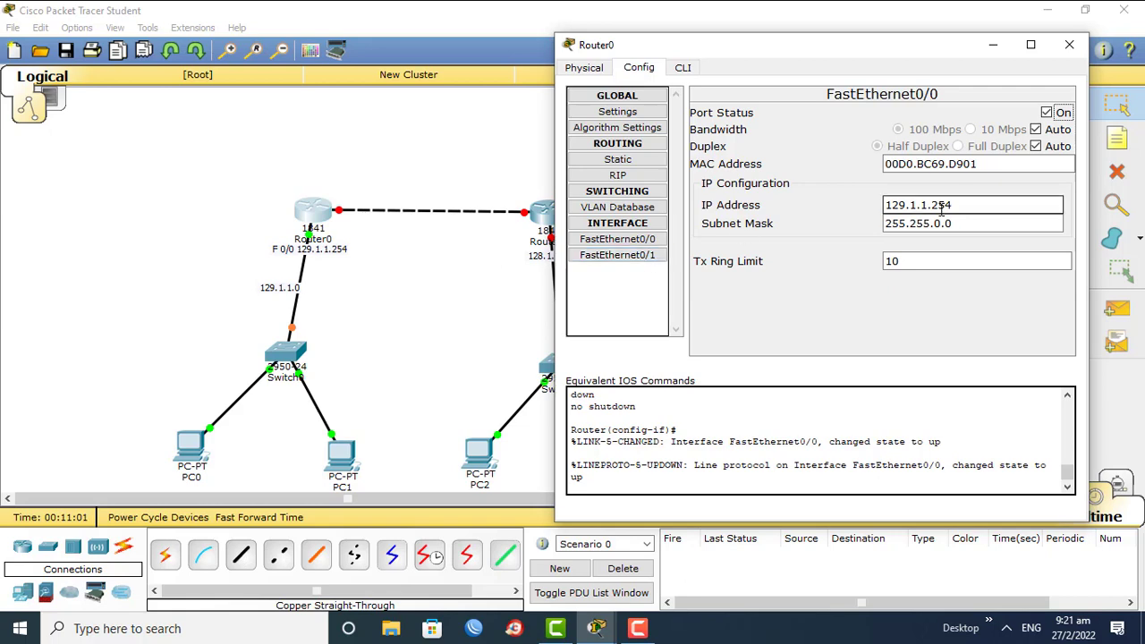
click(599, 260)
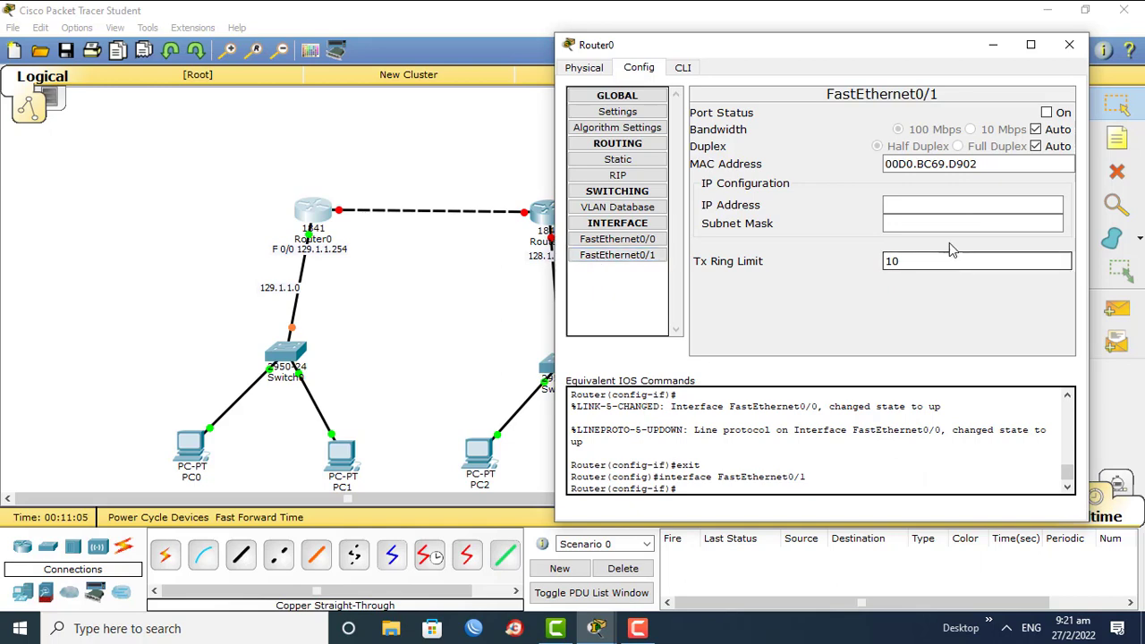
Try to assign IP address 129.1.1.10 to Router0's FastEthernet0/1
click(917, 207)
text(129.1)
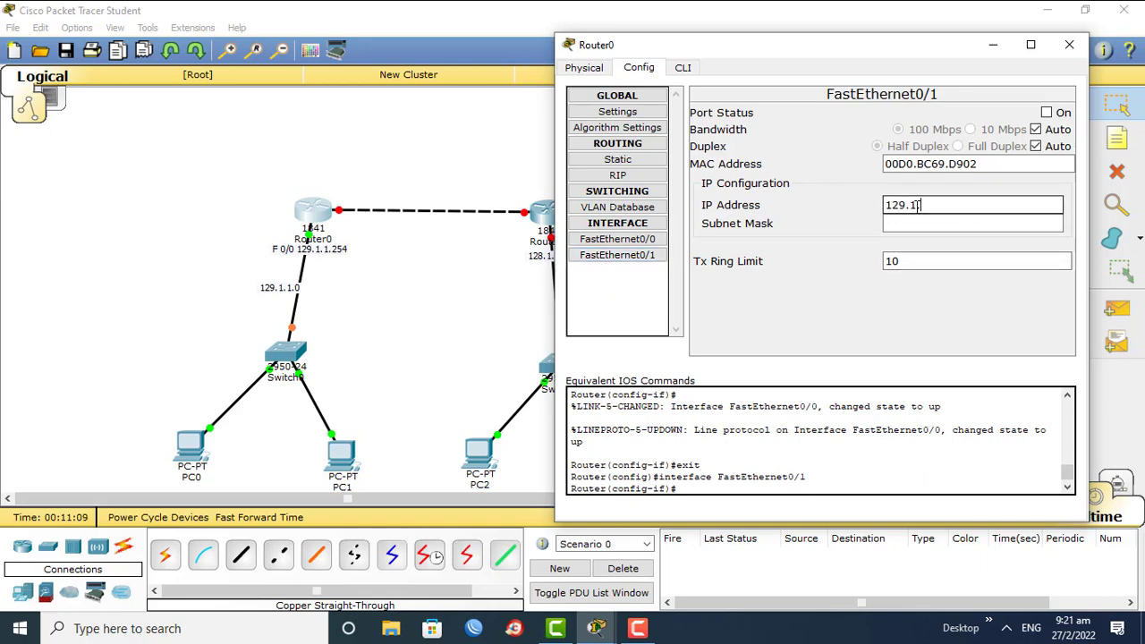
text(.1)
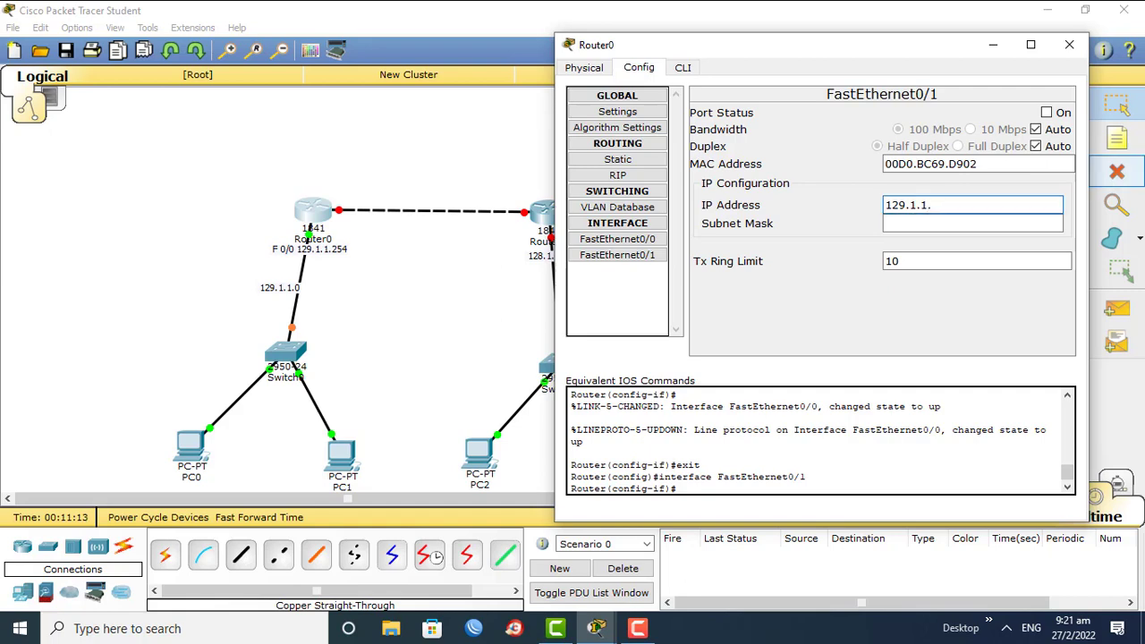
text(.10)
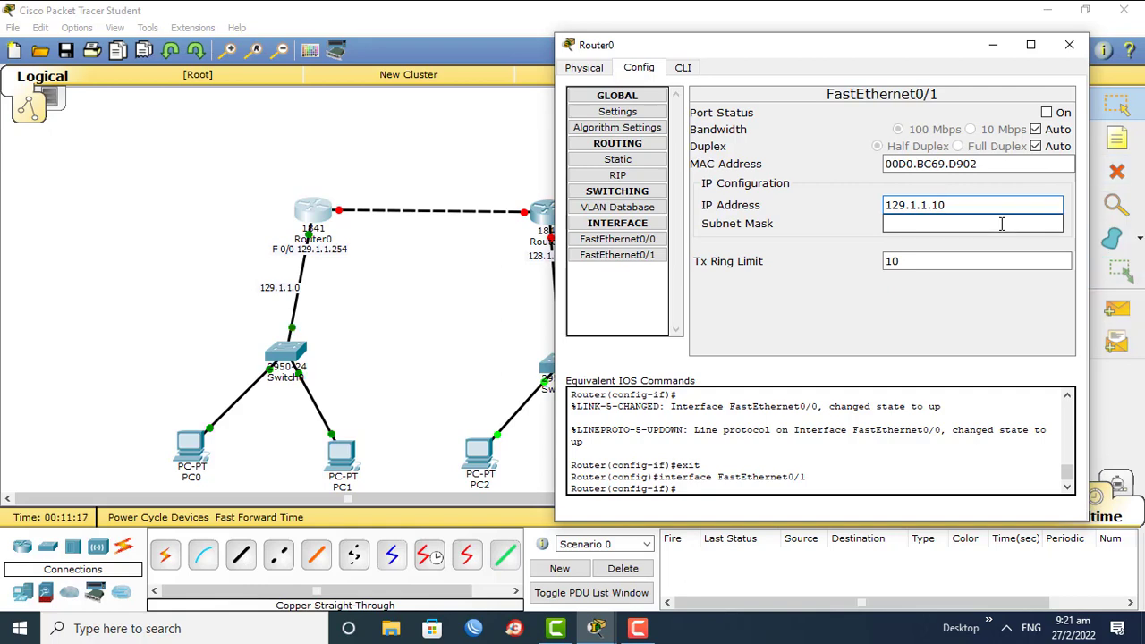
click(970, 230)
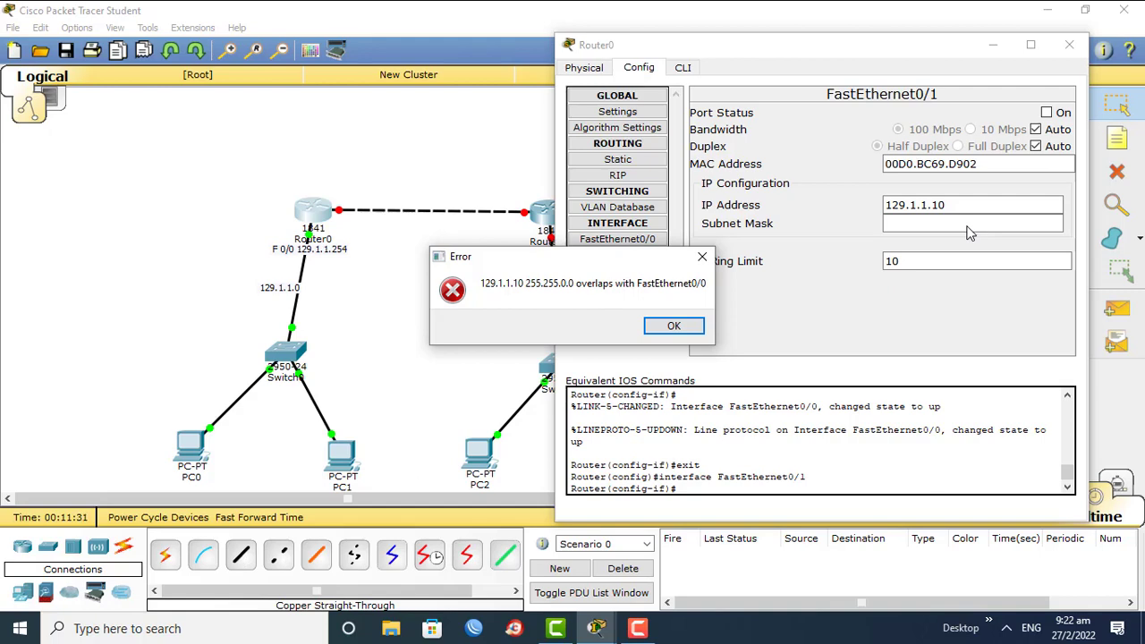
click(703, 257)
click(706, 259)
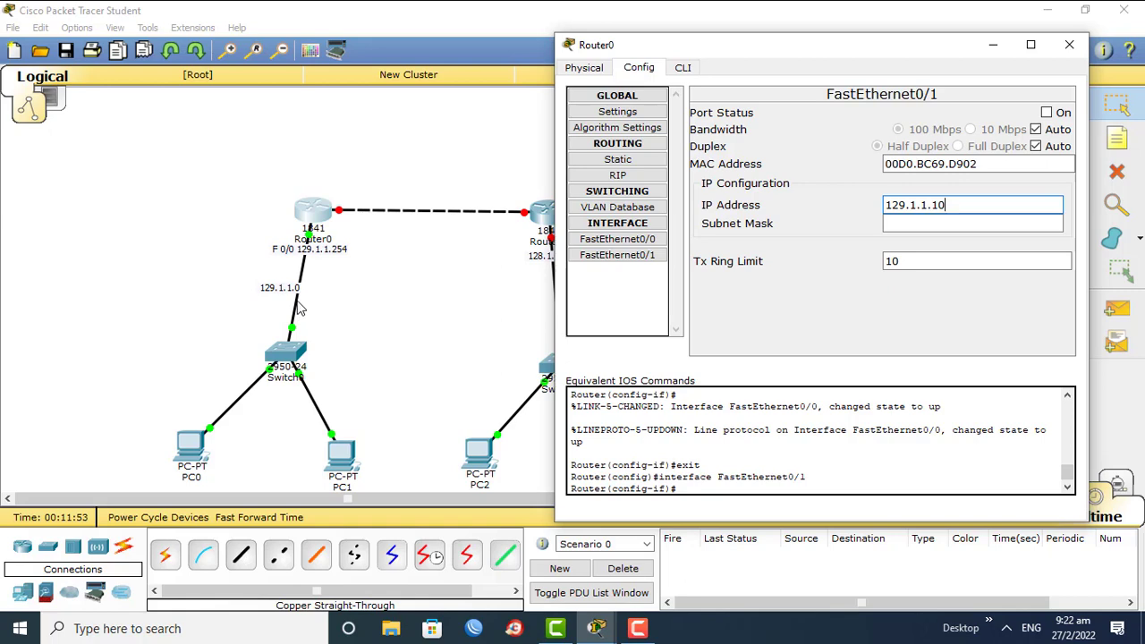
Configure Router0's FastEthernet0/1 with IP address 200.1.1.254 and subnet mask 255.255.255.0, turn its port on, and close the router window
drag(961, 208, 890, 206)
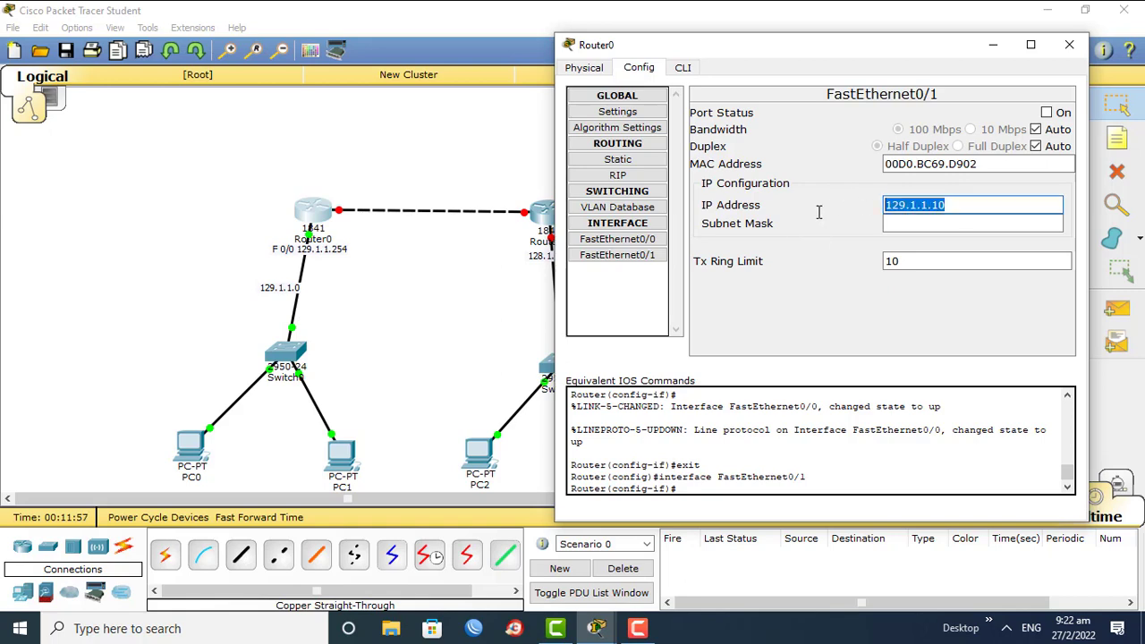
text(200)
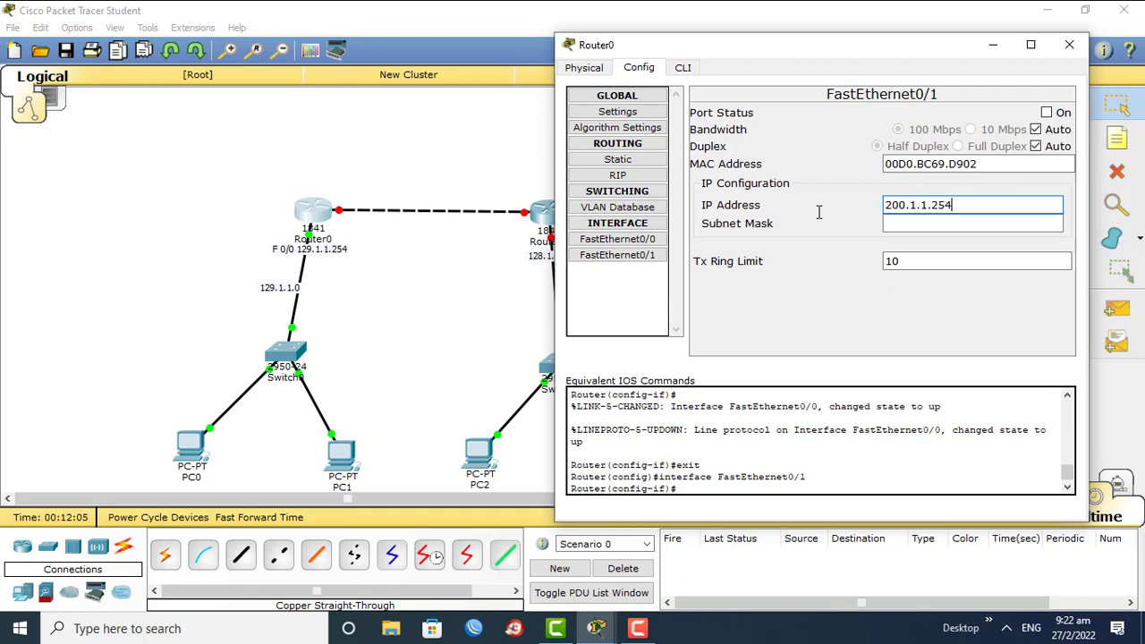
click(922, 224)
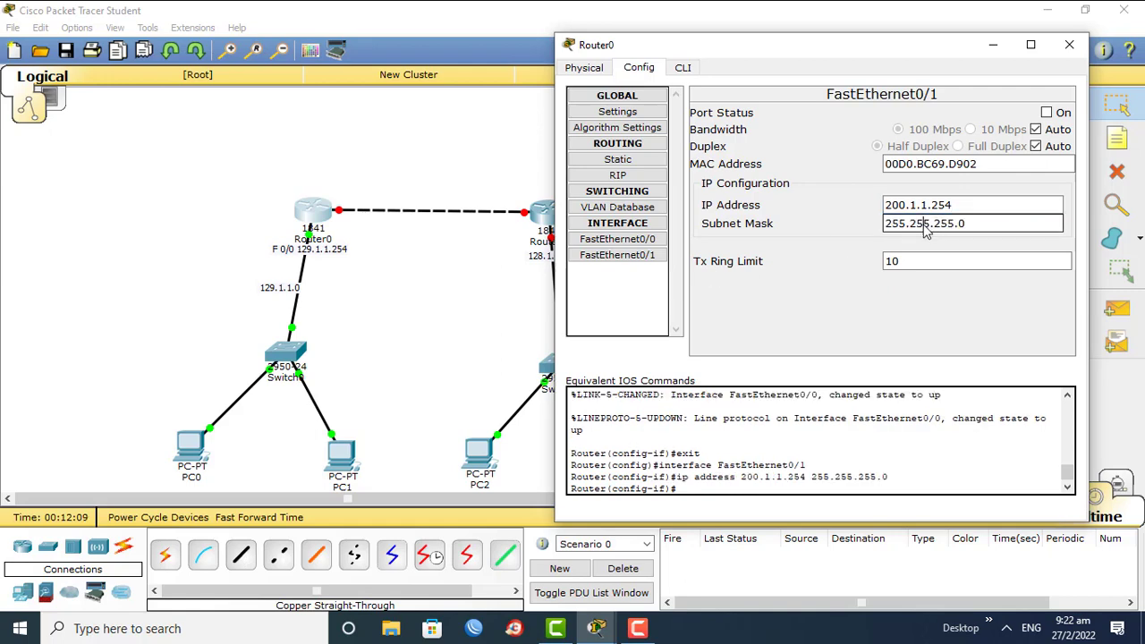
click(1047, 113)
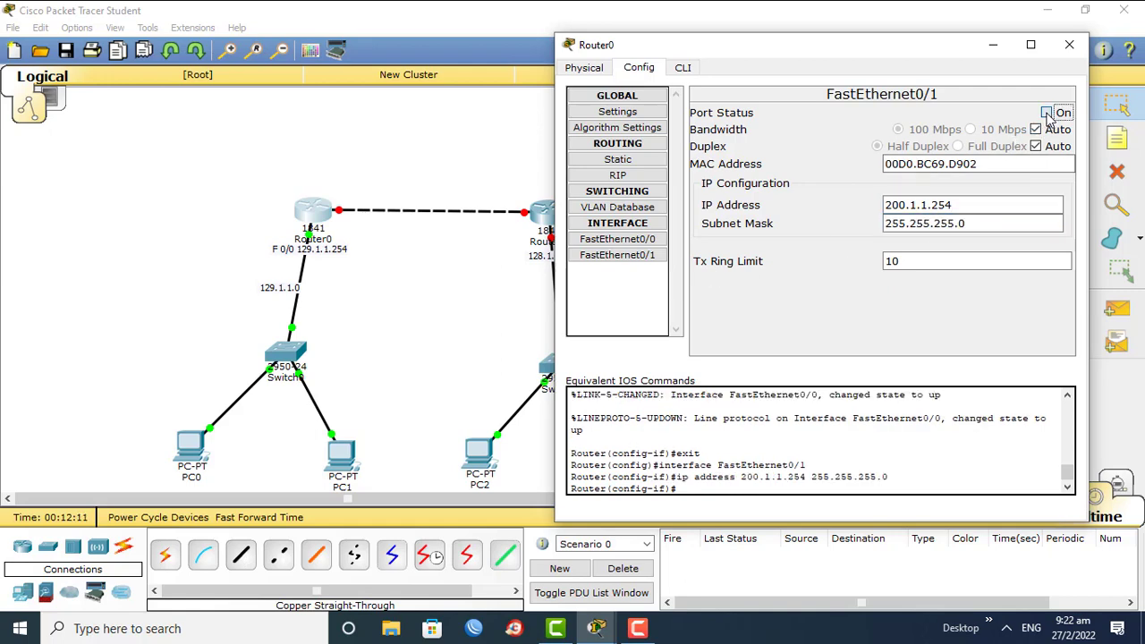
click(652, 255)
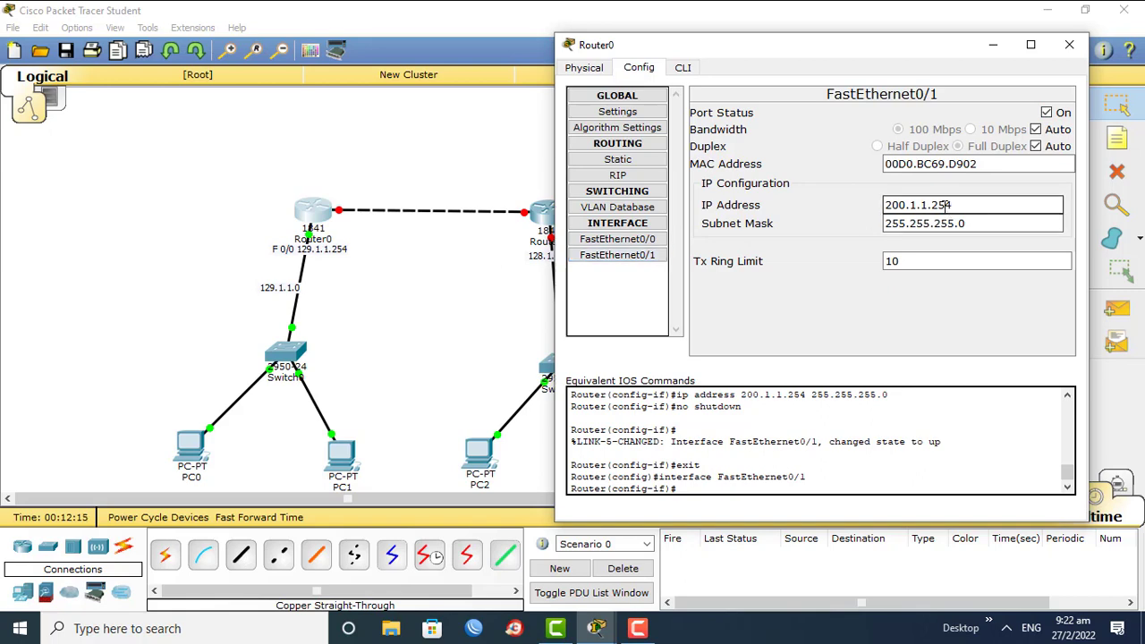
click(616, 239)
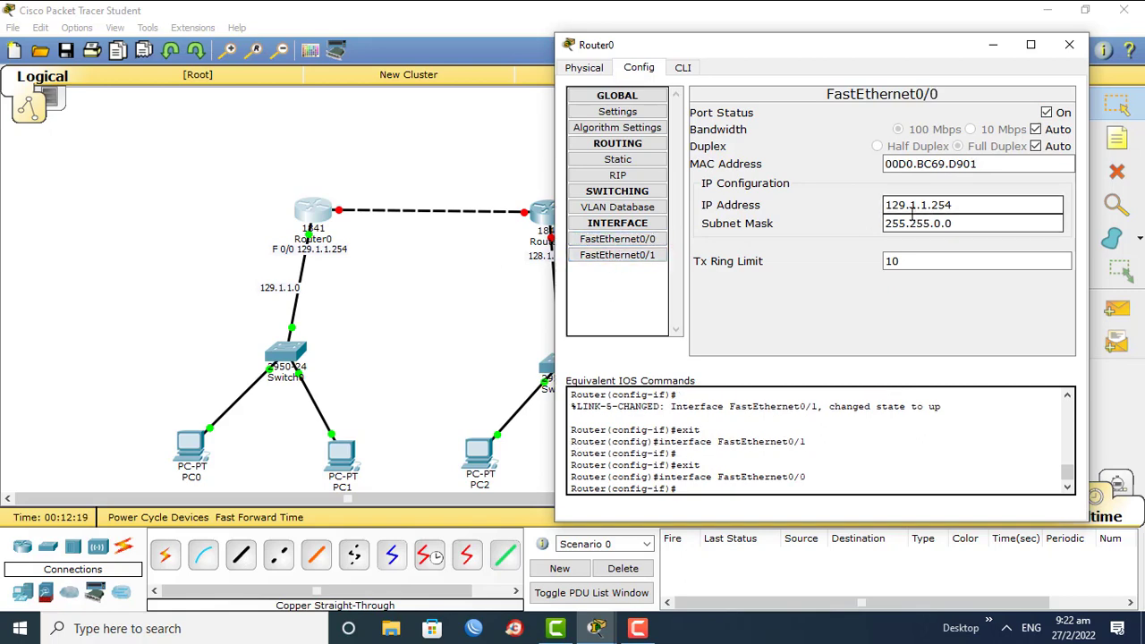
click(645, 256)
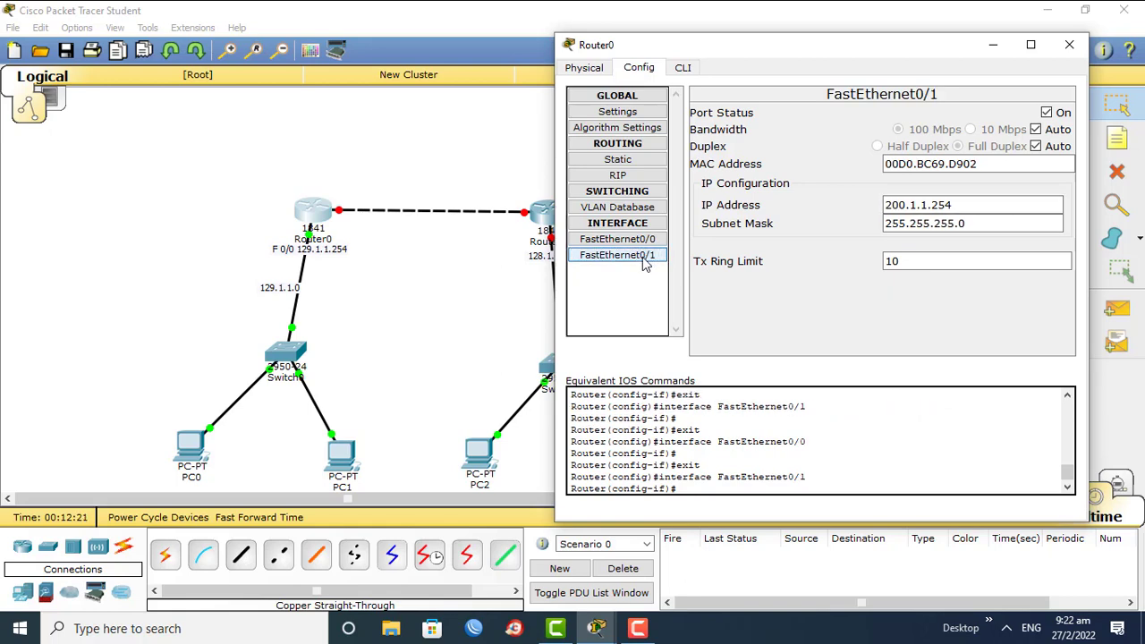
click(1068, 46)
Add a note reading f 0/1 200.1.1.254 just above the Router0 end of the link between the routers
click(1118, 139)
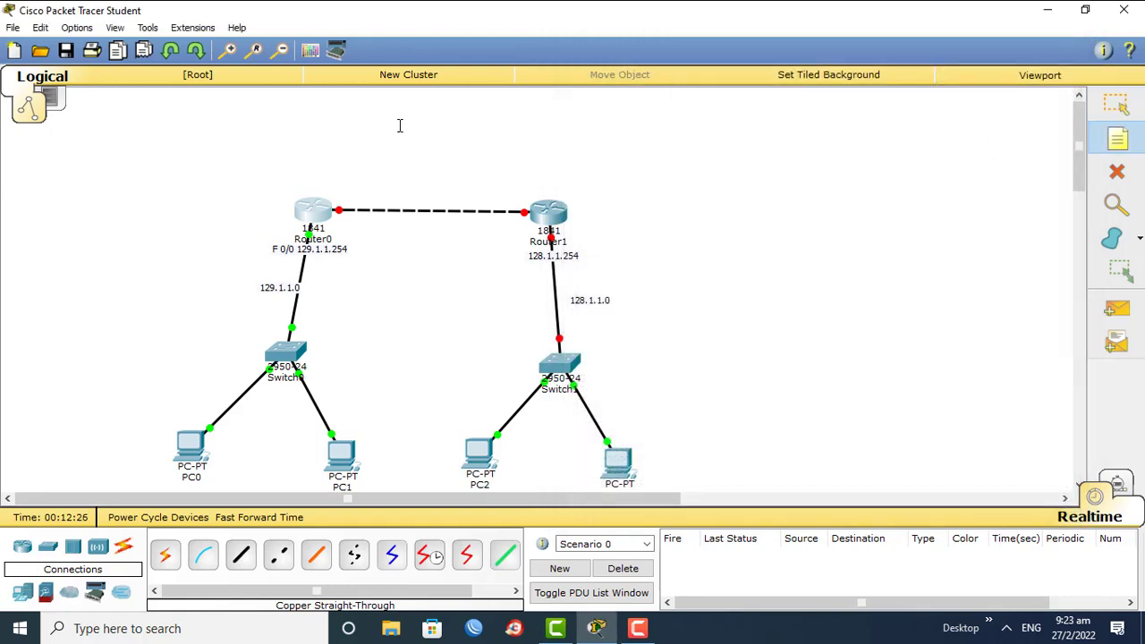
click(341, 189)
text(f 0/1 200.1.1.254)
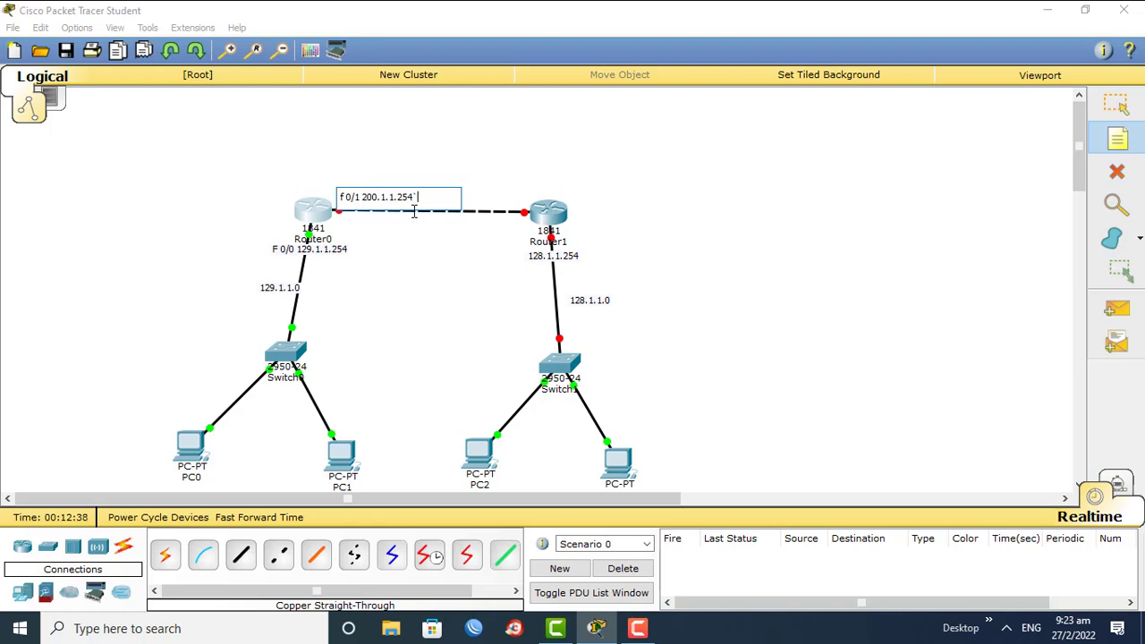
key(Escape)
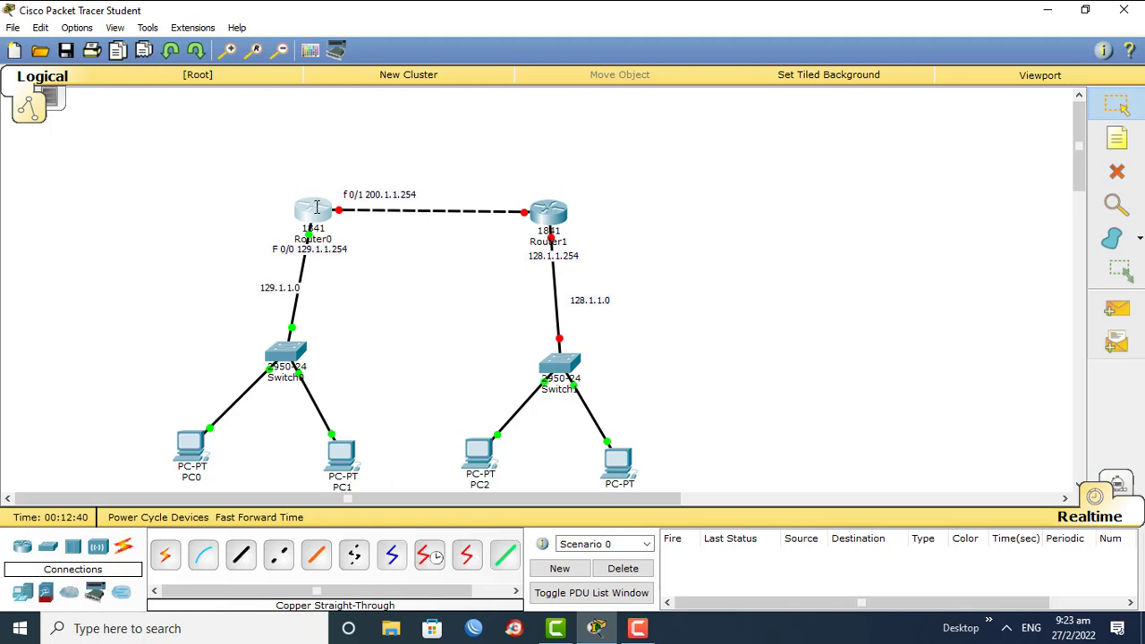
mouse_move(317, 209)
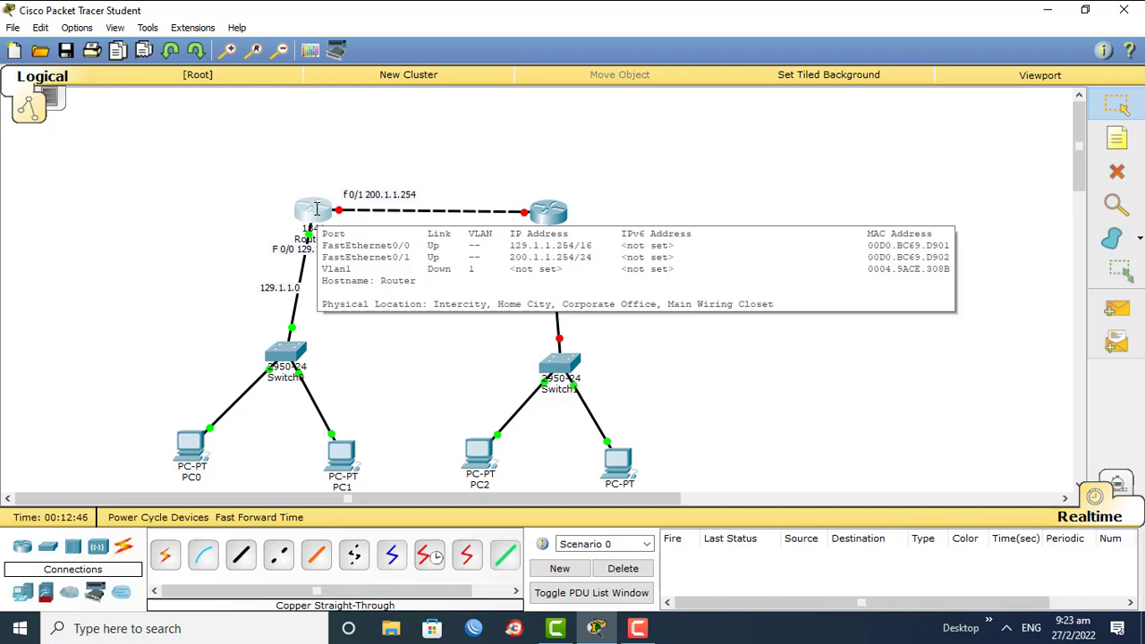
Add a note reading 200.1.1.253 just above the Router1 end of the link between the routers
click(1099, 138)
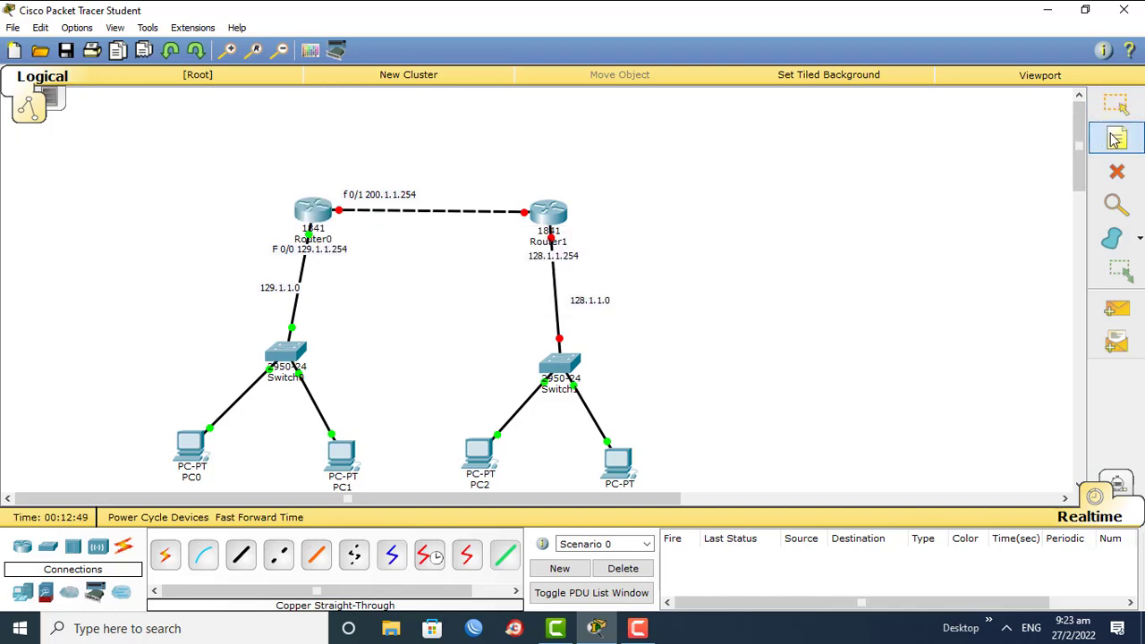
click(481, 186)
text(200.1.1.253)
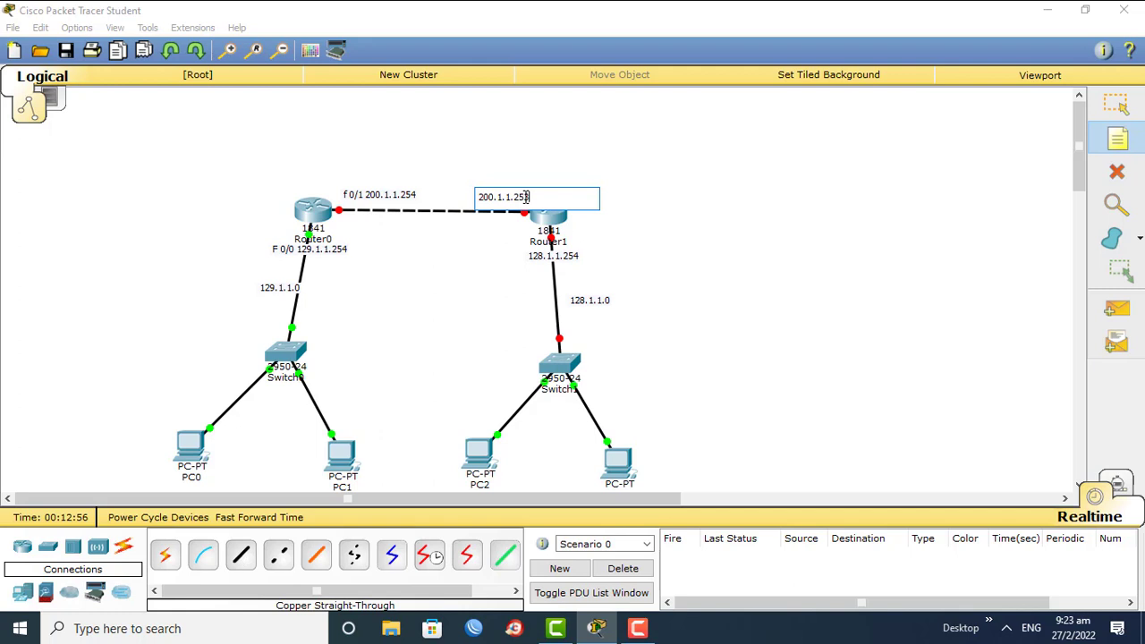
key(Escape)
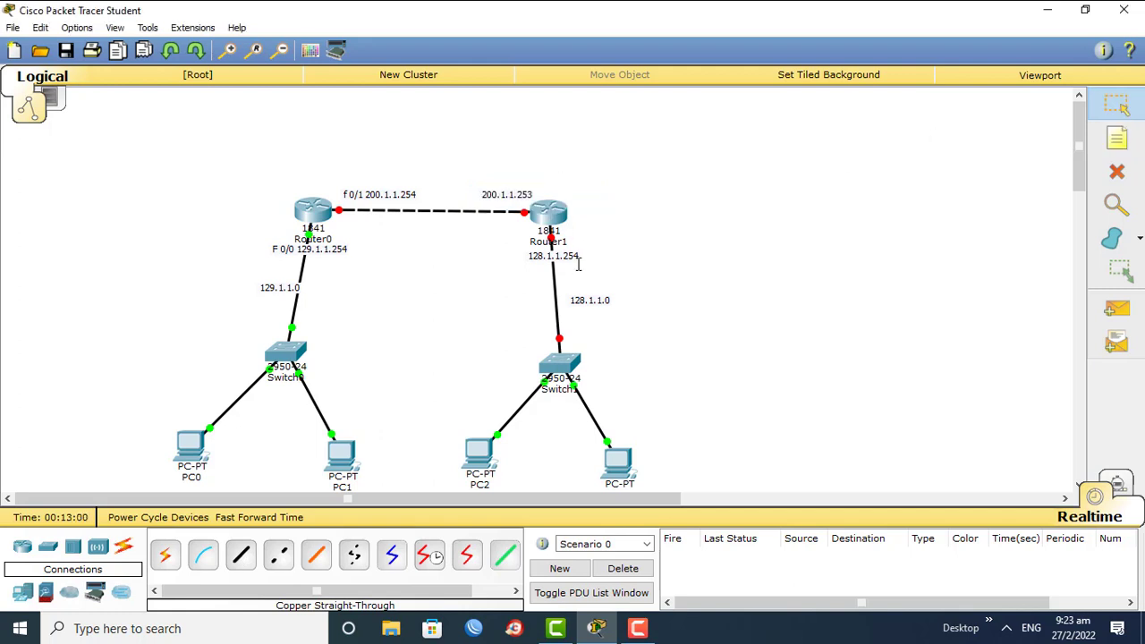
Configure Router1's FastEthernet0/1 with IP address 200.1.1.253 and subnet mask 255.255.255.0, and turn its port on
click(556, 209)
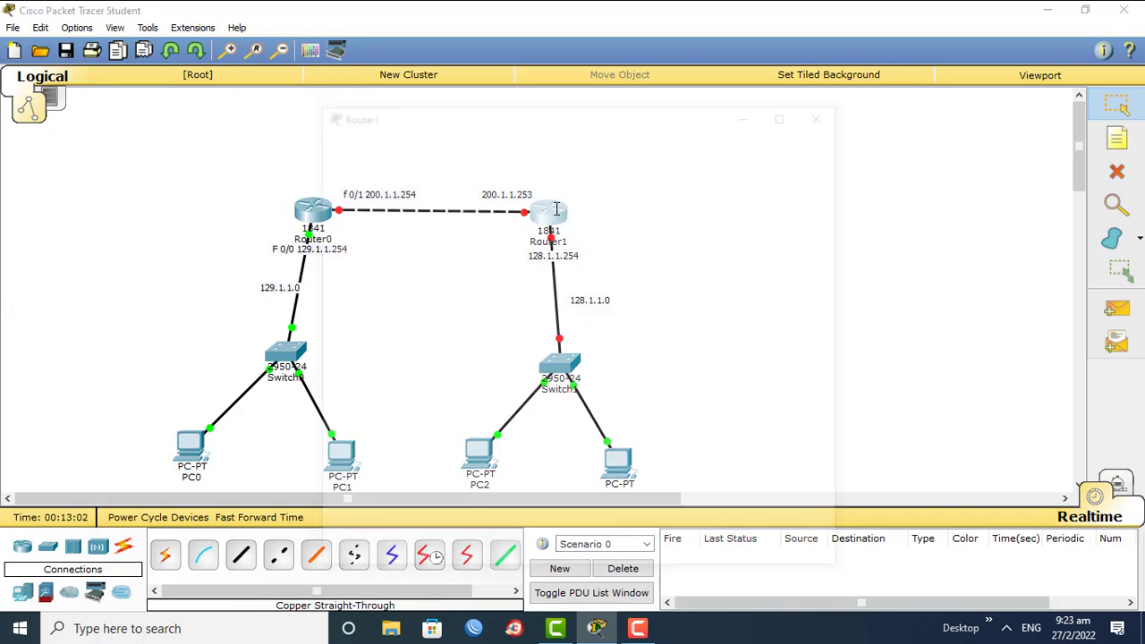
drag(442, 121, 809, 96)
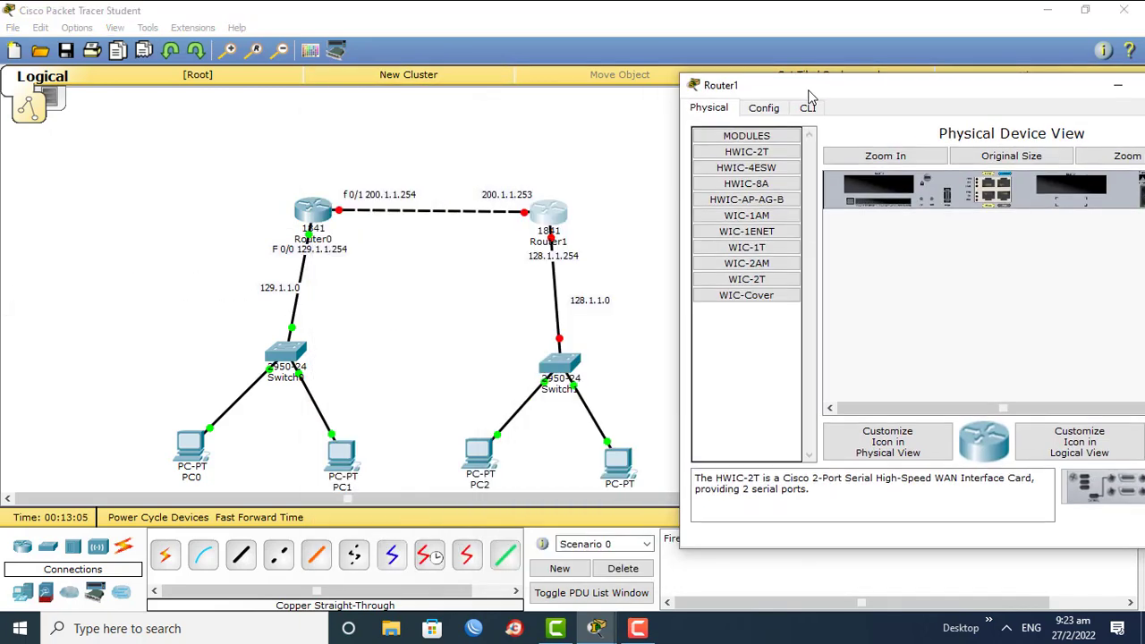
click(766, 107)
click(762, 297)
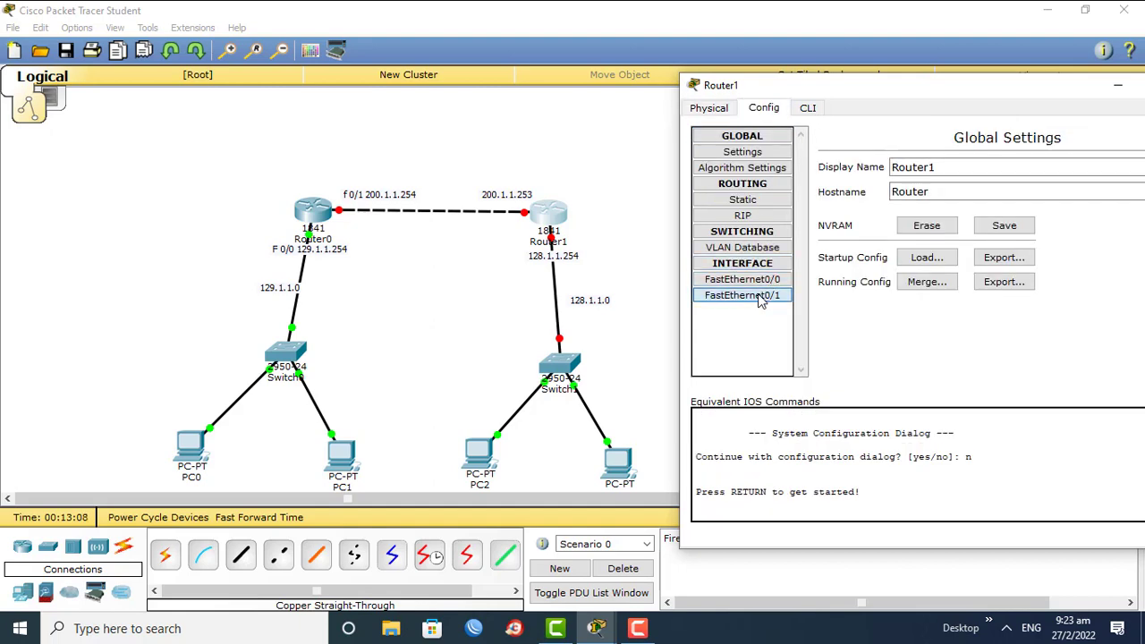
drag(932, 83, 835, 79)
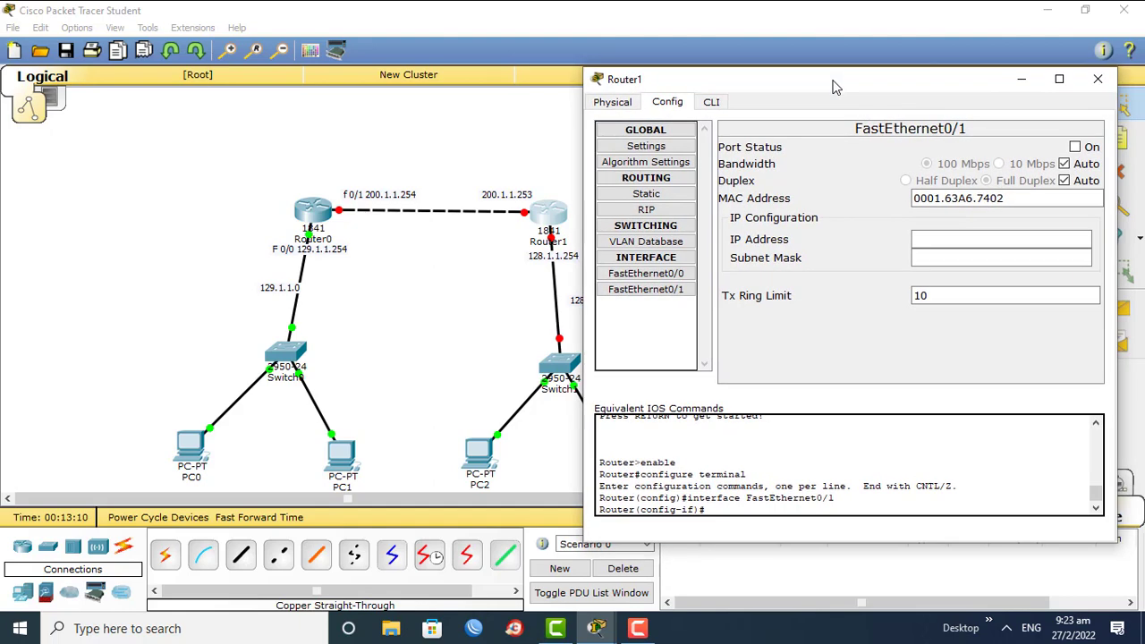
click(957, 237)
text(20)
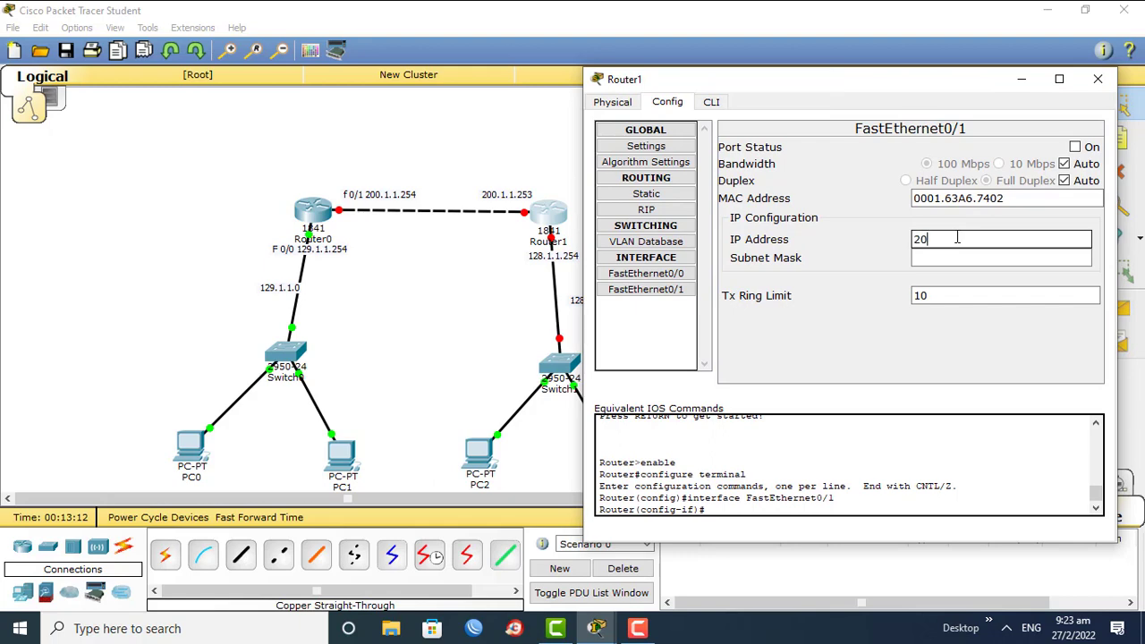
text(0.1.1.253)
click(954, 256)
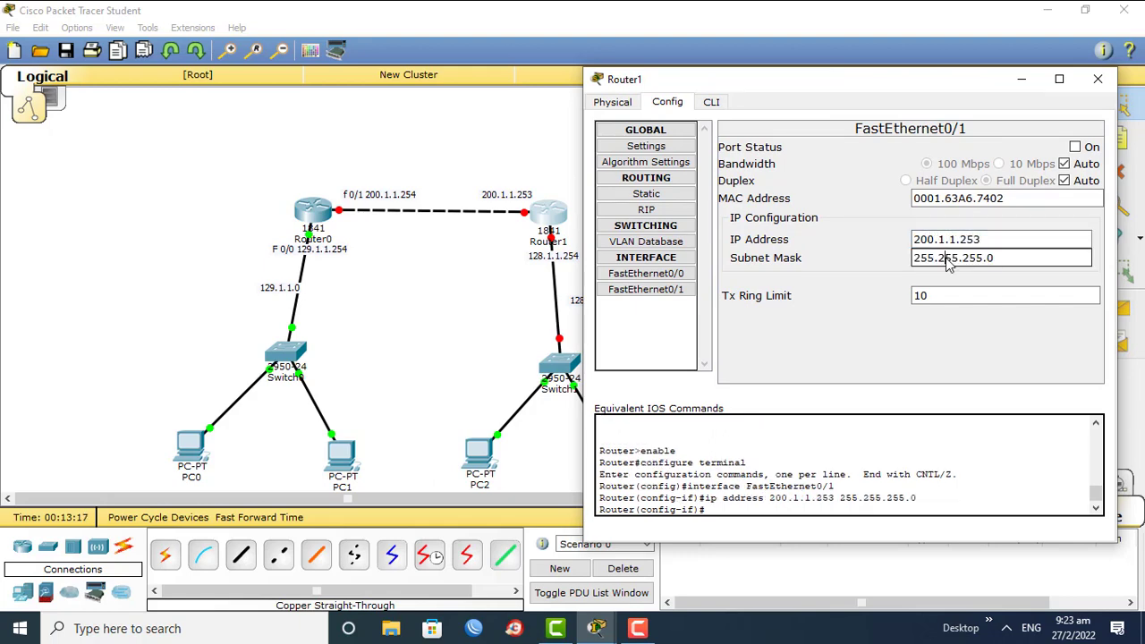
click(1076, 147)
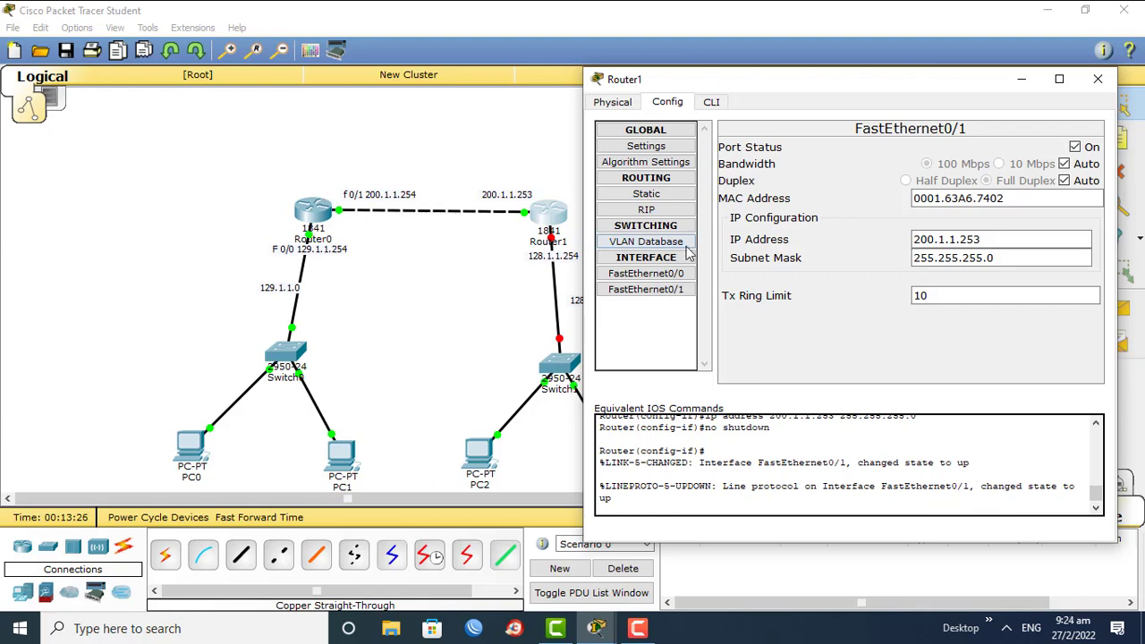
click(648, 290)
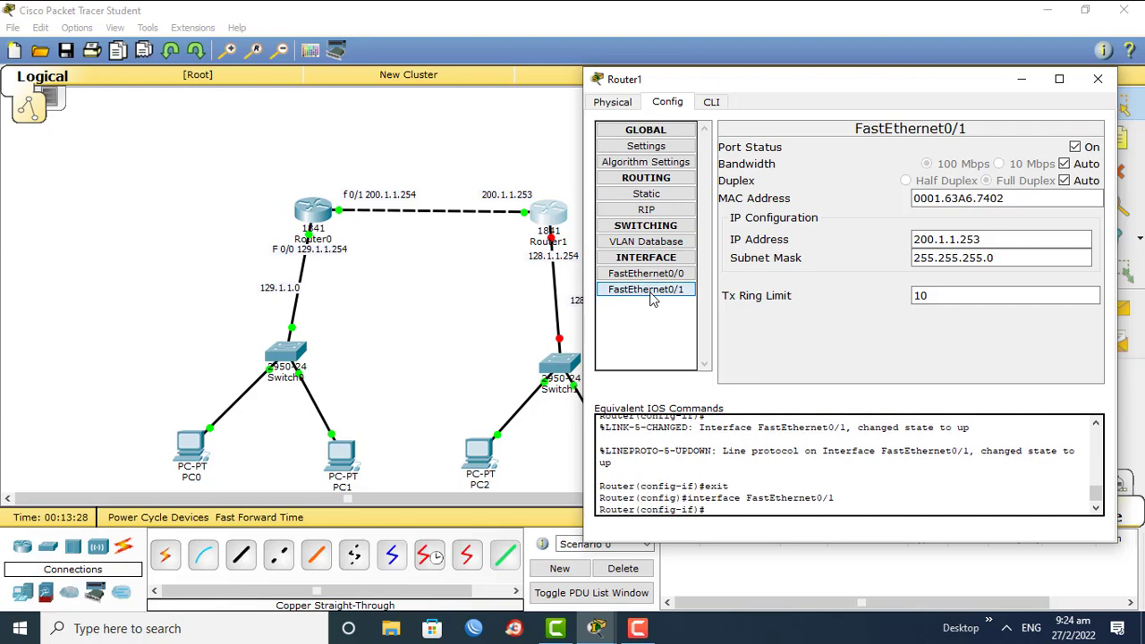
Set Router1's FastEthernet0/0 to IP address 128.1.1.254 with subnet mask 255.255.0.0, keeping the port status control within view
drag(697, 87, 751, 83)
click(715, 281)
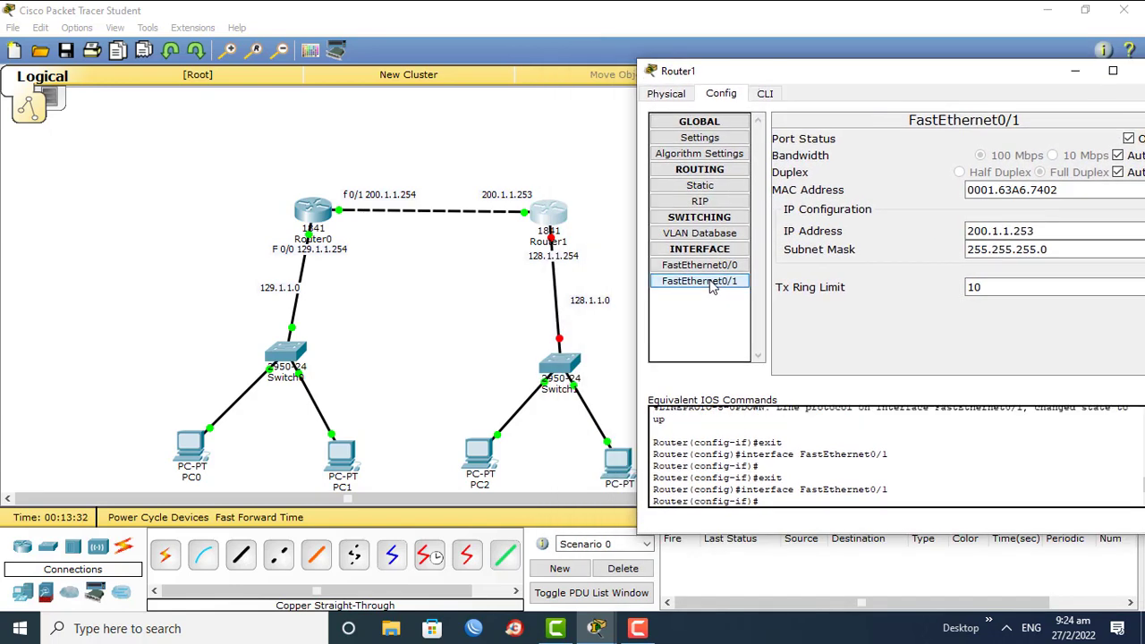
click(662, 267)
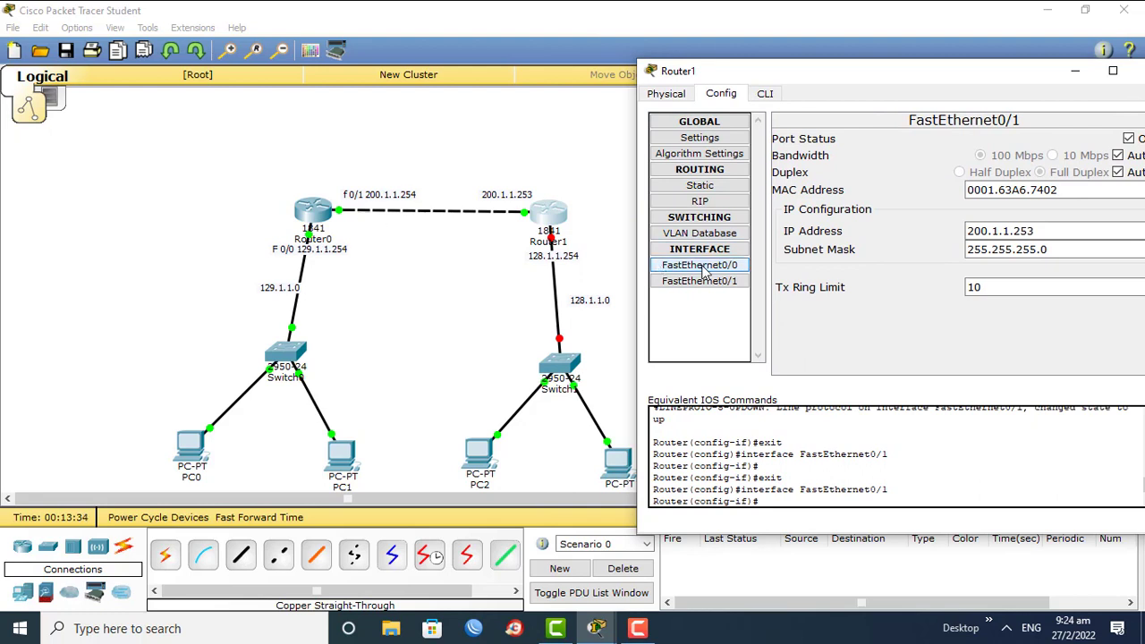
click(703, 266)
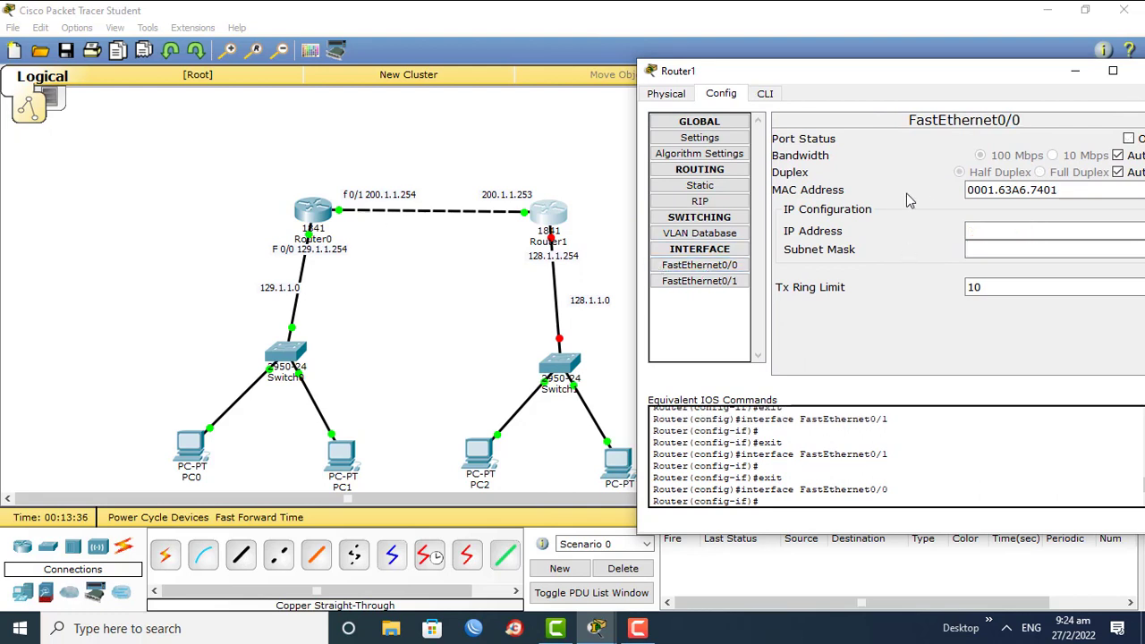
click(990, 232)
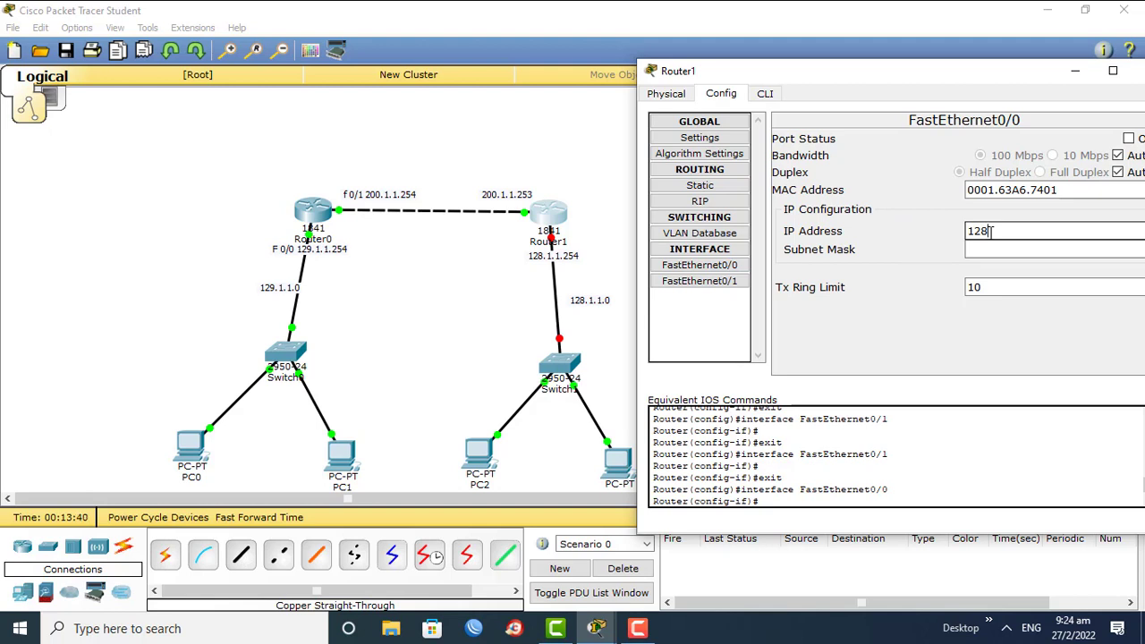
text(128.1.1.254)
key(Tab)
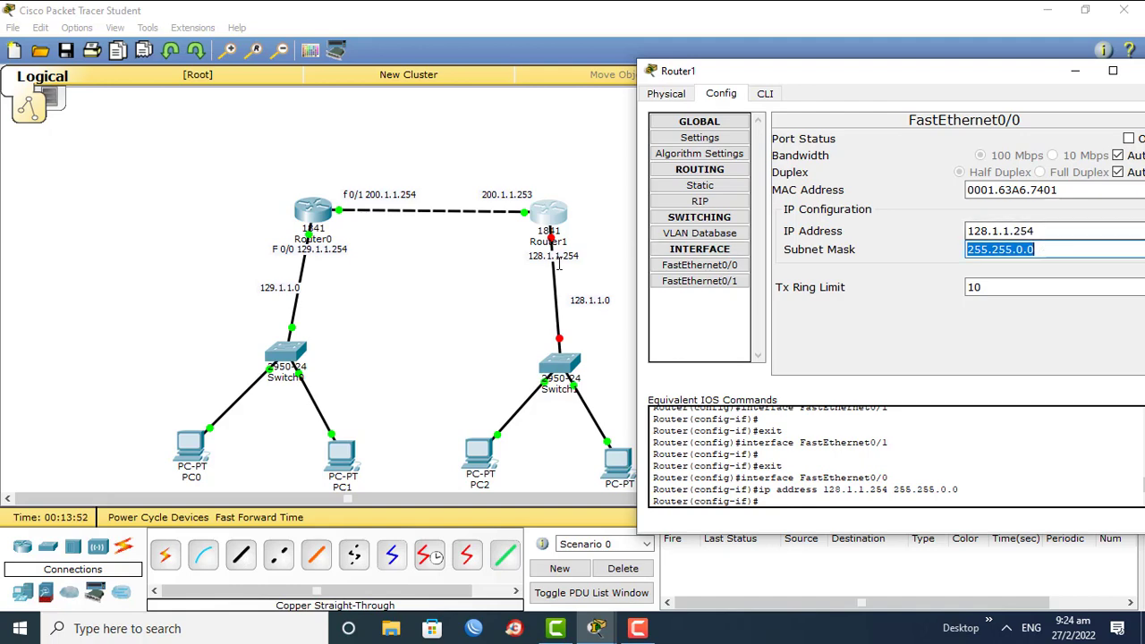
drag(913, 75, 775, 74)
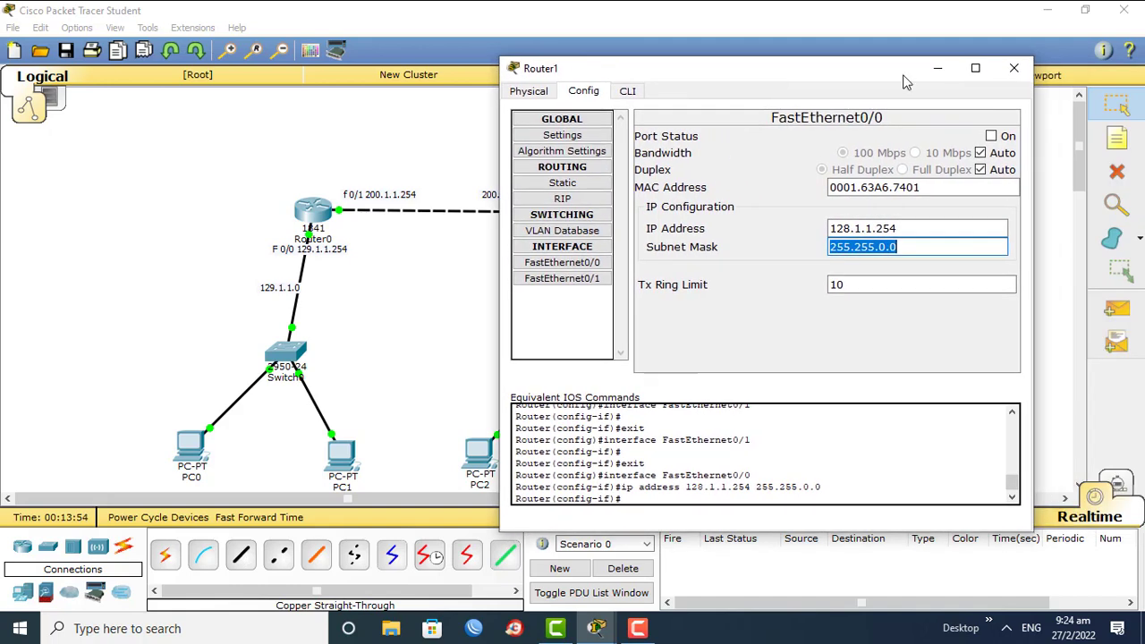
Turn on Router1's FastEthernet0/0 port and close the router's configuration window
click(999, 138)
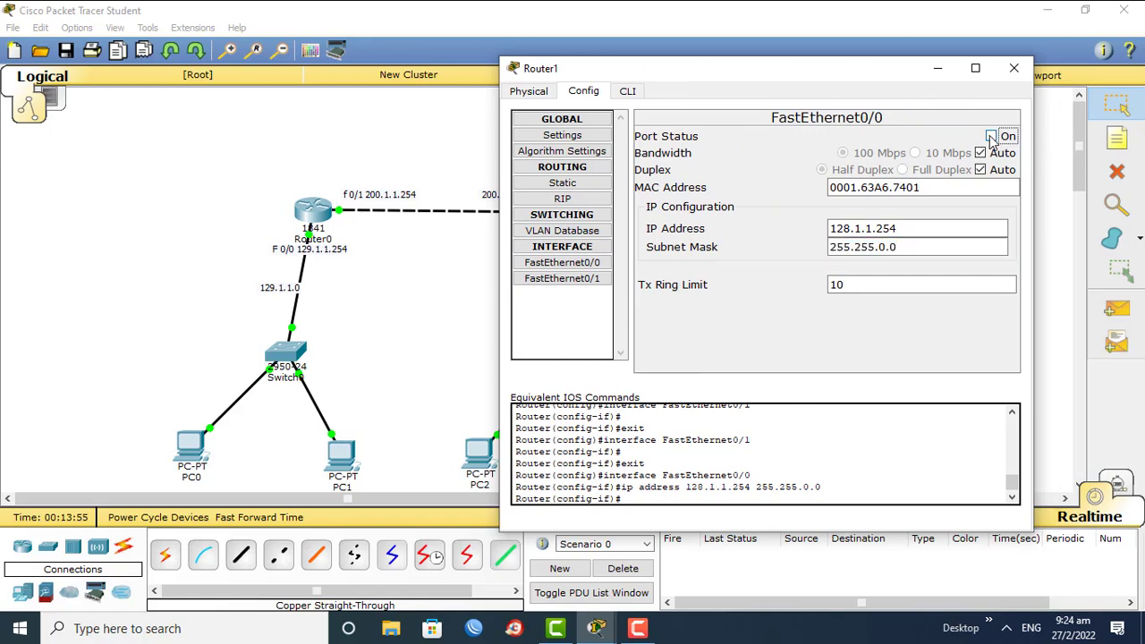
click(1012, 80)
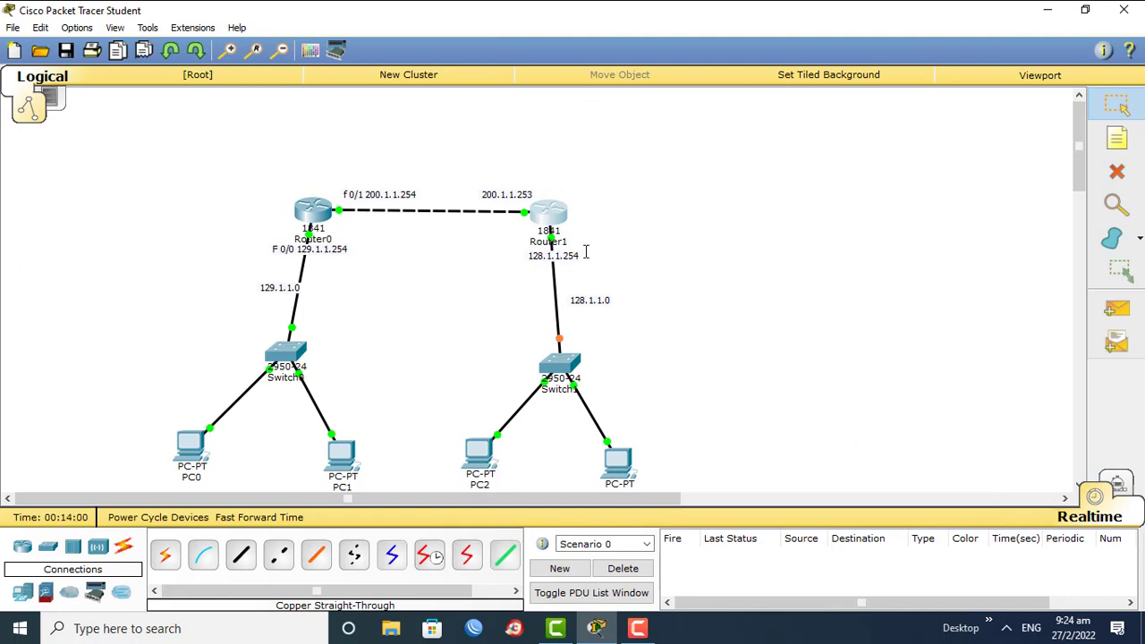
Assign PC2 the static IP address 128.1.1.1 with subnet mask 255.255.0.0
click(481, 457)
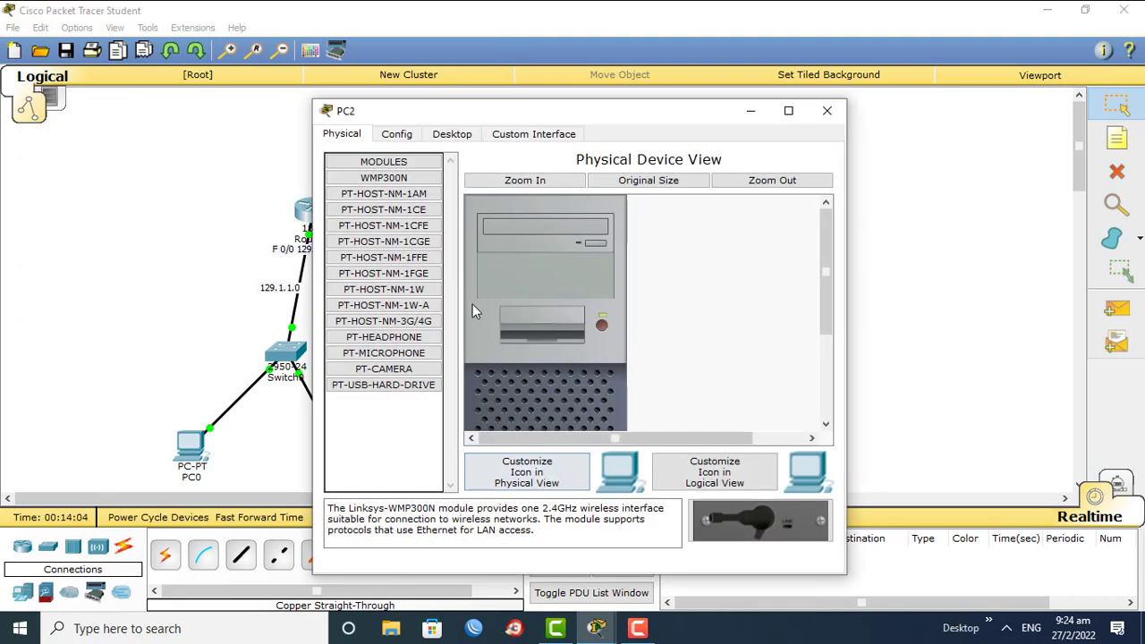
click(444, 137)
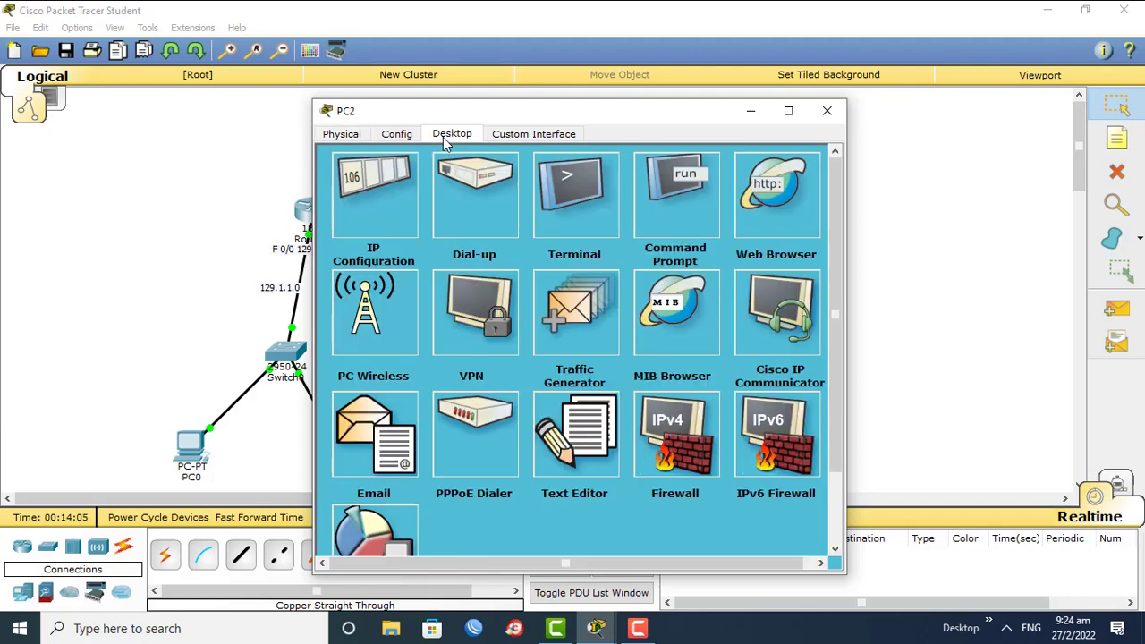
drag(398, 121, 836, 94)
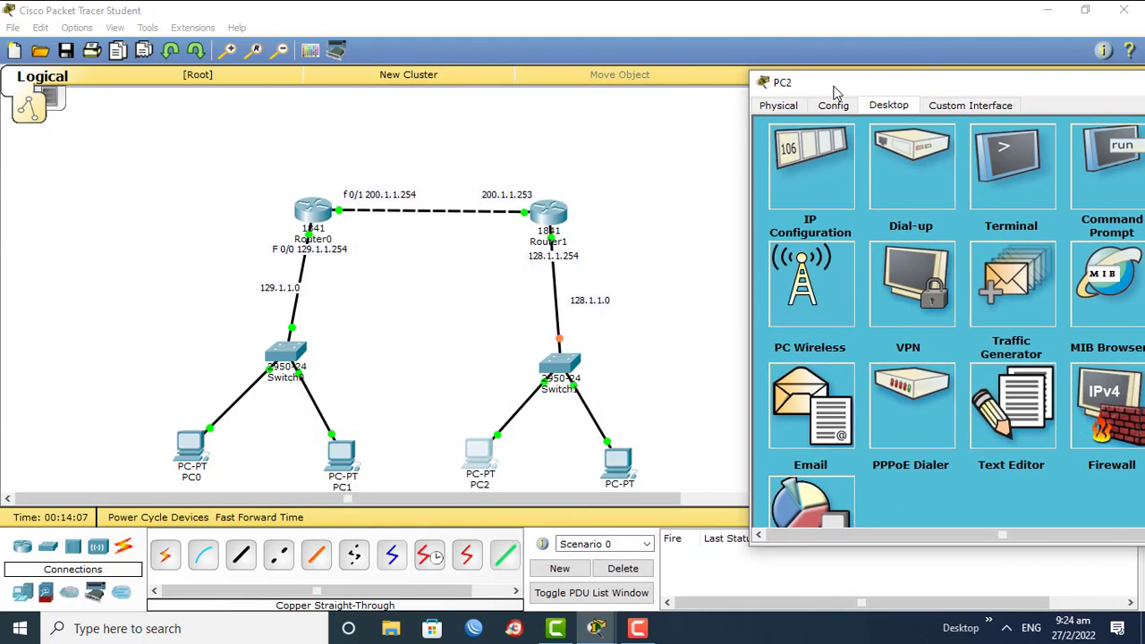
click(809, 151)
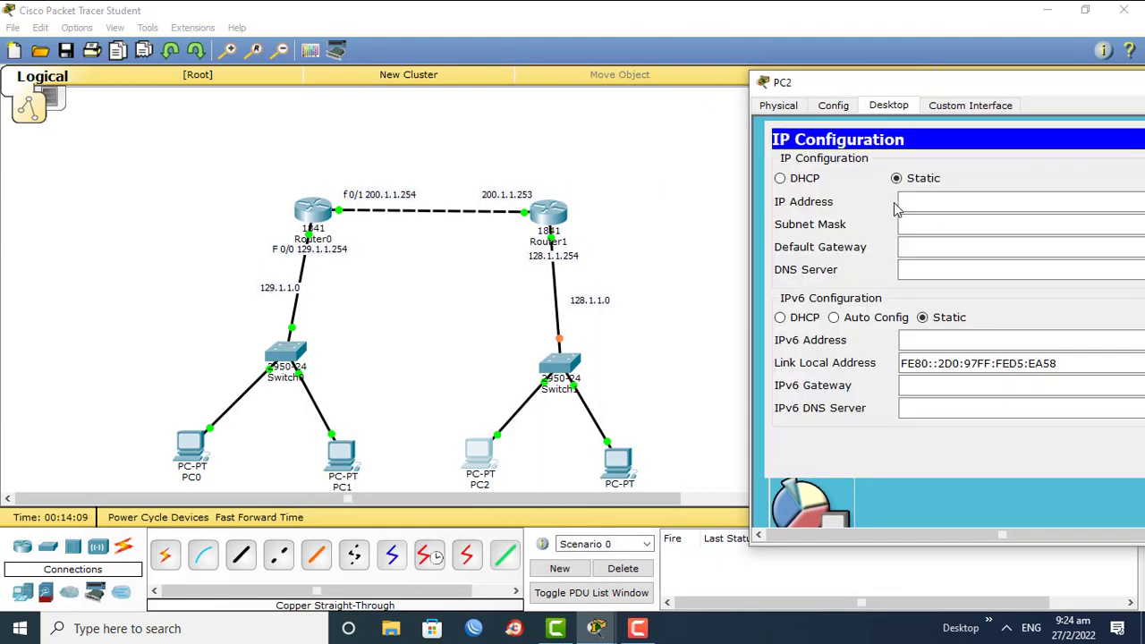
click(924, 203)
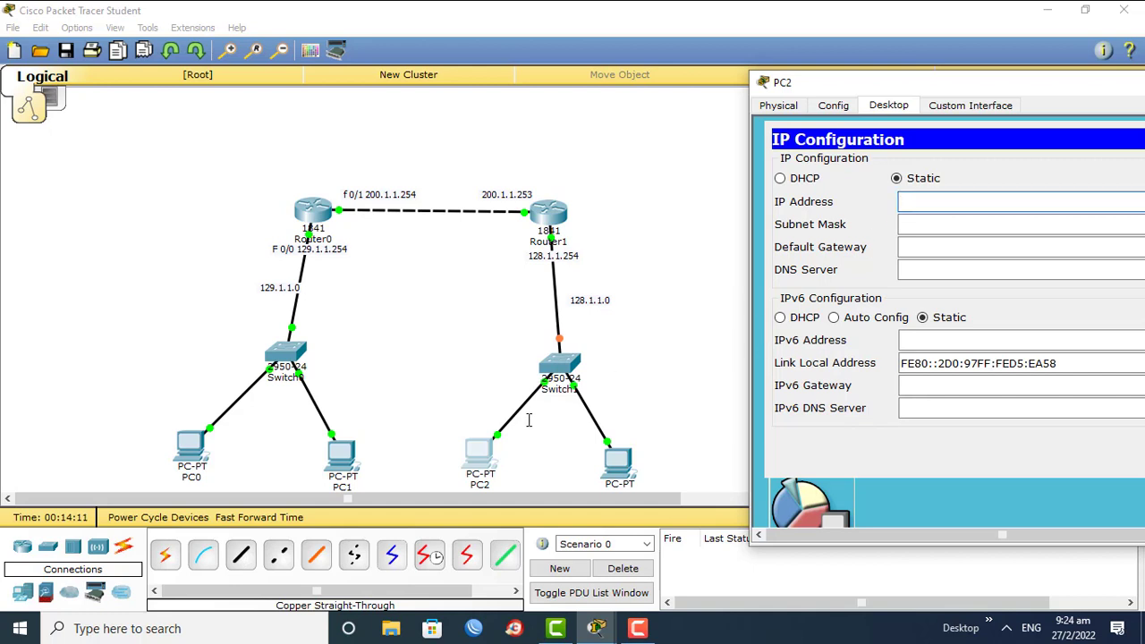
text(128)
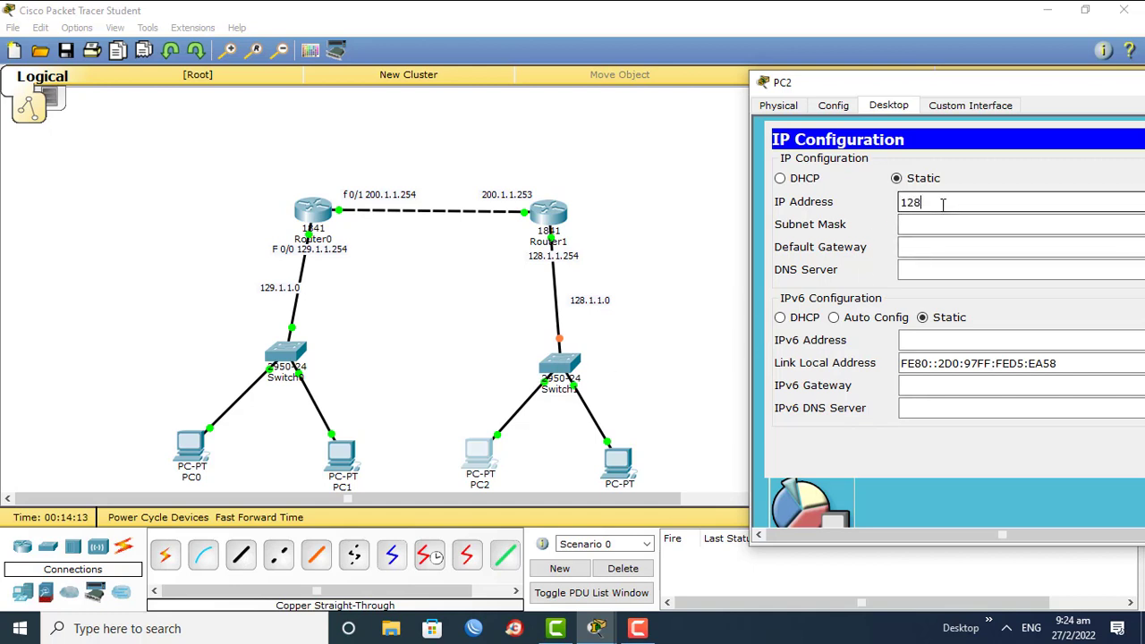
text(.1.1.1)
key(Tab)
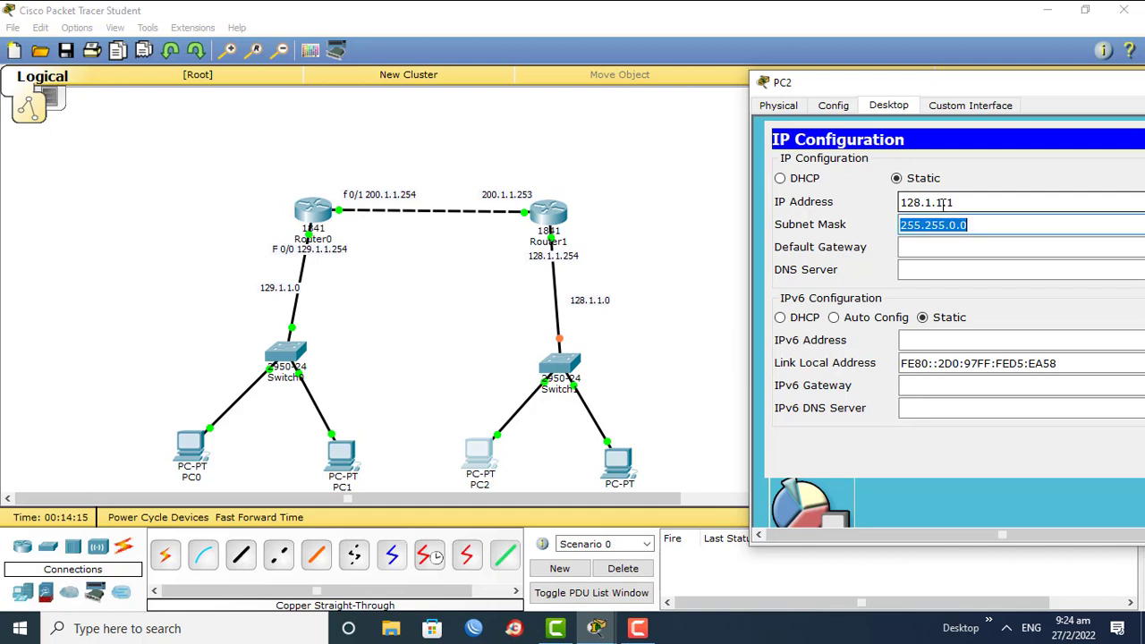
Set PC2's default gateway to 128.1.1.254 and close its configuration window
click(942, 247)
text(128.1.)
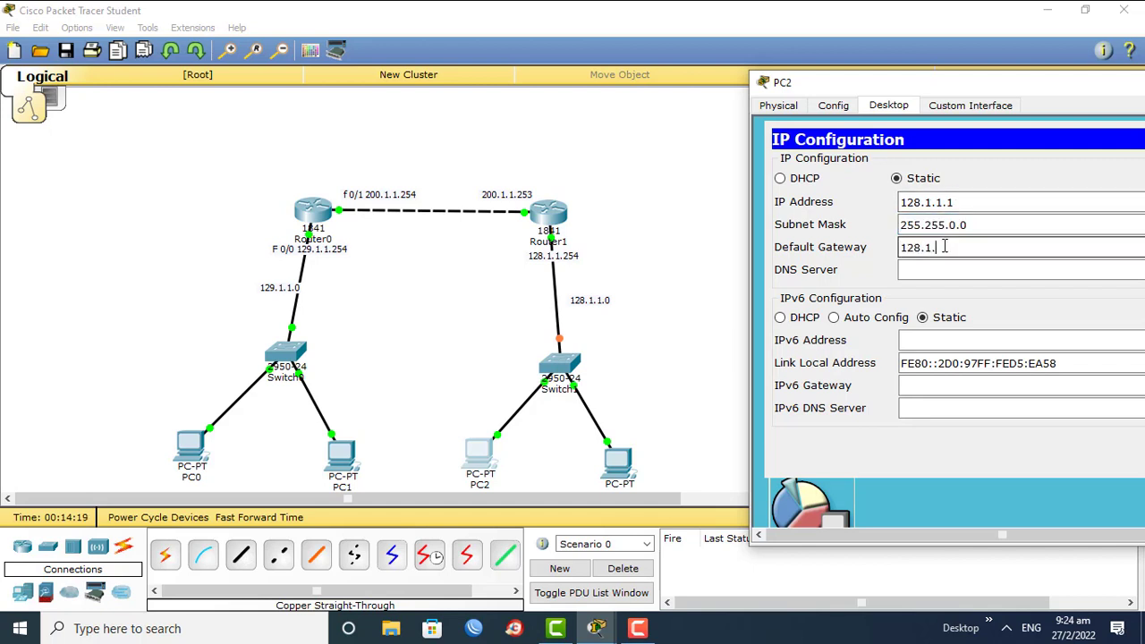
text(1.254)
key(Tab)
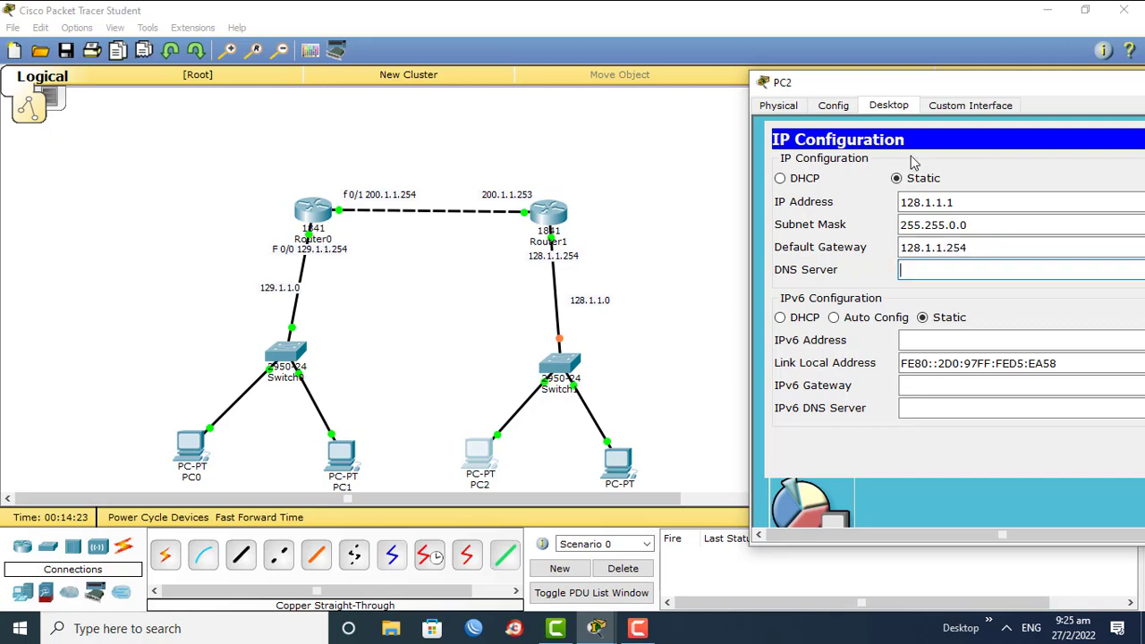
drag(861, 88, 566, 87)
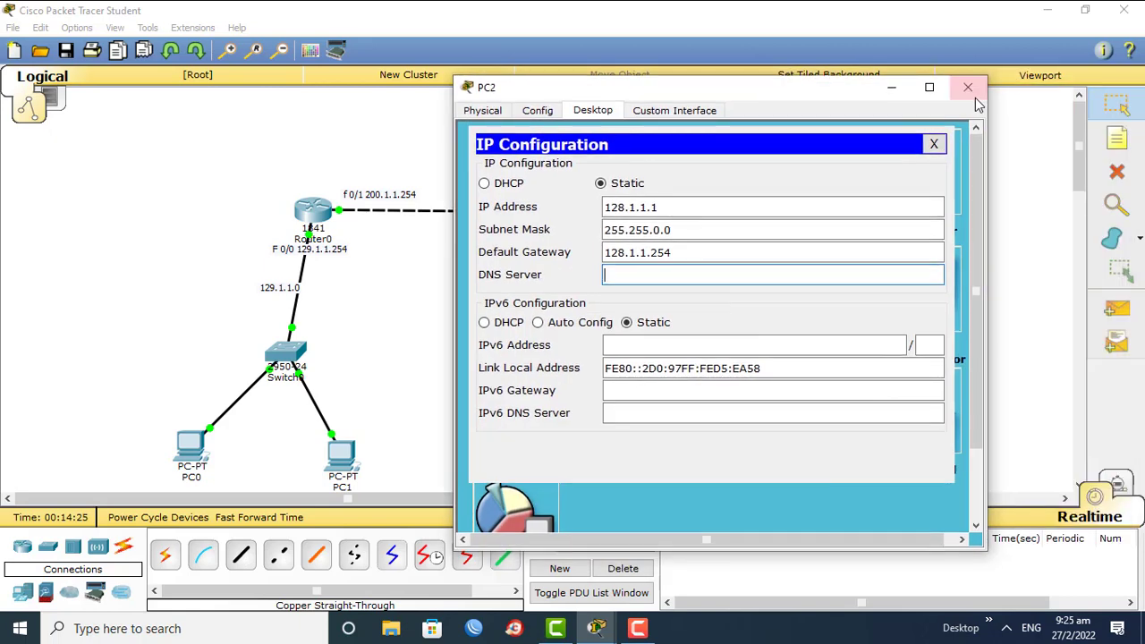
click(972, 86)
Configure PC3 with static IP address 128.1.1.2, subnet mask 255.255.0.0 and its default gateway, then close its window
click(617, 459)
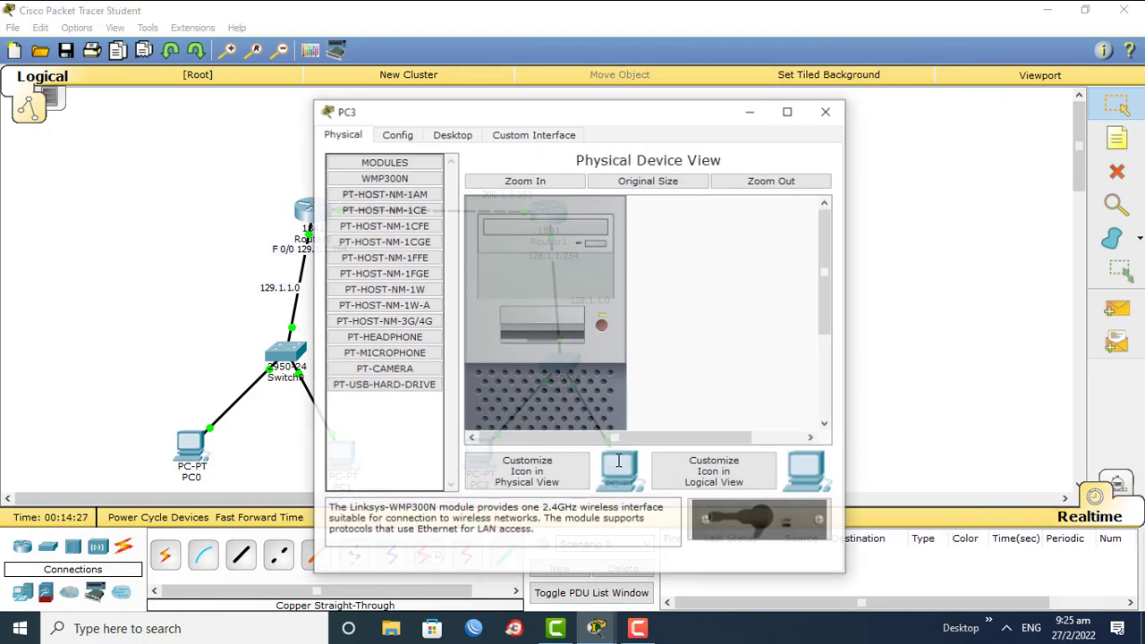
click(465, 137)
click(385, 197)
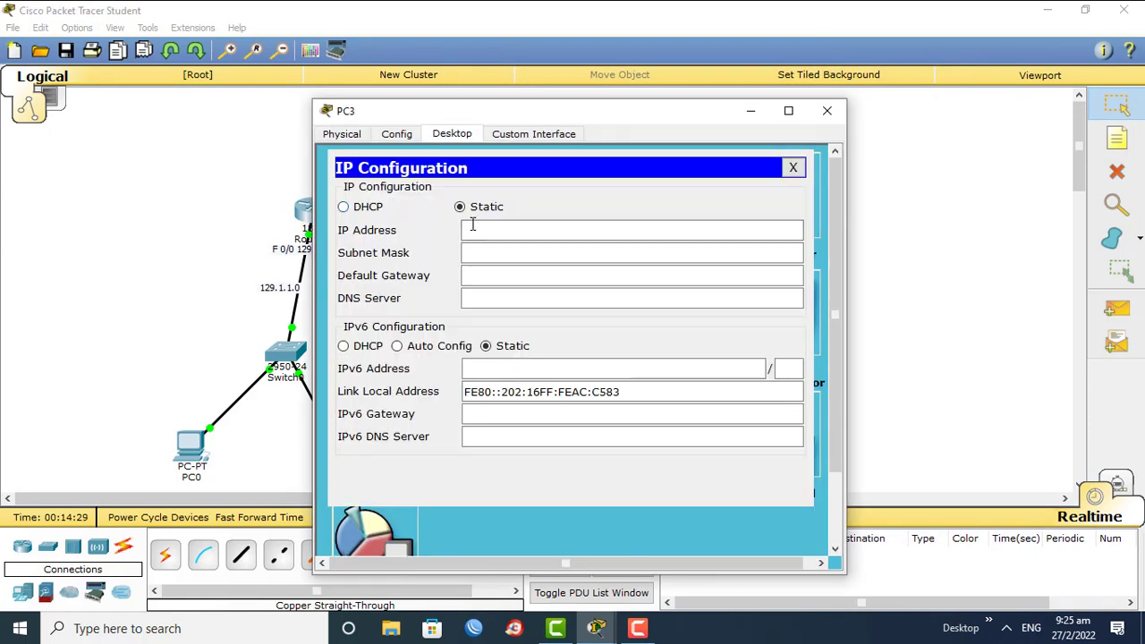
click(483, 230)
text(128.1)
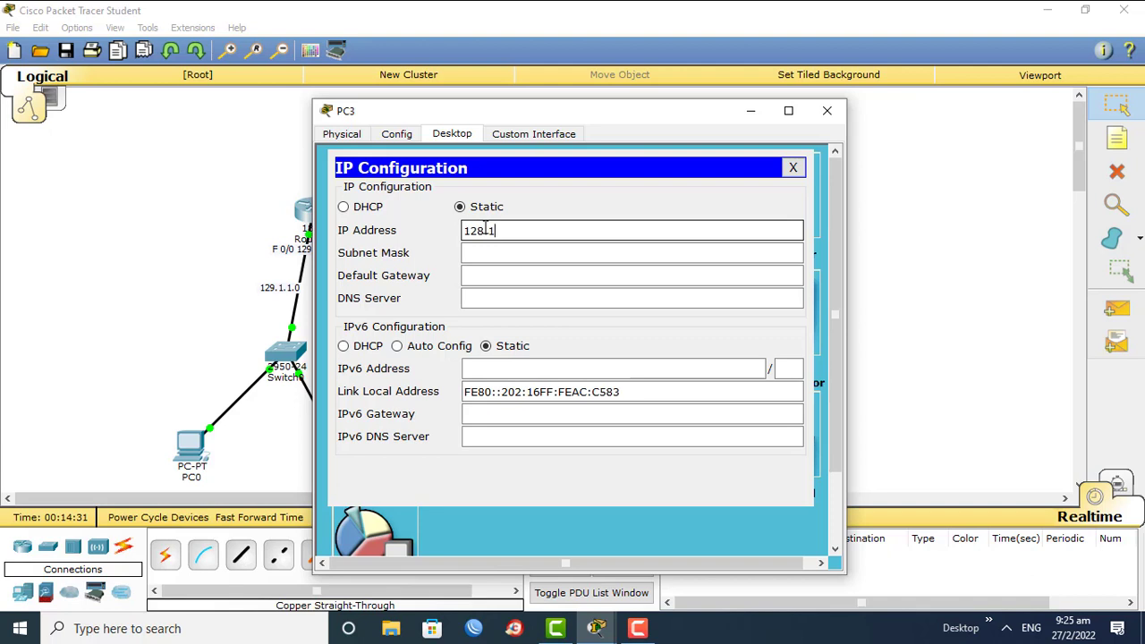
text(.1.2)
key(Tab)
key(Tab)
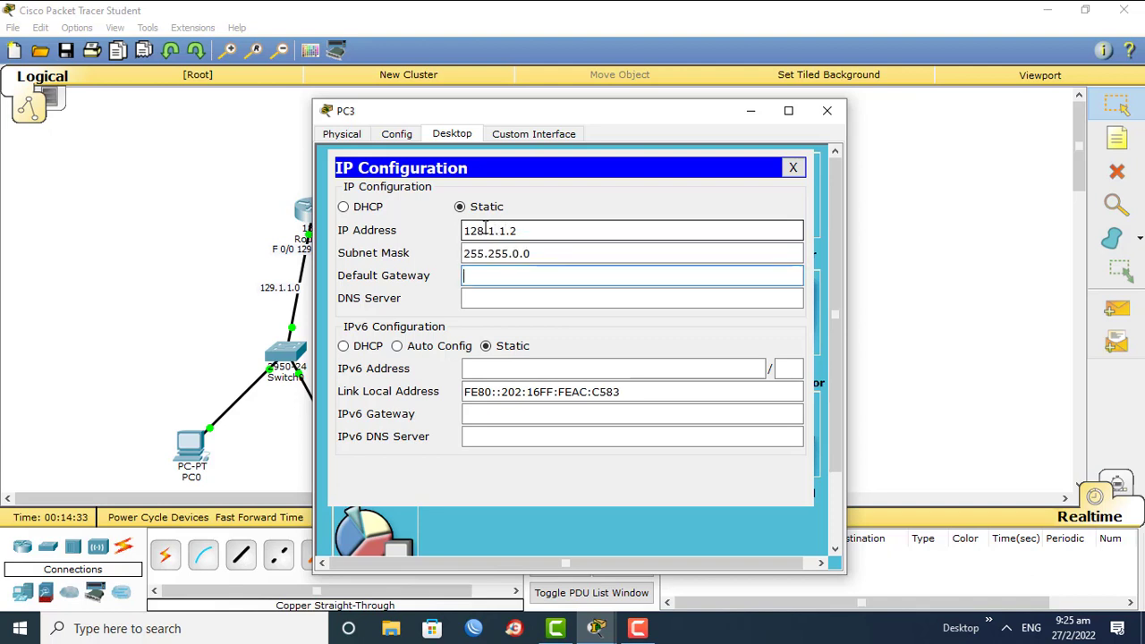
text(128.1.1.2)
click(793, 168)
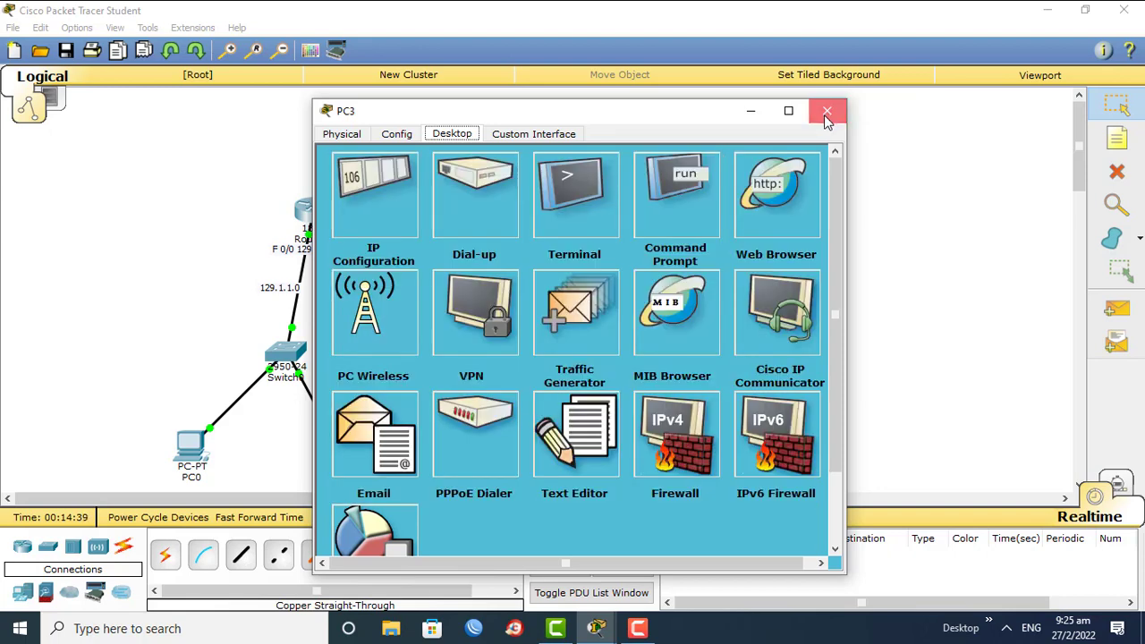
click(826, 113)
Test connectivity by sending simple PDUs from PC2 to PC3 and from PC3 to Router1
click(1117, 309)
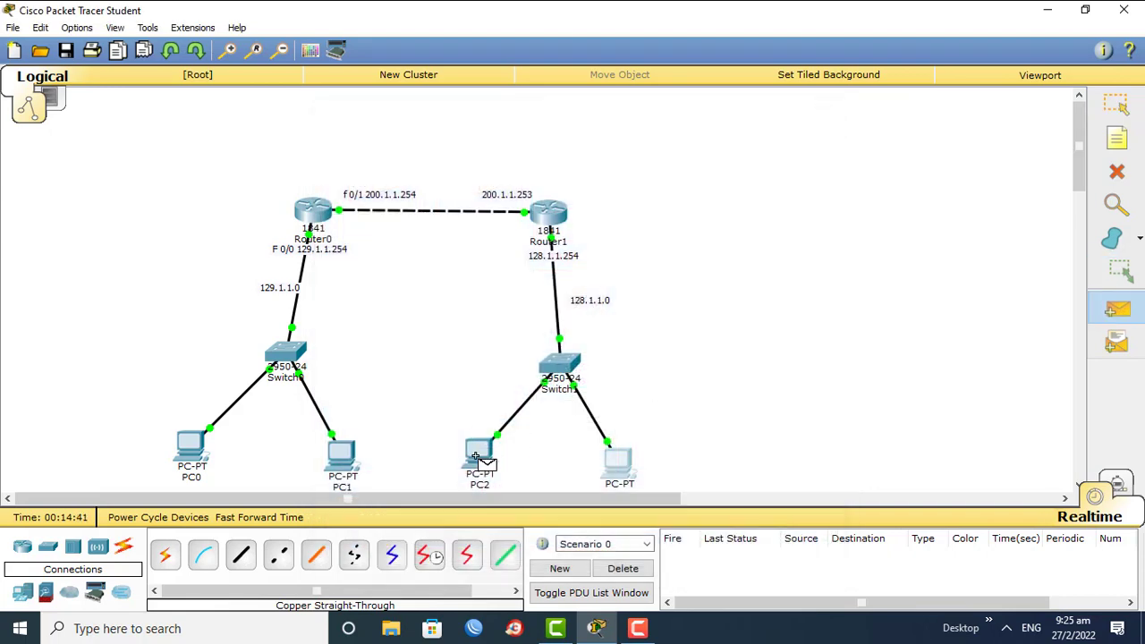
click(477, 459)
click(617, 461)
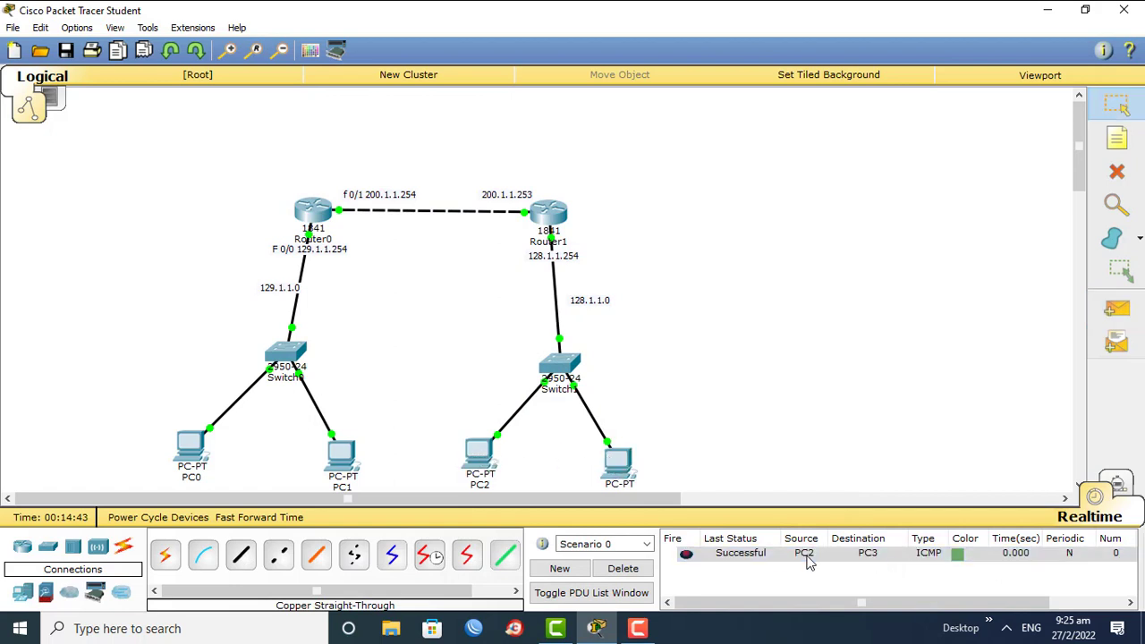
click(1117, 309)
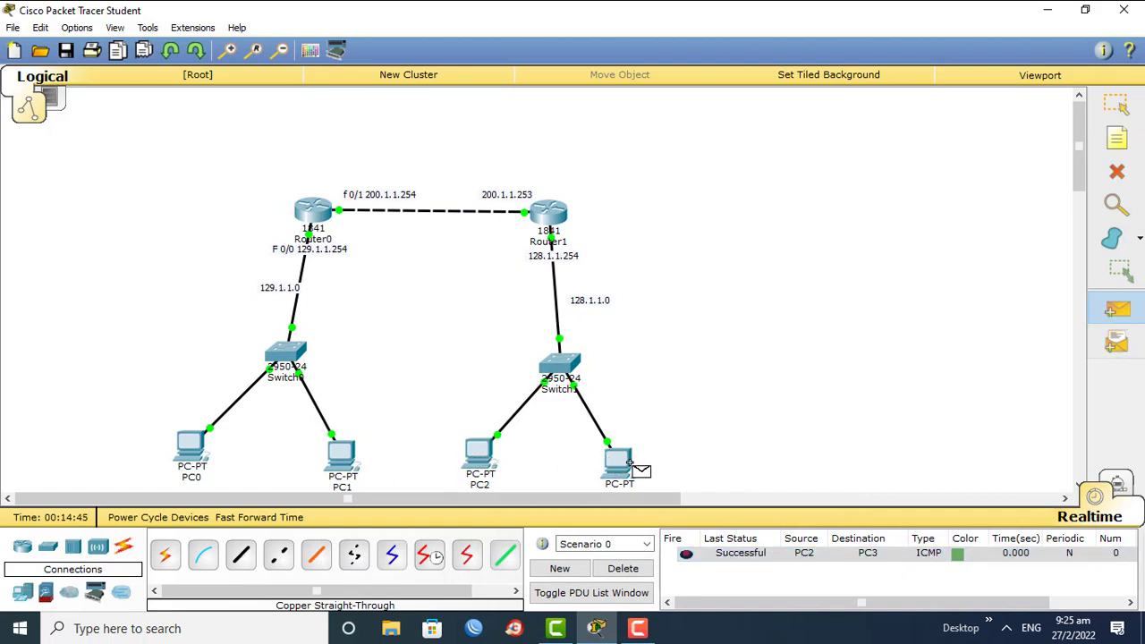
click(630, 463)
click(550, 223)
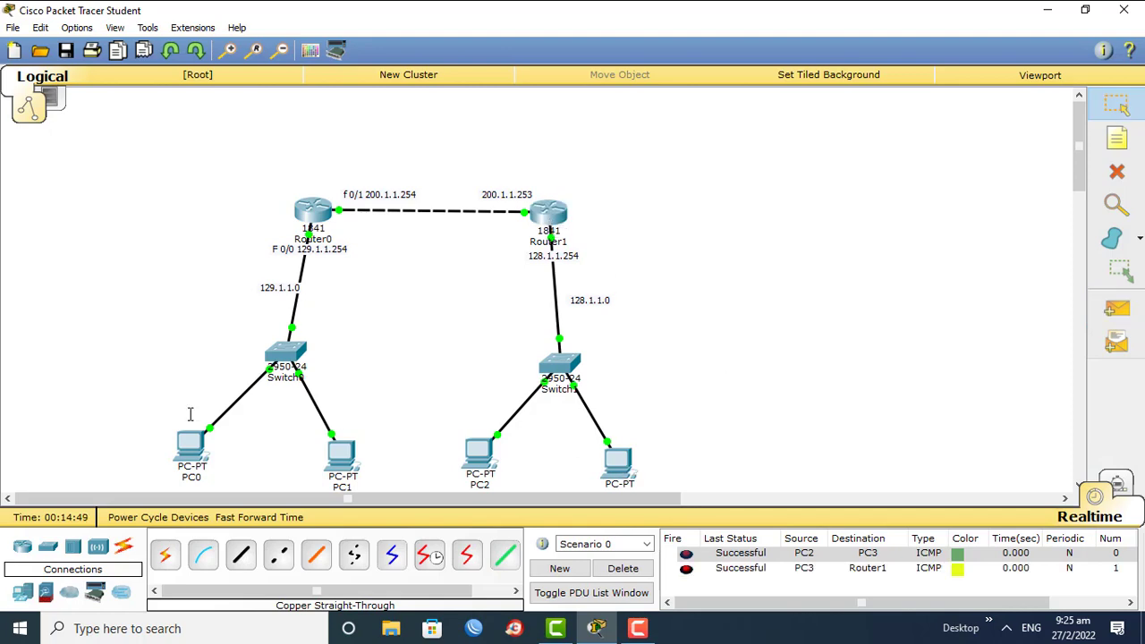
Assign PC1 the static IP address 129.1.1.1 with subnet mask 255.255.0.0
click(331, 454)
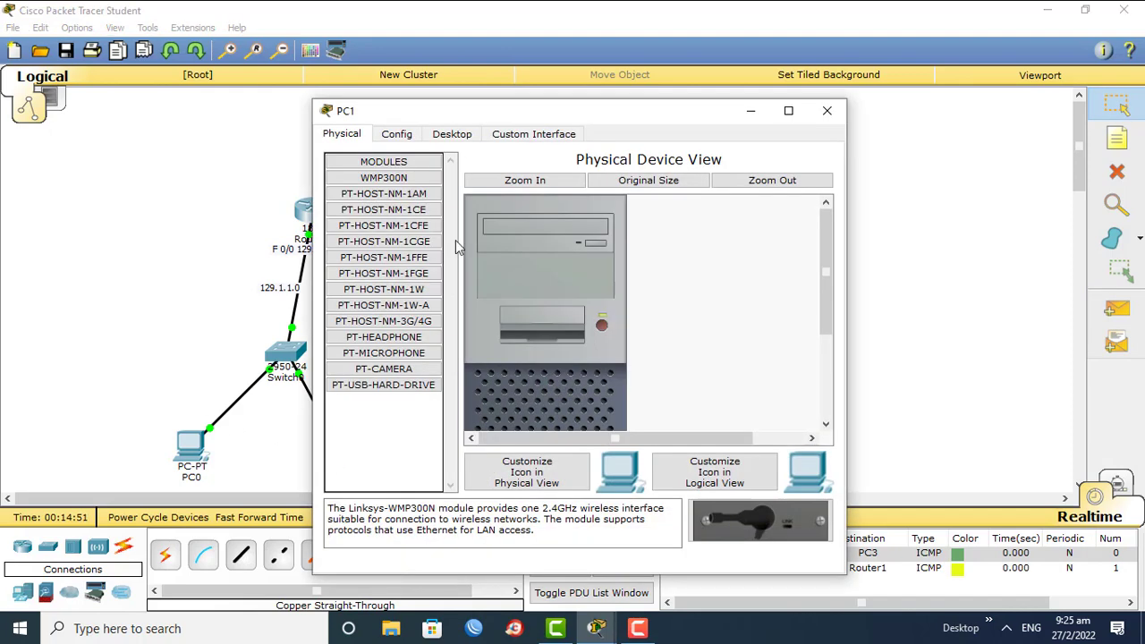
click(452, 136)
drag(443, 111, 813, 95)
click(754, 185)
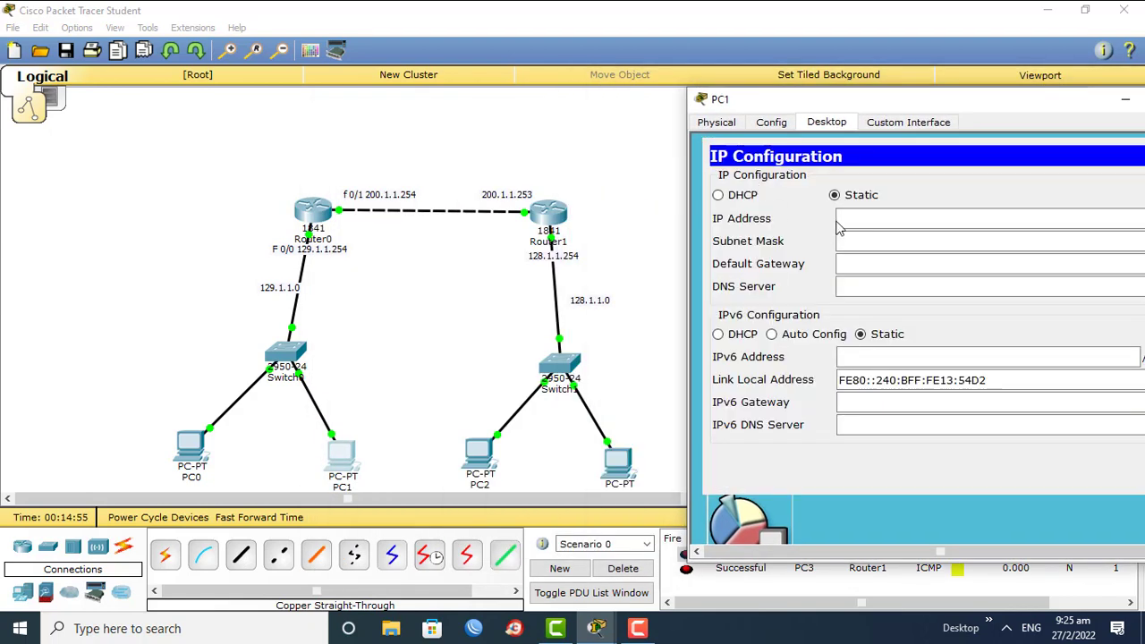
click(846, 219)
text(129)
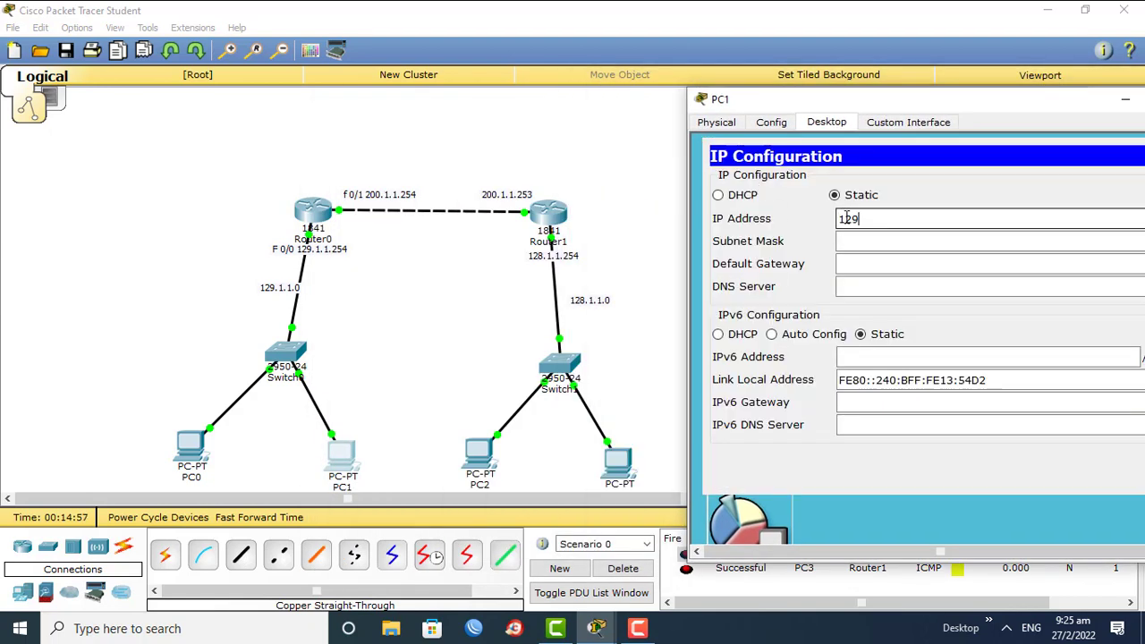
text(.1.)
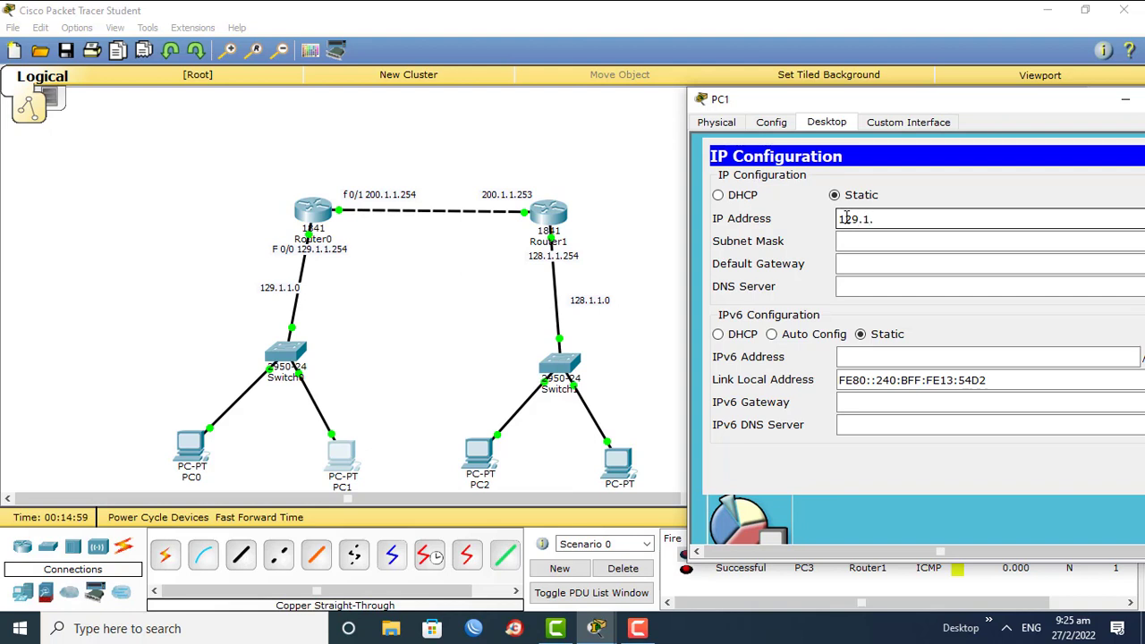
text(1.2)
key(Tab)
key(Tab)
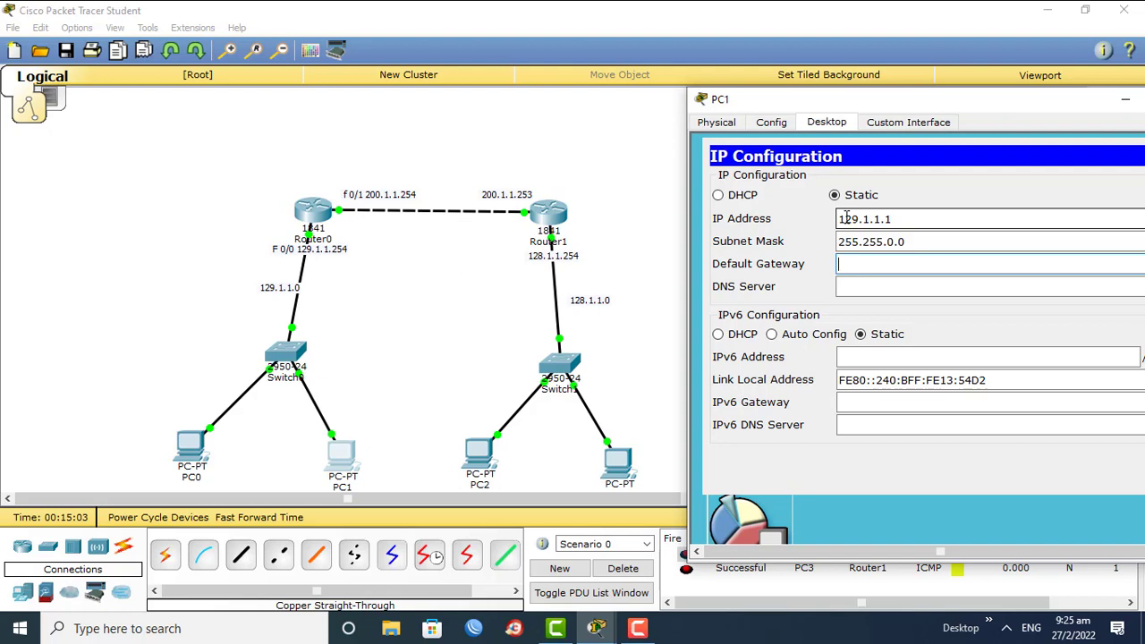
Set PC1's default gateway to 129.1.1.254 and close its configuration window
text(129.1.1.254)
click(759, 152)
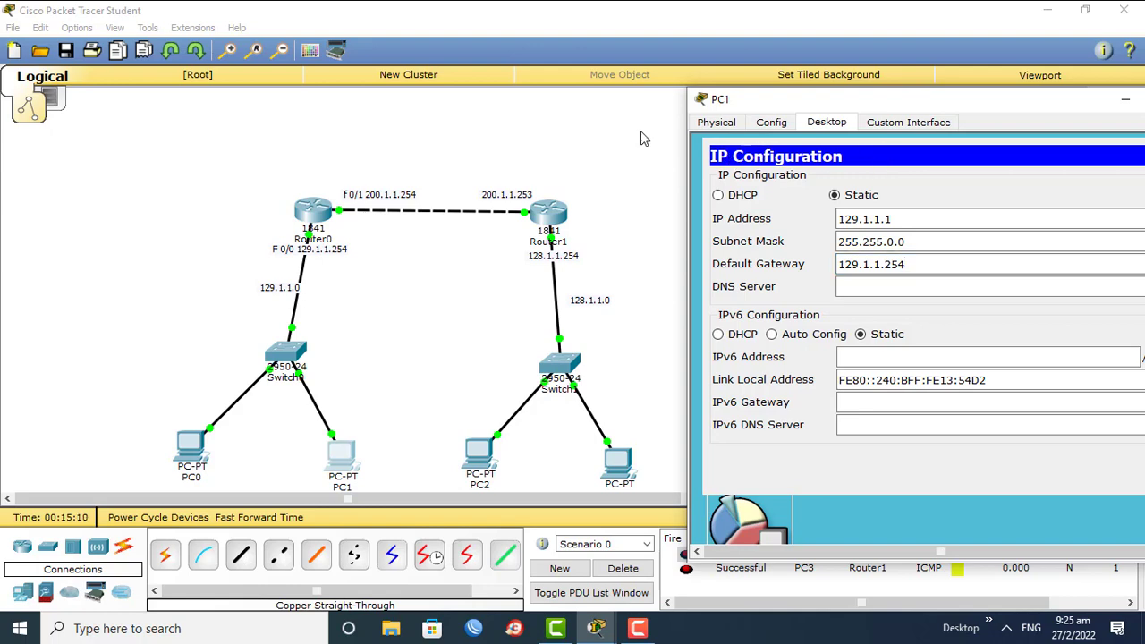
double_click(748, 102)
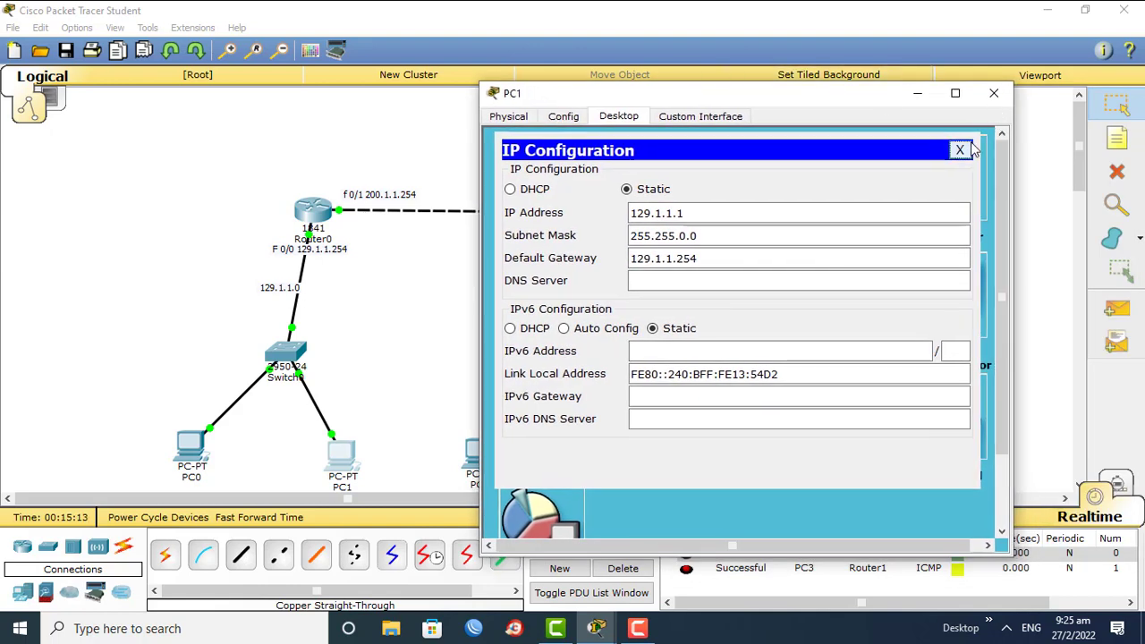
click(961, 150)
click(993, 93)
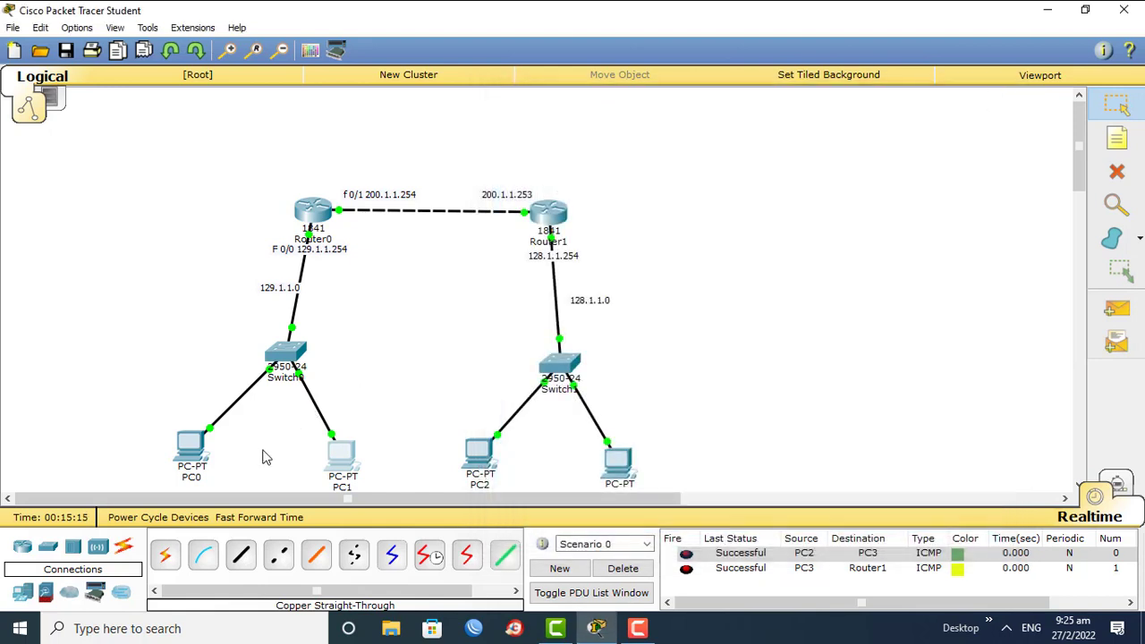
Configure PC0 with static IP address 129.1.1.2, subnet mask 255.255.0.0 and default gateway 129.1.1.254
click(199, 457)
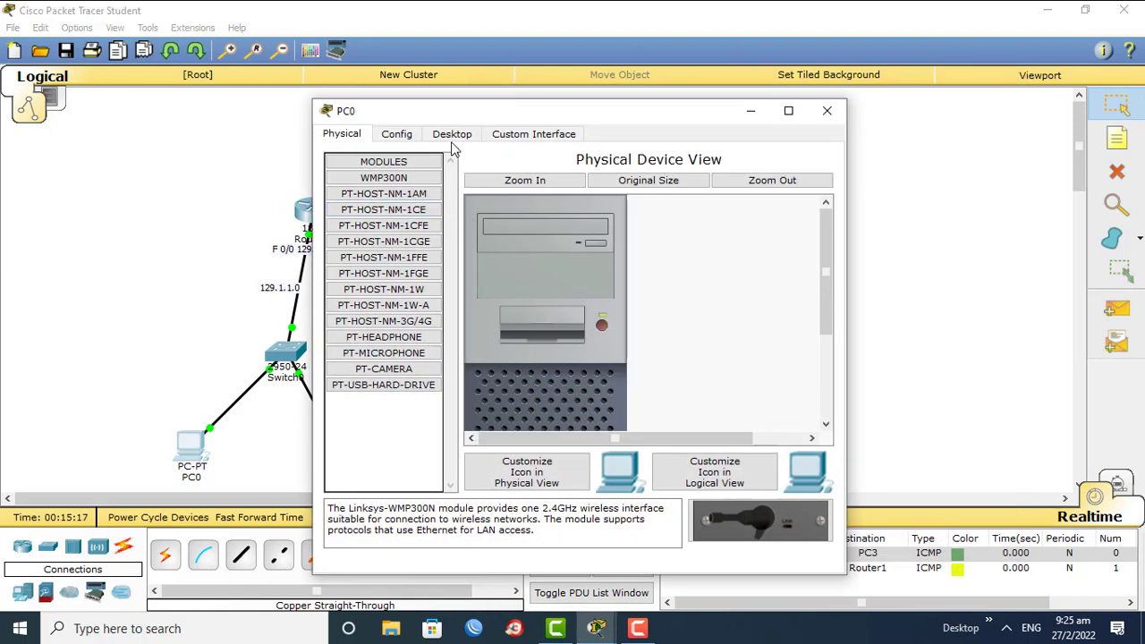
click(452, 136)
click(369, 215)
click(475, 231)
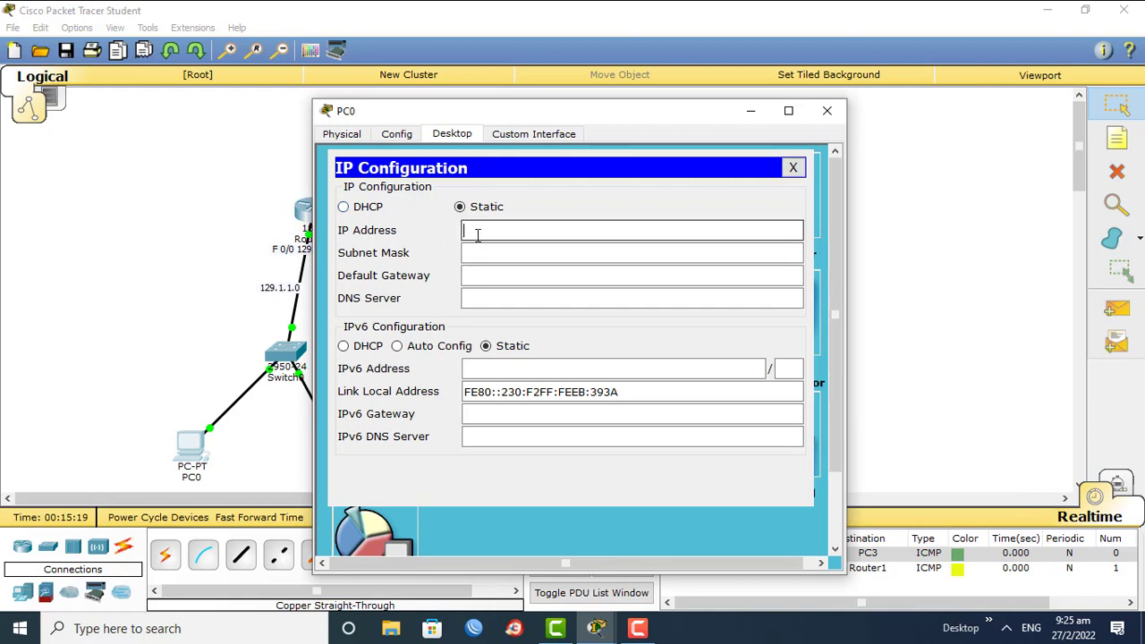
text(129.1.1.2)
key(Tab)
key(Tab)
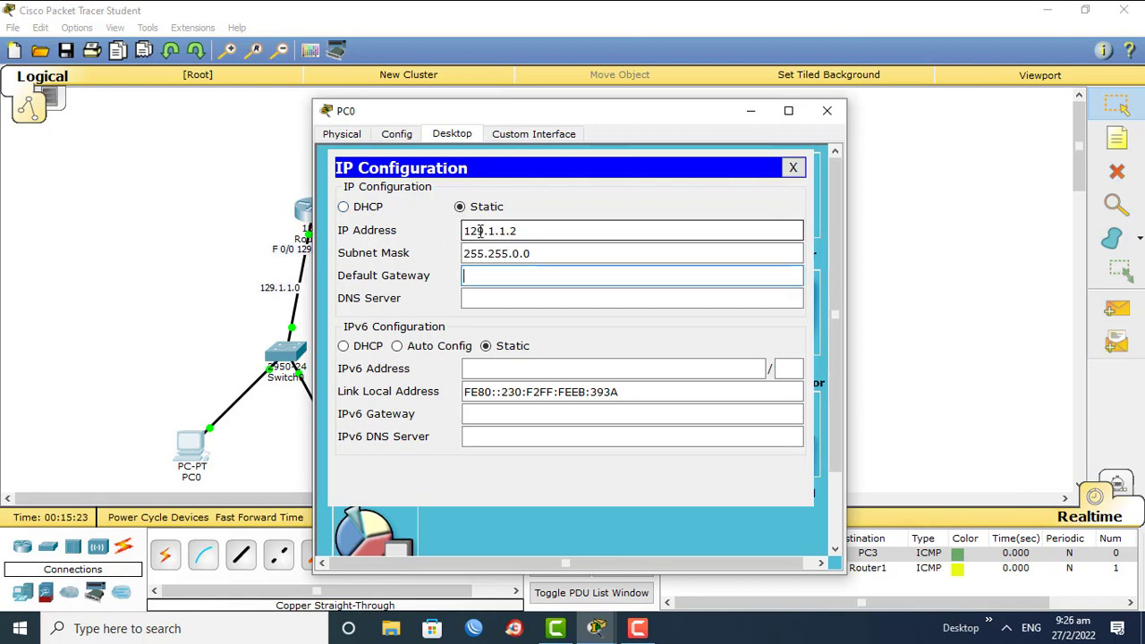
text(129.1.1.254)
click(473, 298)
click(793, 165)
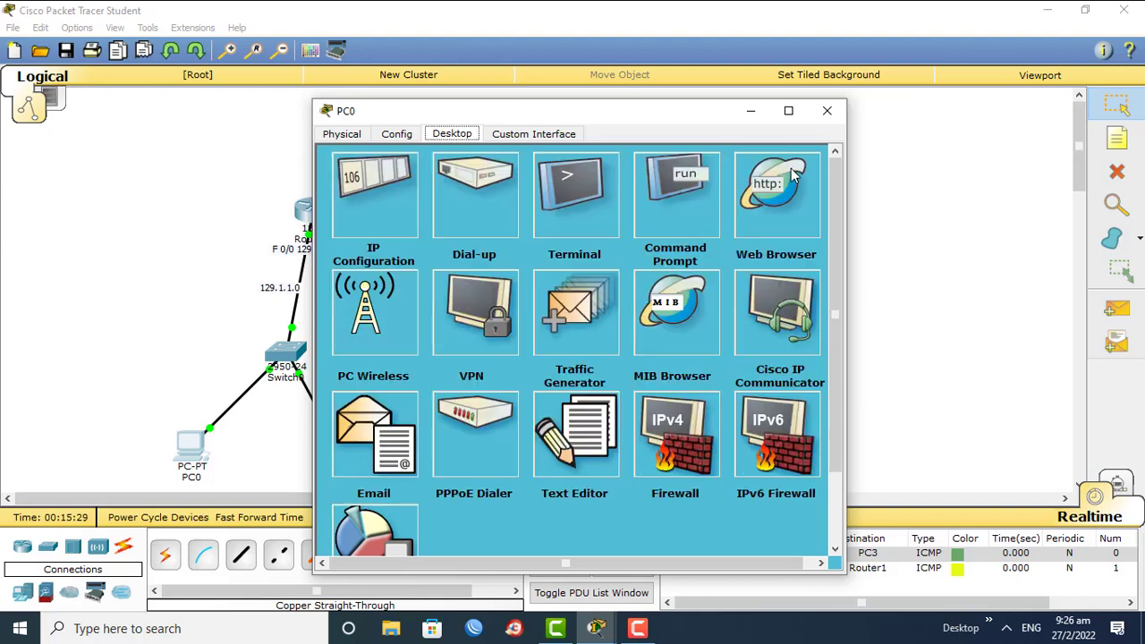
click(827, 110)
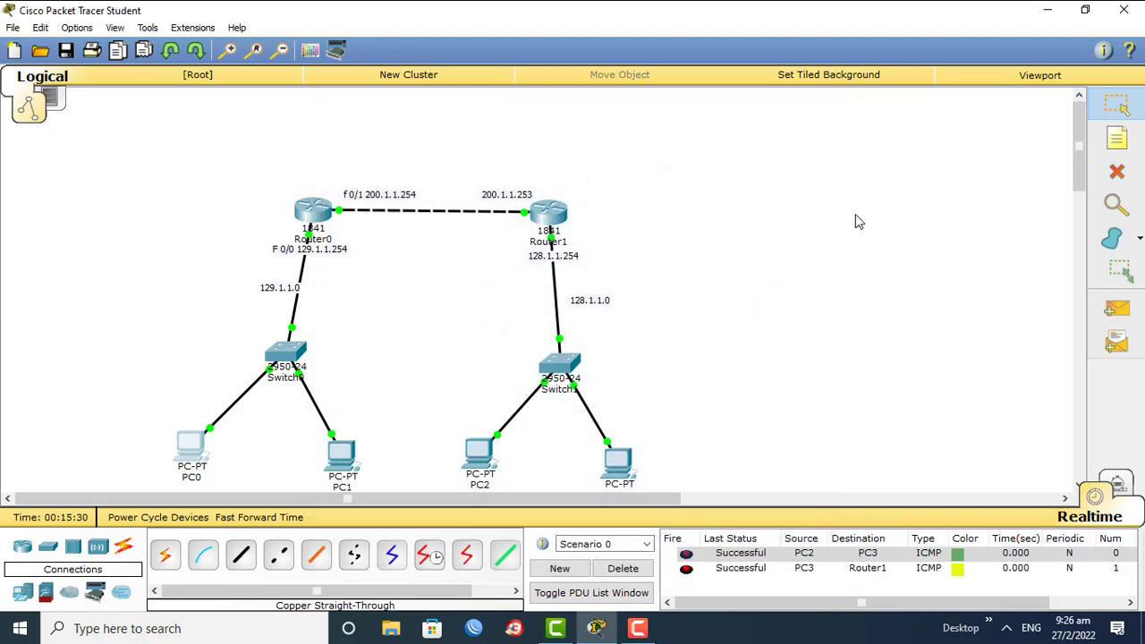
Test connectivity by sending simple PDUs from PC1 to PC0 and from PC1 to Router0
click(1117, 307)
click(341, 459)
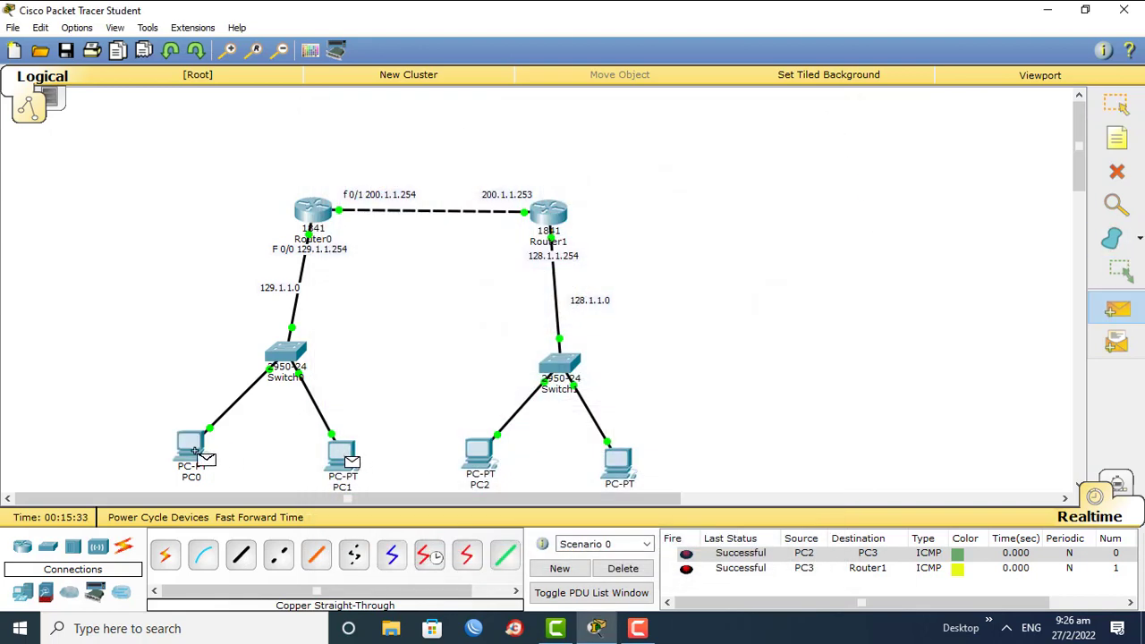
click(191, 448)
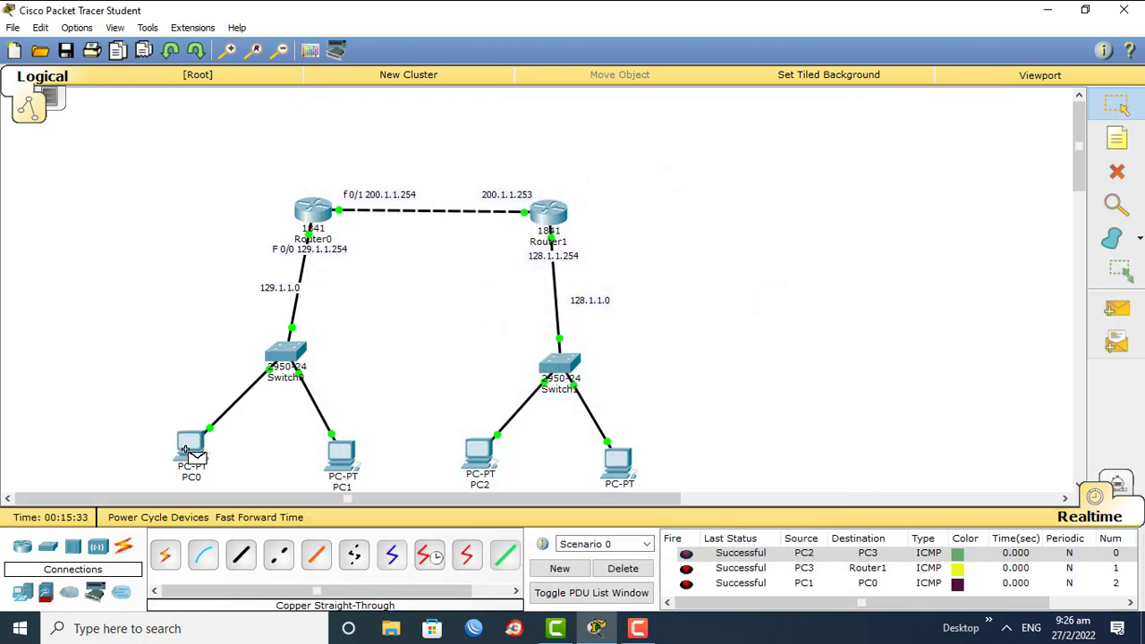
click(1117, 308)
click(337, 462)
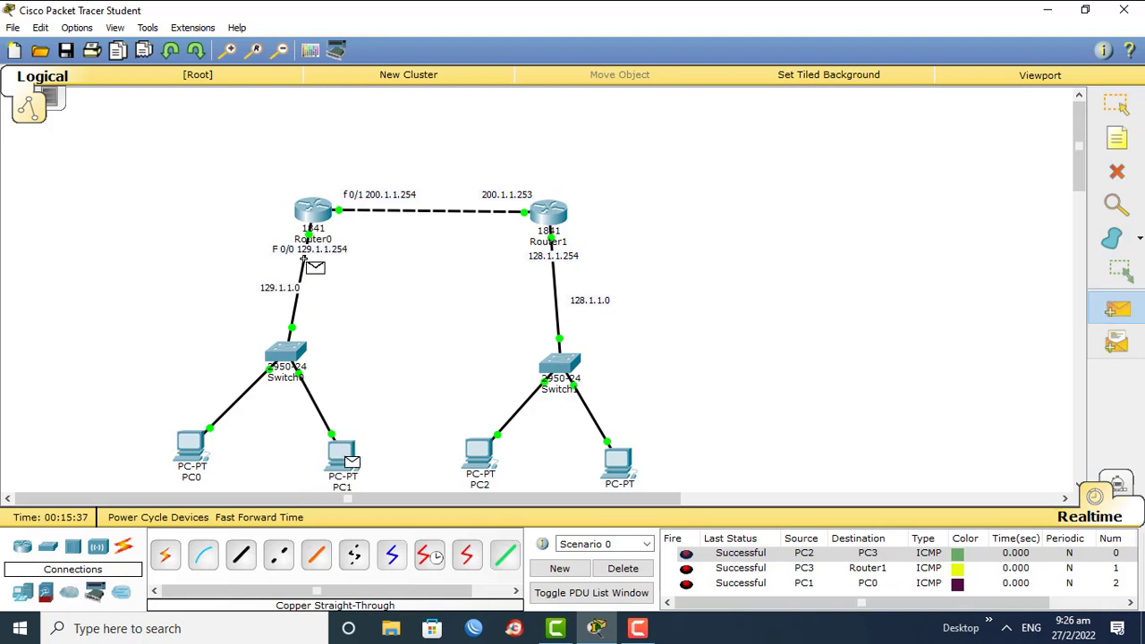
click(307, 213)
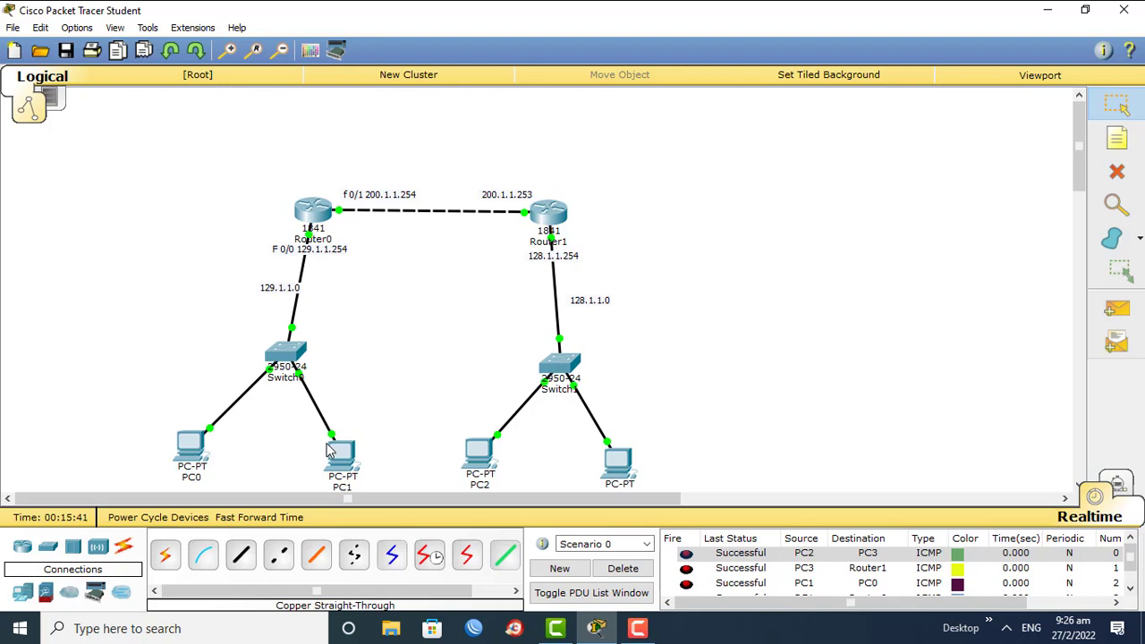
Place a note reading ROUTING STATIK above the link between the two routers
click(1117, 139)
click(435, 143)
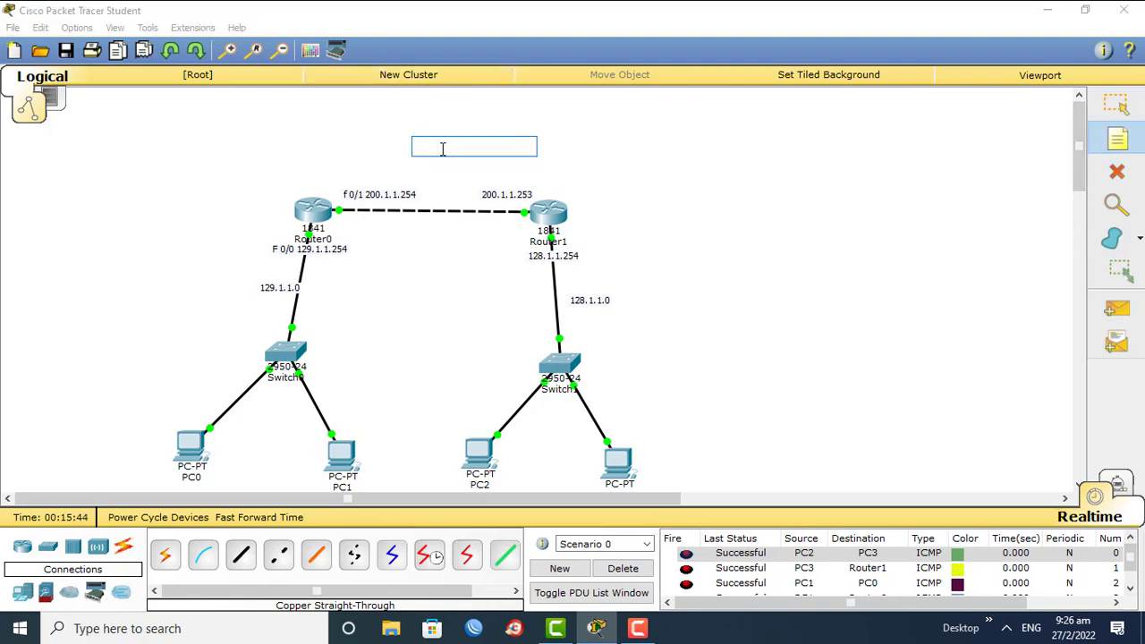
text(ROU)
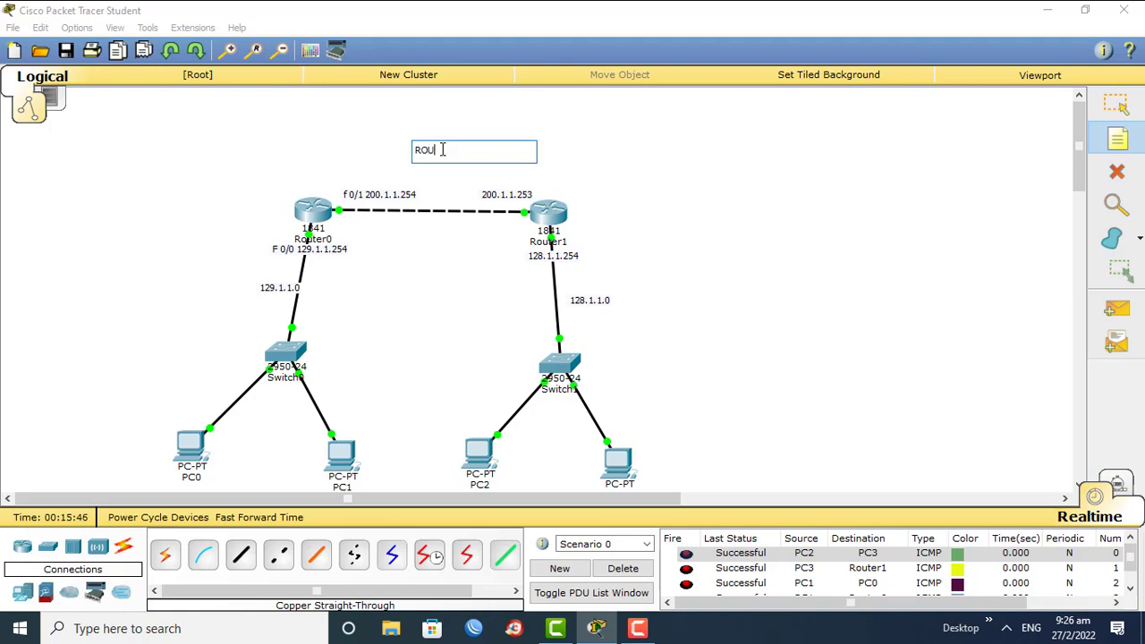
text(TING STATIK)
key(Escape)
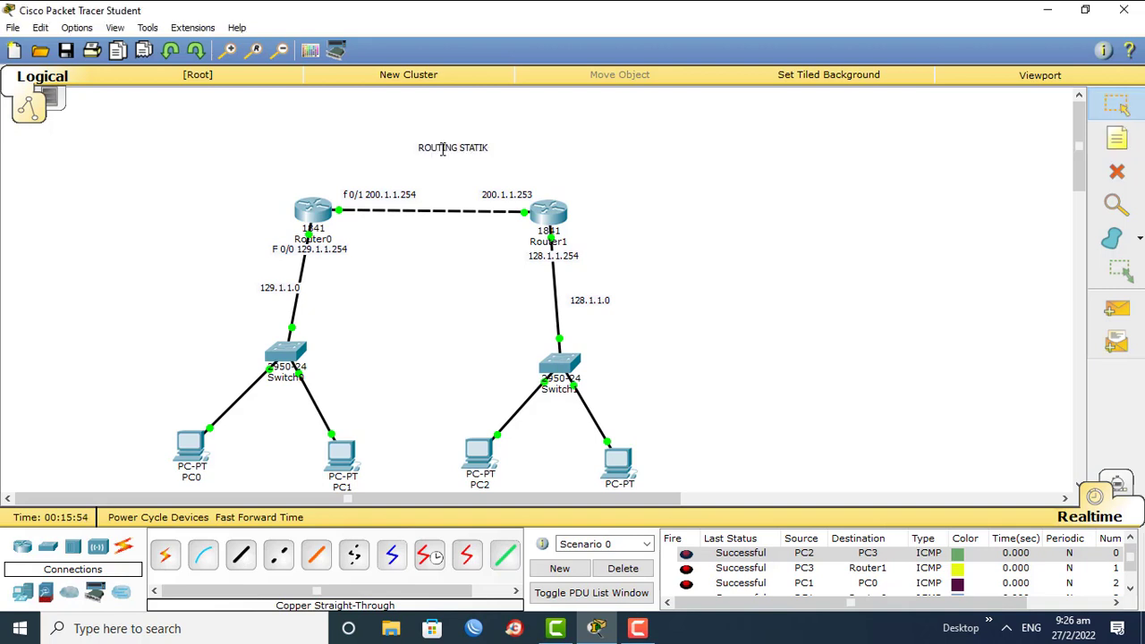
Delete the current PDU scenario and send a simple PDU from PC1 to PC2 to test connectivity between the networks
click(604, 573)
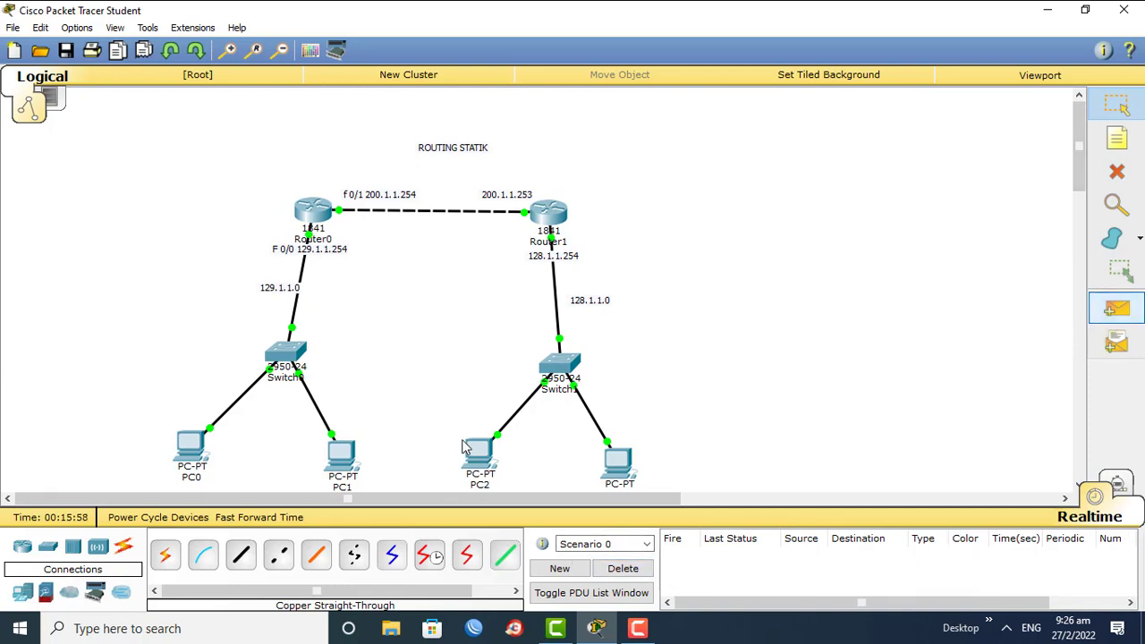
click(1117, 320)
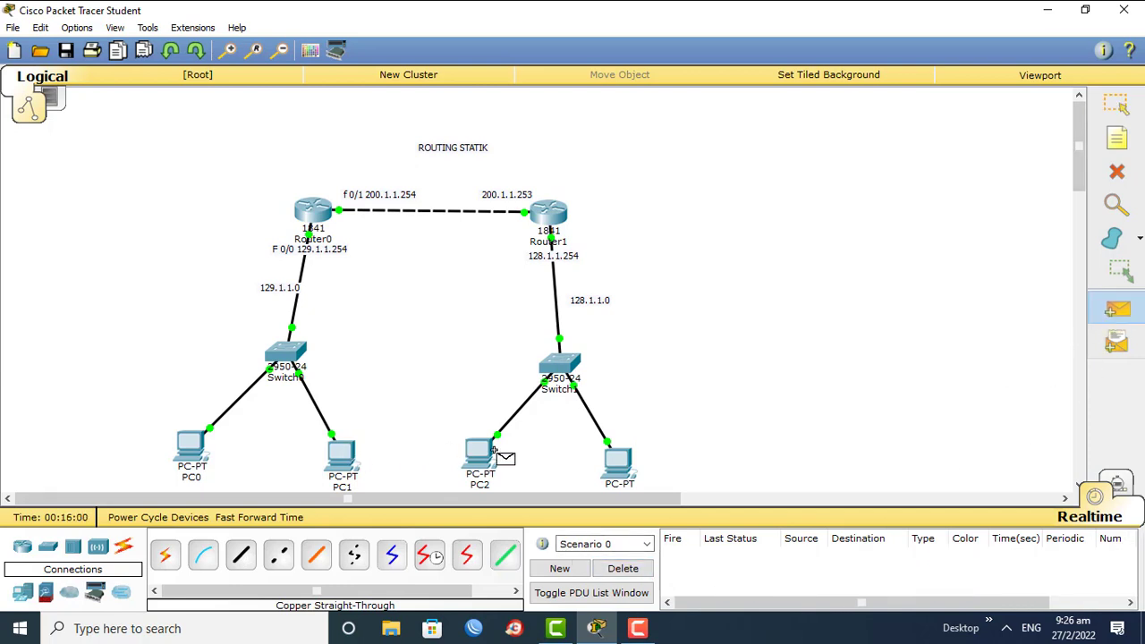
click(346, 462)
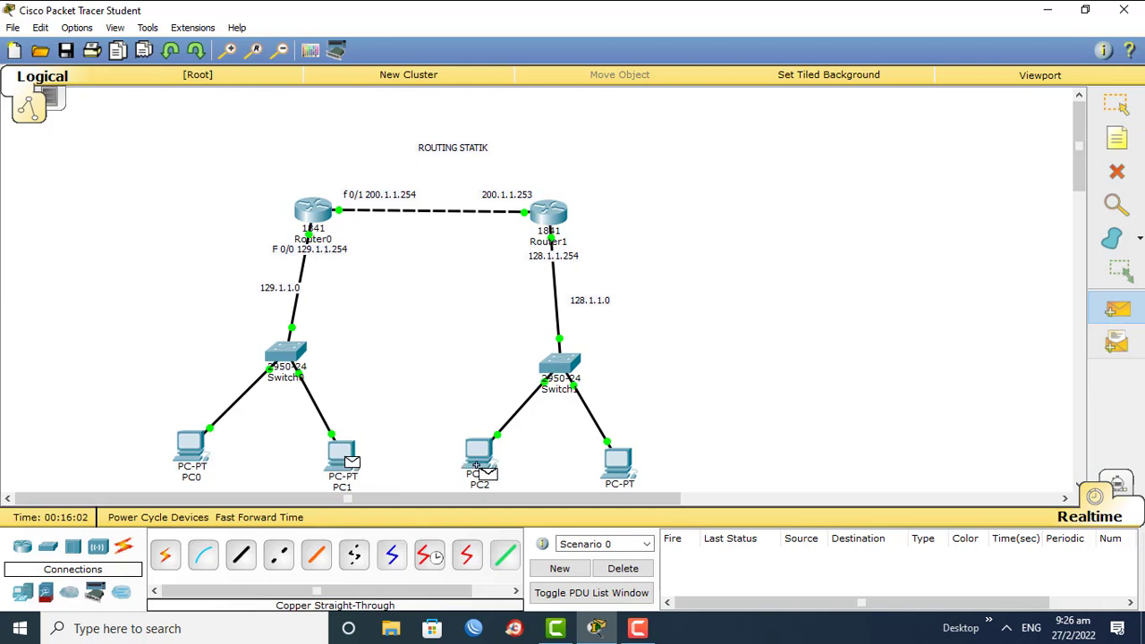
click(479, 460)
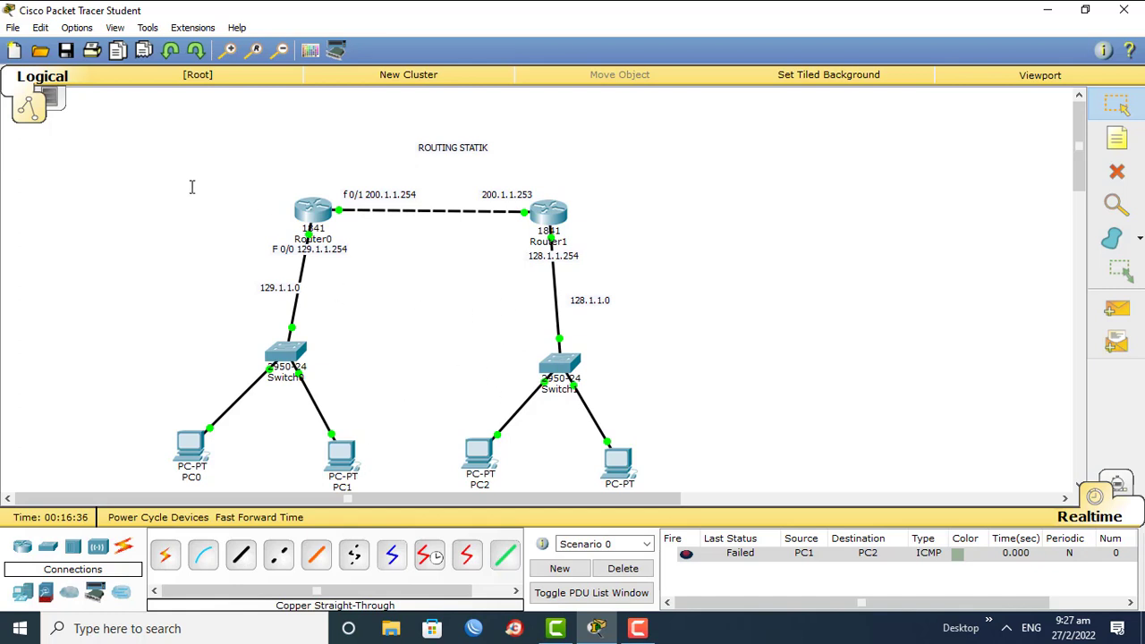
In Router0's static route settings, enter network 128.1.1.0 with mask 255.255.0.0
mouse_move(312, 211)
click(306, 202)
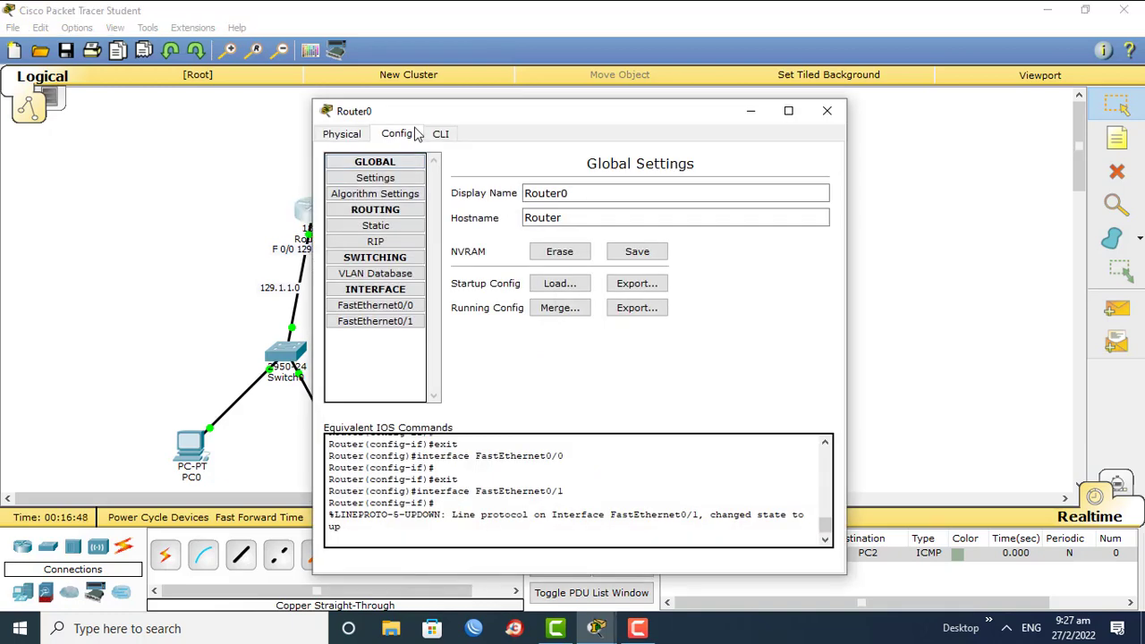
drag(412, 109, 713, 74)
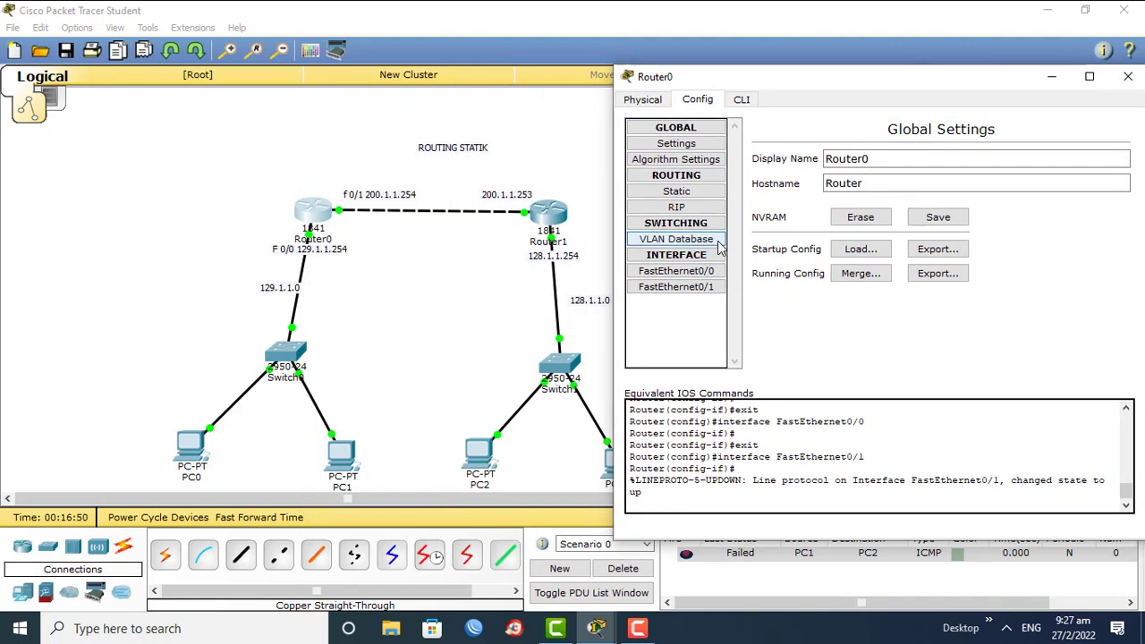
click(677, 192)
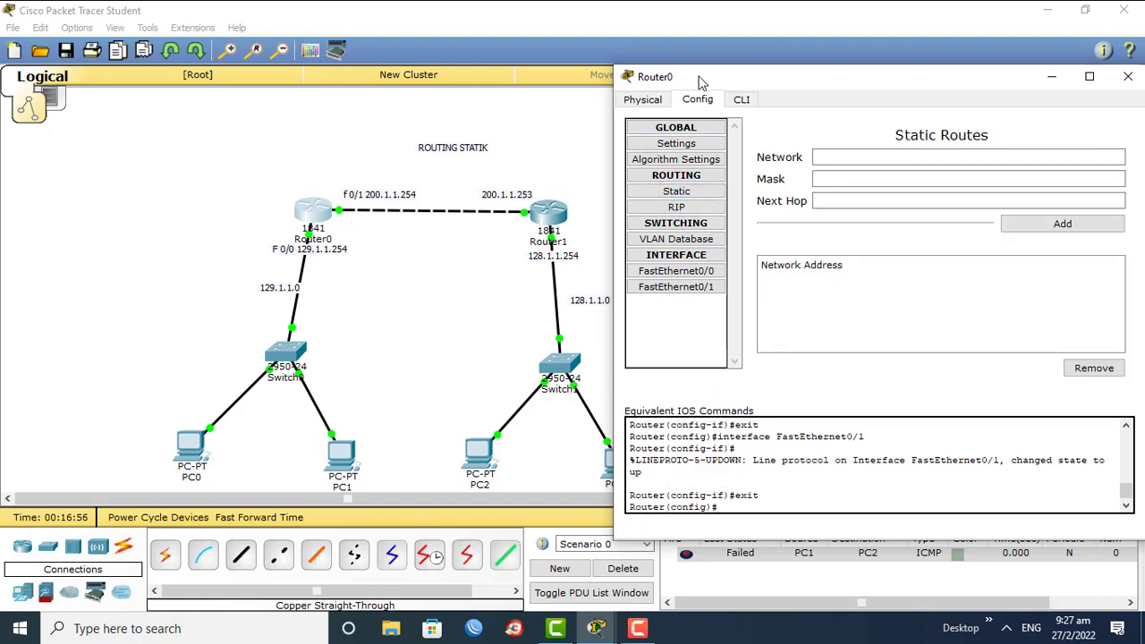
drag(703, 82, 821, 60)
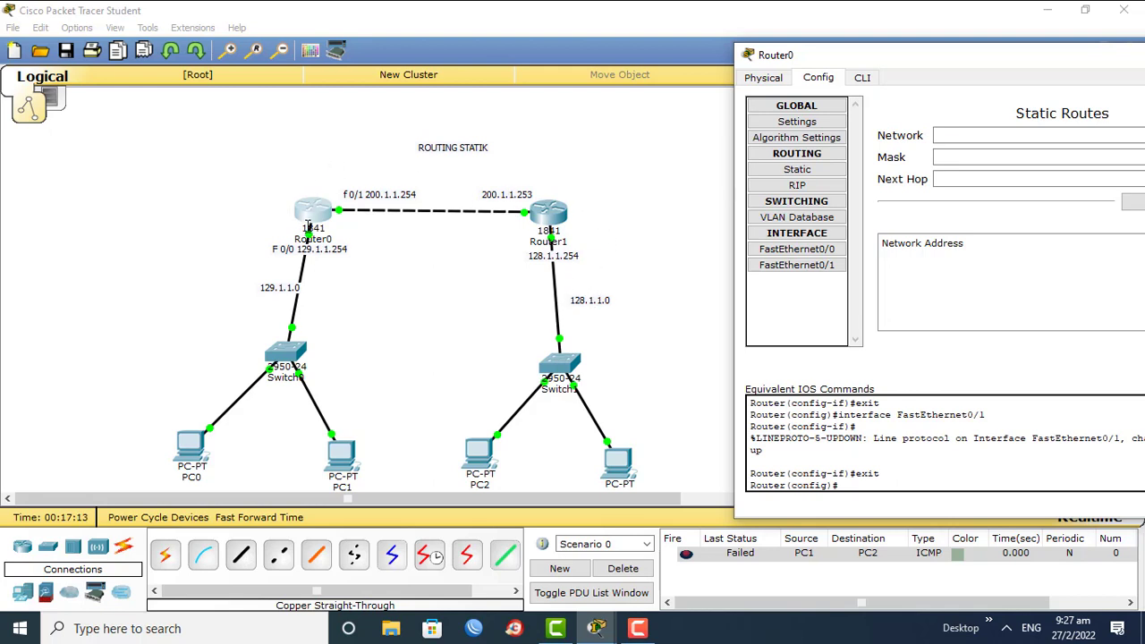
click(957, 135)
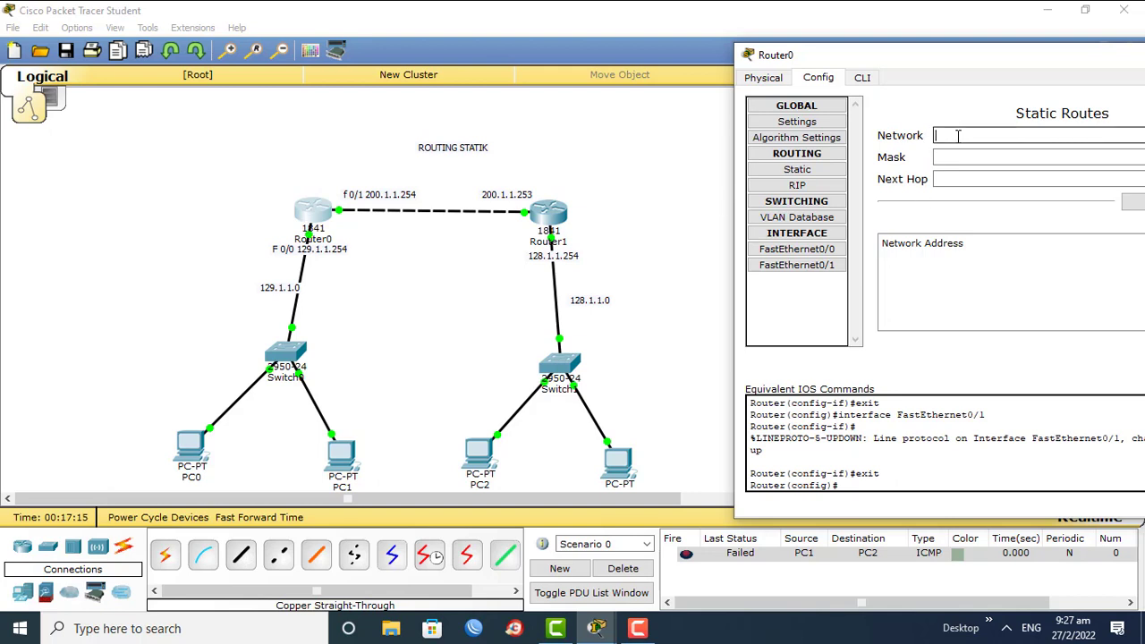
text(128.1.1.0)
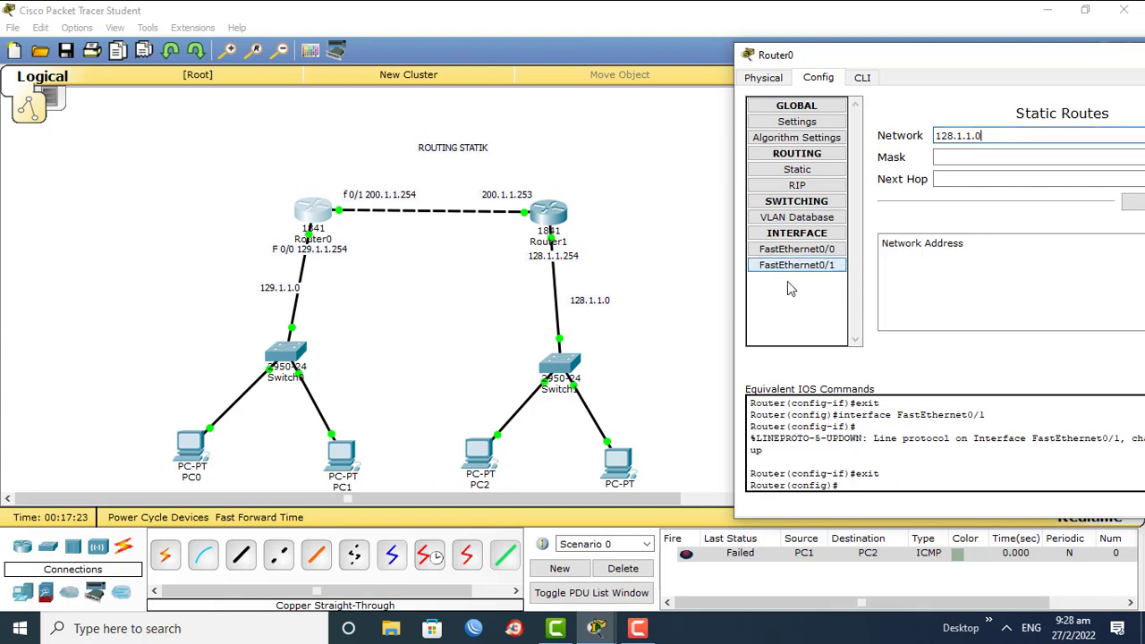
key(Tab)
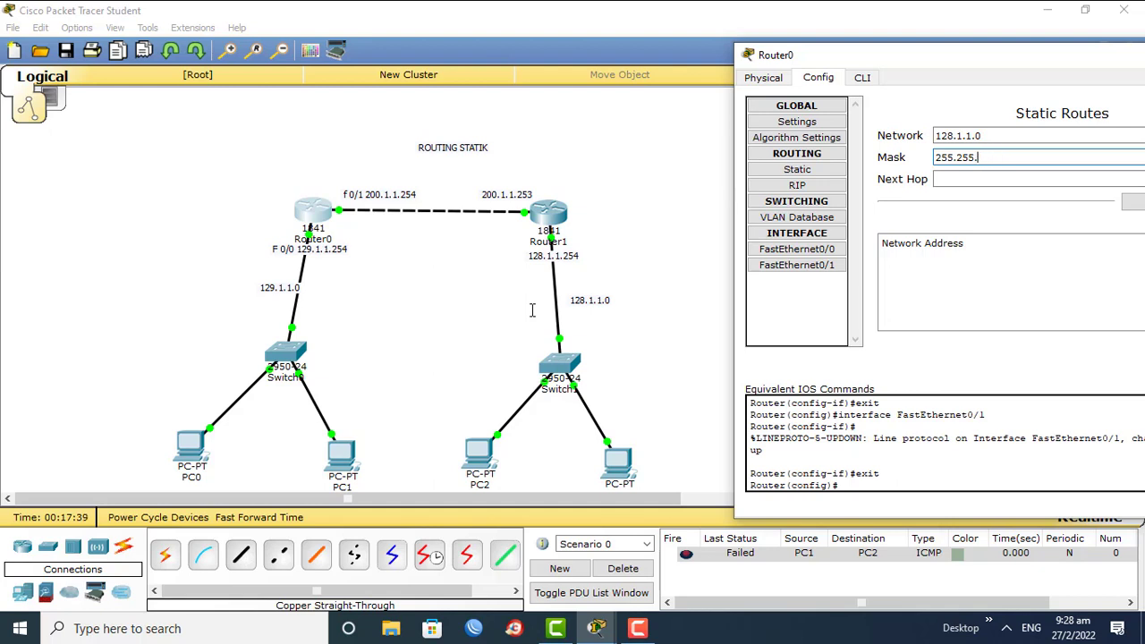
text(0.0)
Set the next hop to 200.1.1.253 and try to add the static route to Router0
click(963, 178)
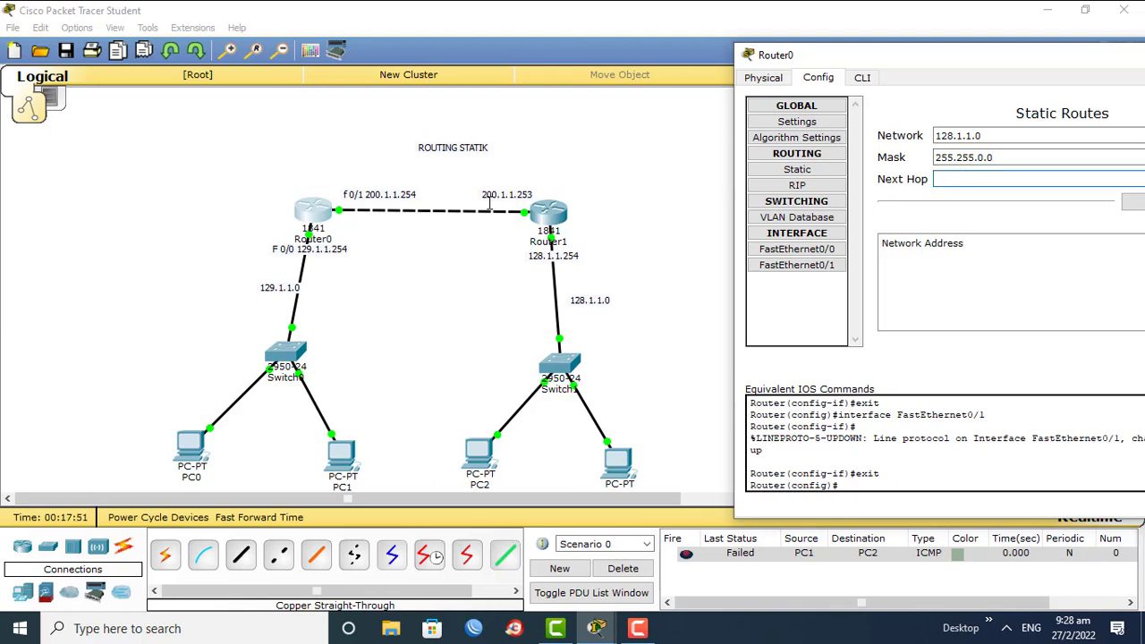
text(200.1.1.254)
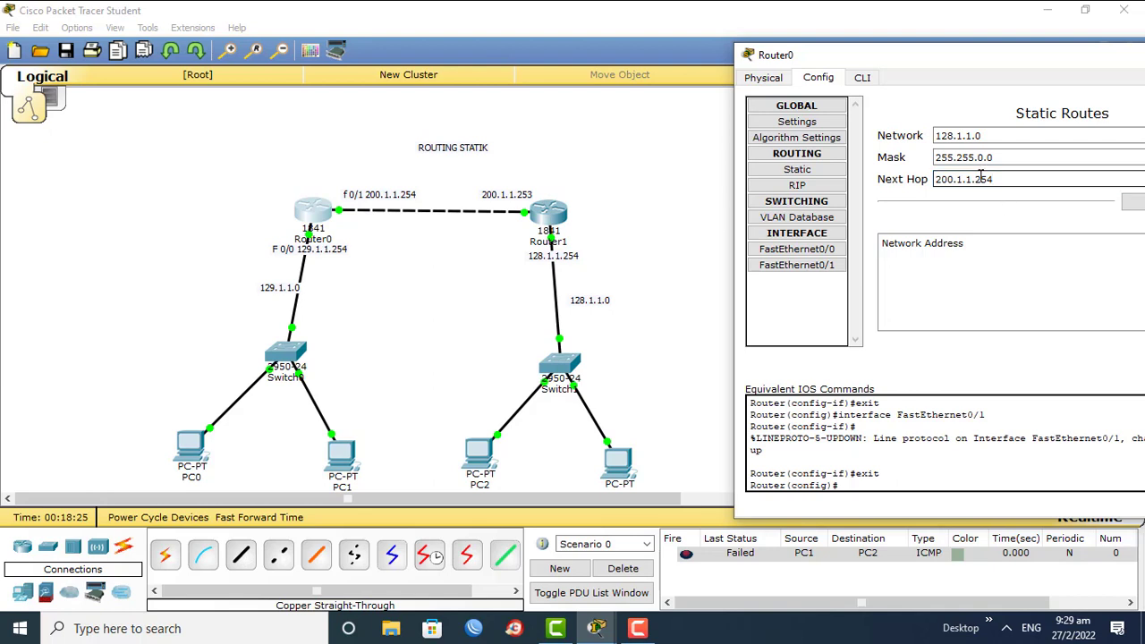
key(BackSpace)
text(3)
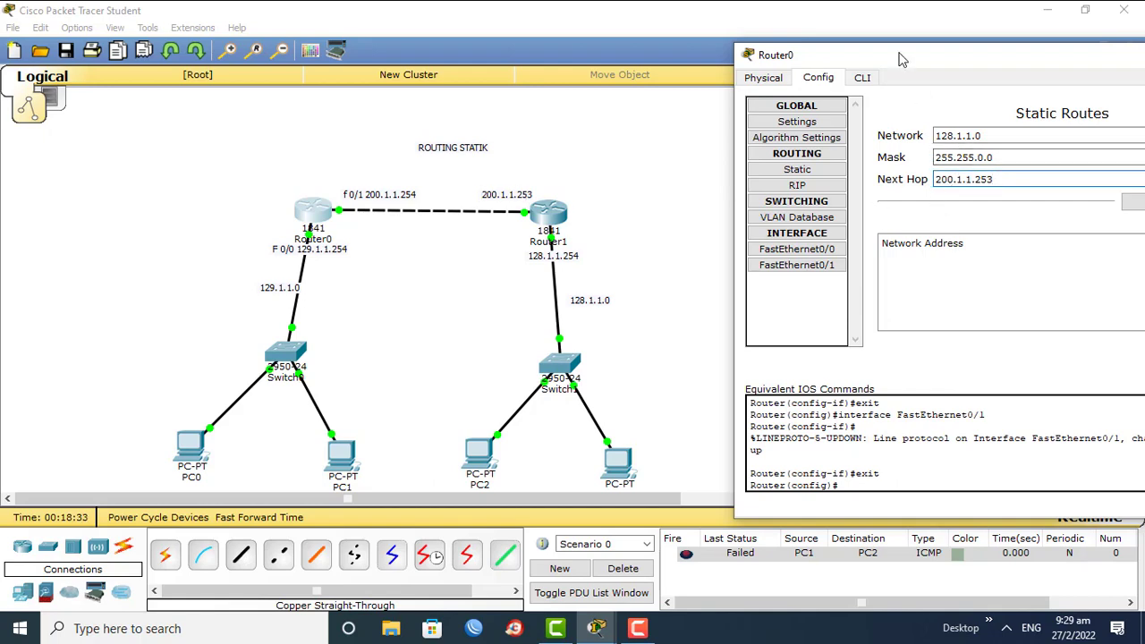
drag(902, 59, 788, 59)
click(1088, 206)
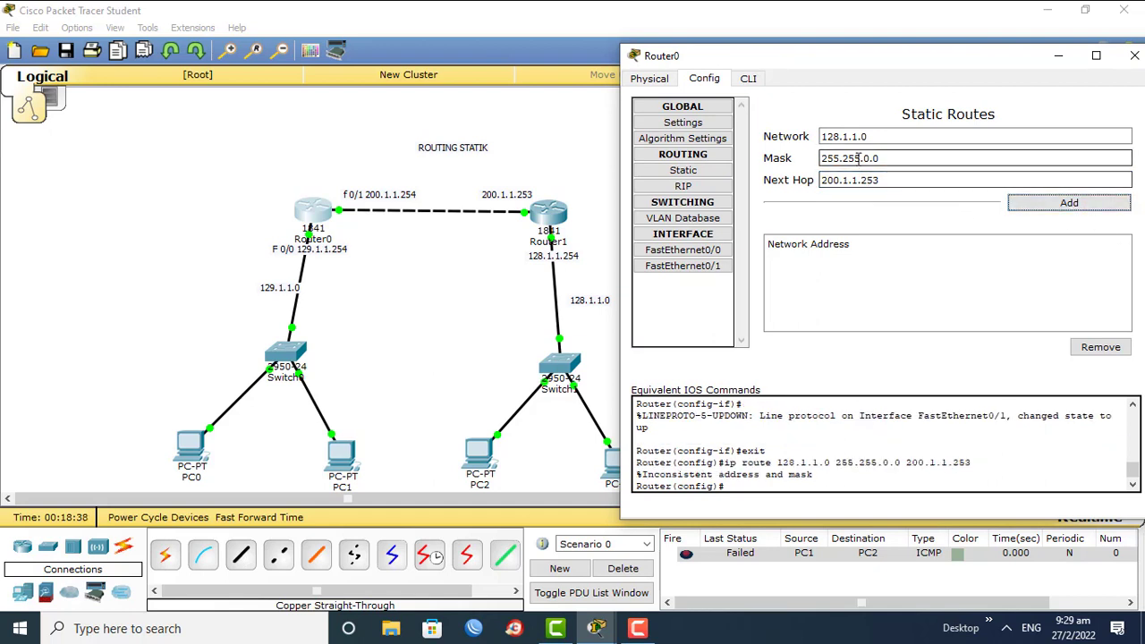
Change the route's mask to 255.255.255.0, add the route to Router0 and close its configuration window
drag(864, 159, 885, 158)
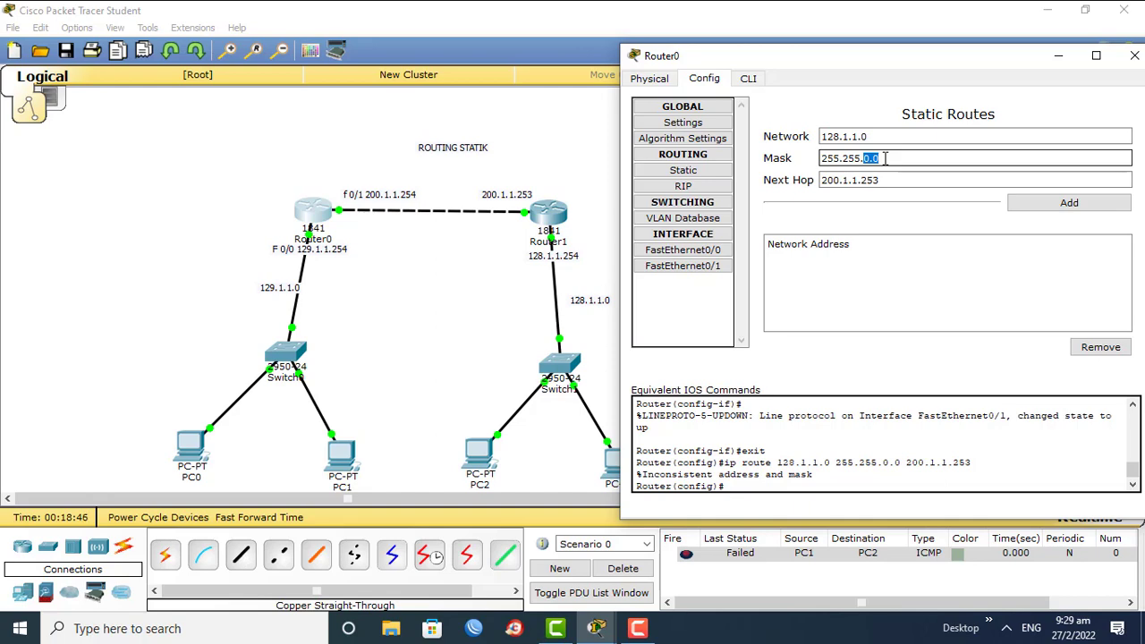
text(255.0)
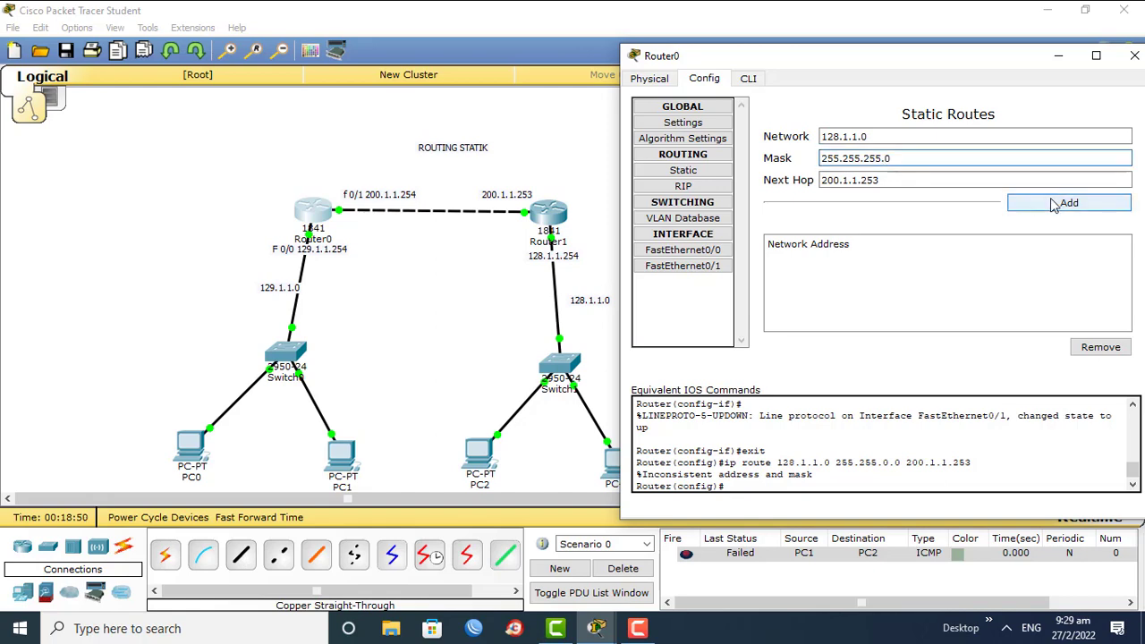
click(1056, 205)
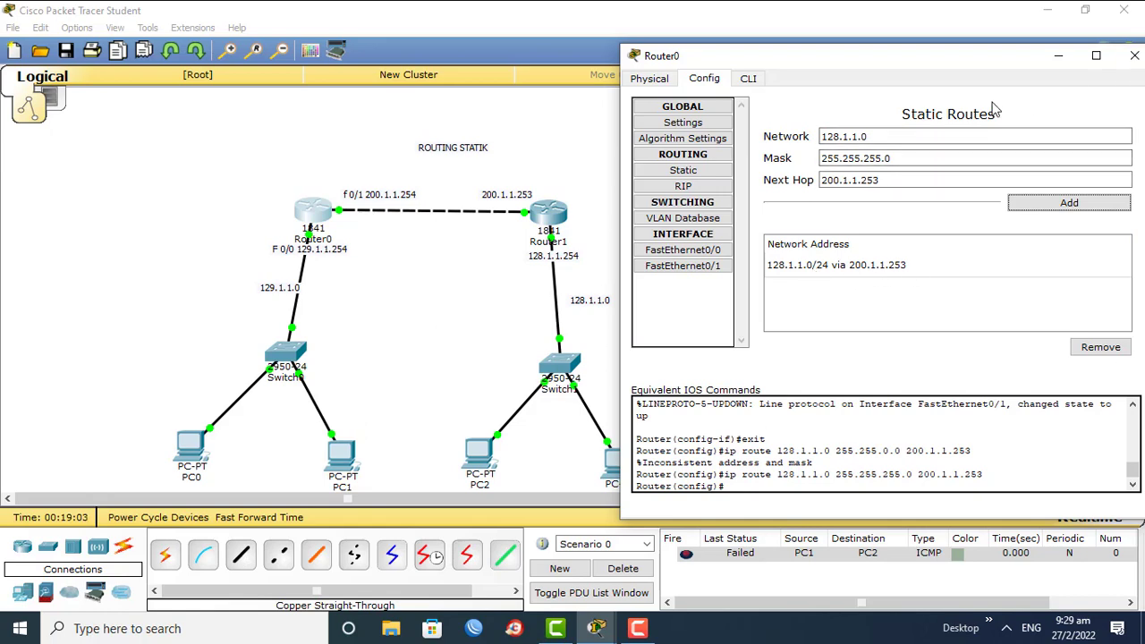
click(1134, 59)
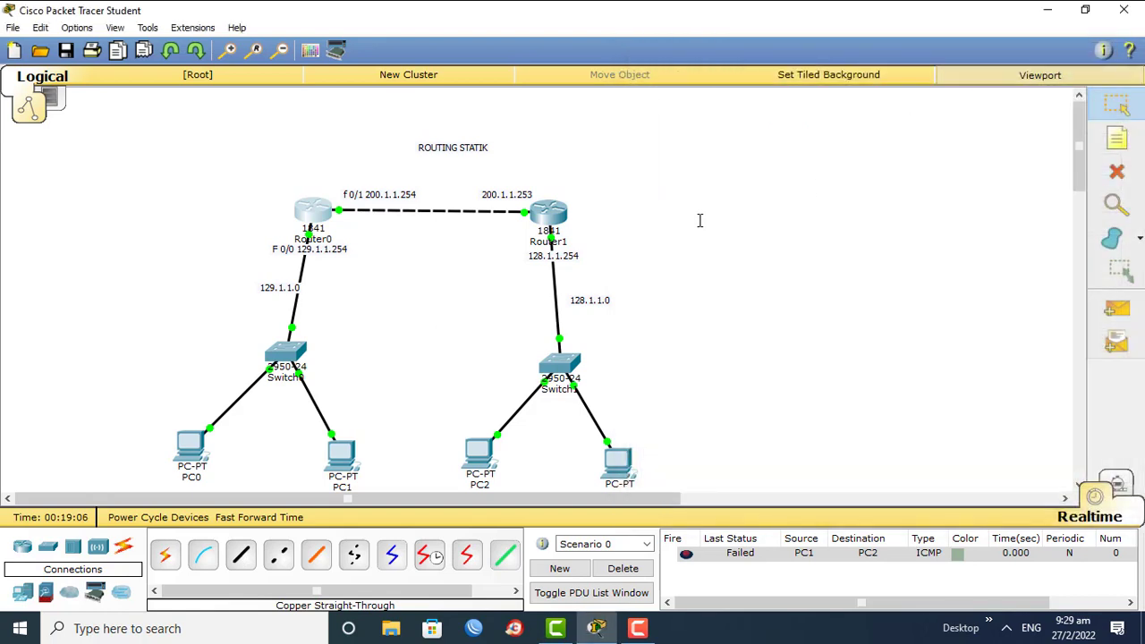
Open Router1's static route settings and enter 129.1.1.0 as the destination network
click(555, 214)
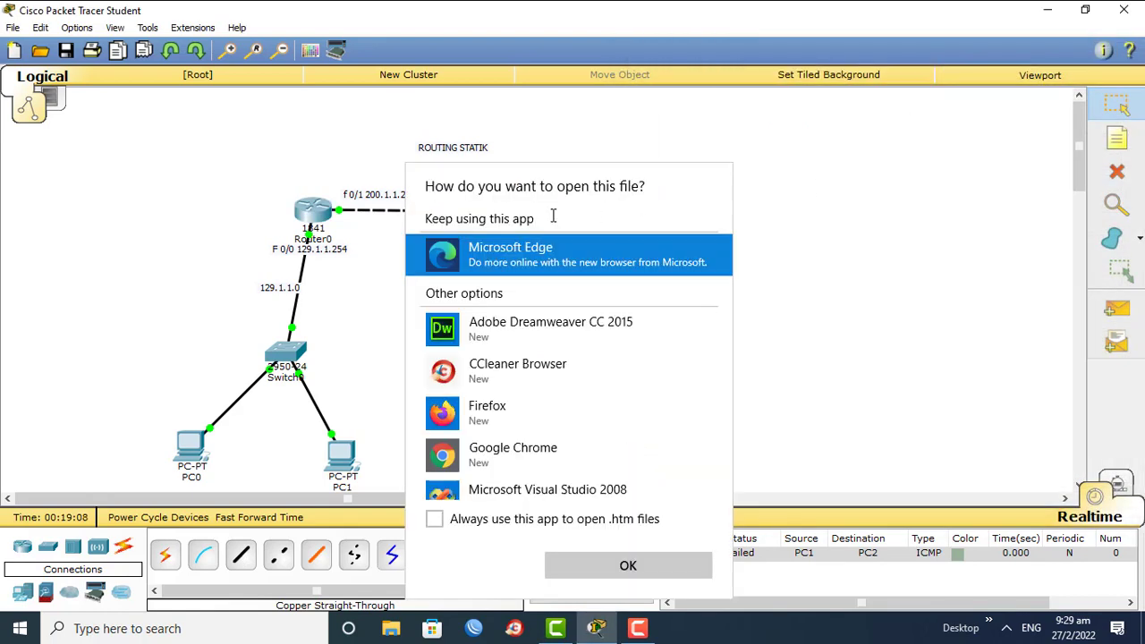
click(826, 111)
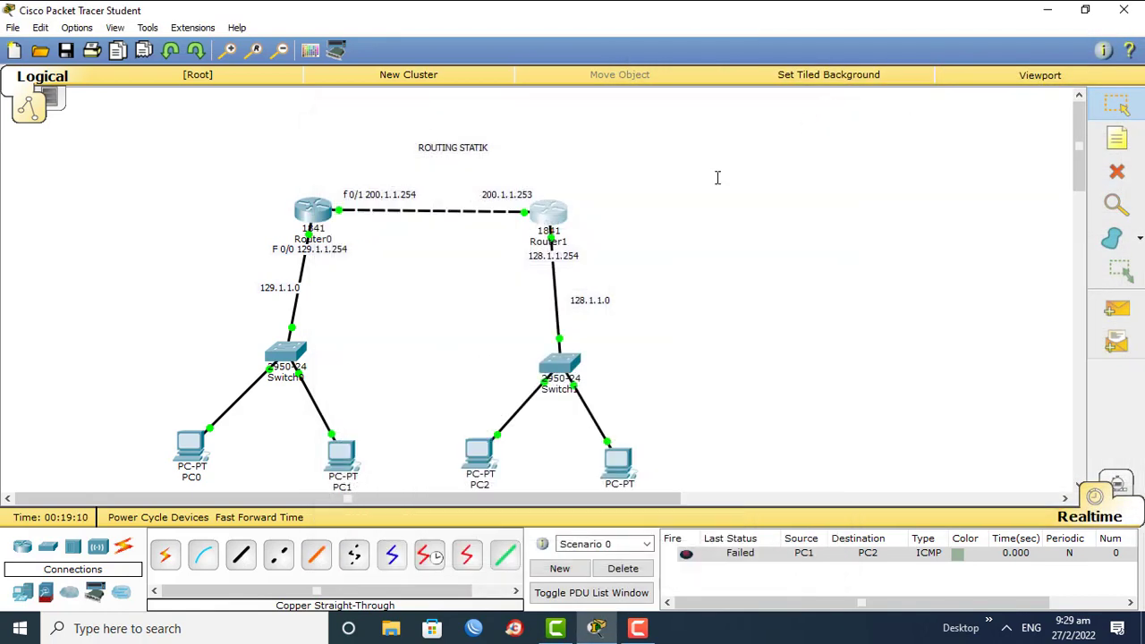
click(553, 215)
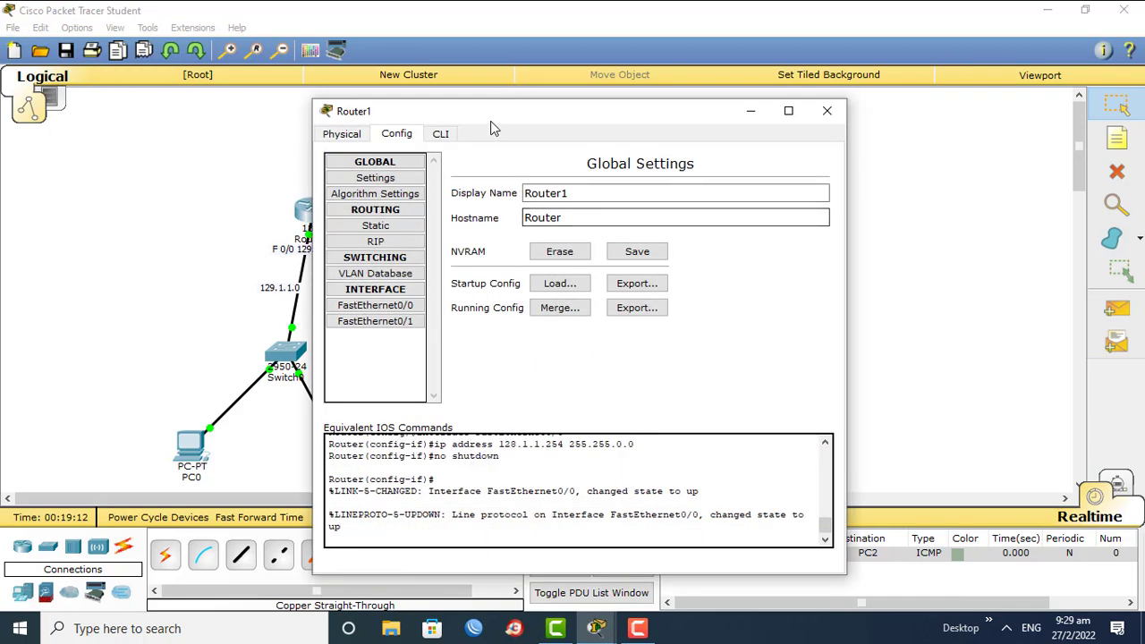
drag(509, 104, 509, 78)
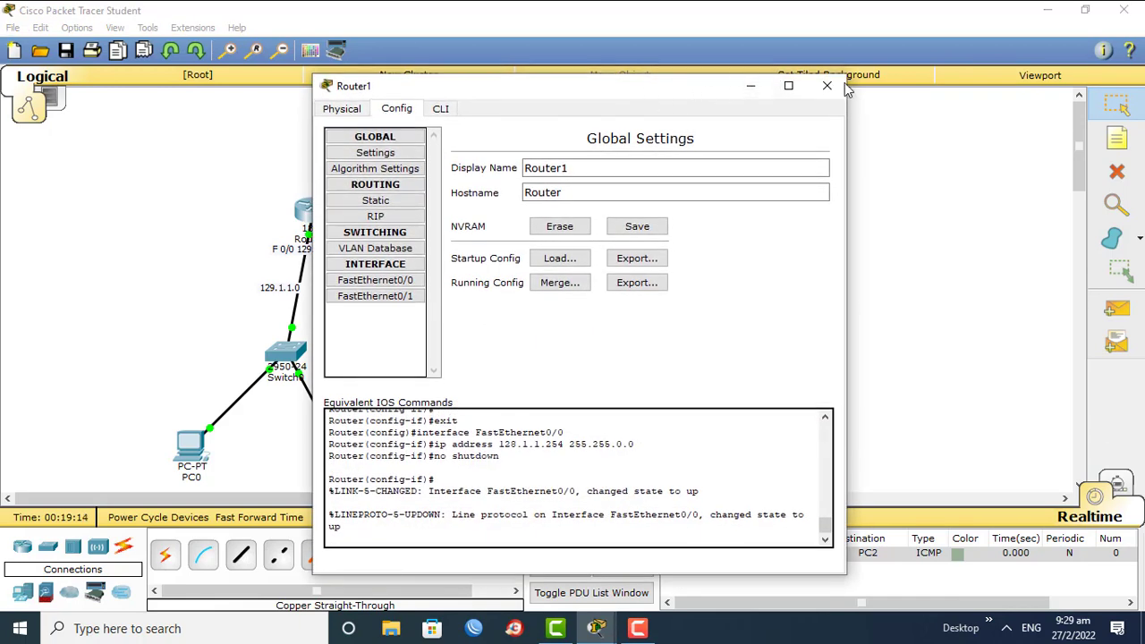
drag(626, 86, 1015, 76)
click(765, 193)
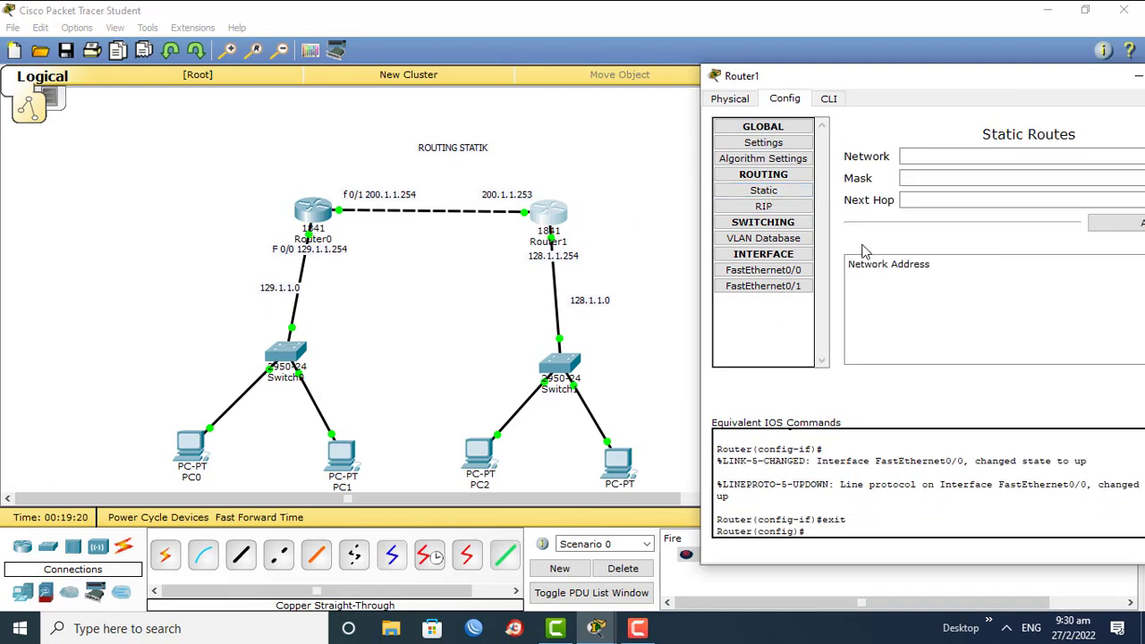
click(930, 160)
text(129)
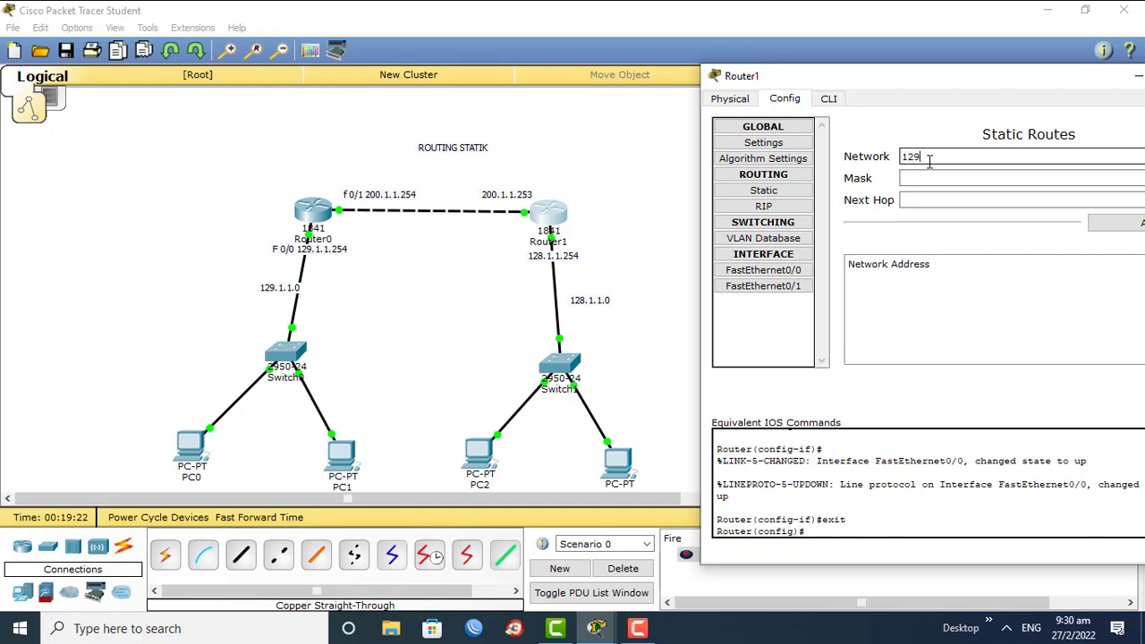
text(.1.1.0)
Set the Router1 route's mask to 255.255.255.0 and its next hop to 200.1.1.254
key(Tab)
text(2)
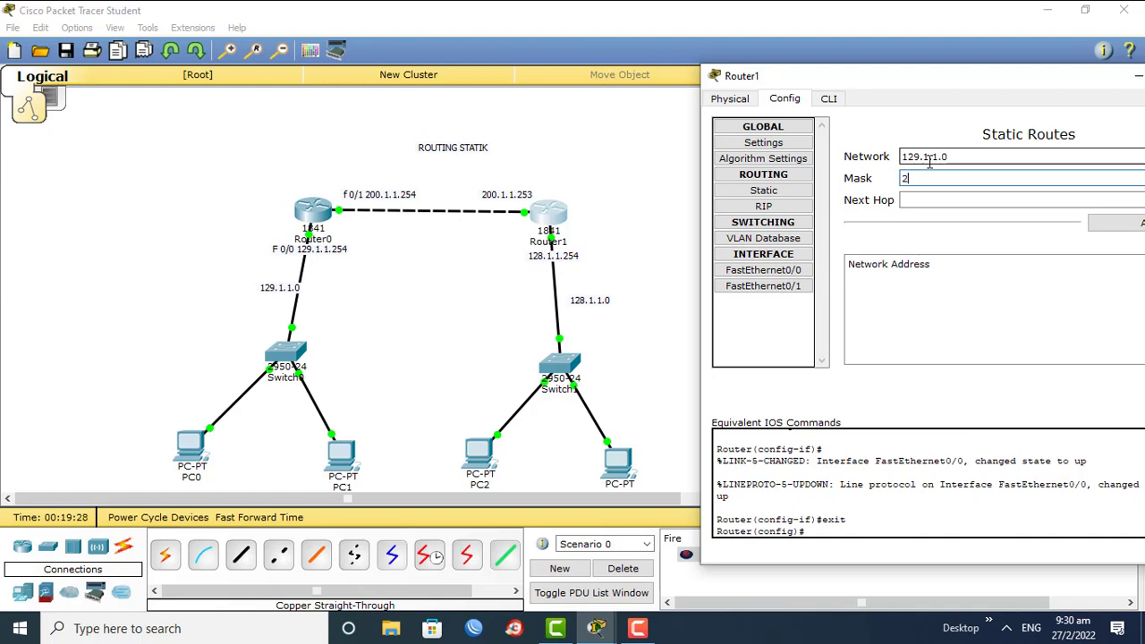
text(55.255.255.0)
key(Tab)
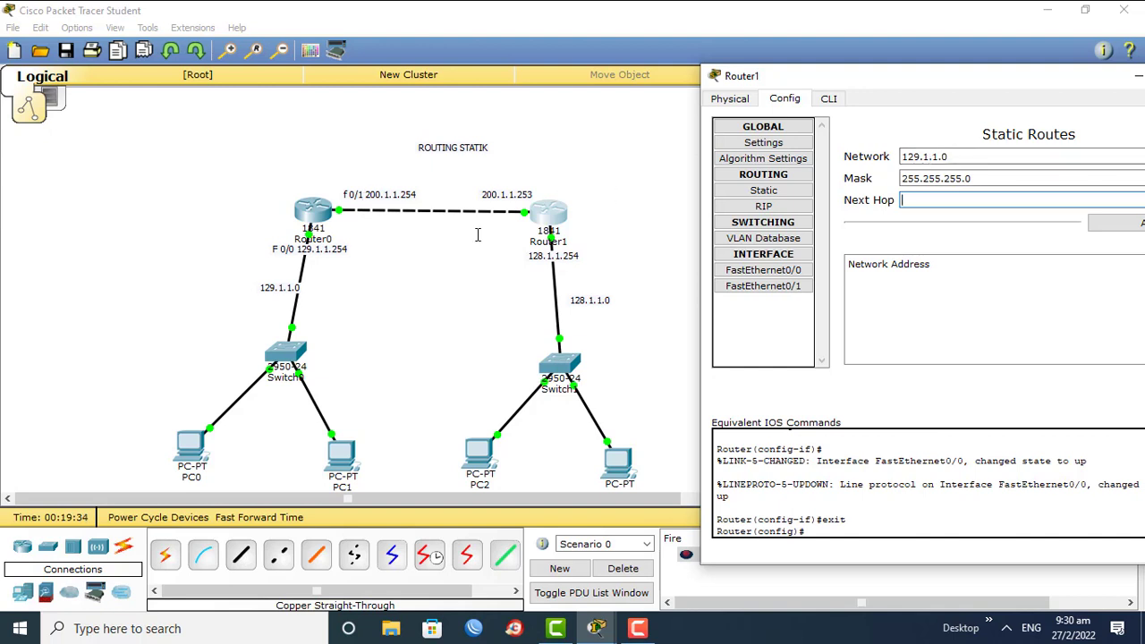
text(200.1)
key(BackSpace)
key(BackSpace)
text(1.1.254)
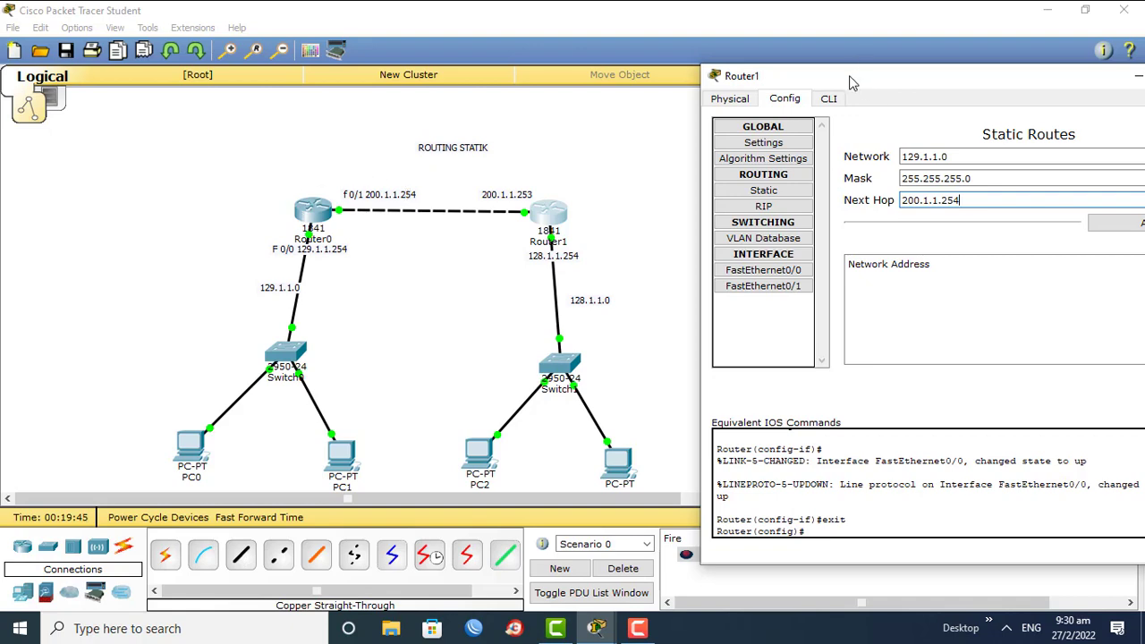
Add the static route for 129.1.1.0 via 200.1.1.254 to Router1 and close its configuration window
drag(853, 82, 685, 69)
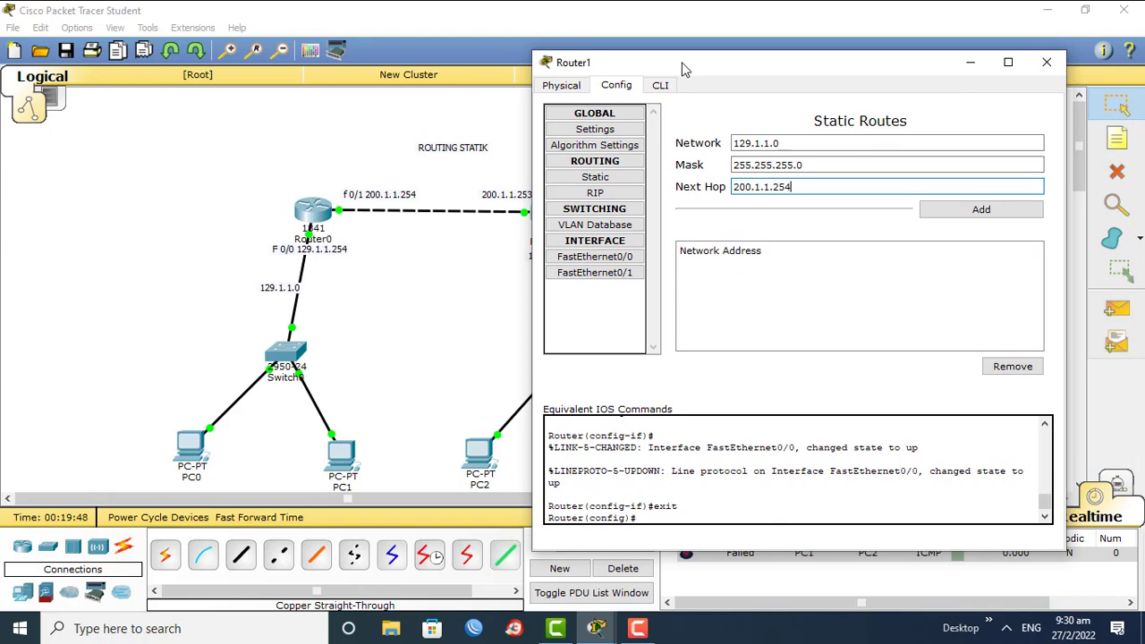
click(990, 213)
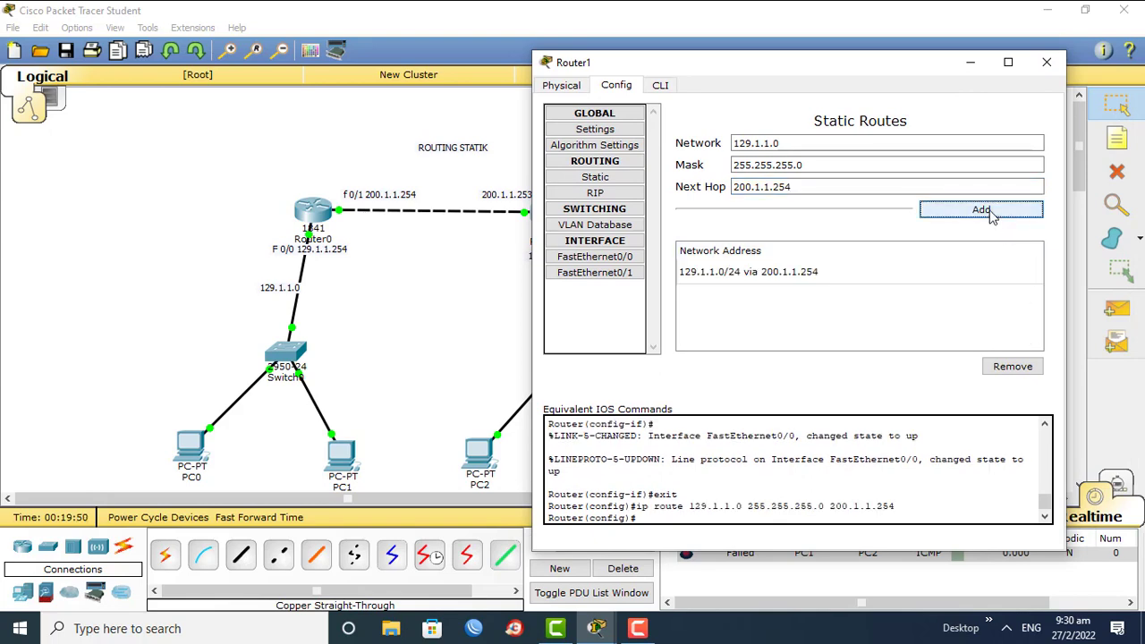
click(1047, 62)
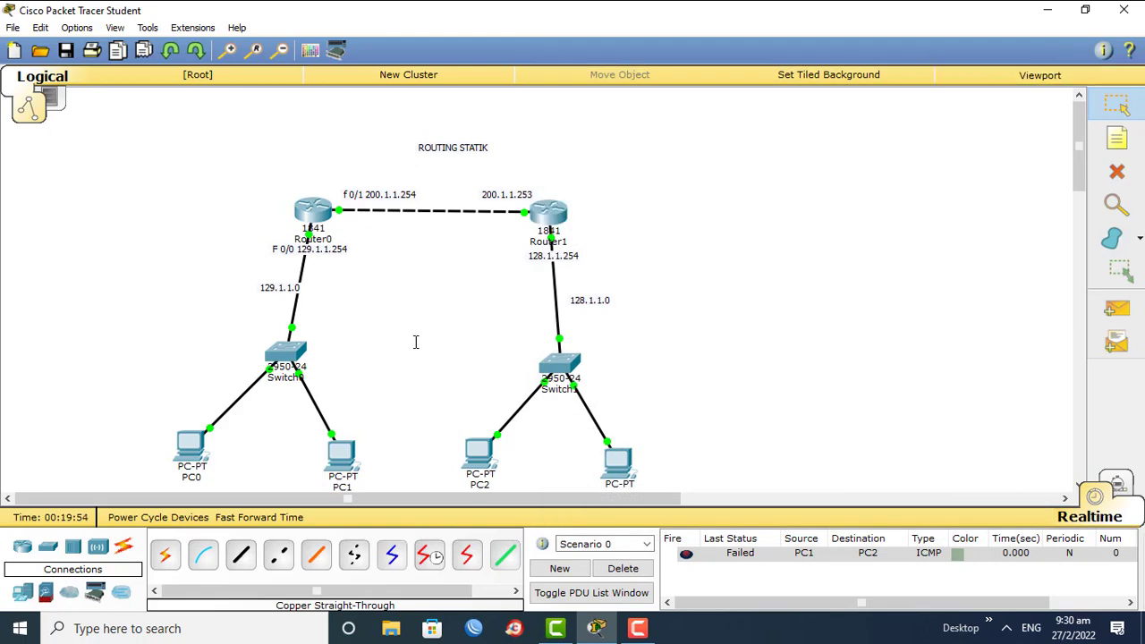
Delete the earlier PDU test scenario, ping 128.1.1.1 twice from PC1's command prompt, and close the PC1 window
click(624, 569)
click(341, 458)
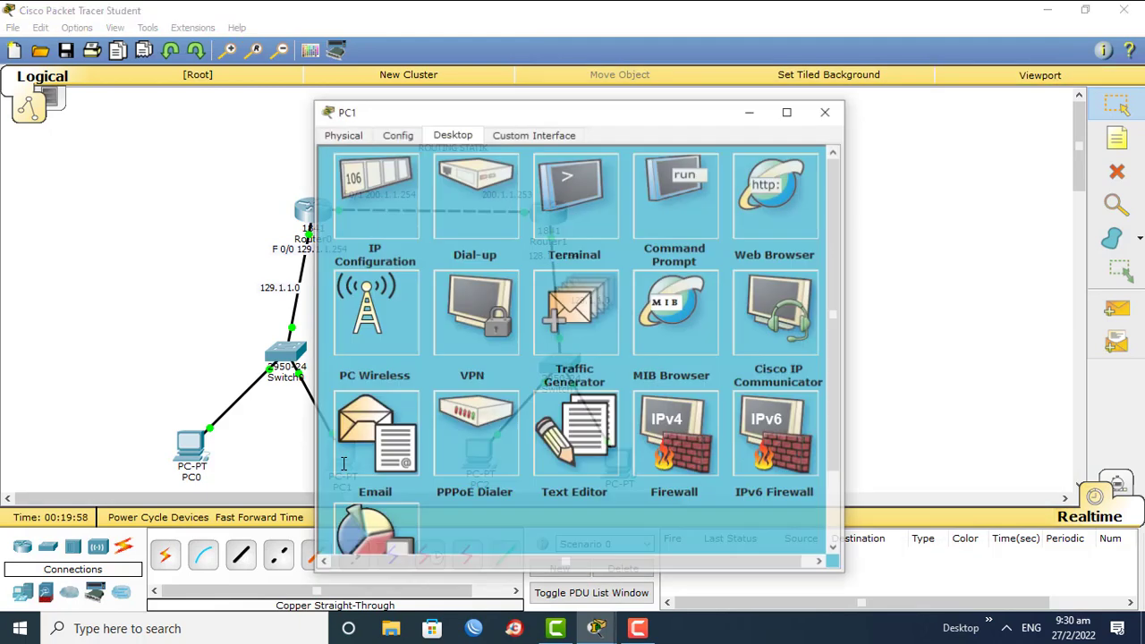
click(663, 208)
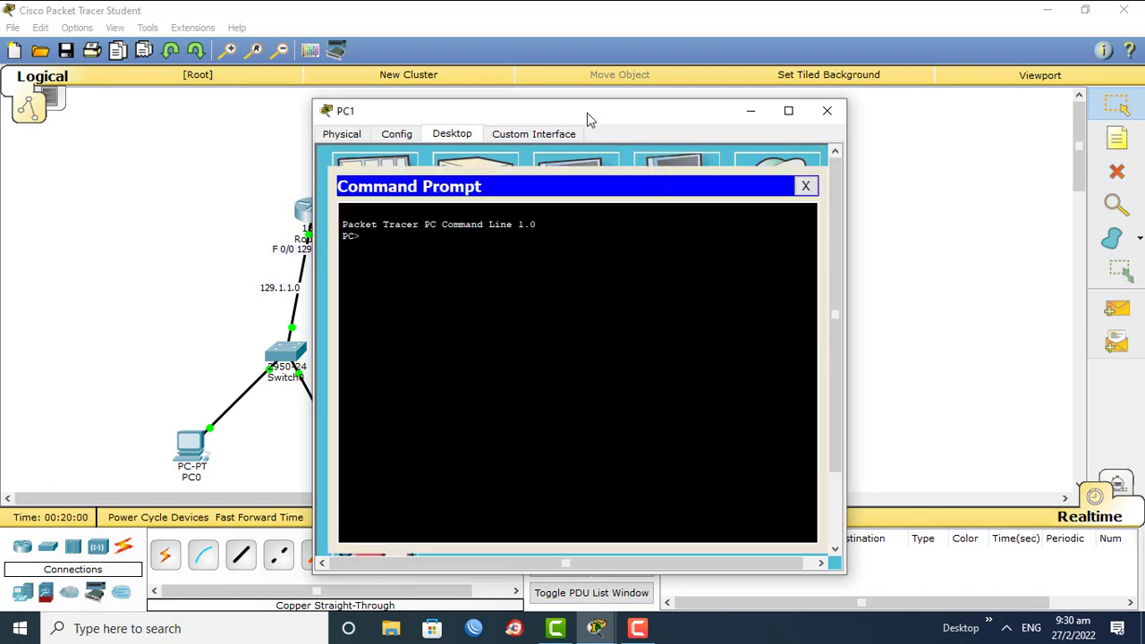
drag(588, 117, 317, 90)
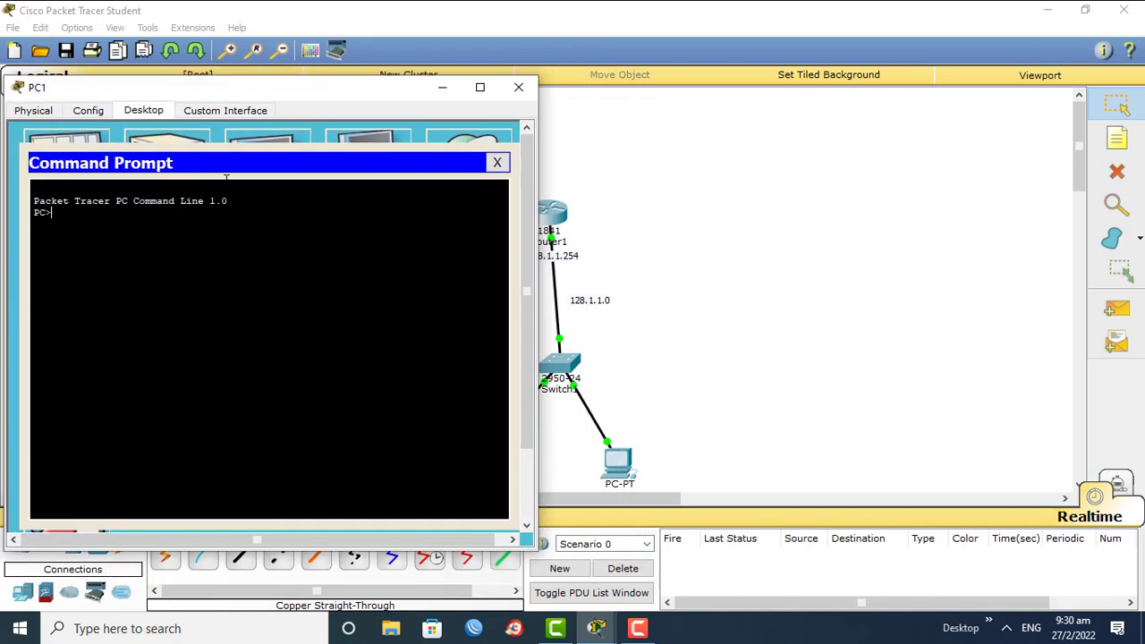
text(ping 1288.1.1.)
key(Return)
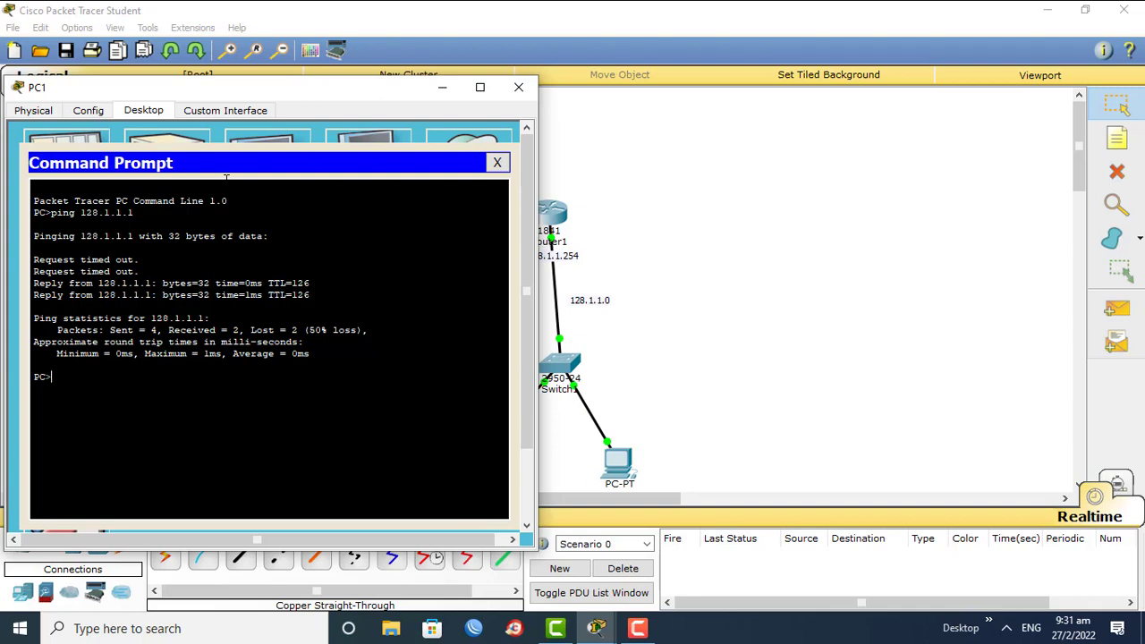
key(Up)
key(Return)
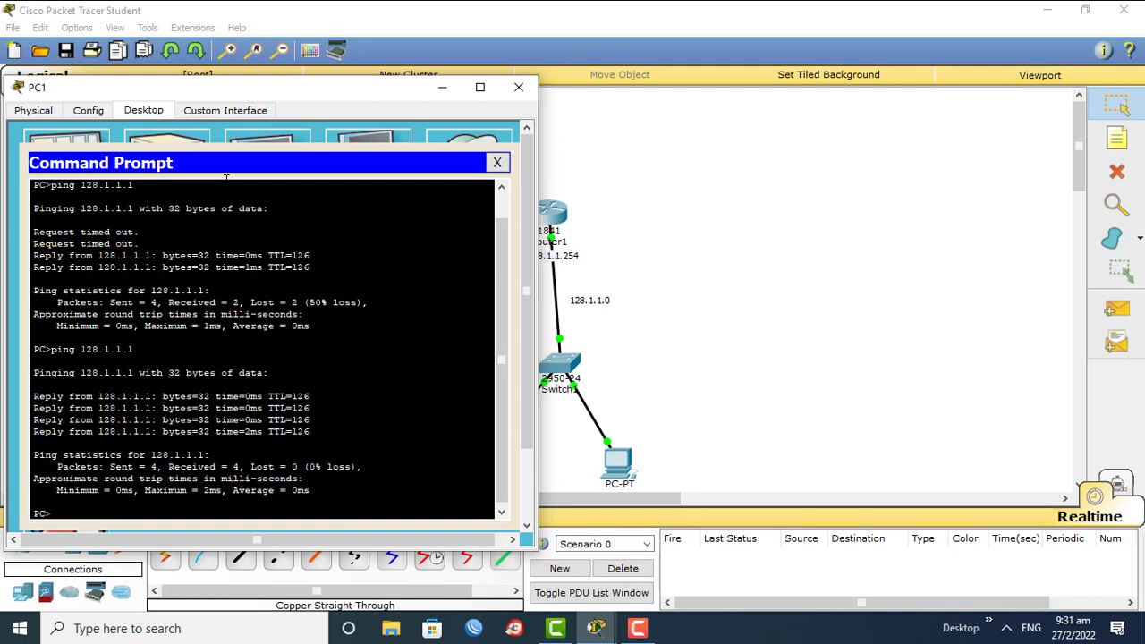
click(518, 88)
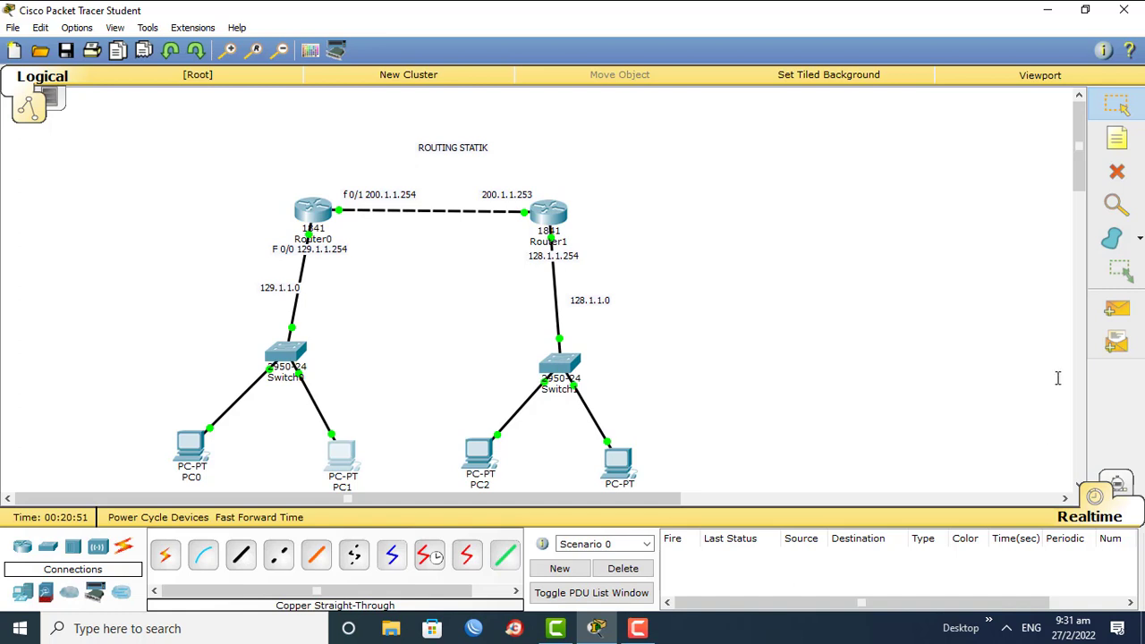
Send a simple PDU from PC1 to PC2 to test the connection between the two networks
click(1117, 308)
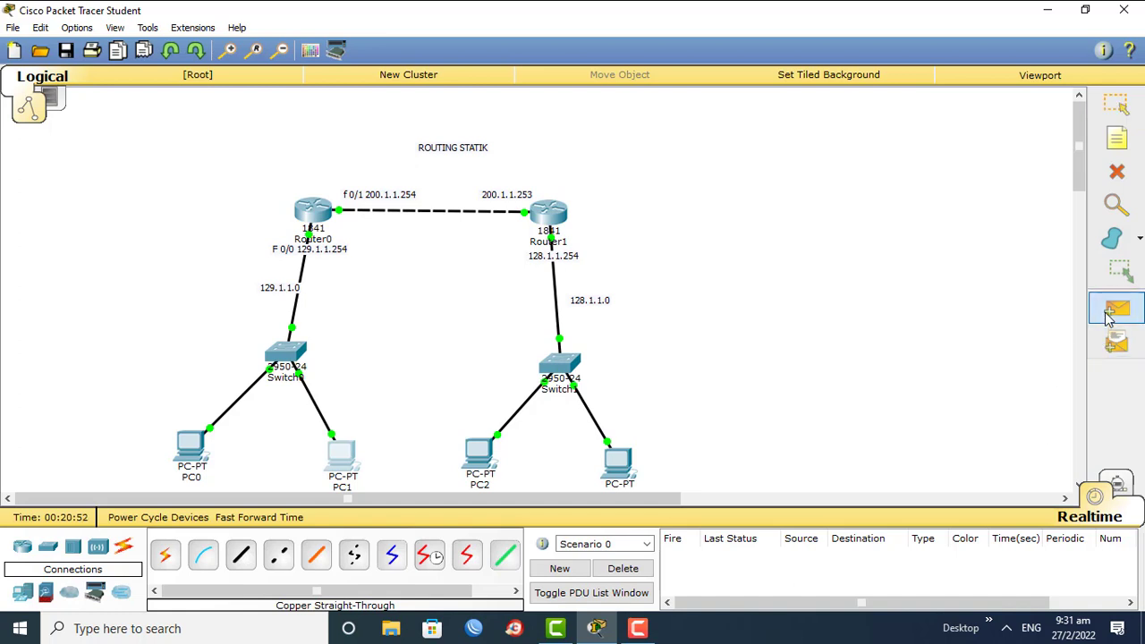
click(337, 448)
click(480, 453)
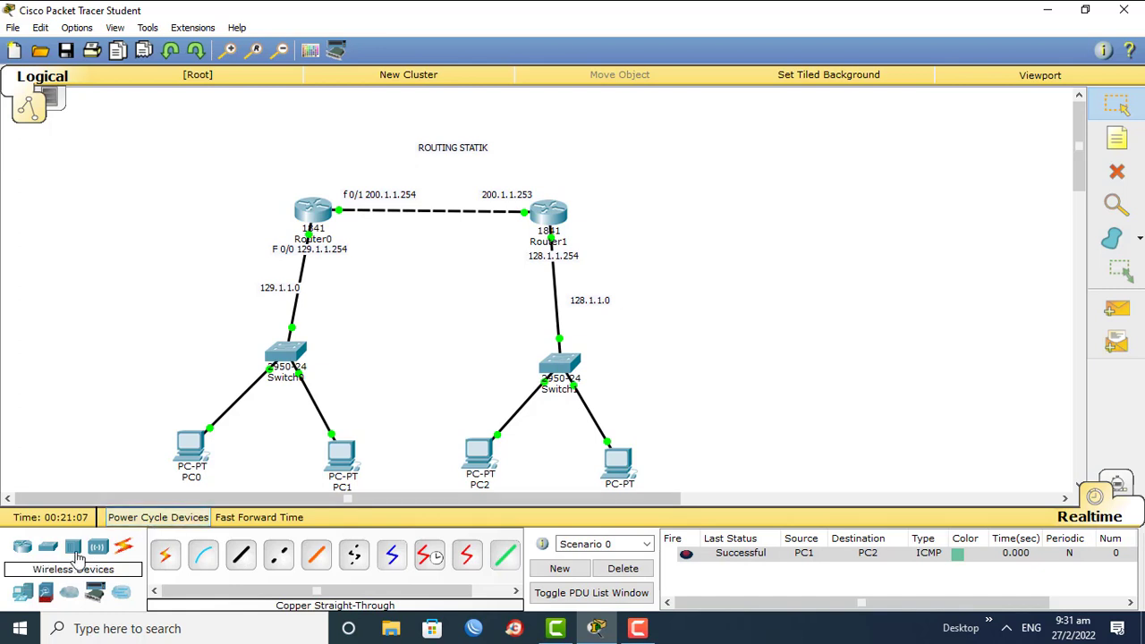
Add a third 1841 router to the workspace, to the right of Router1
click(25, 550)
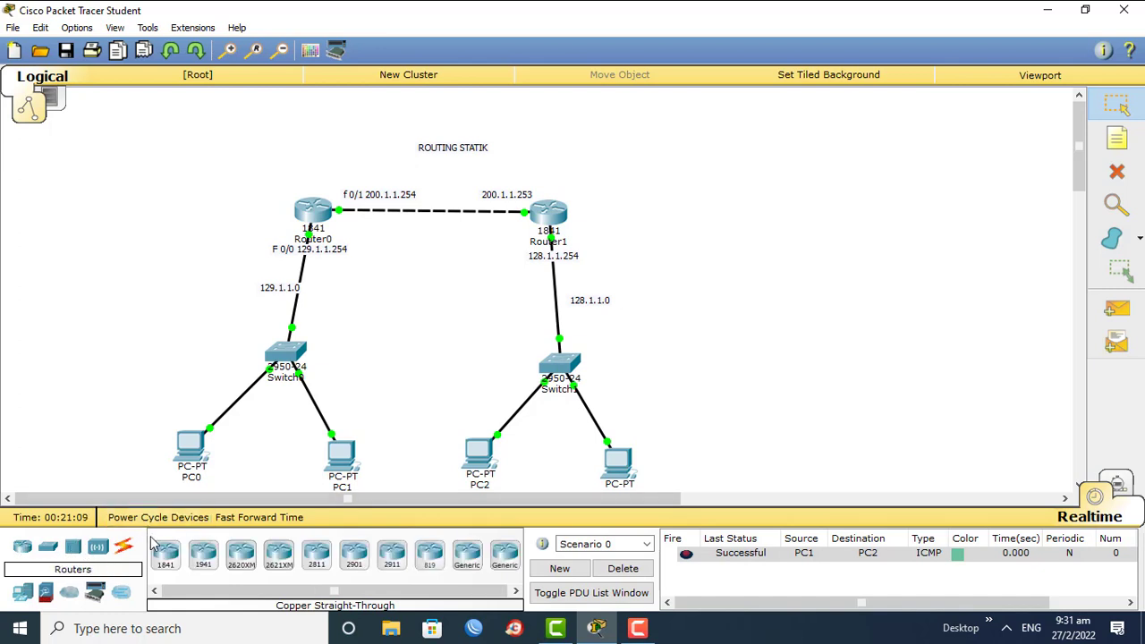
drag(165, 555, 763, 218)
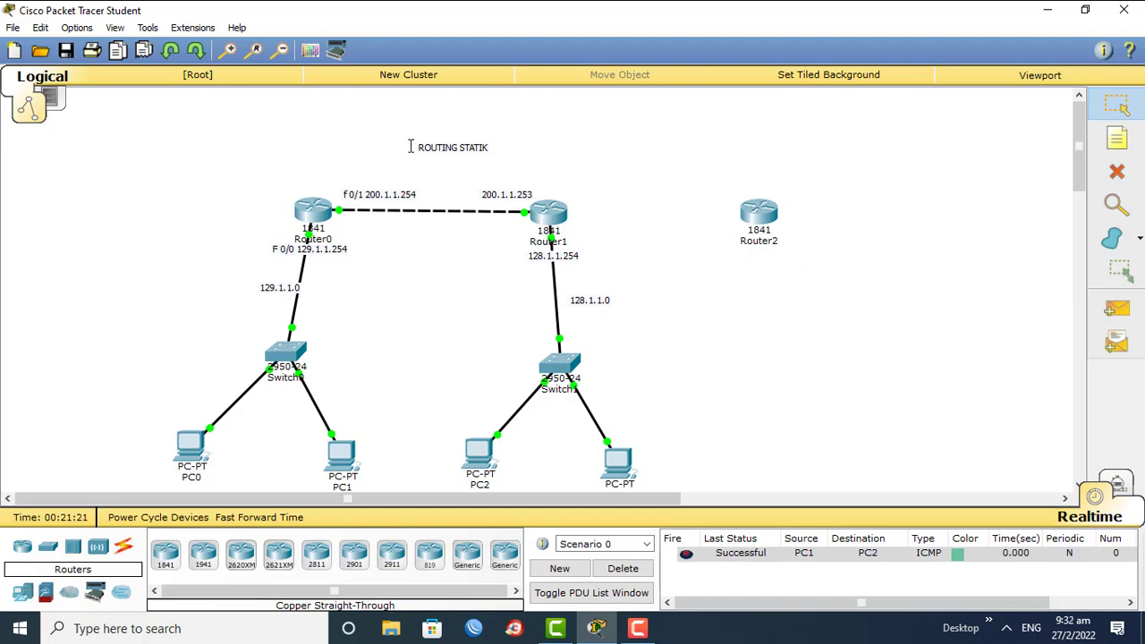
drag(411, 144, 537, 154)
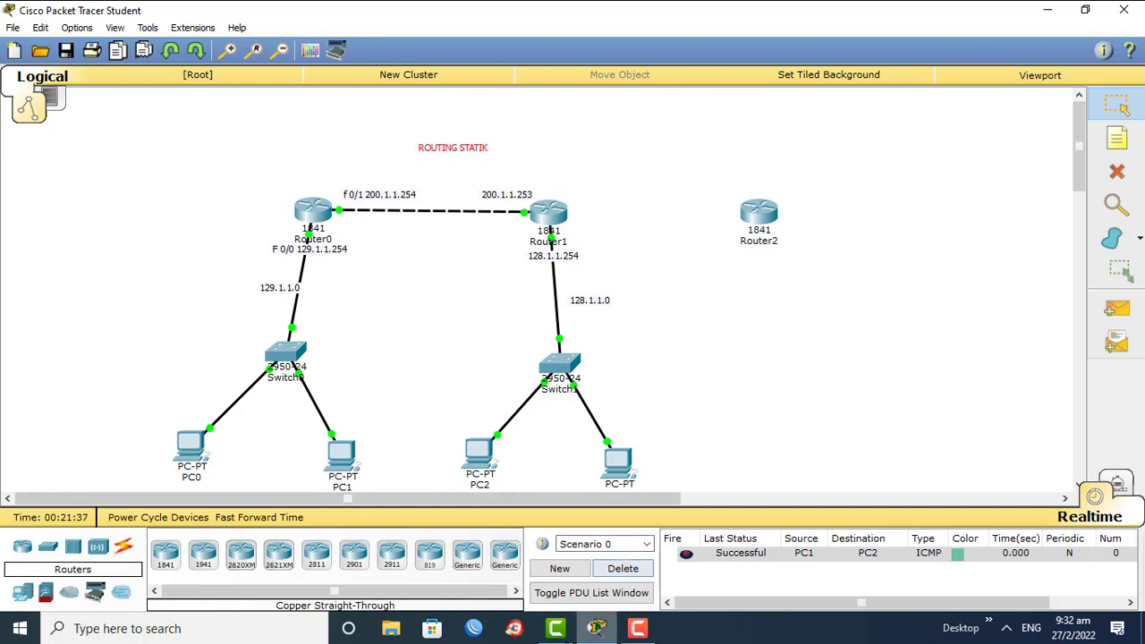
click(556, 631)
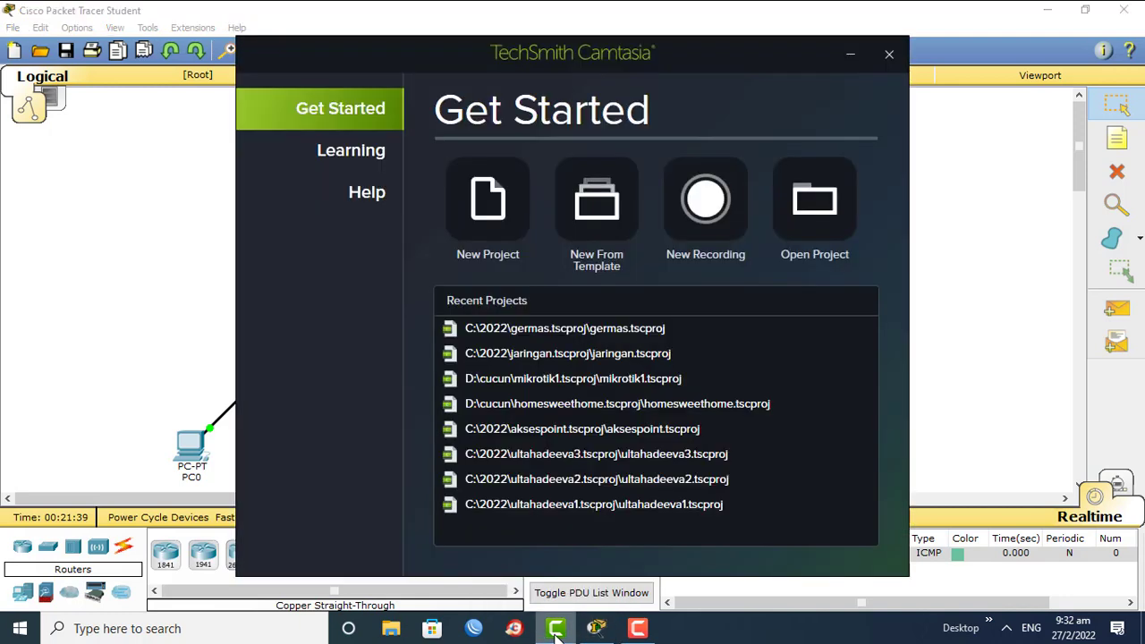
click(556, 630)
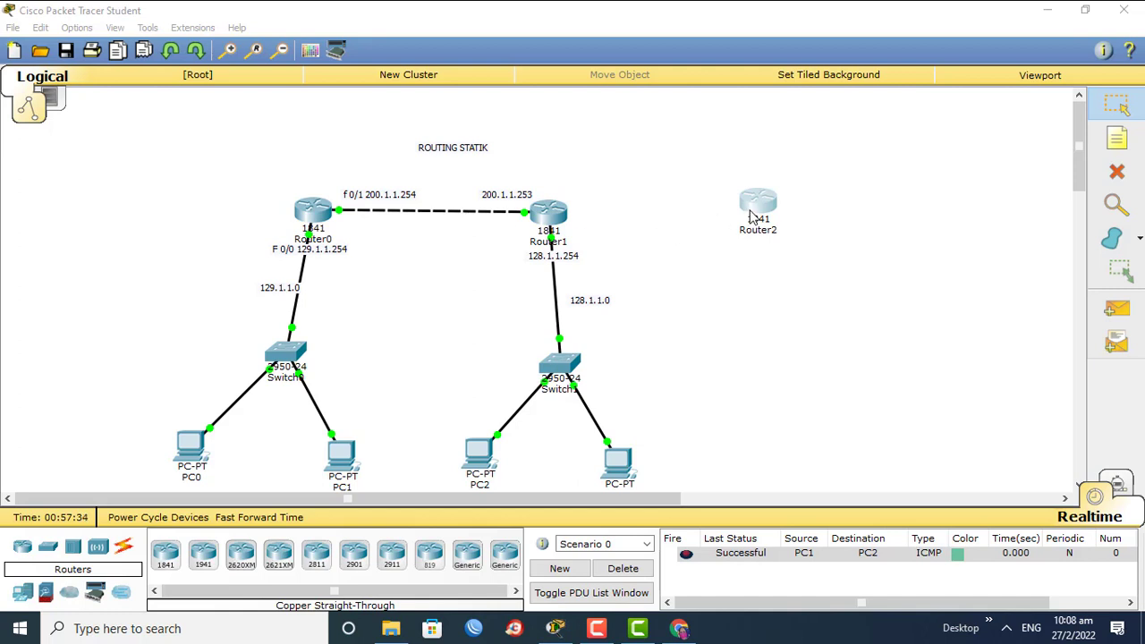
Move Router2 slightly farther to the right of Router1
drag(750, 210, 789, 210)
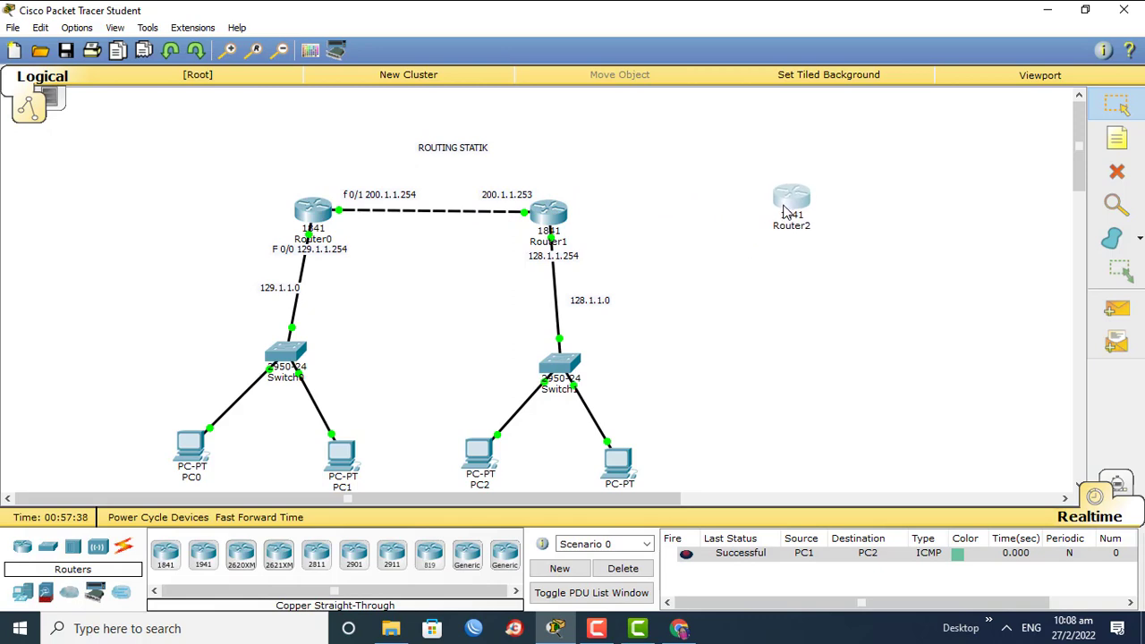
Change Router1's display name to hrd1 and save its configuration to NVRAM
click(553, 214)
click(553, 215)
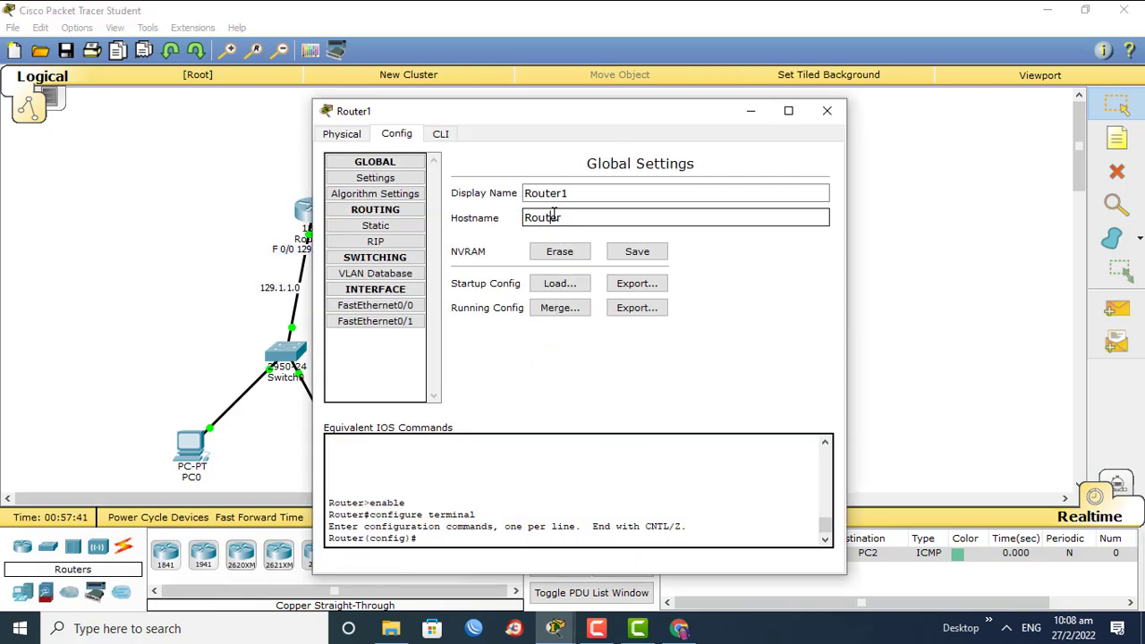
click(554, 215)
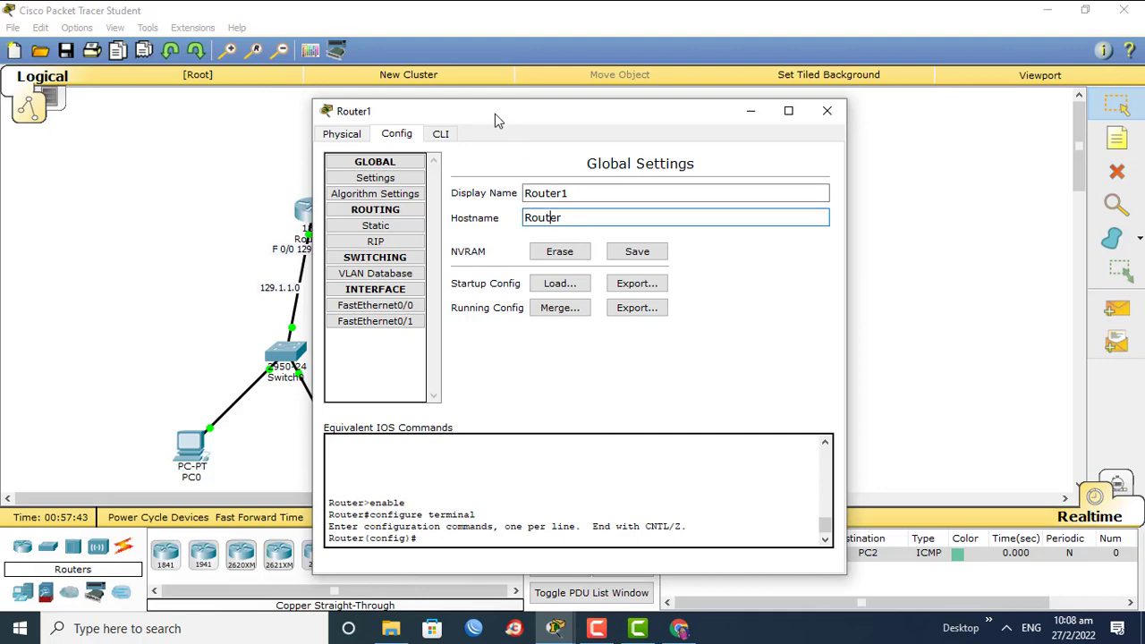
drag(498, 121, 551, 350)
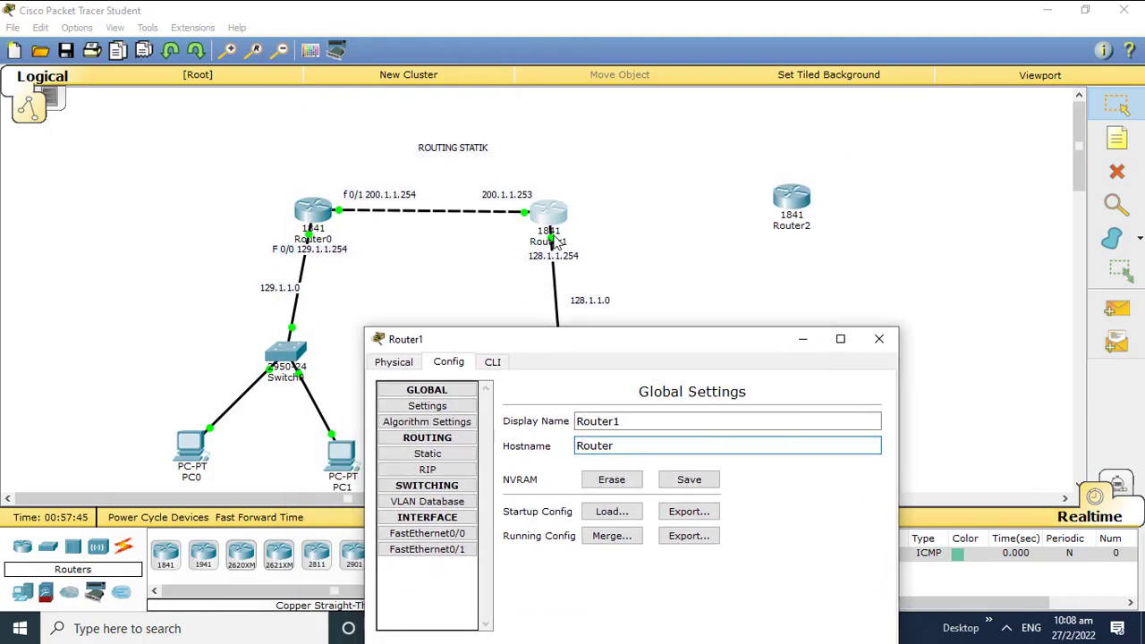
drag(632, 417, 502, 404)
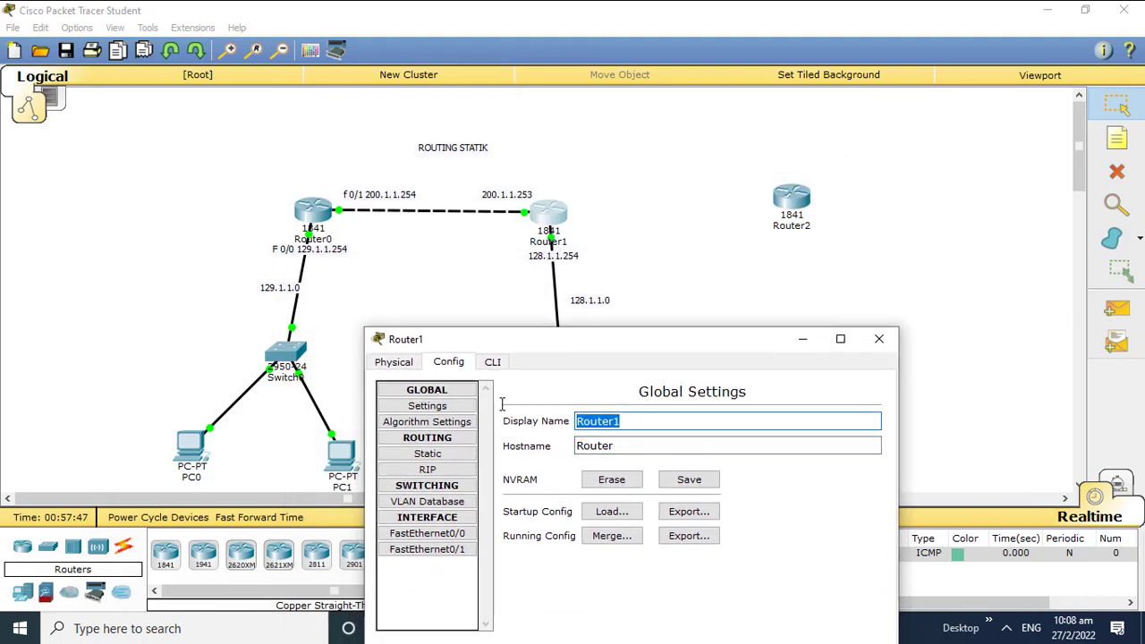
text(hrd1)
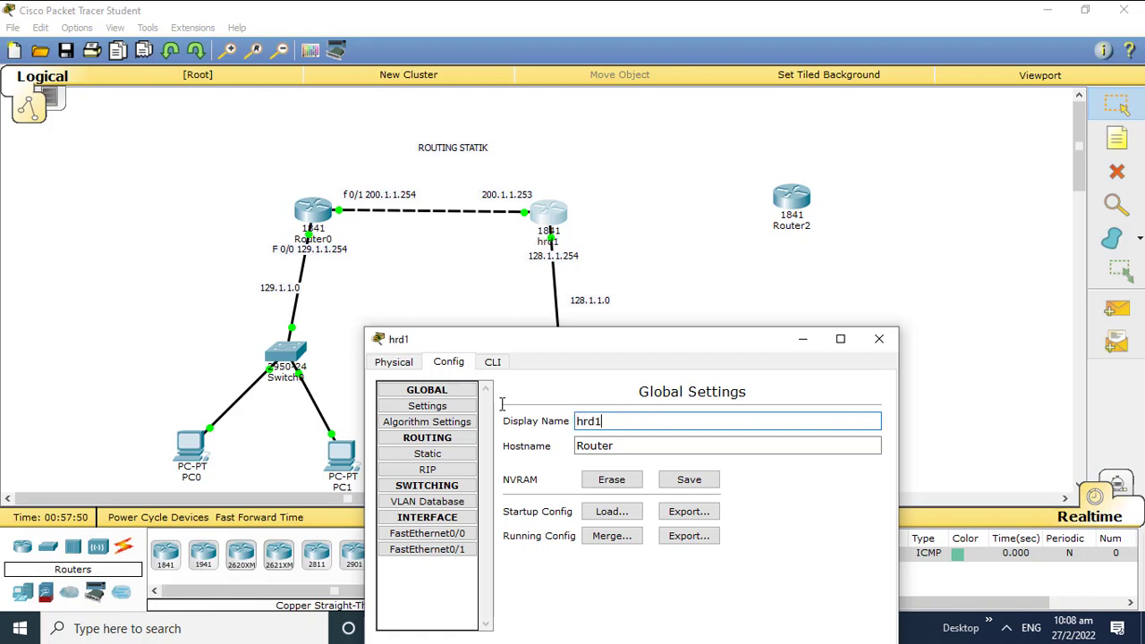
click(686, 485)
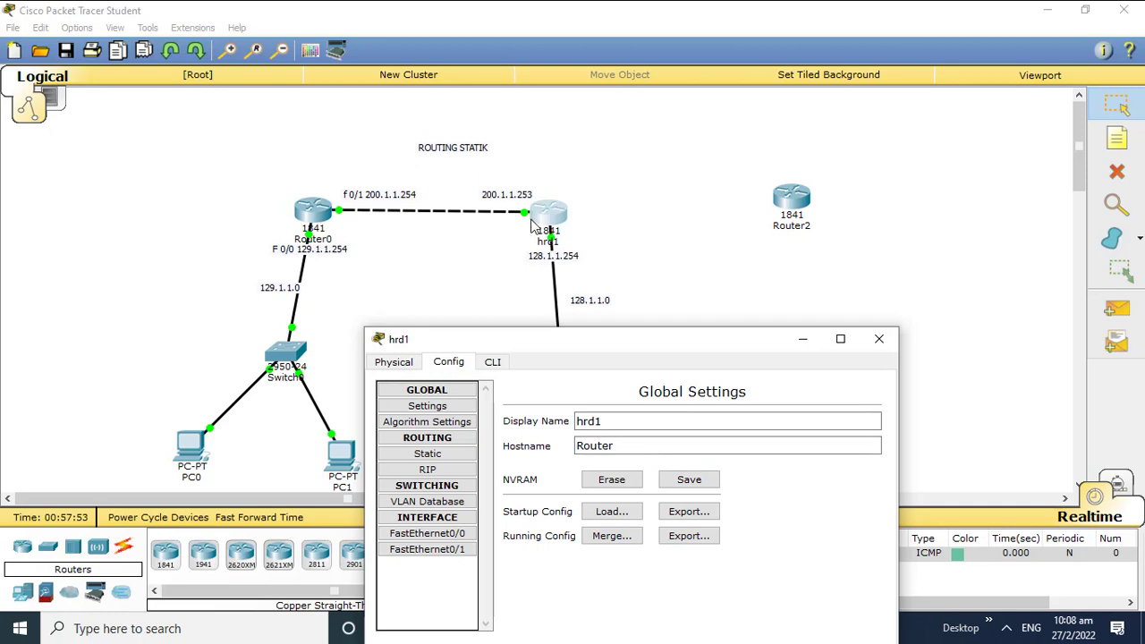
click(694, 484)
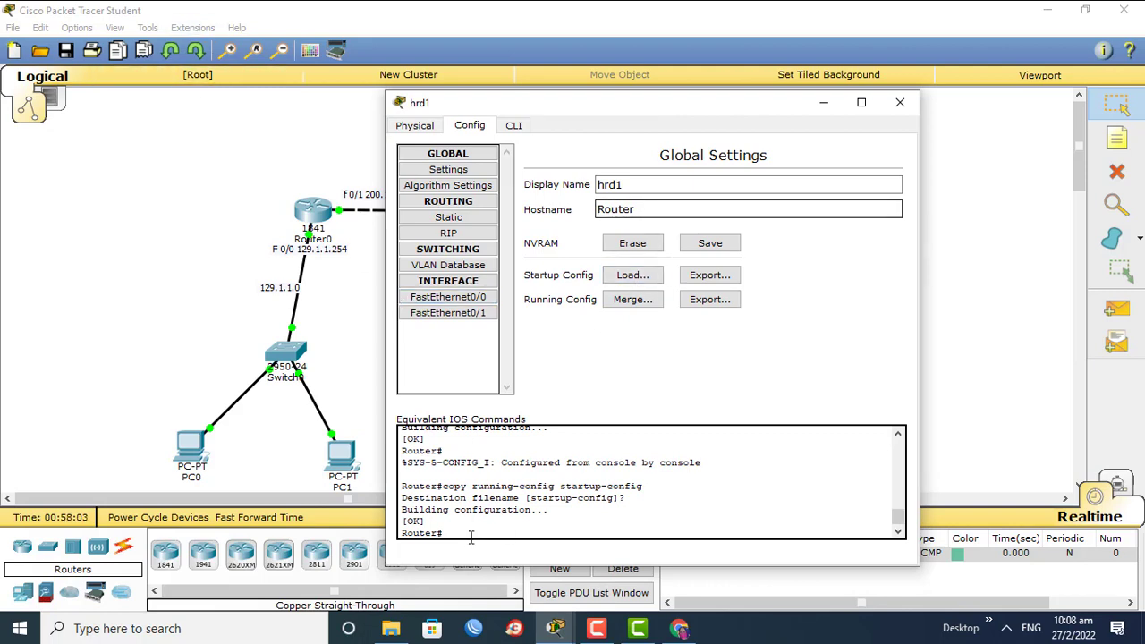
Examine hrd1's equivalent IOS commands for the configuration save, including copy running-config startup-config, and view them in the router's command line interface
drag(401, 445, 483, 534)
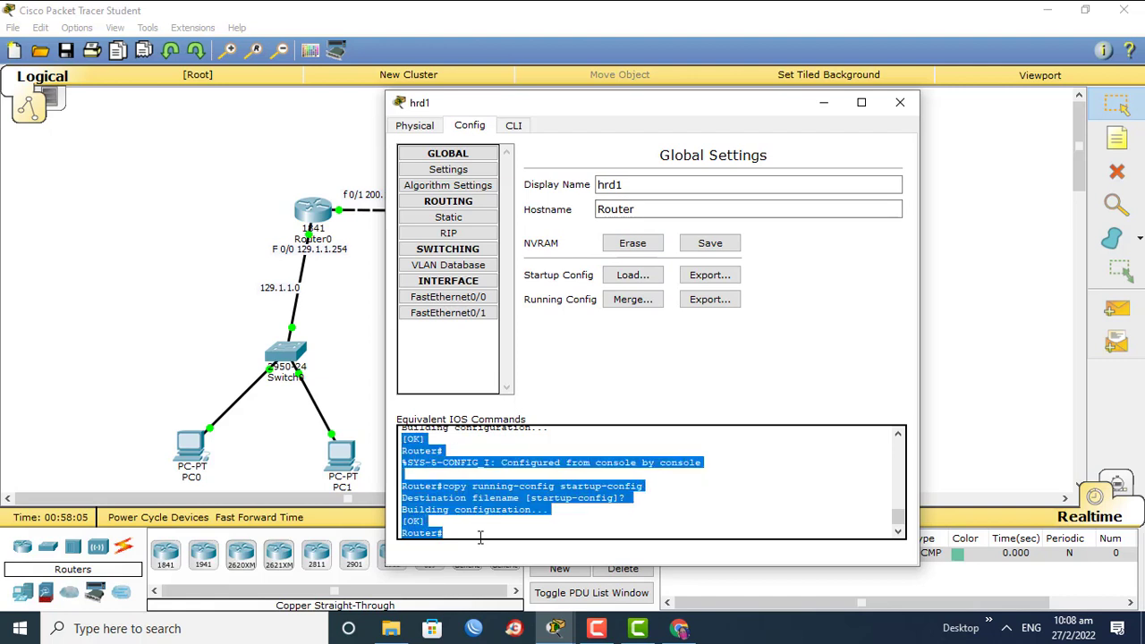
click(488, 533)
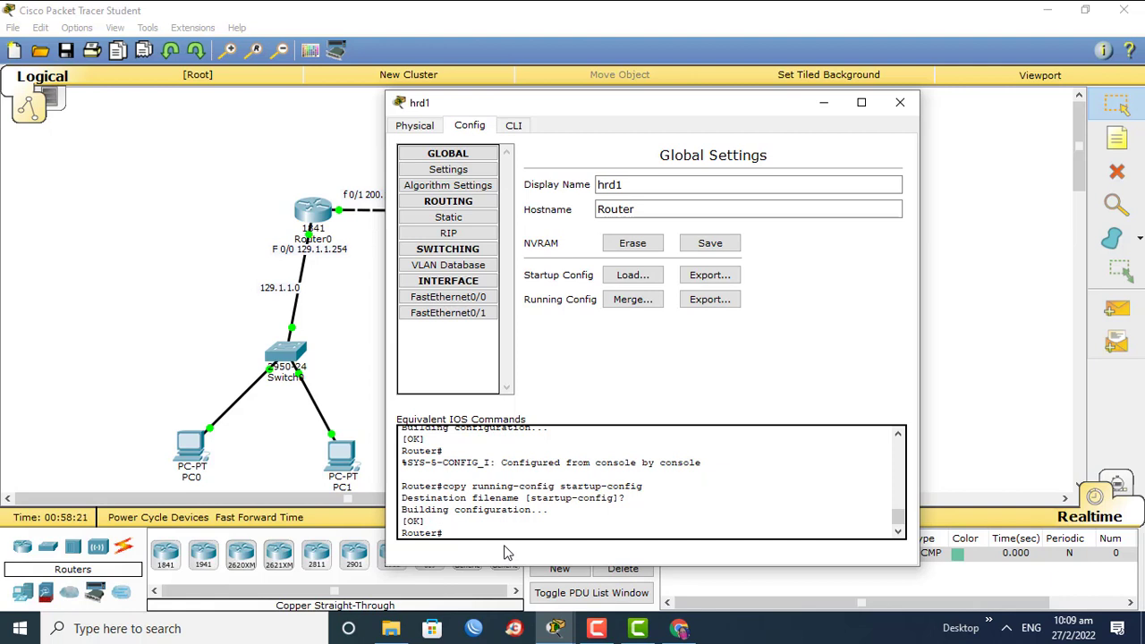
drag(443, 485, 655, 486)
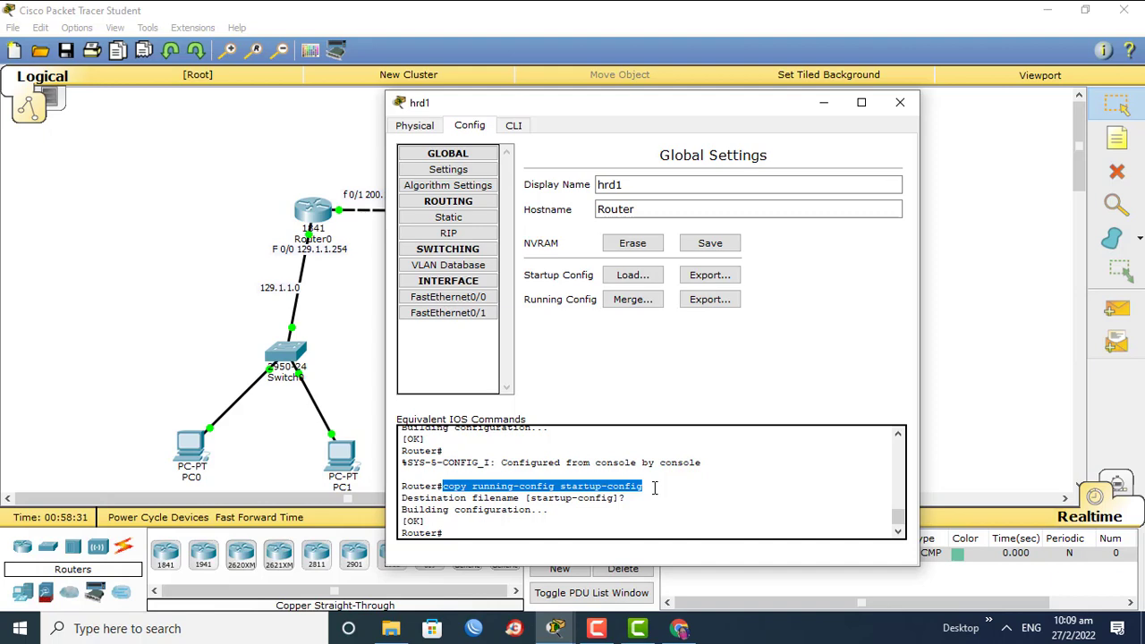
drag(655, 488, 807, 253)
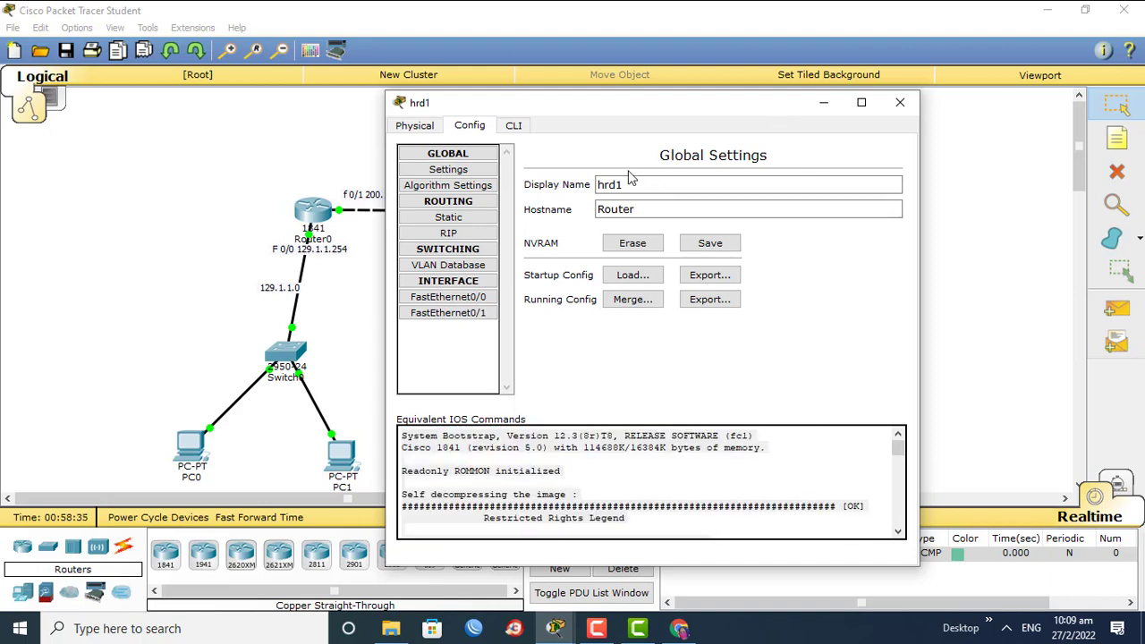
click(524, 127)
drag(523, 110, 820, 114)
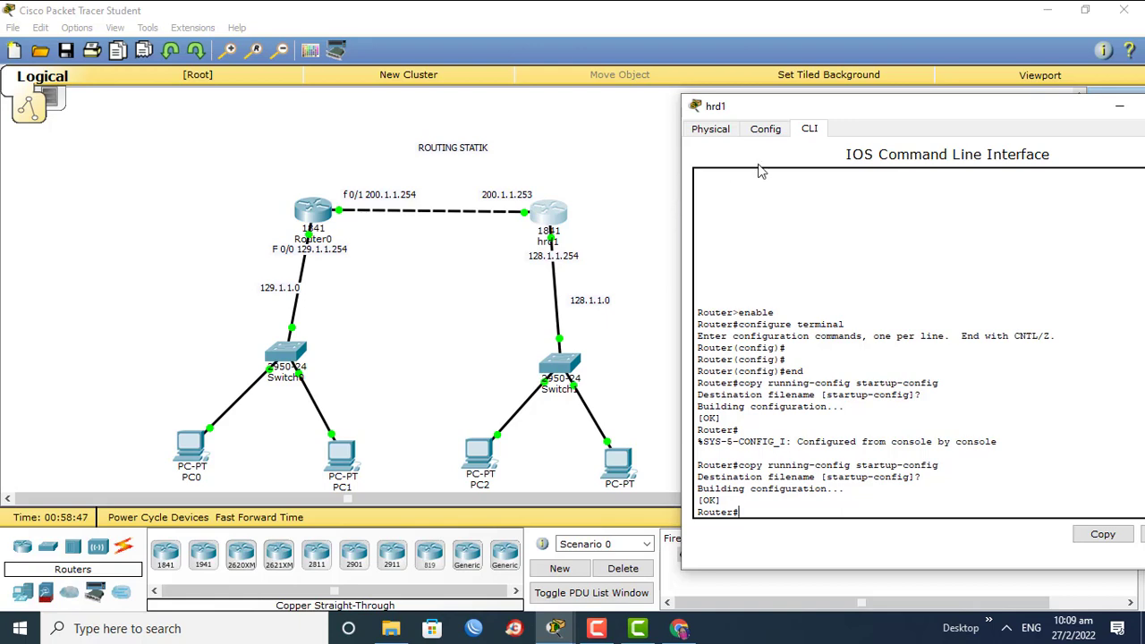
drag(768, 117, 715, 123)
With hrd1 powered off, install an HWIC-2T serial module in the empty slot beside the power switch and turn the router back on
click(671, 137)
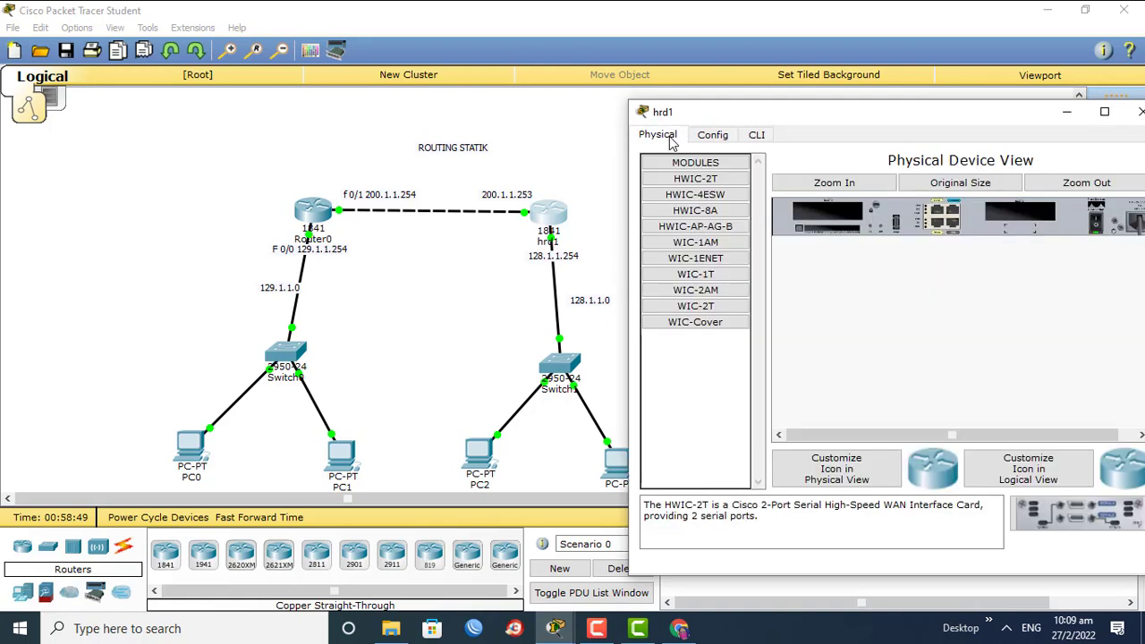
drag(836, 120, 505, 94)
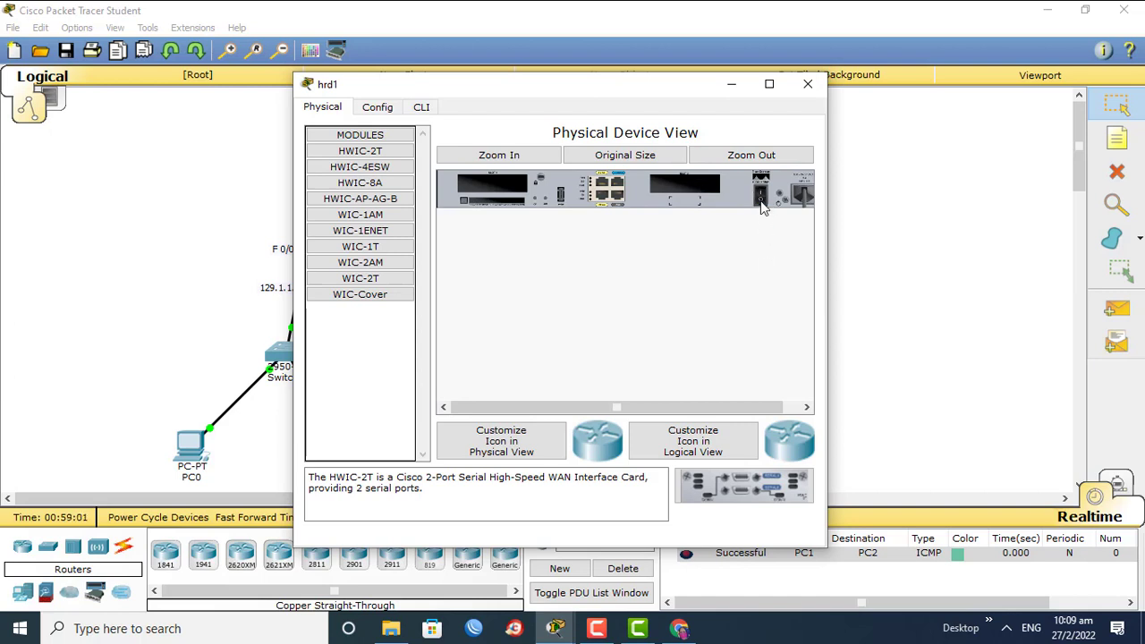
click(380, 154)
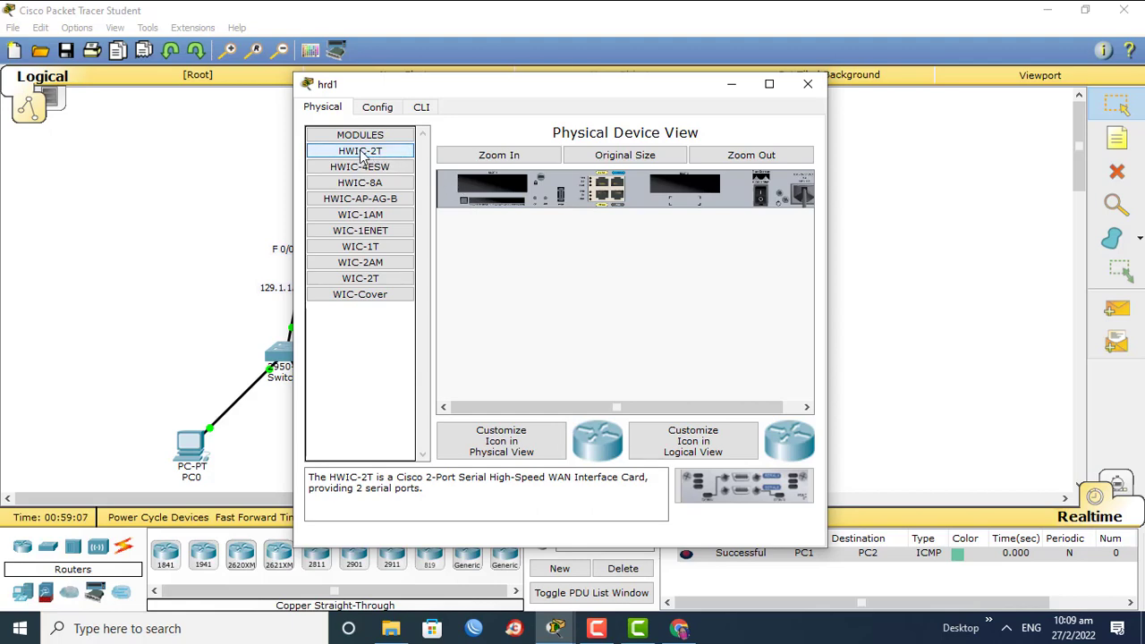
drag(362, 157, 682, 193)
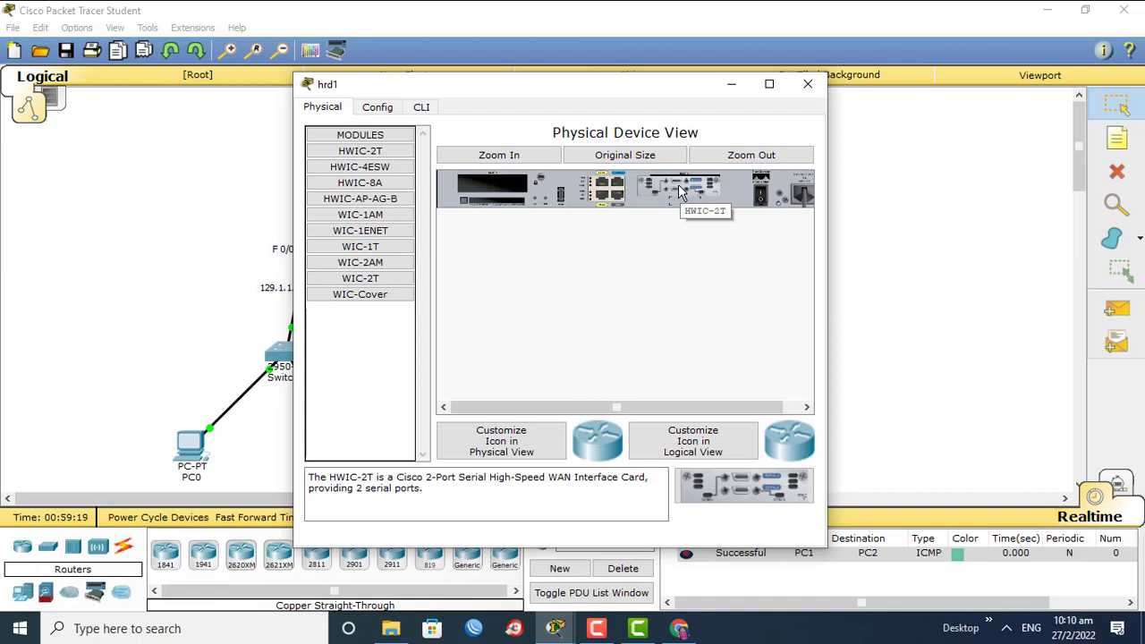
drag(679, 186, 679, 194)
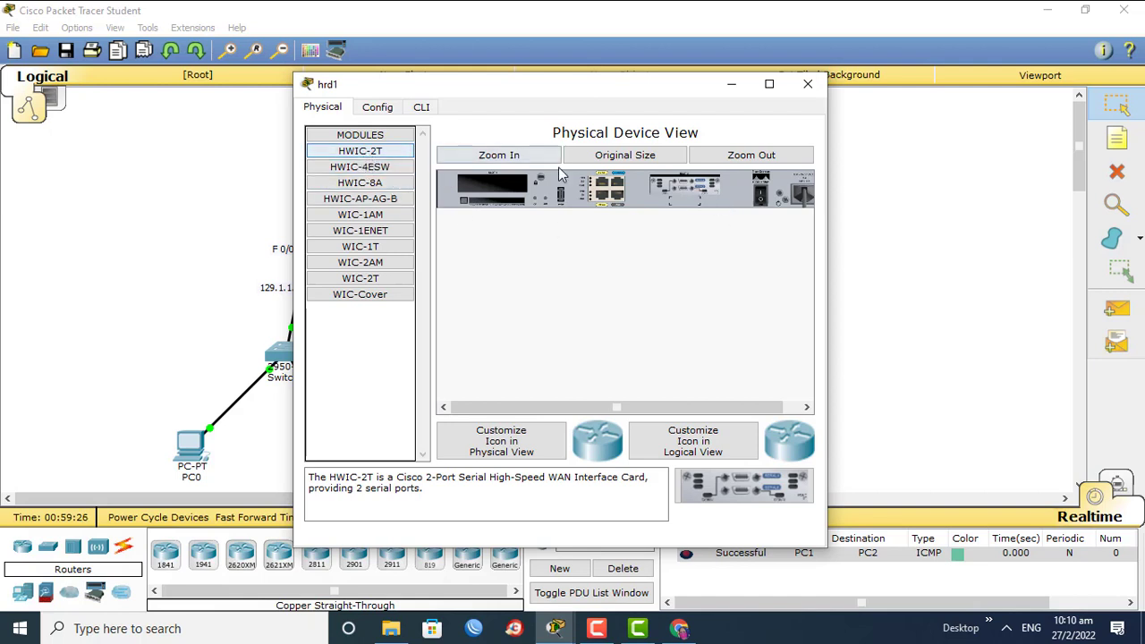
click(764, 196)
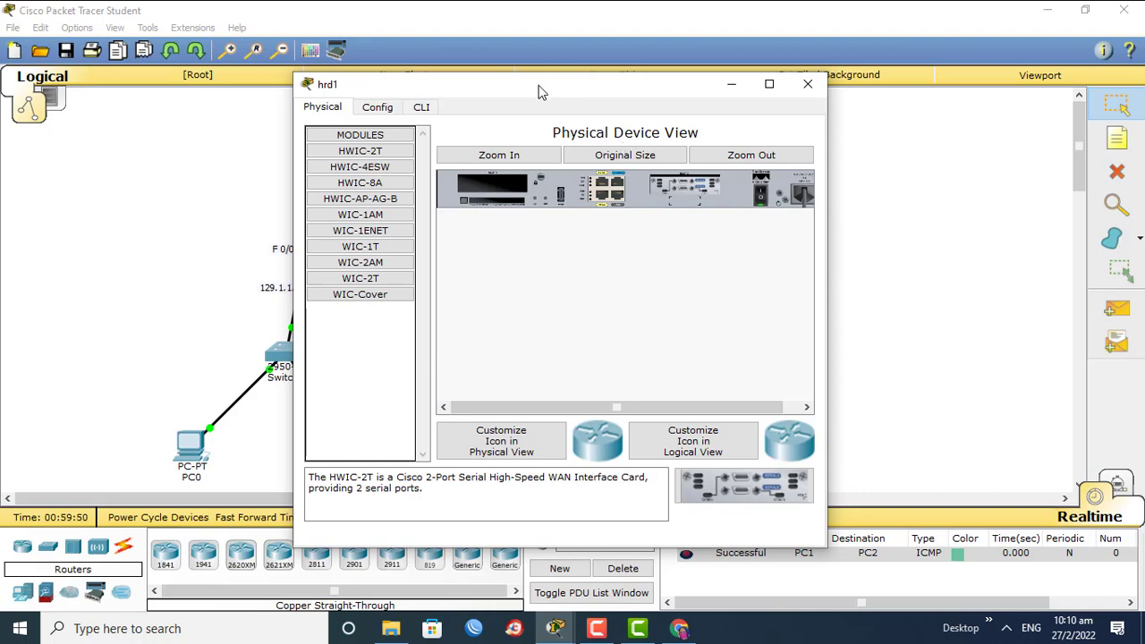
View hrd1's command line interface and the settings of its Serial0/0/0 interface
drag(540, 91, 742, 346)
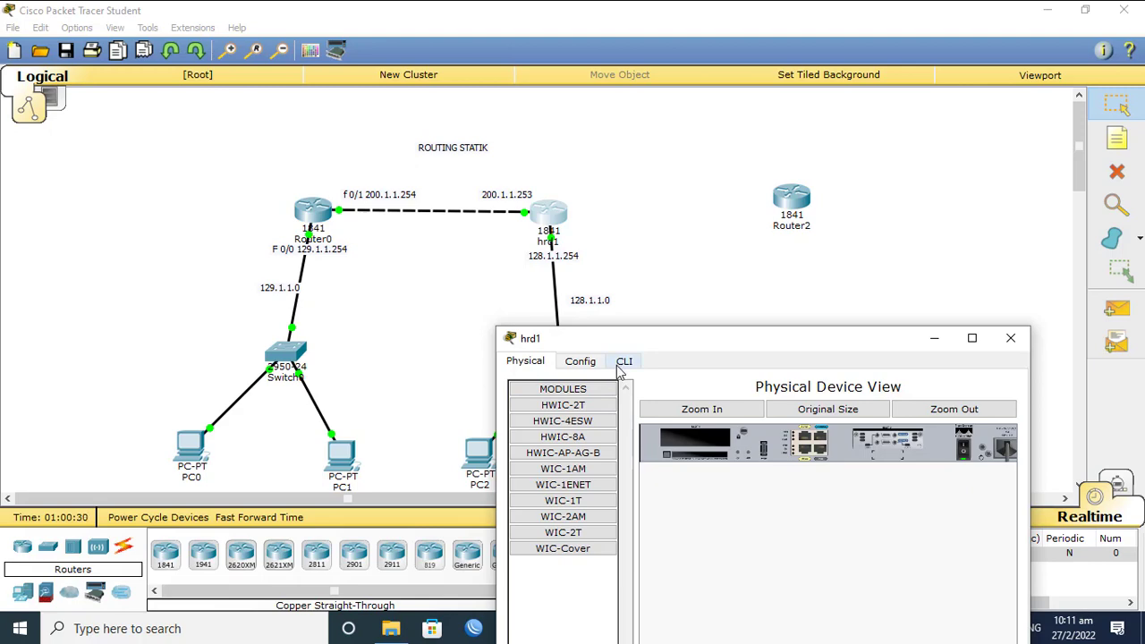
click(622, 363)
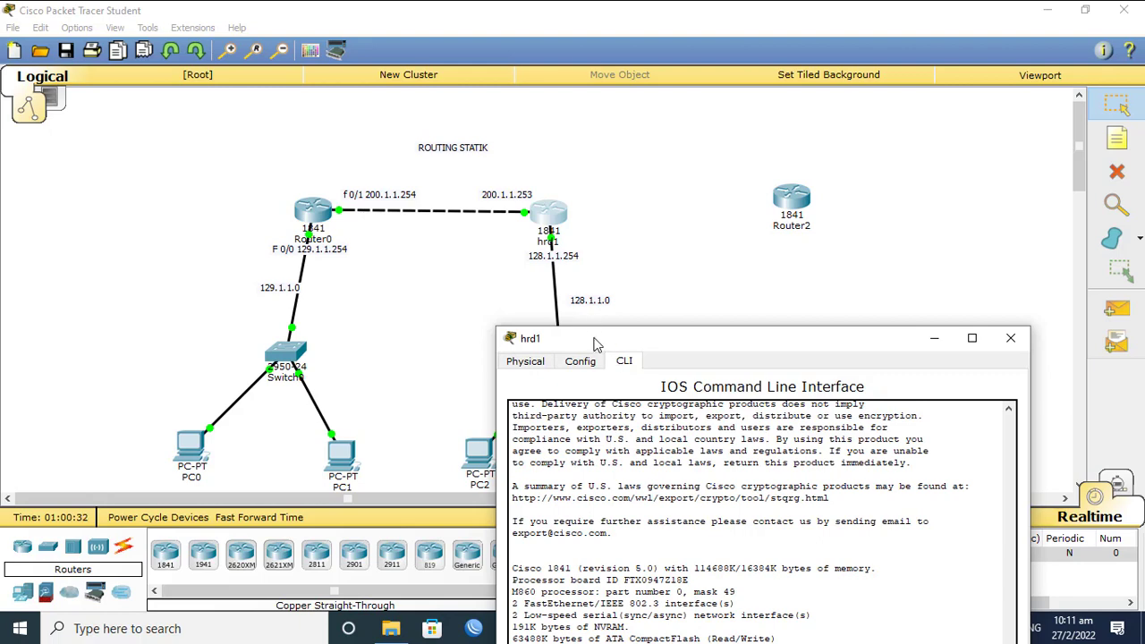
drag(615, 334, 803, 188)
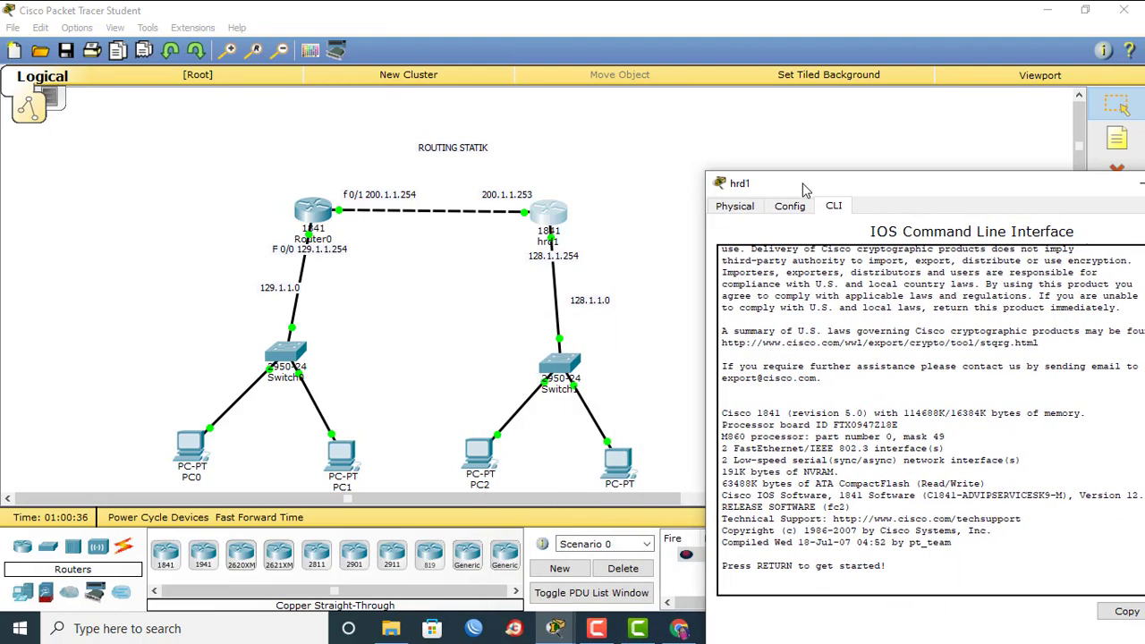
click(790, 208)
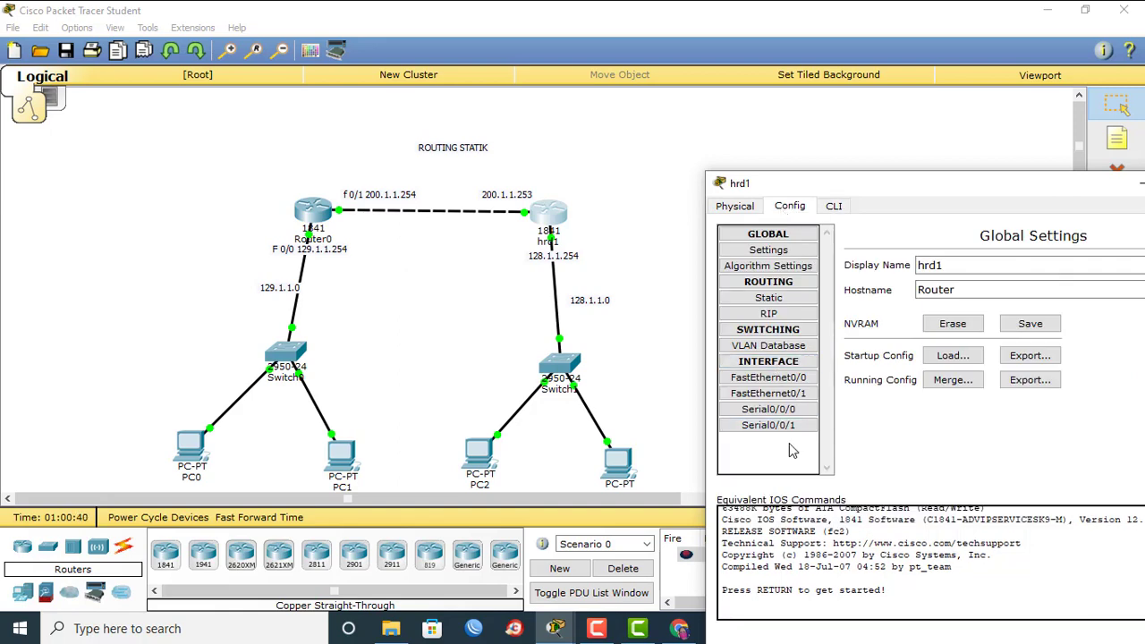
click(774, 414)
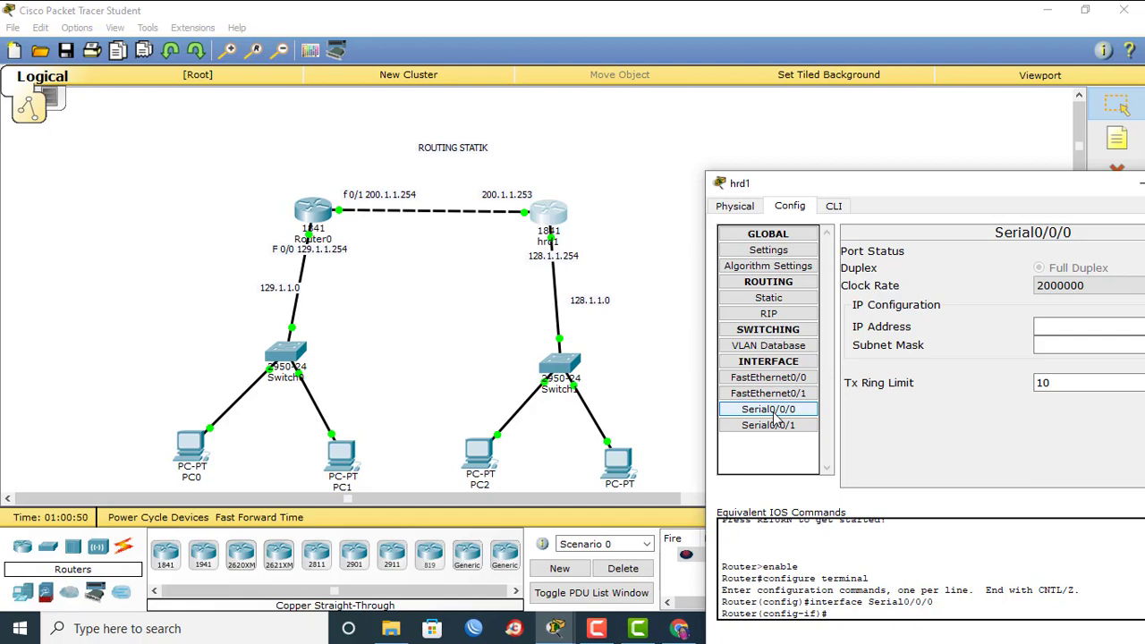
click(771, 411)
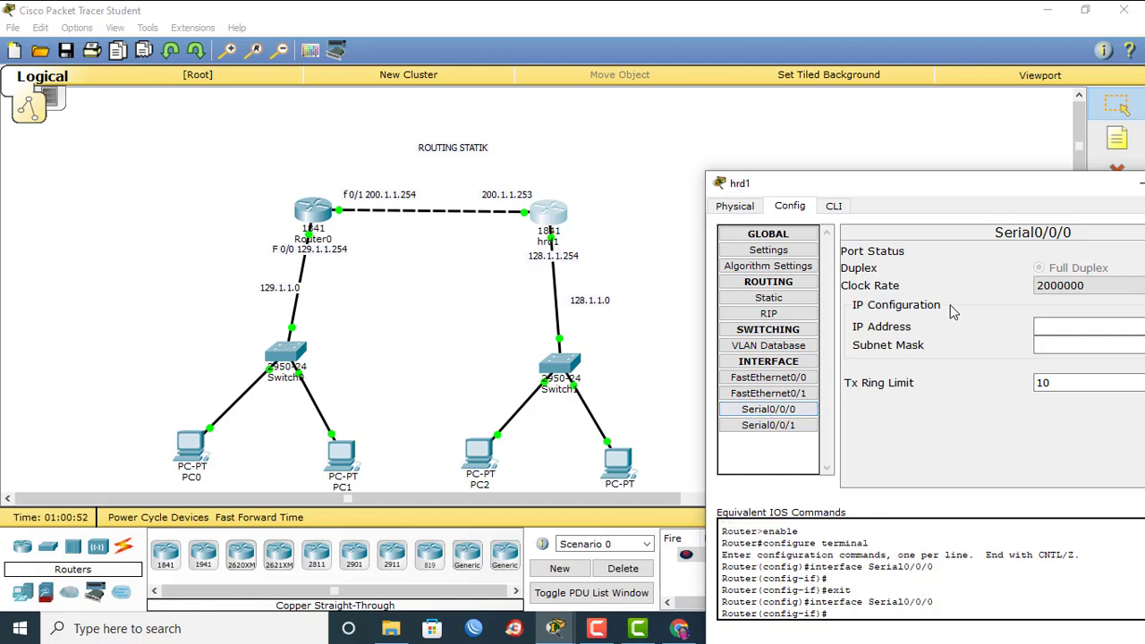
With Router2 powered off, install an HWIC-2T serial module in its empty slot beside the power switch and turn the router back on
drag(807, 190, 895, 385)
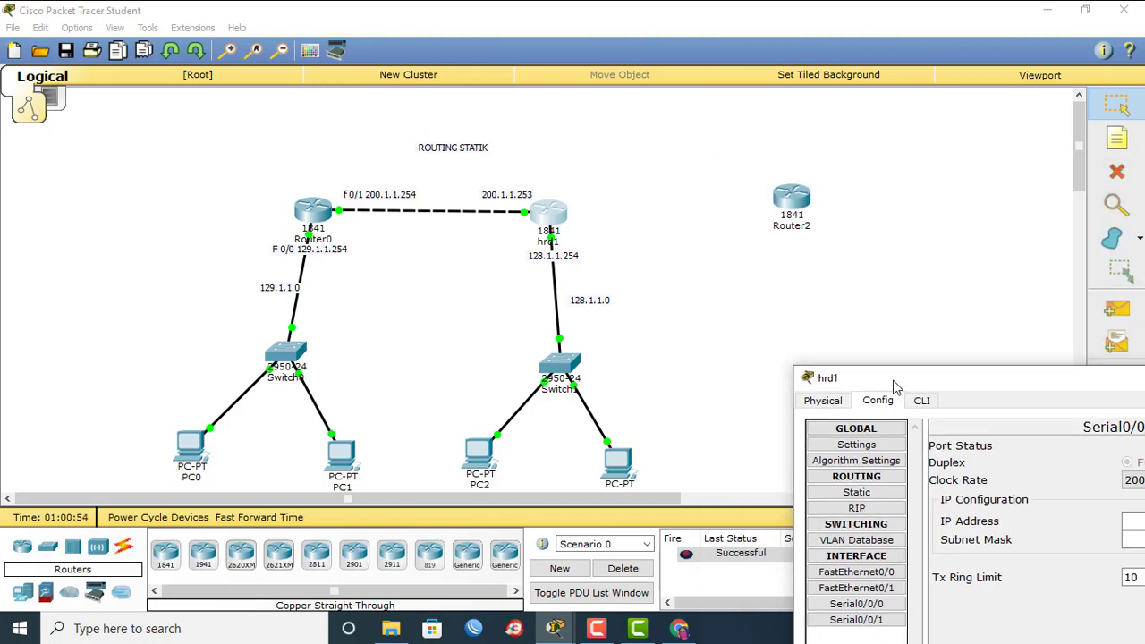
click(799, 204)
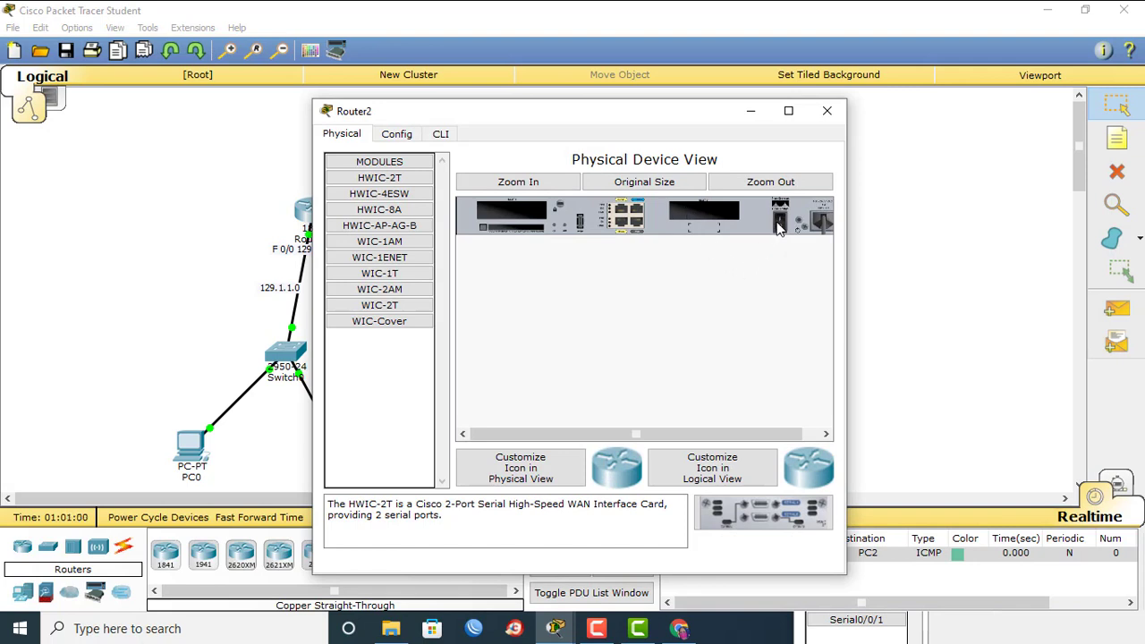
drag(379, 177, 707, 215)
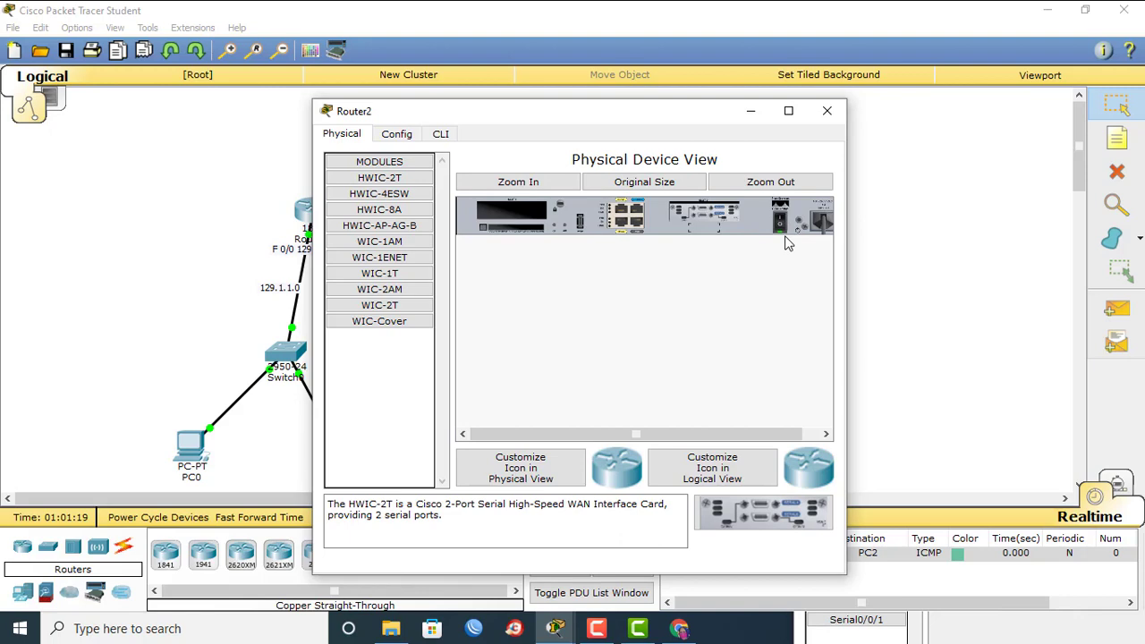
View Router2's command line interface and its Serial0/0/0 interface settings, and close the router's window
click(440, 134)
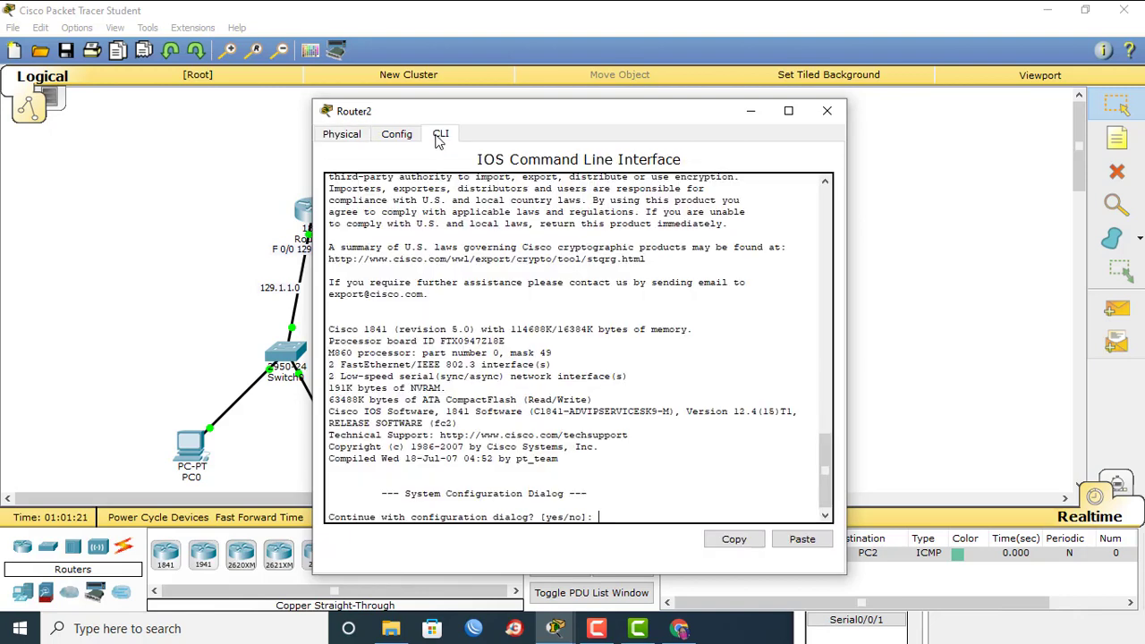
click(410, 136)
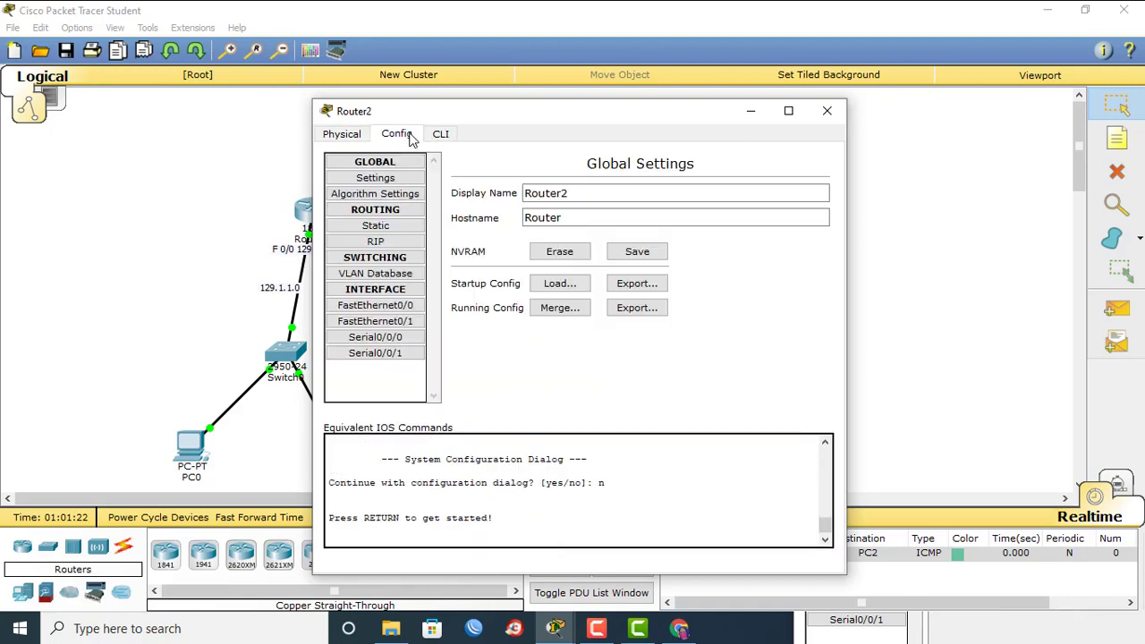
click(379, 341)
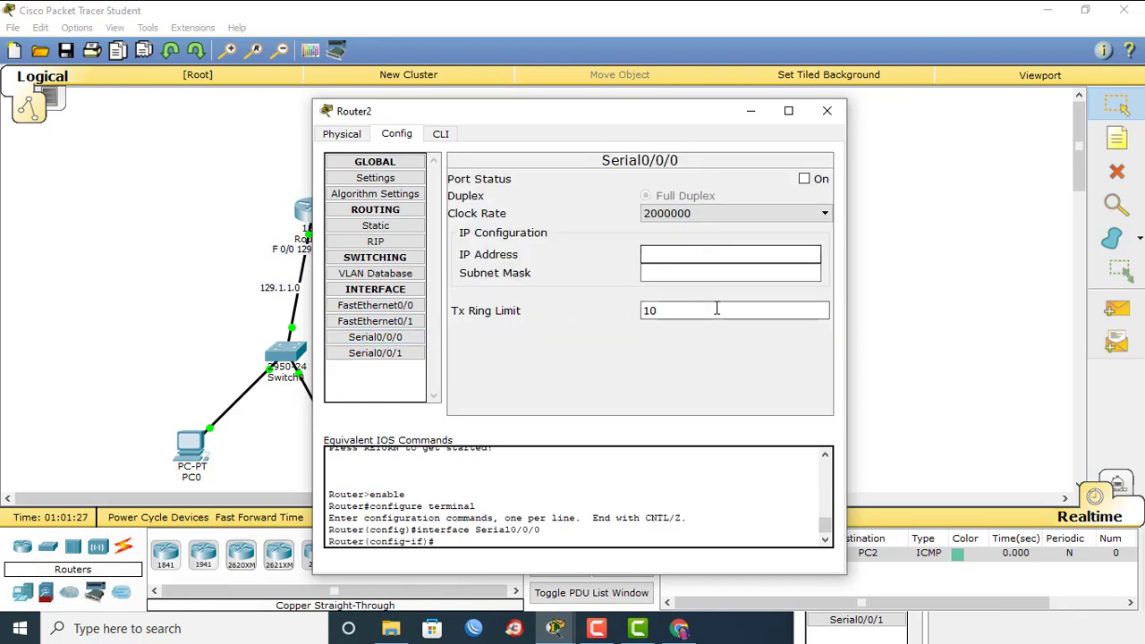
click(730, 280)
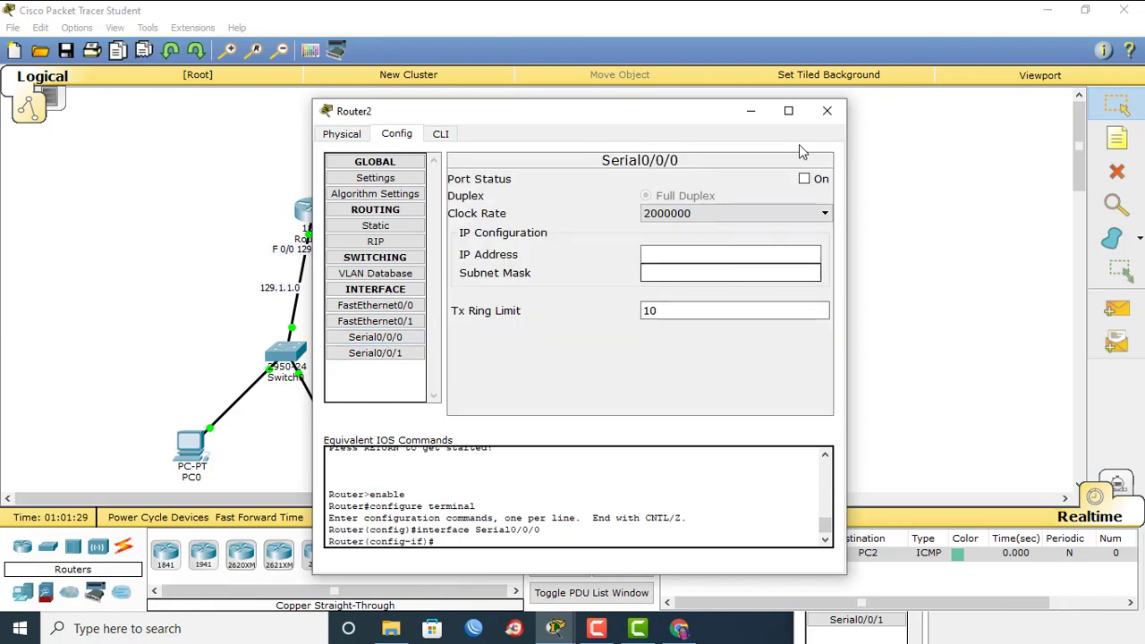
click(827, 111)
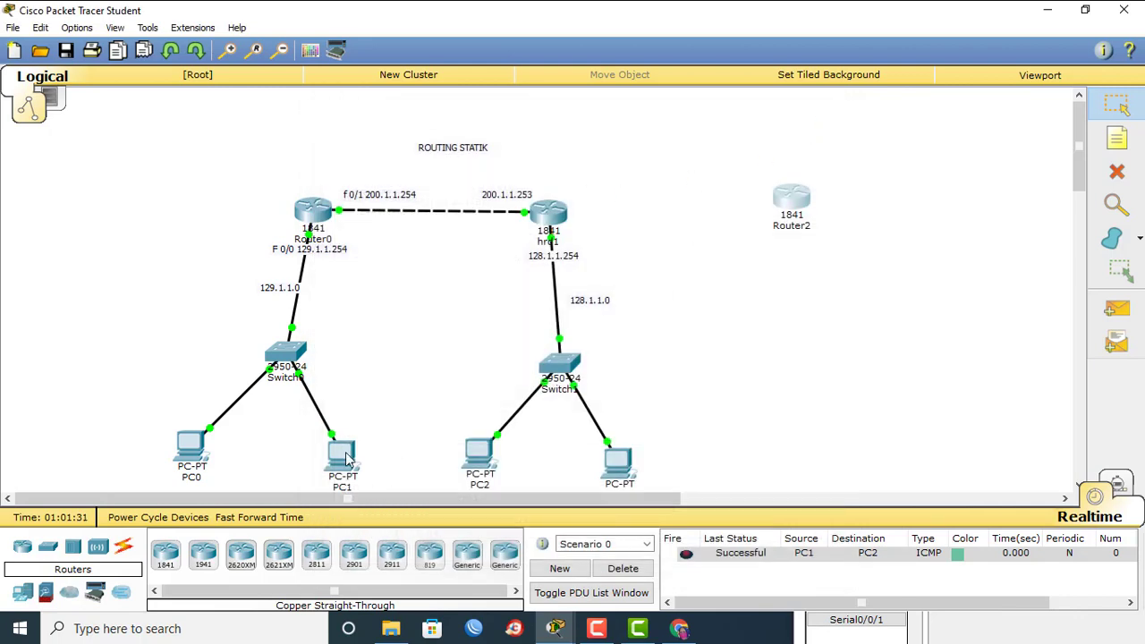
Connect hrd1's Serial0/0/0 port to Router2's Serial0/0/0 port with a Serial DTE cable
click(123, 546)
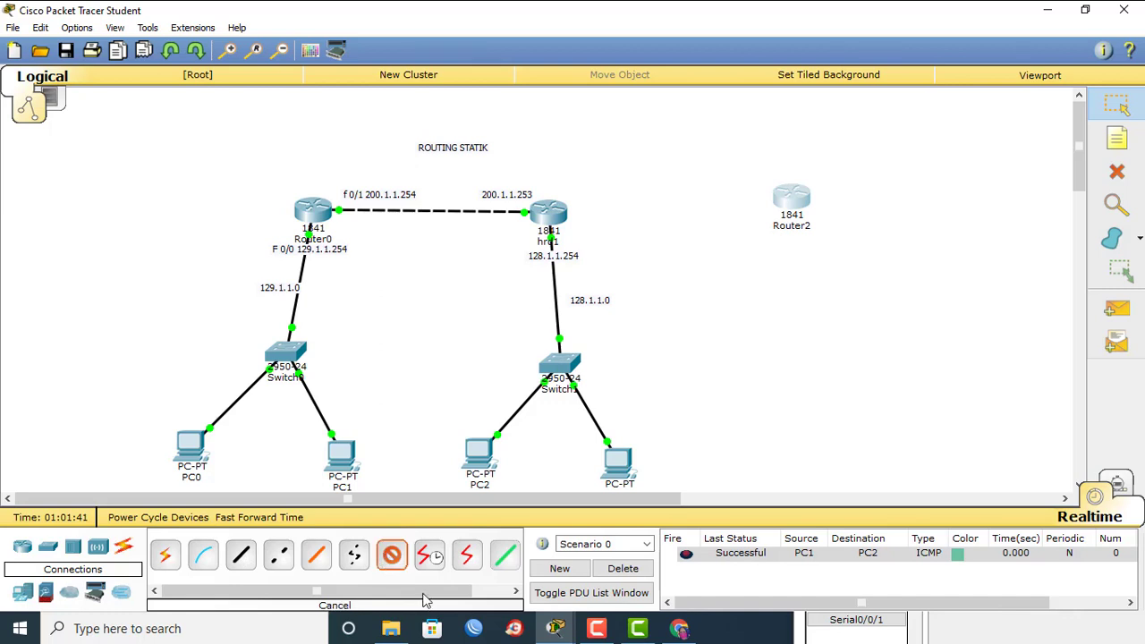
click(464, 557)
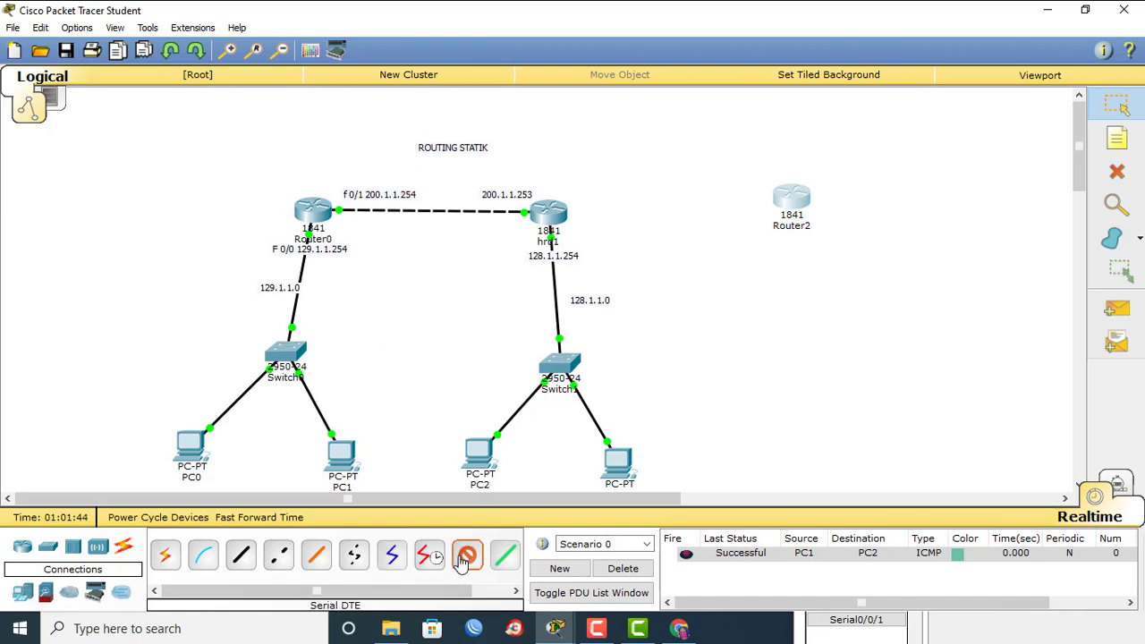
click(552, 213)
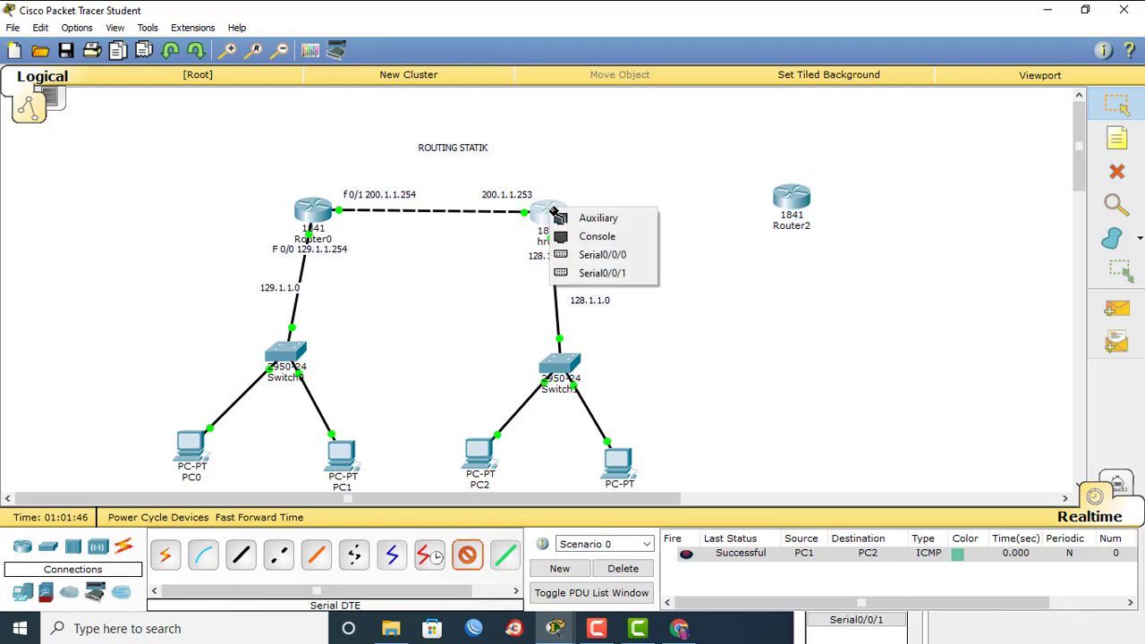
click(590, 259)
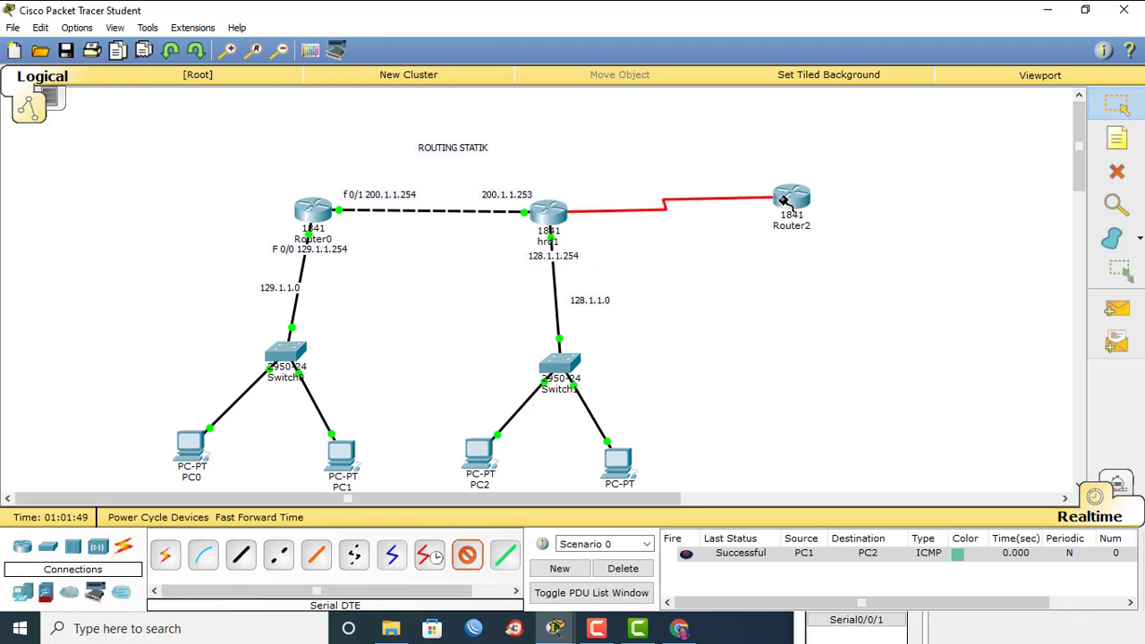
click(787, 204)
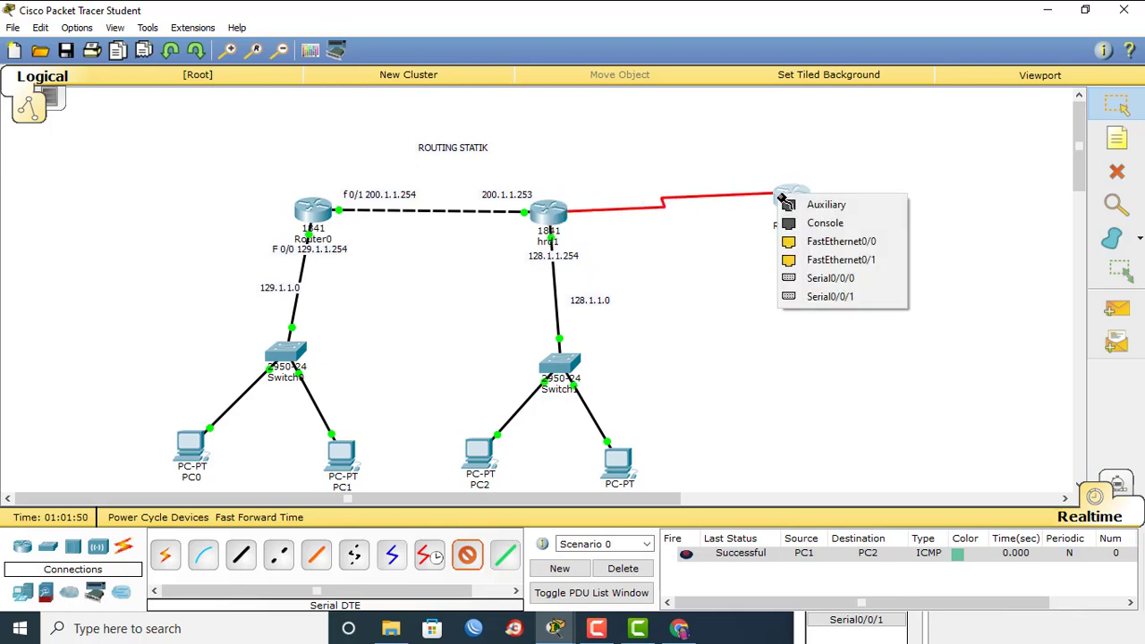
click(806, 279)
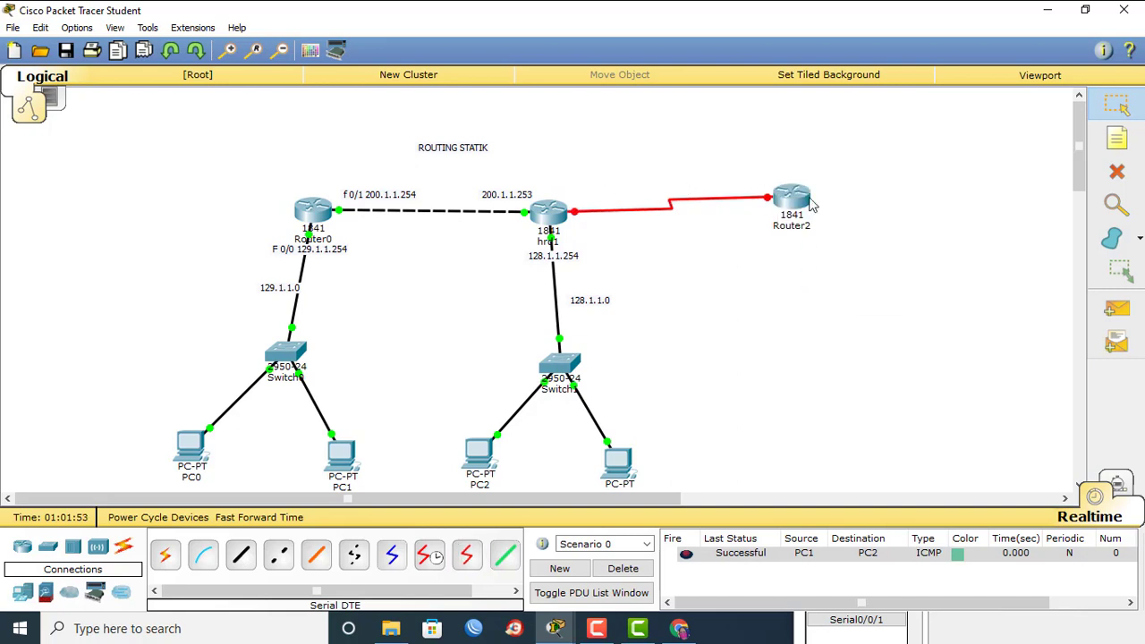
Move Router2 slightly closer to hrd1 and place another 1841 router to the right of Router2
mouse_move(812, 205)
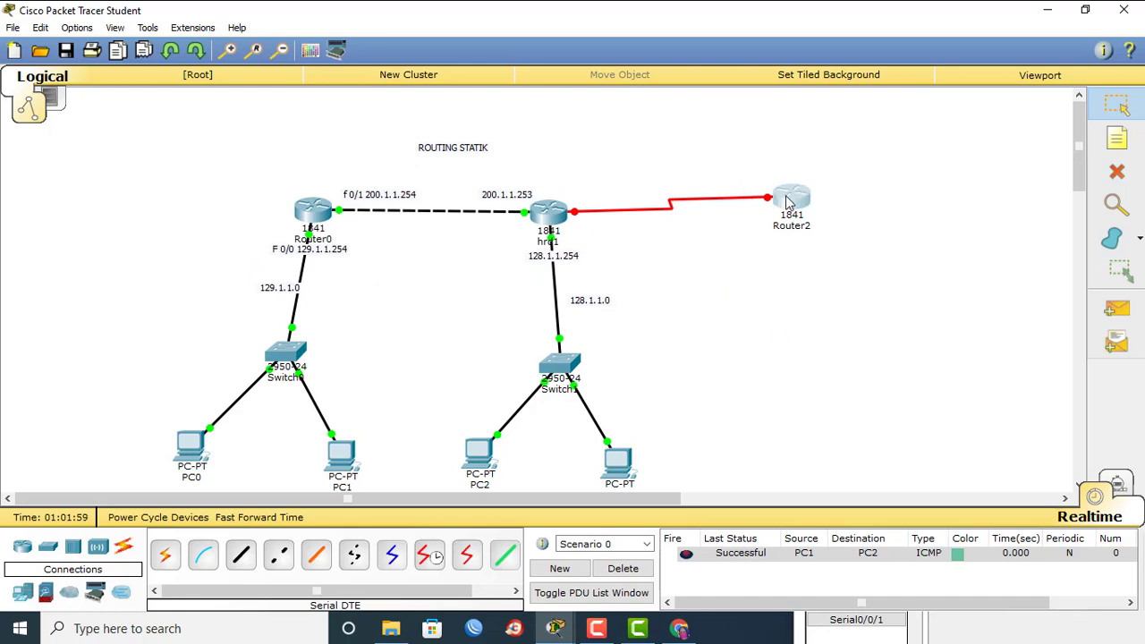
drag(790, 201, 775, 210)
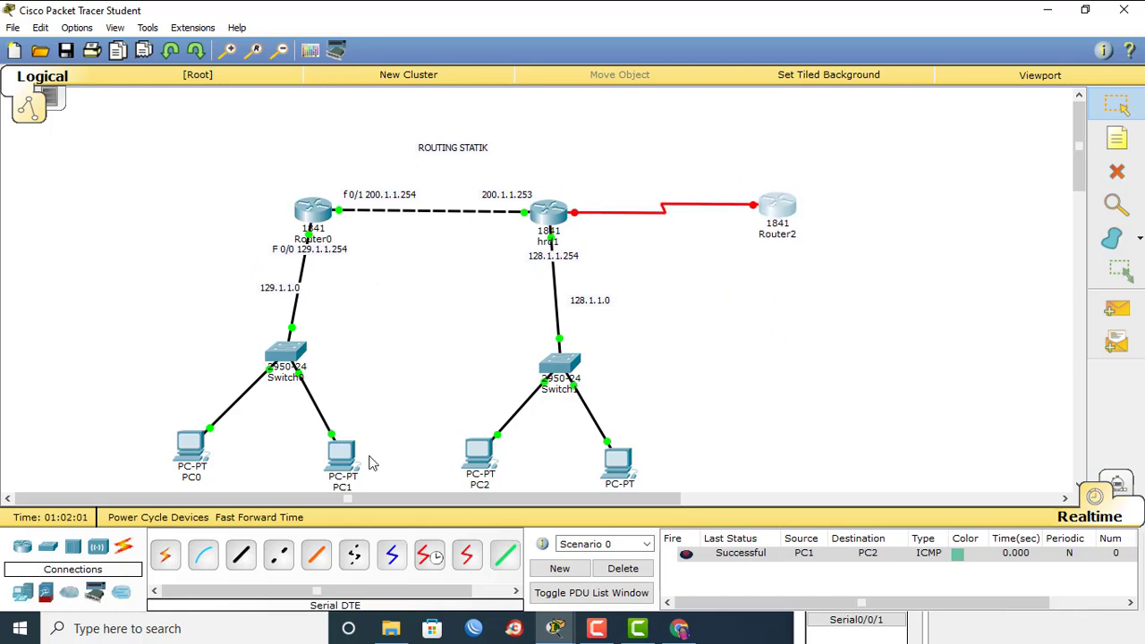
click(21, 548)
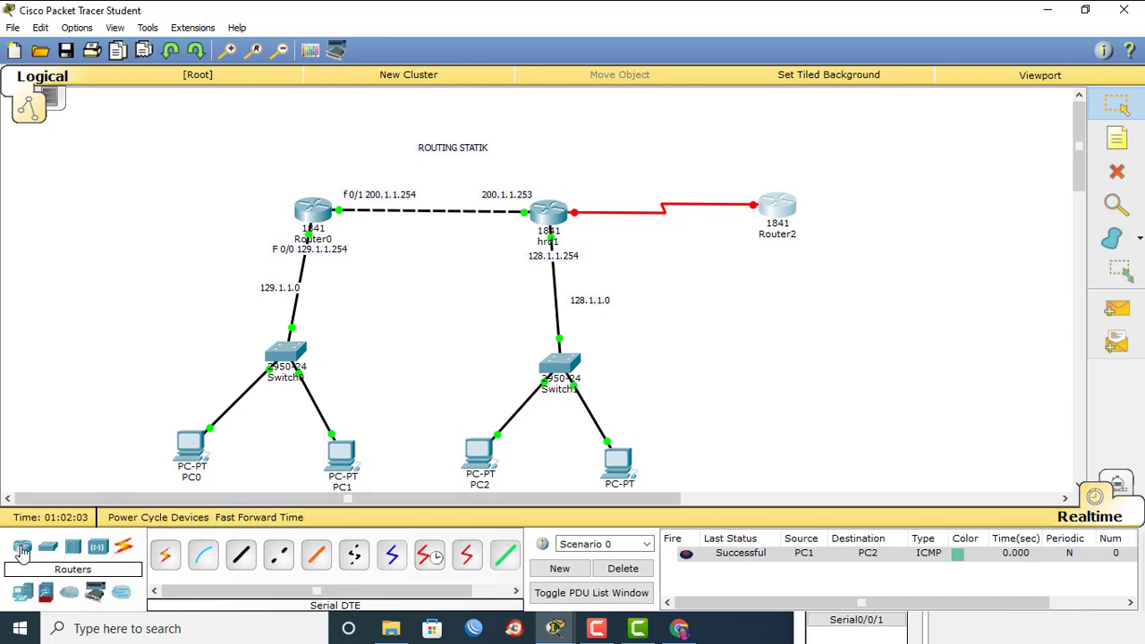
drag(170, 561, 908, 211)
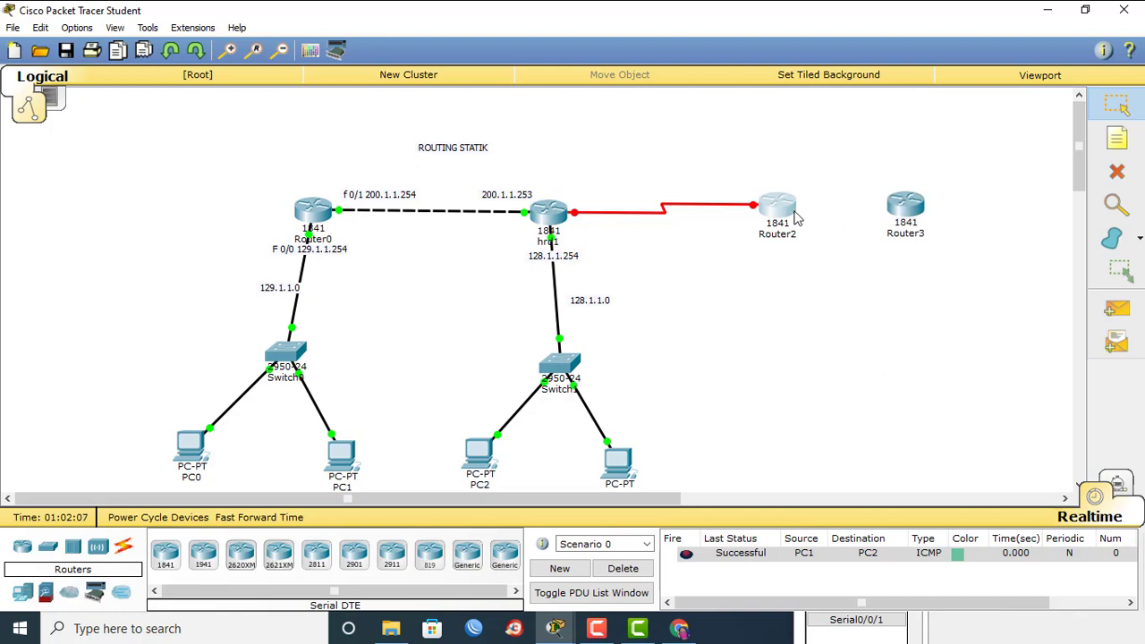
mouse_move(784, 212)
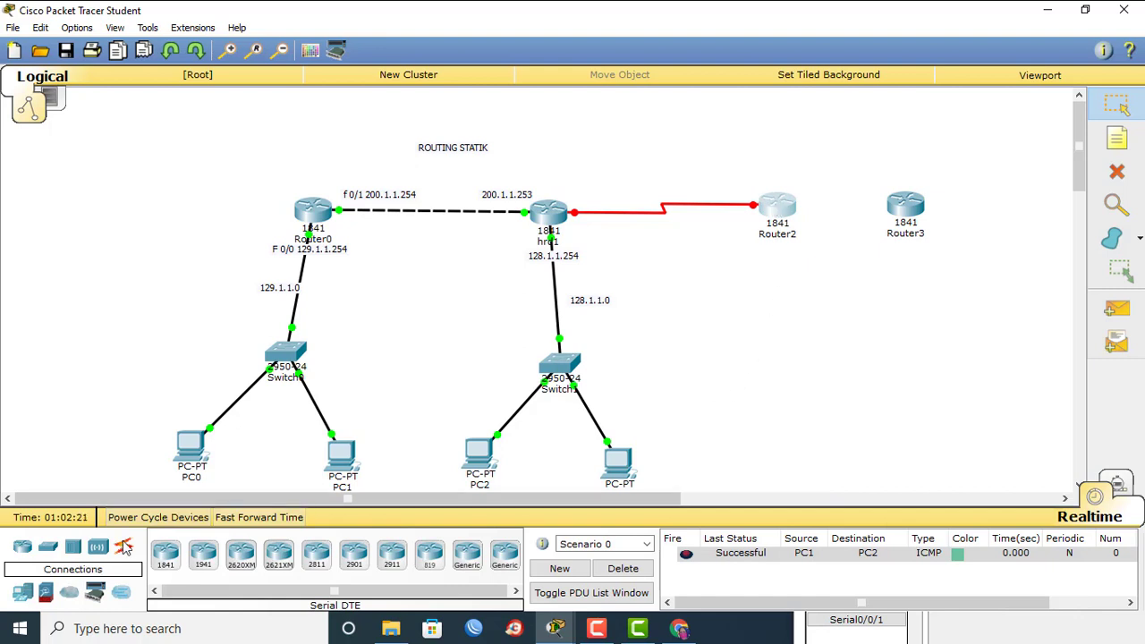
Place a 2950-24 switch below Router2 and connect Router2's FastEthernet0/0 to the switch's FastEthernet0/2 with a copper straight-through cable
click(45, 551)
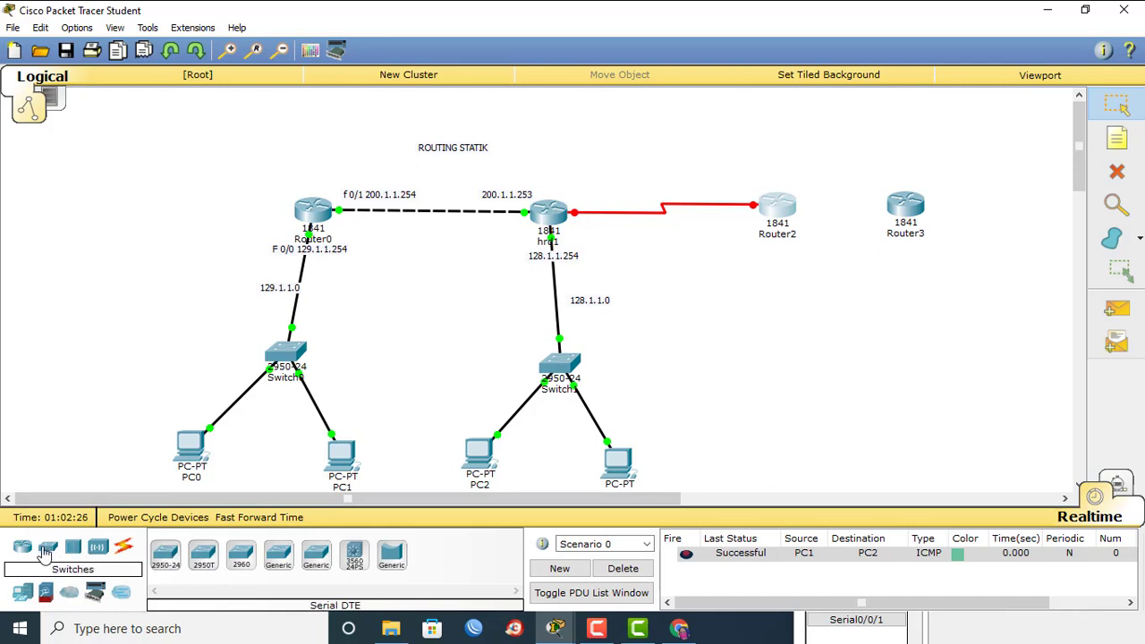
drag(165, 555, 765, 367)
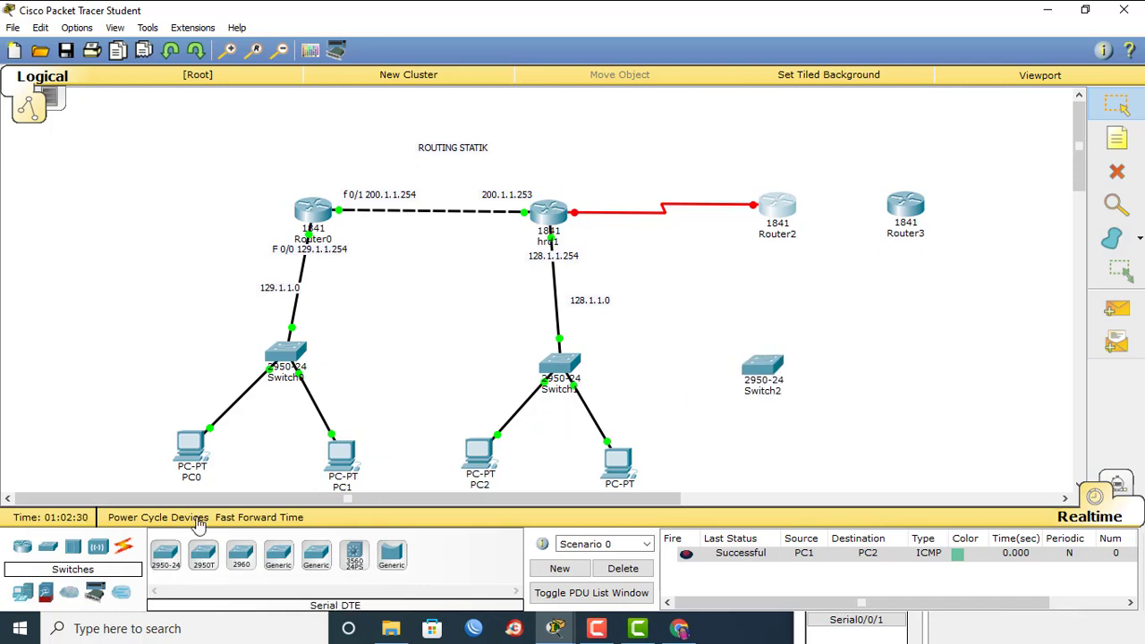
click(123, 553)
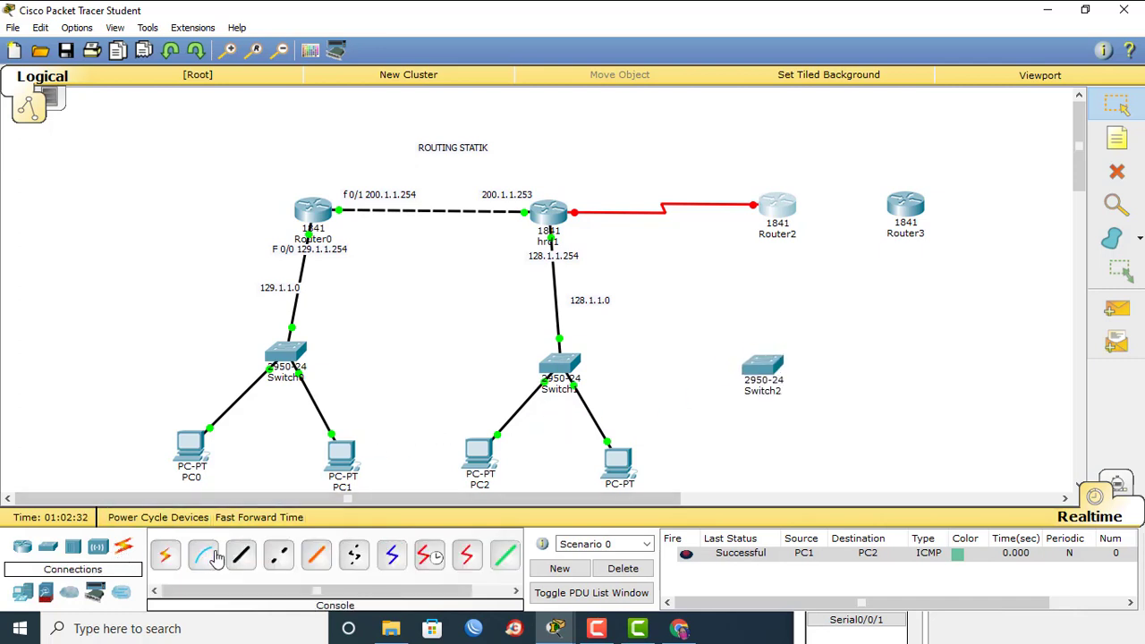
click(278, 556)
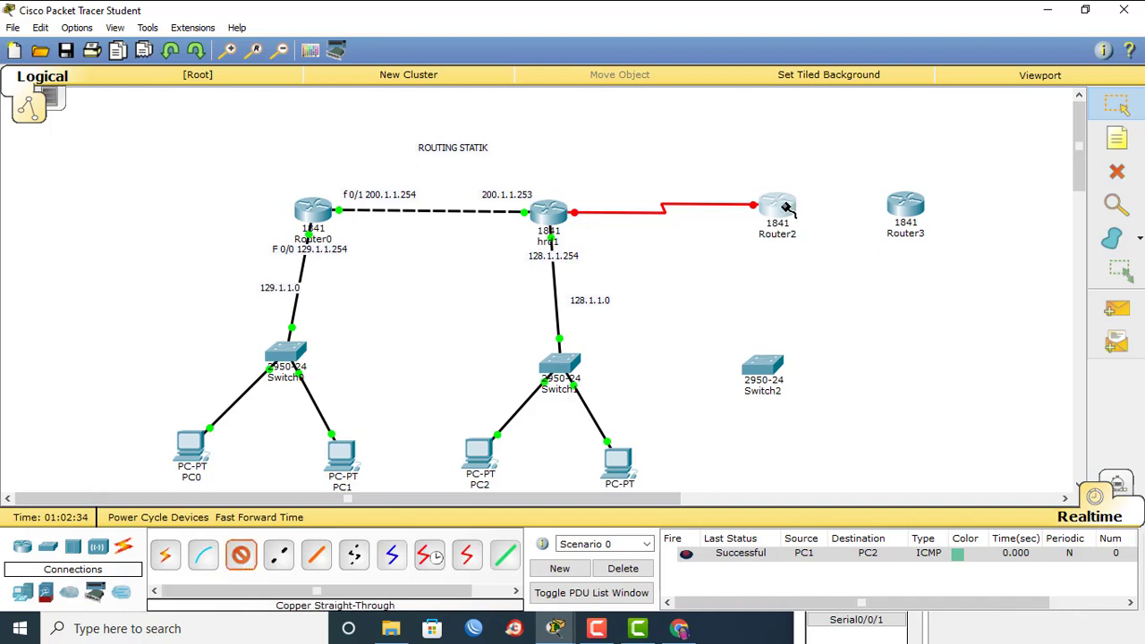
click(784, 208)
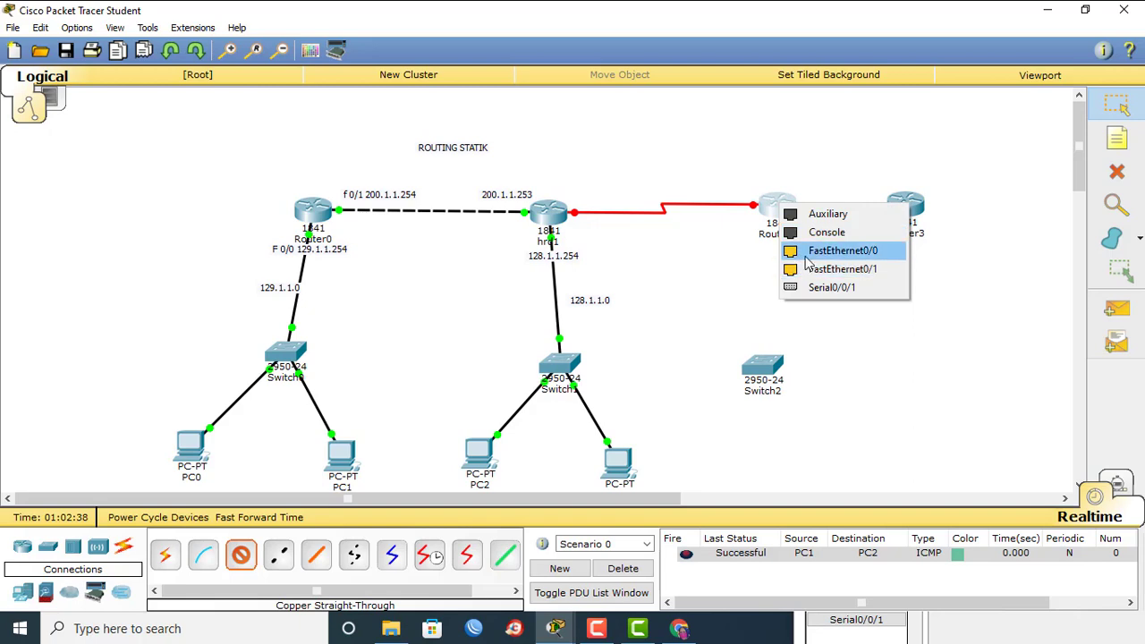
click(841, 250)
click(754, 372)
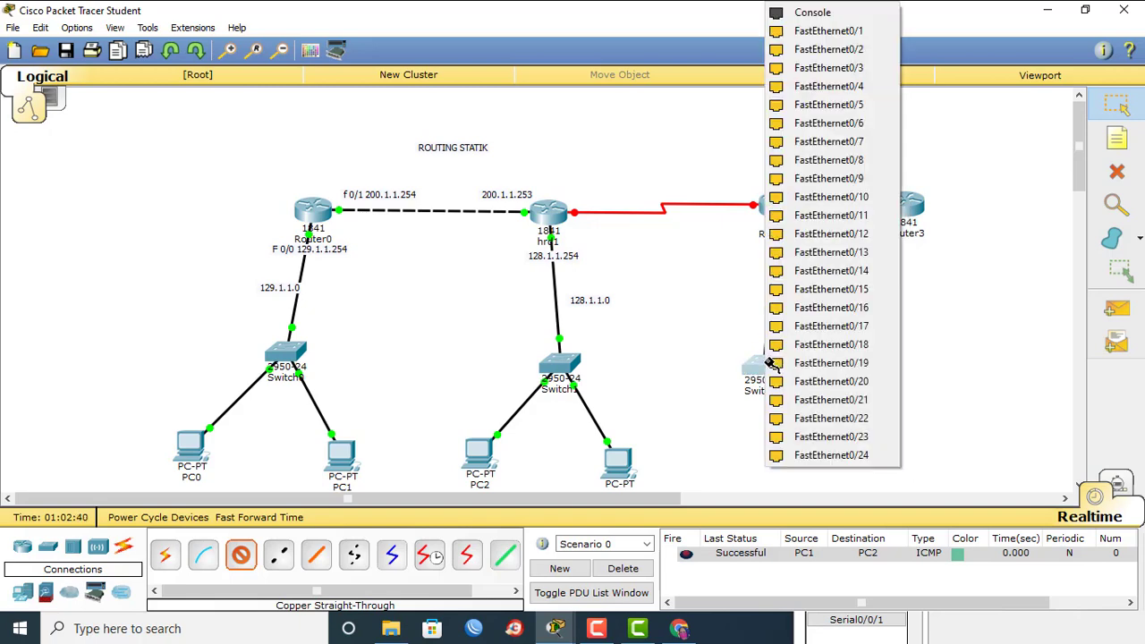
click(823, 49)
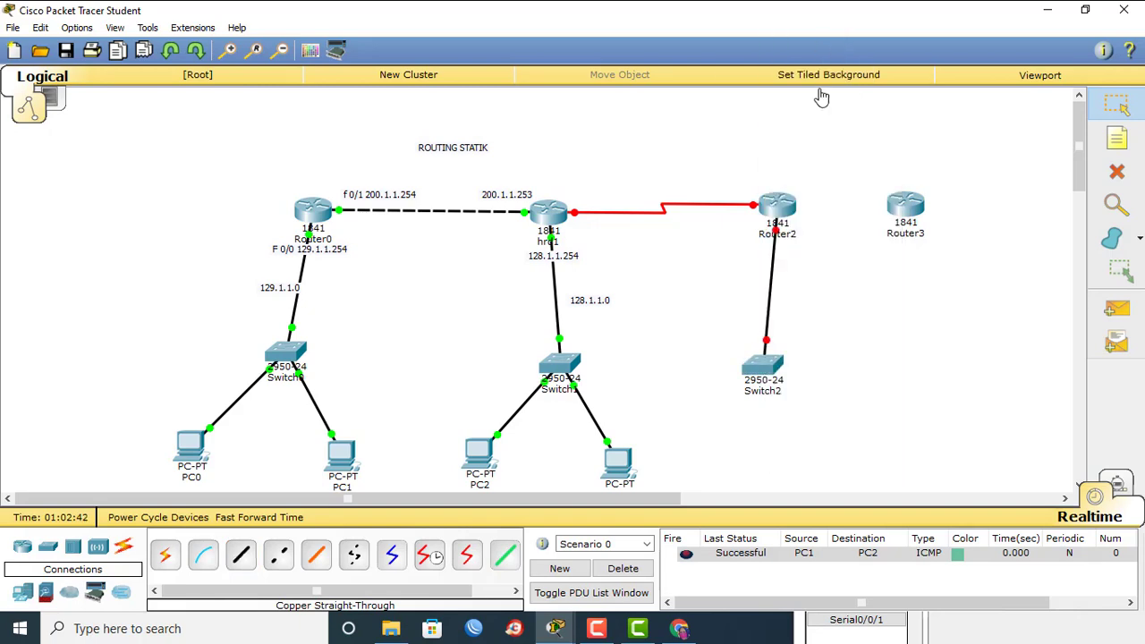
Connect Router2's FastEthernet0/1 to Router3's FastEthernet0/1 with a copper cross-over cable, and move Router3 farther away from Router2
click(241, 555)
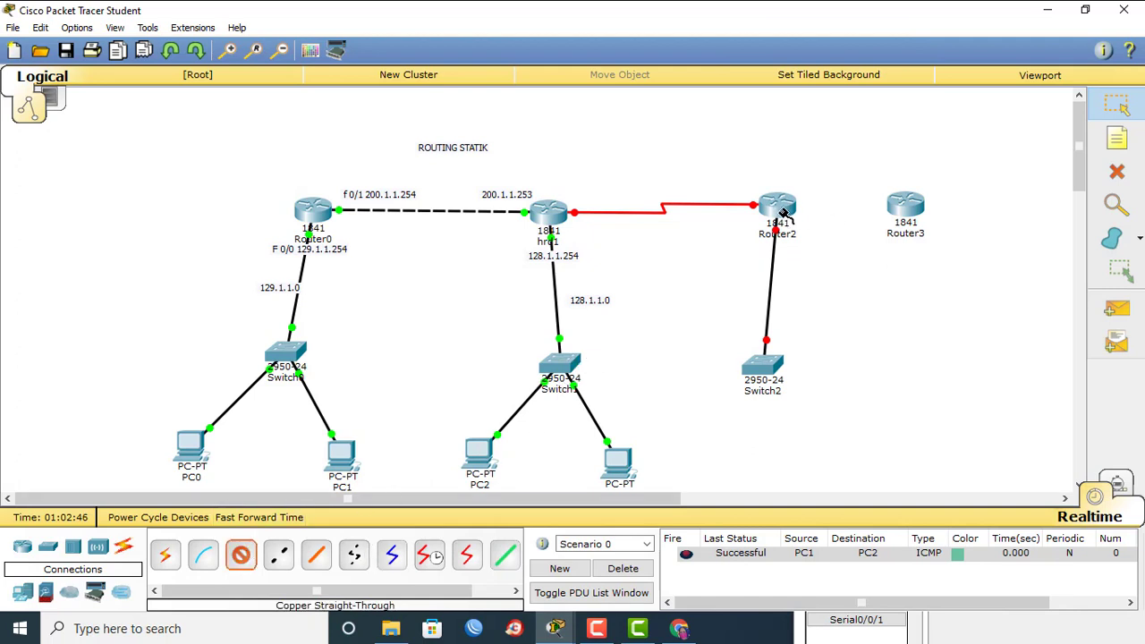
click(284, 559)
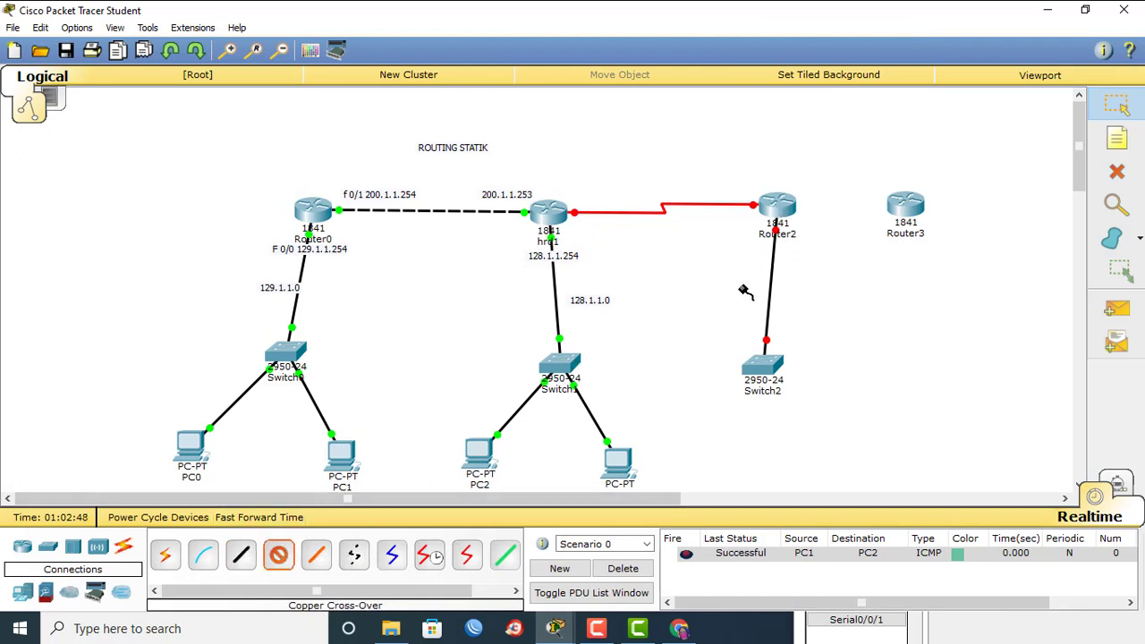
click(783, 206)
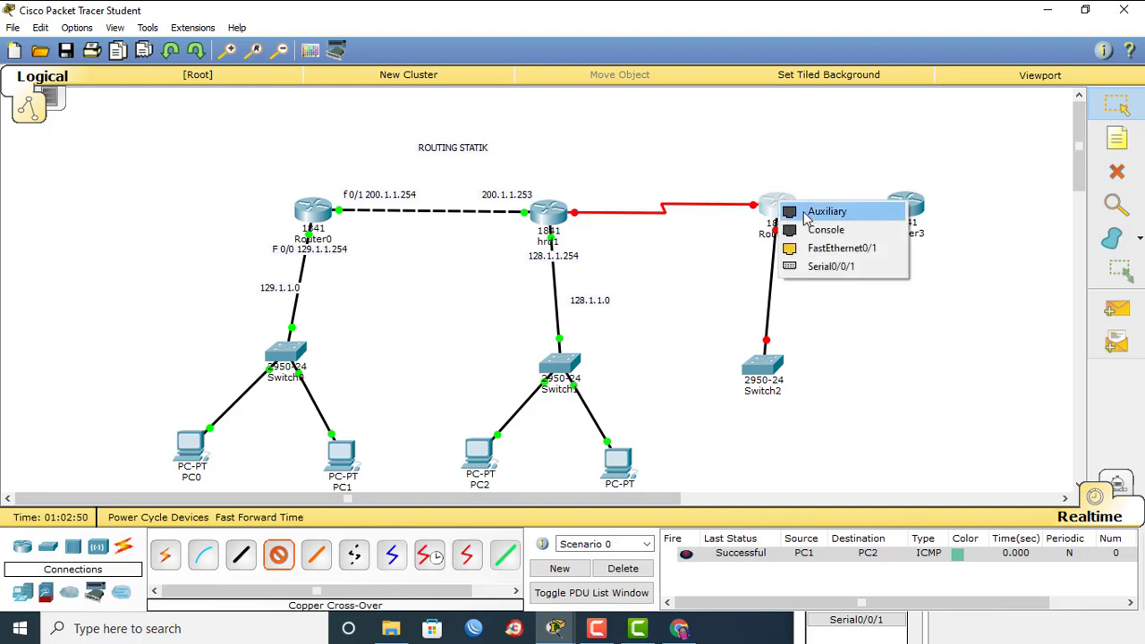
click(820, 255)
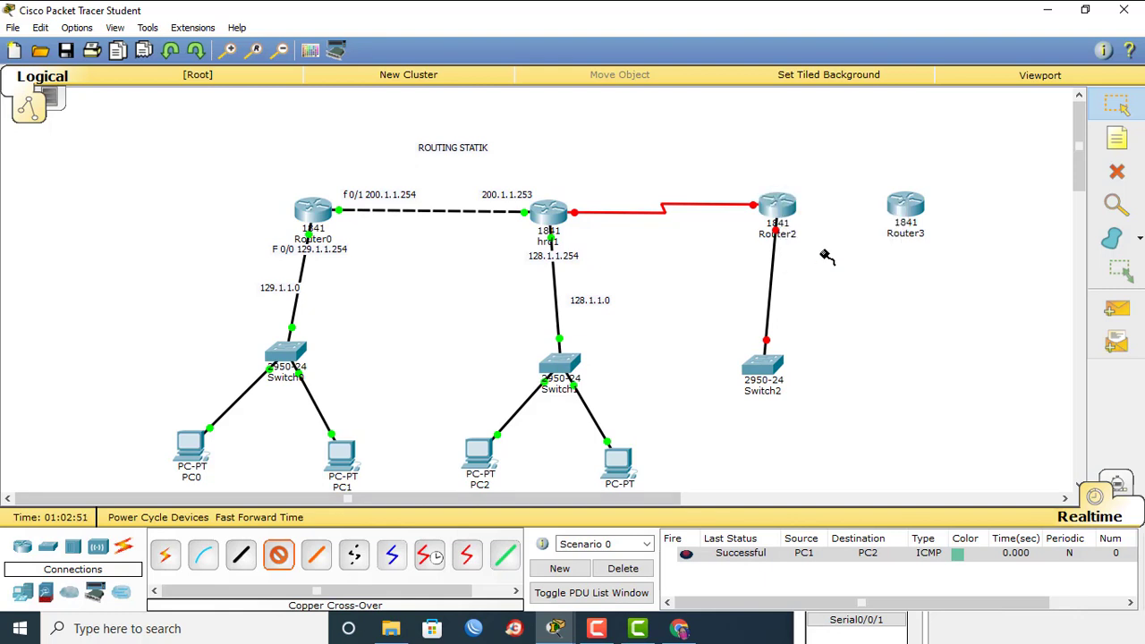
click(904, 207)
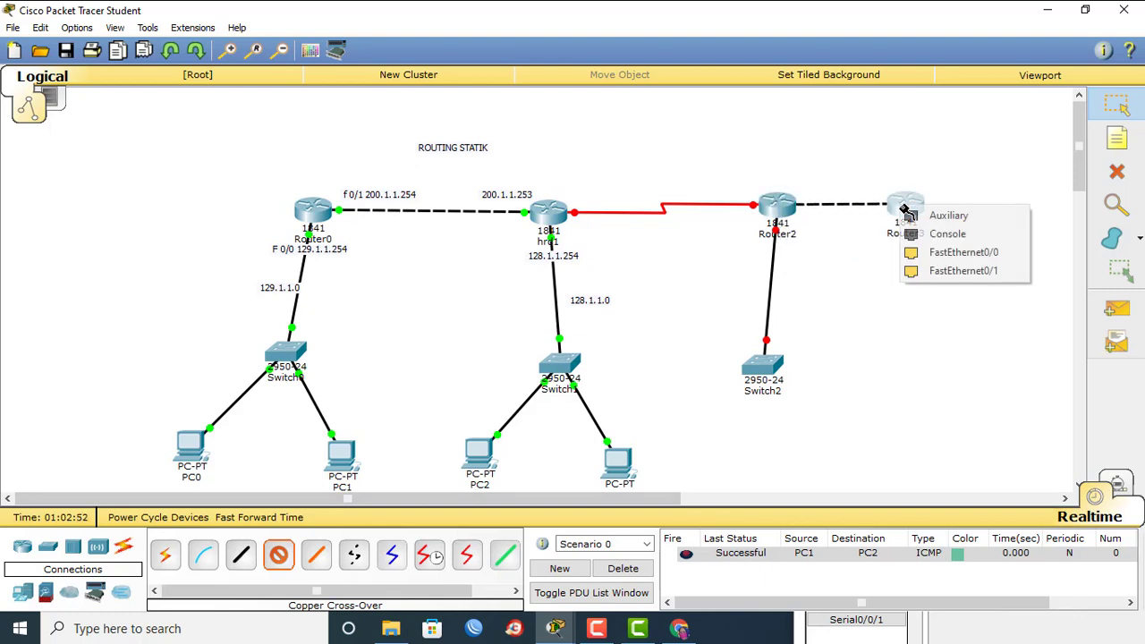
click(932, 270)
drag(915, 224, 984, 212)
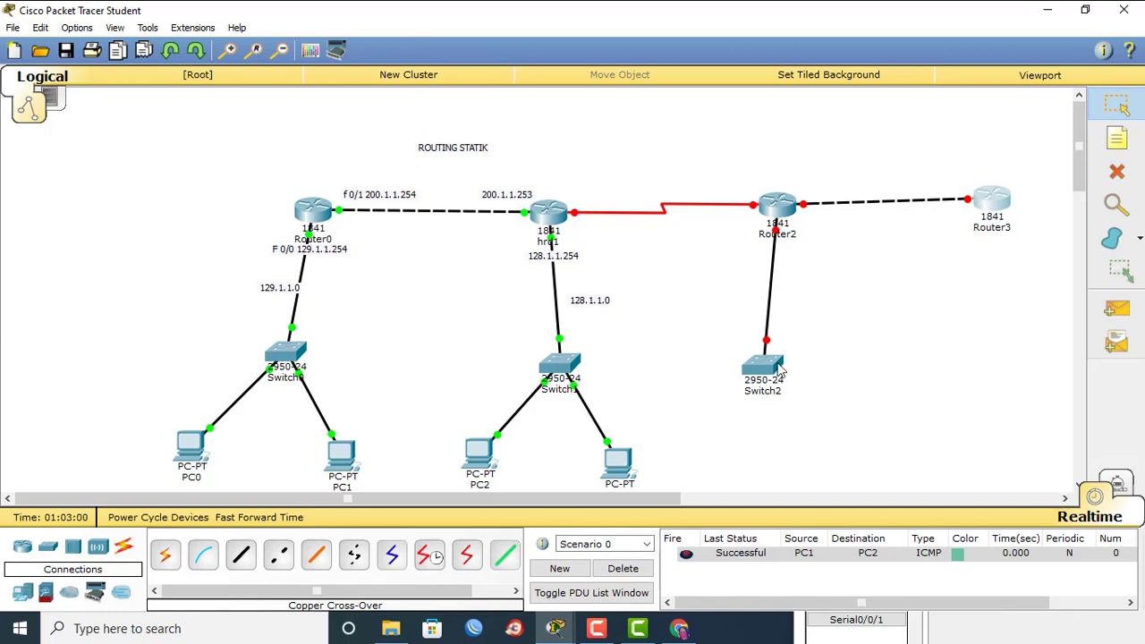
Shift Switch2 slightly to the right and place two generic PCs side by side below it
drag(777, 369, 810, 360)
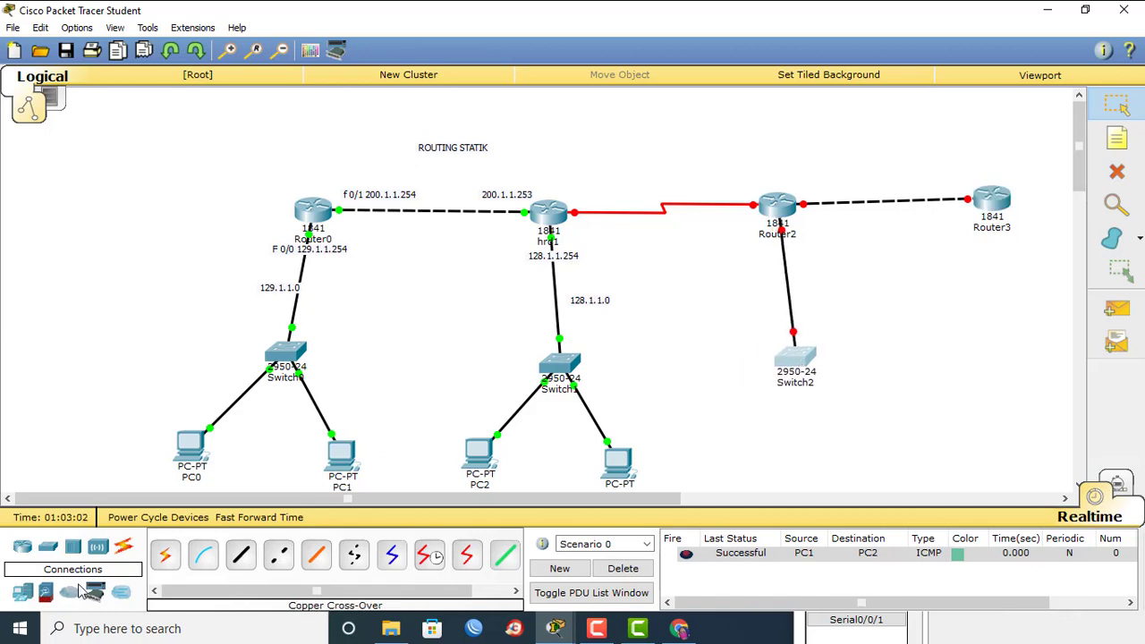
click(20, 595)
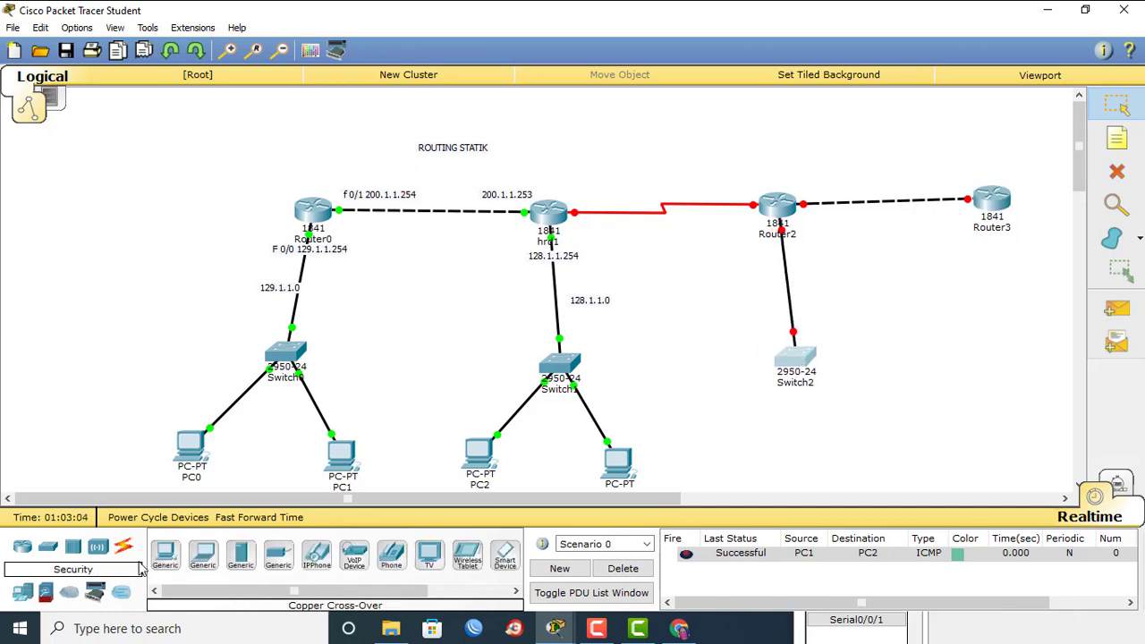
drag(164, 555, 734, 464)
drag(171, 562, 847, 465)
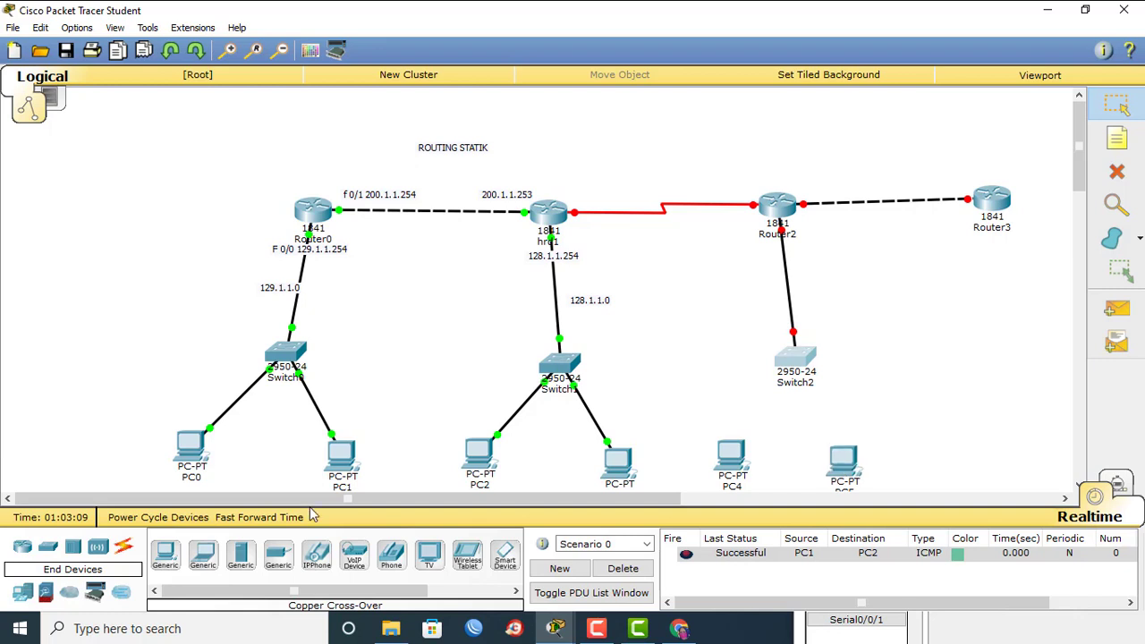
Connect Switch2's FastEthernet0/2 to PC4's FastEthernet0 with a copper straight-through cable
click(125, 550)
click(240, 555)
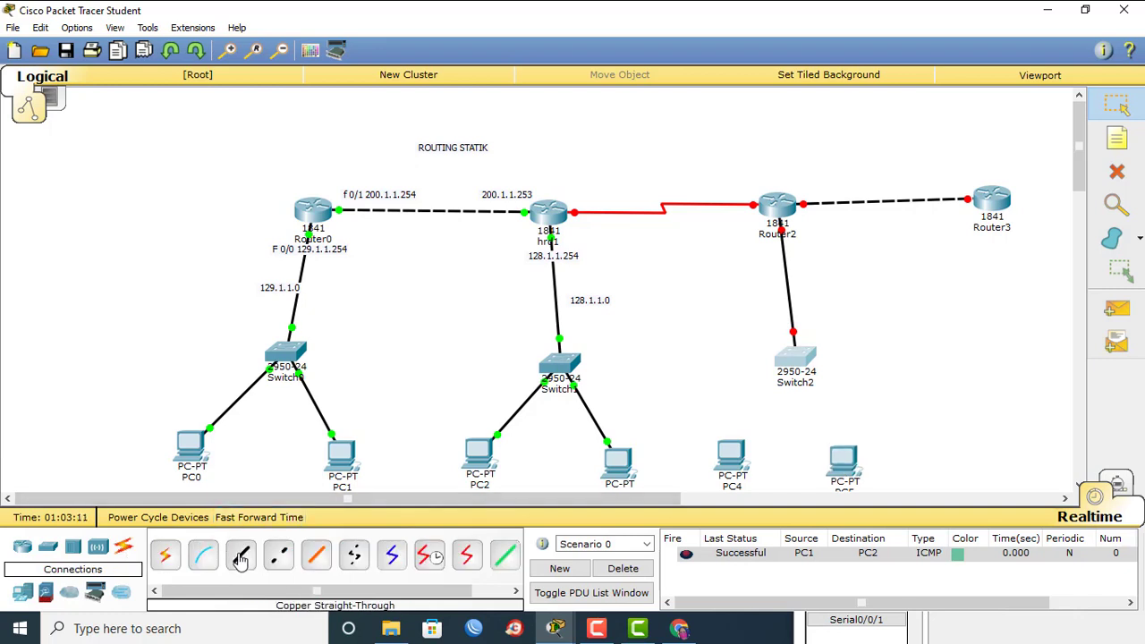
click(800, 361)
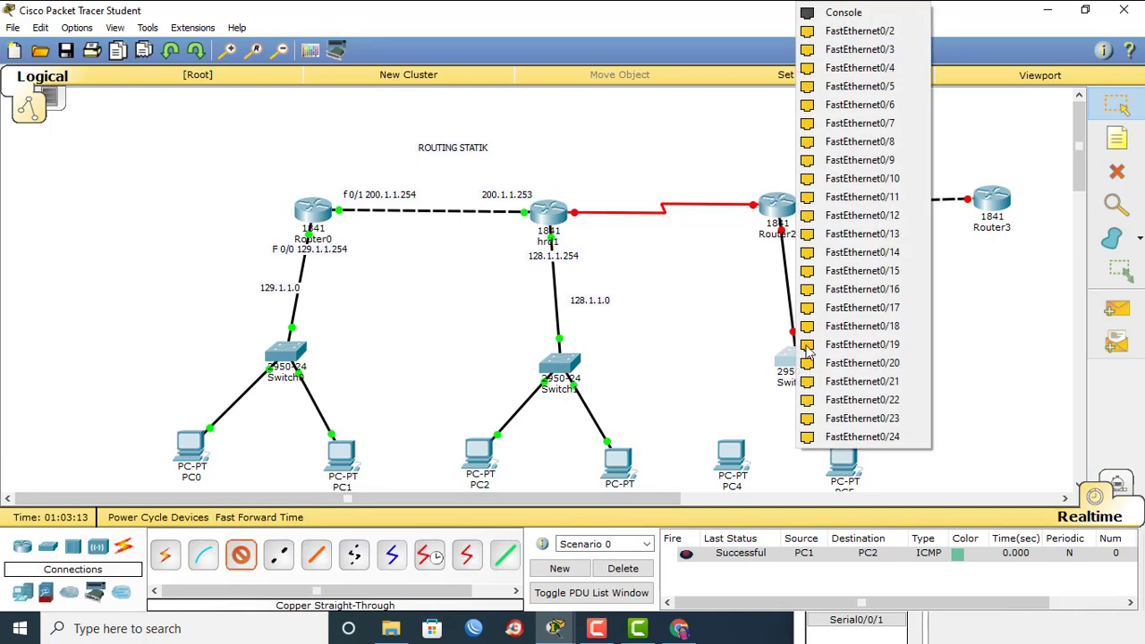
click(826, 50)
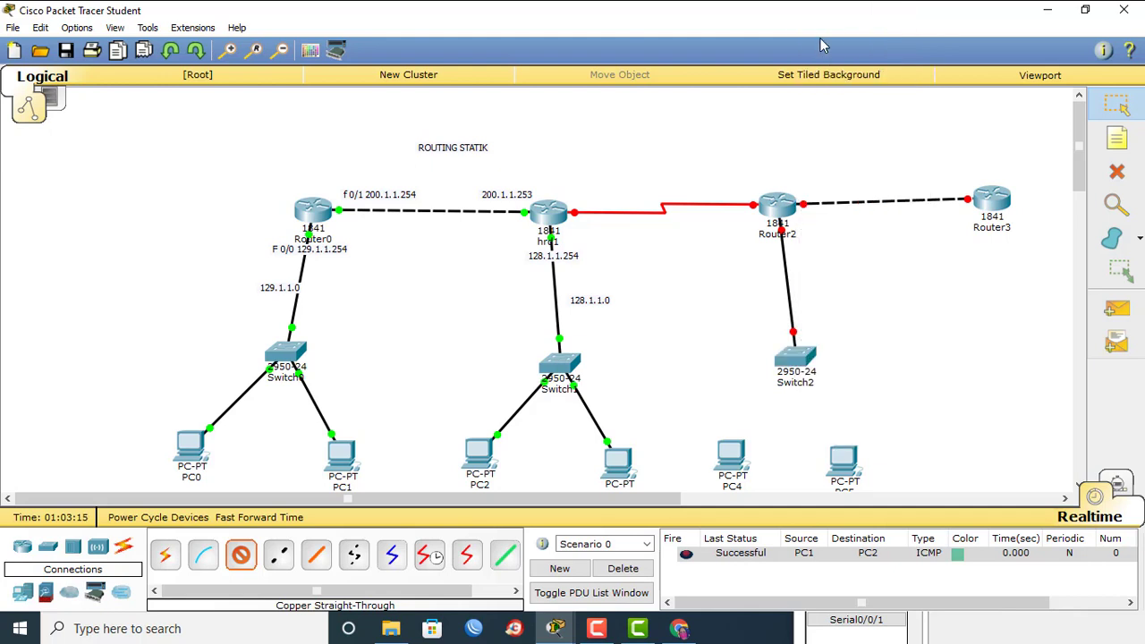
click(729, 467)
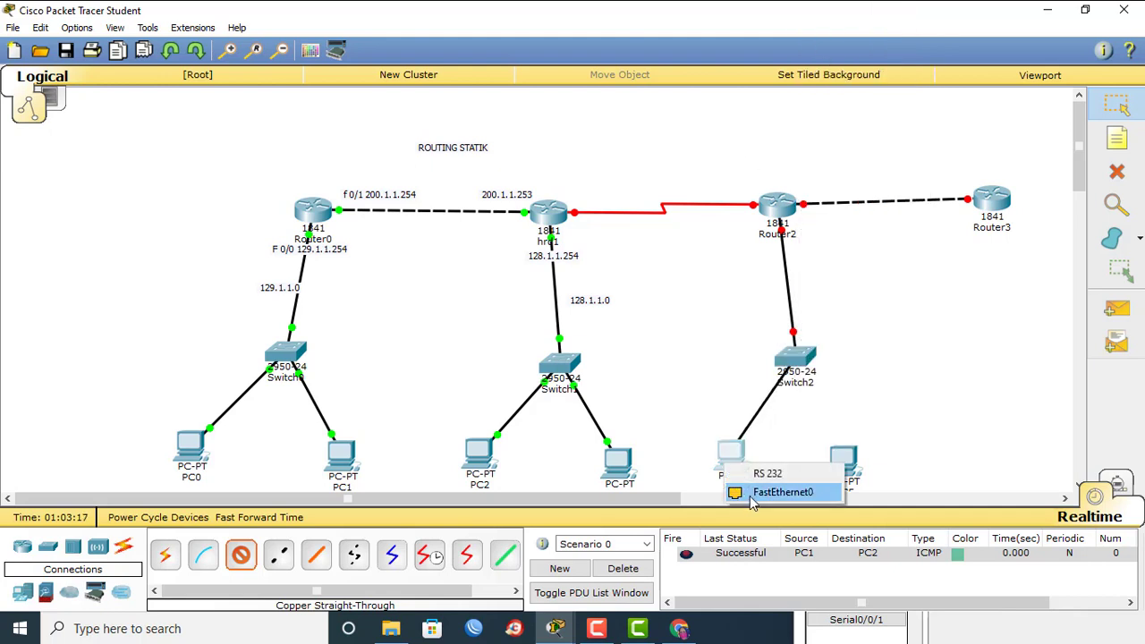
click(763, 494)
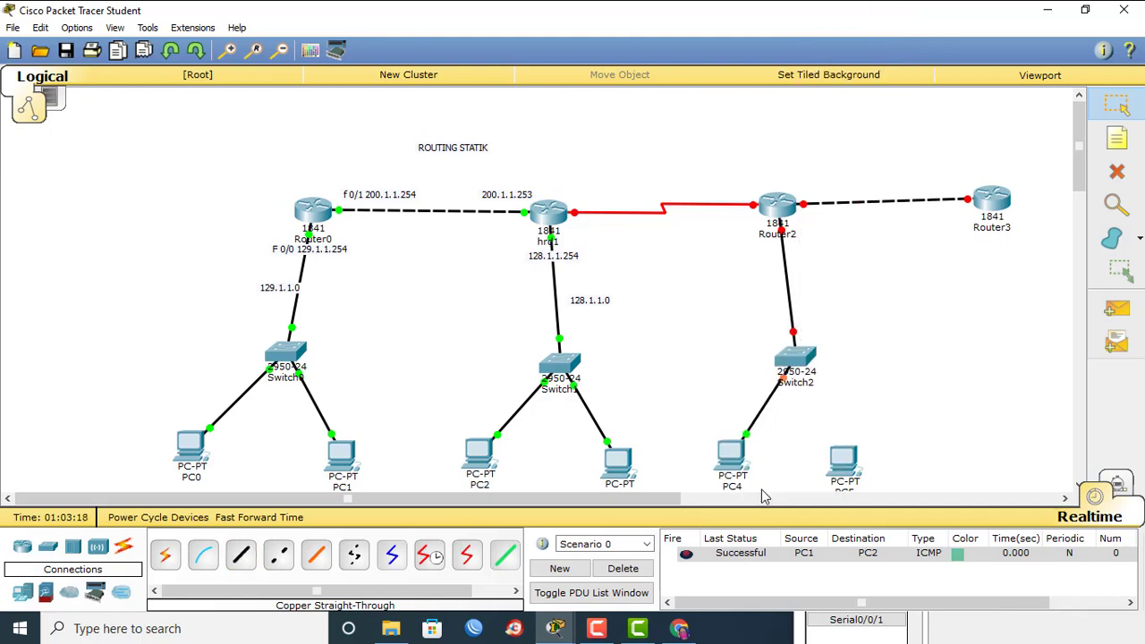
Connect Switch2 to PC5 with a copper straight-through cable, using the switch's next free FastEthernet port
click(241, 556)
click(785, 367)
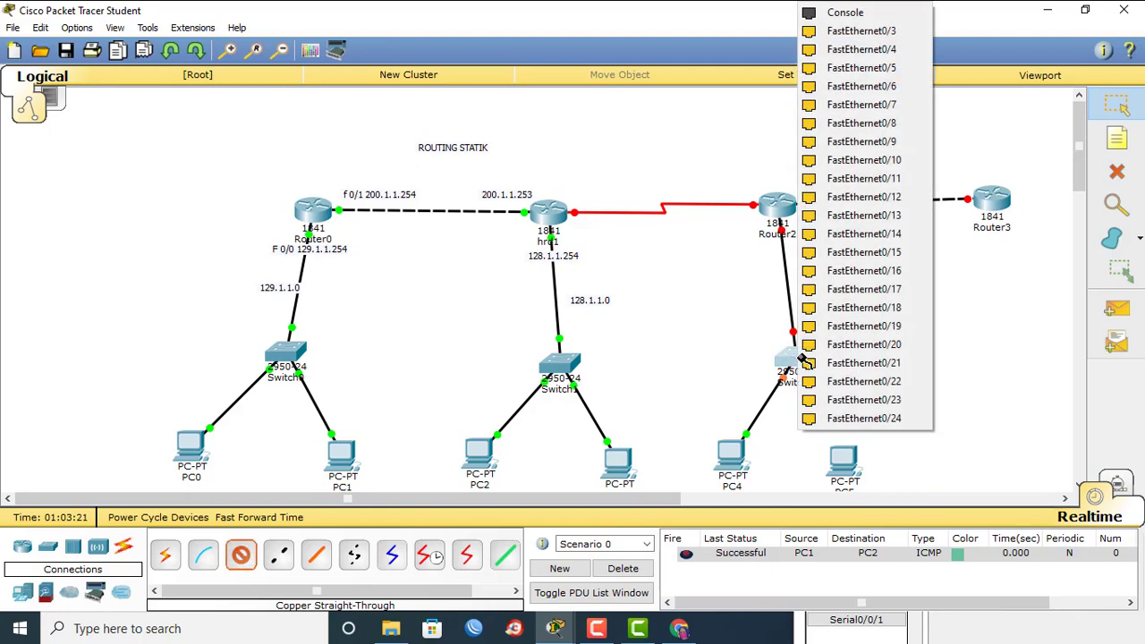
click(841, 50)
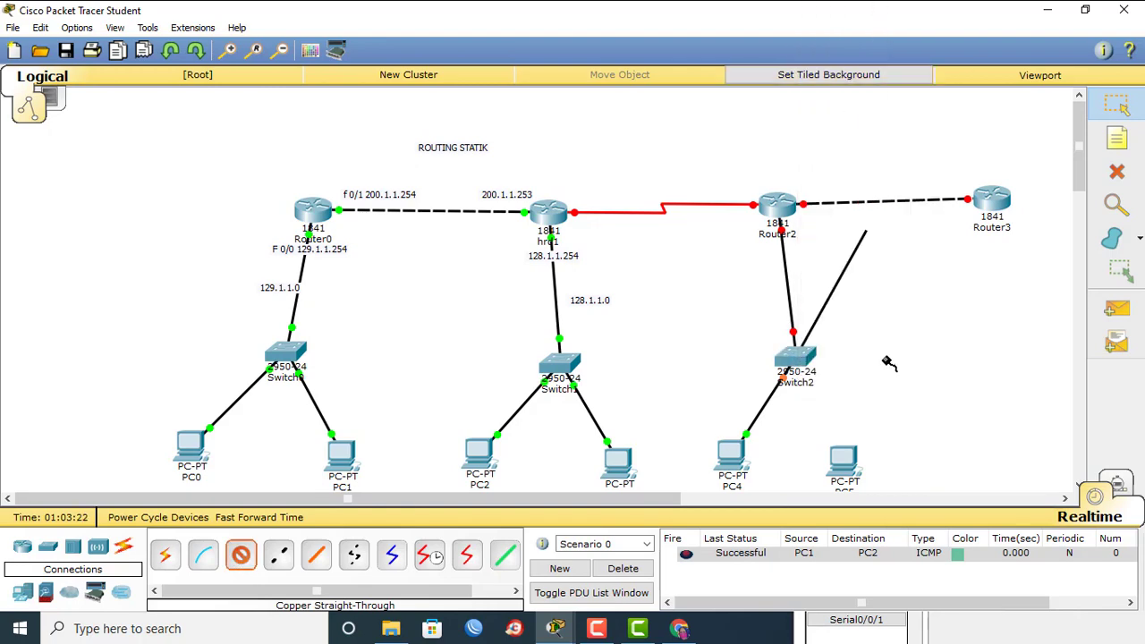
click(859, 479)
click(872, 492)
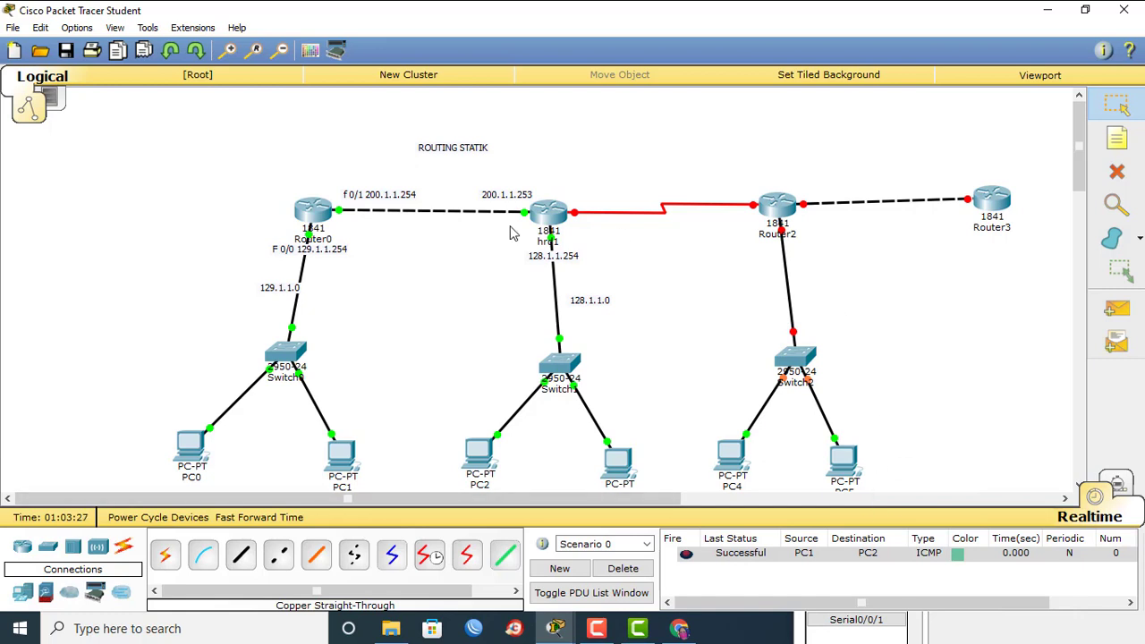
Set hrd1's Serial0/0/0 interface to IP address 200.2.1.254 with subnet mask 255.255.255.0
mouse_move(552, 217)
click(550, 218)
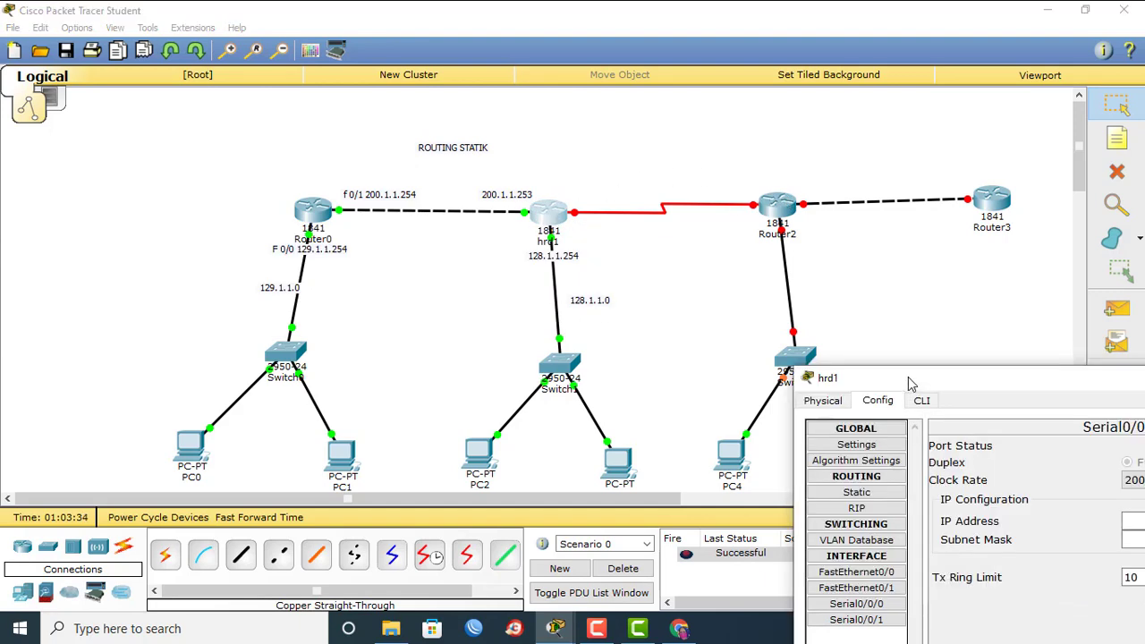
drag(911, 383, 849, 260)
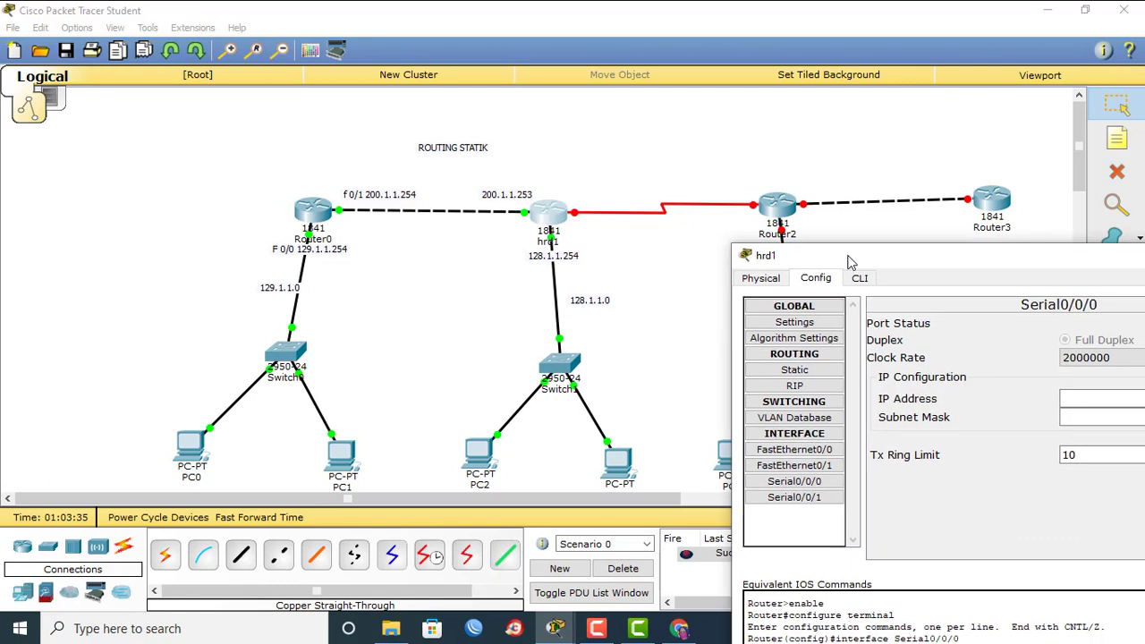
click(812, 483)
drag(894, 253, 374, 293)
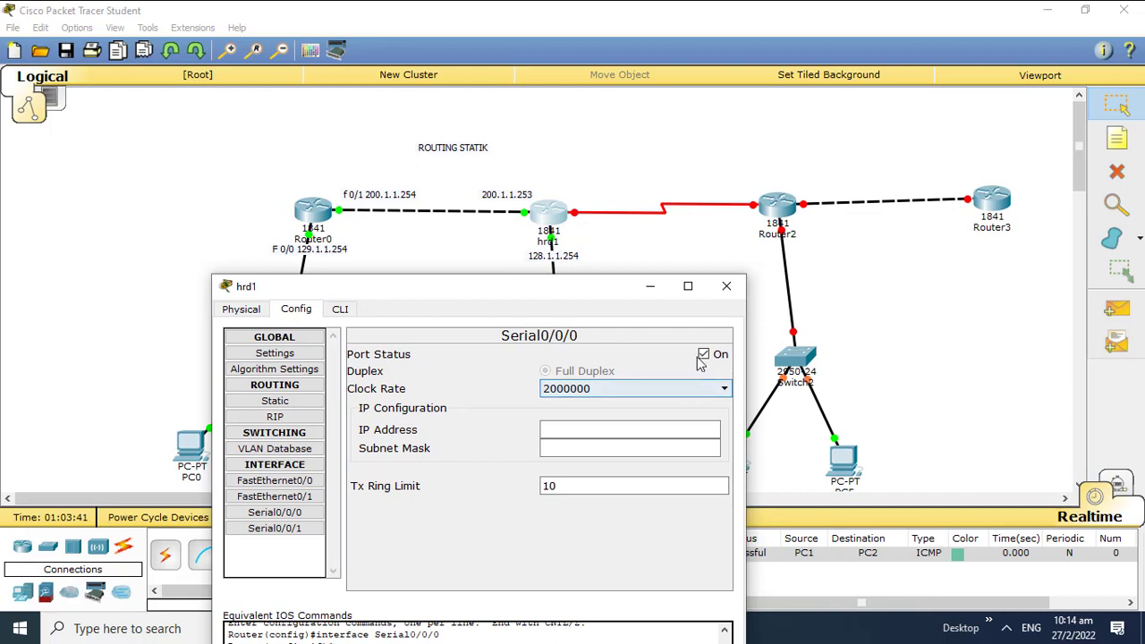
click(591, 433)
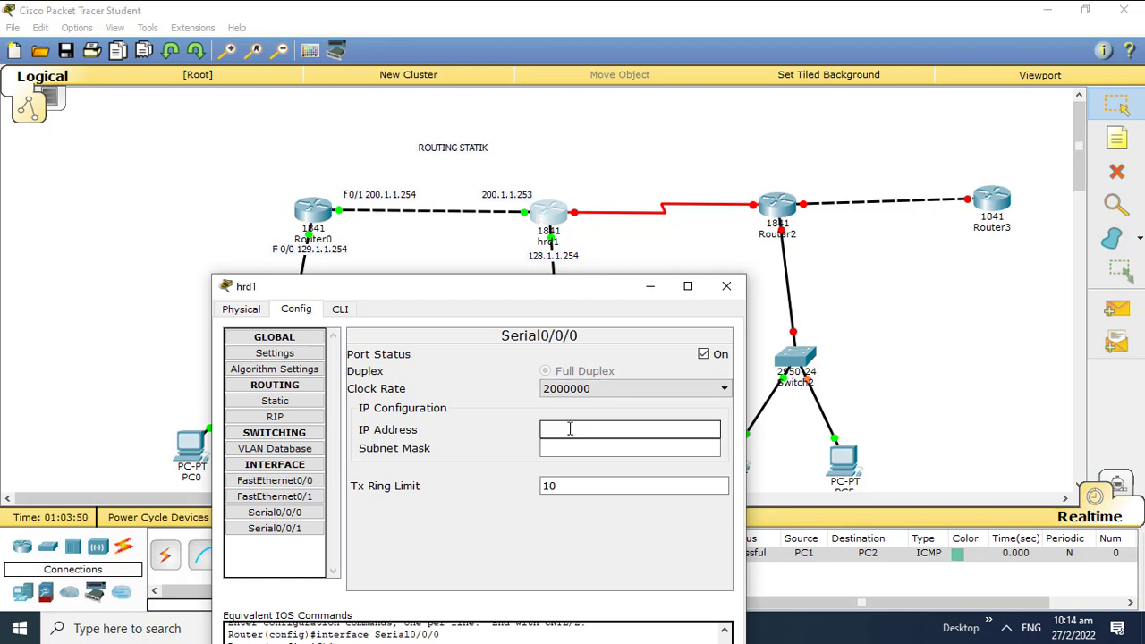
text(200.2.)
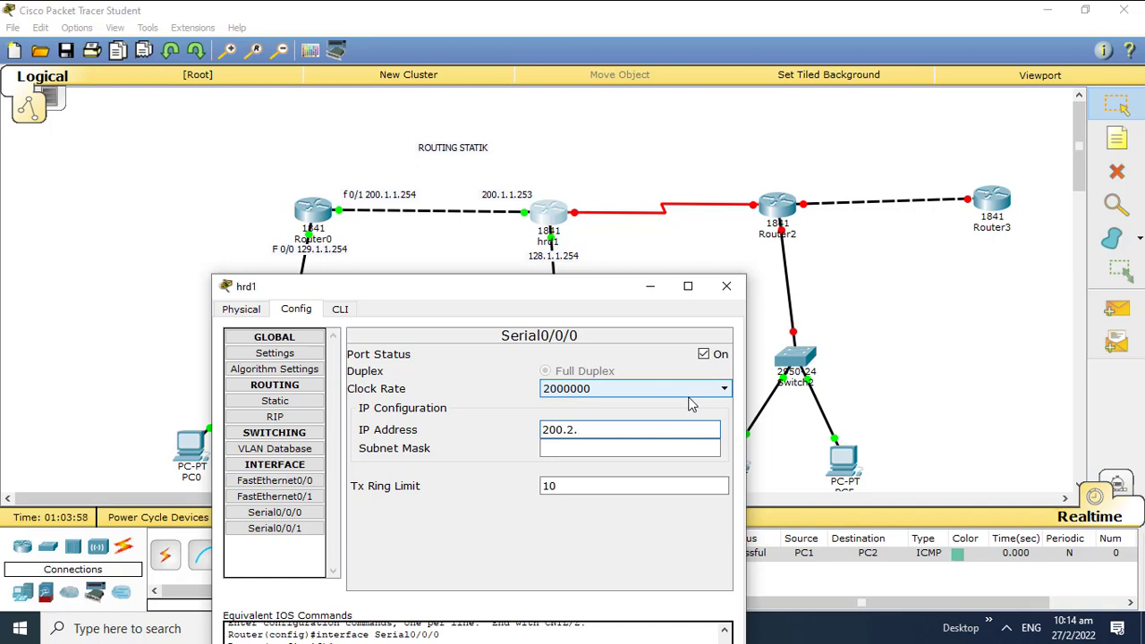
text(254)
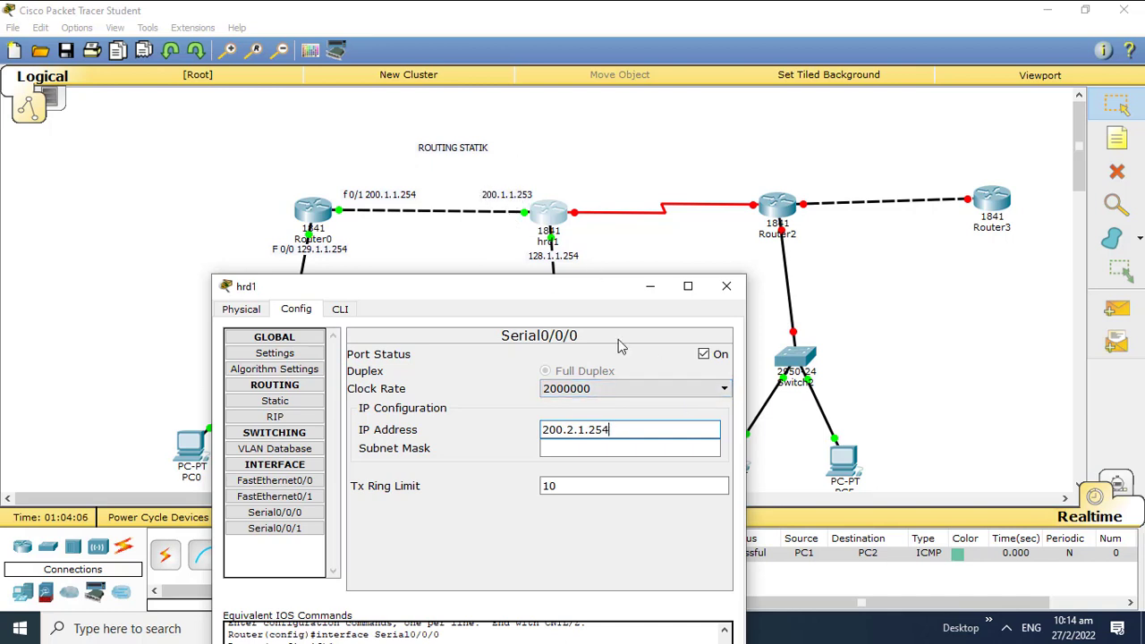
click(582, 450)
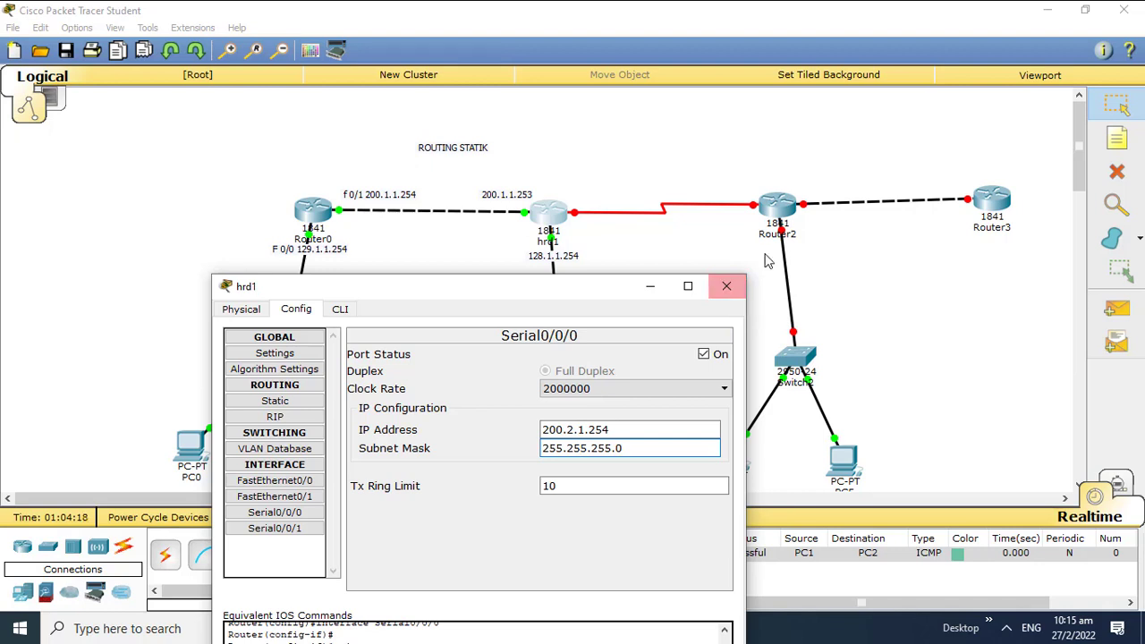
Copy hrd1's serial IP address and add it as a note reading 200.2.1.254 above the serial link beside hrd1
click(626, 431)
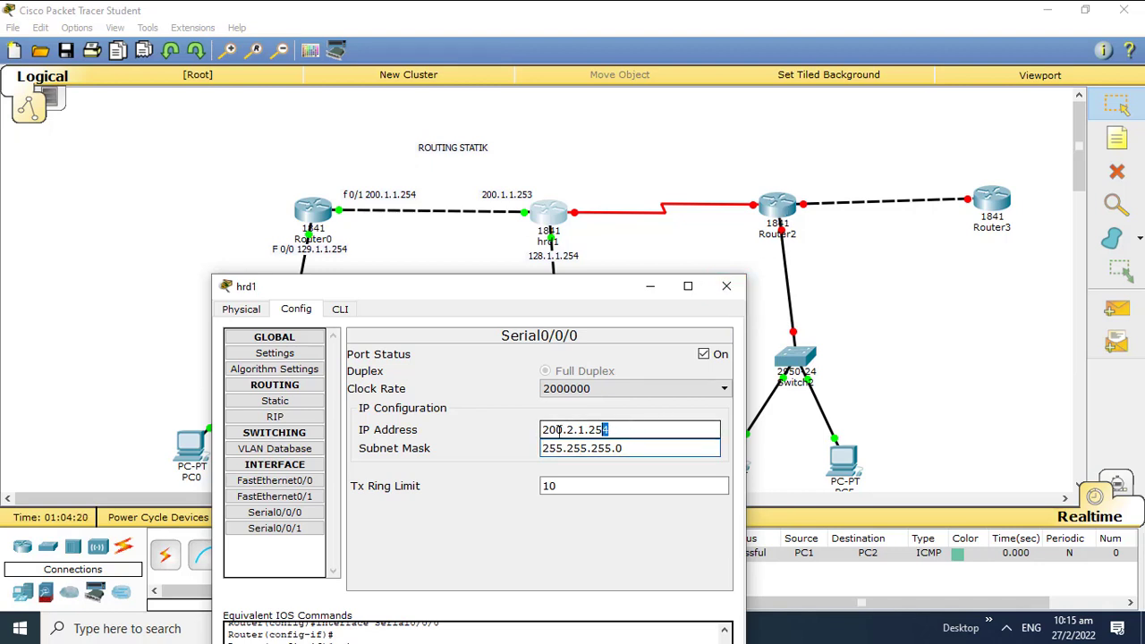
drag(617, 431, 427, 436)
key(ctrl+c)
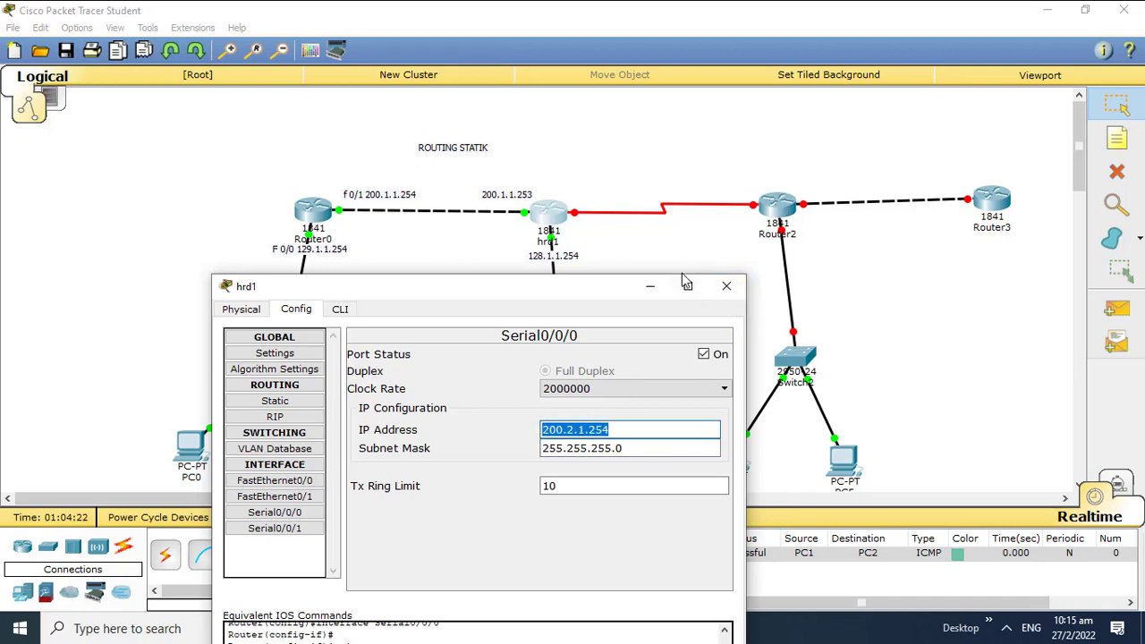
click(740, 290)
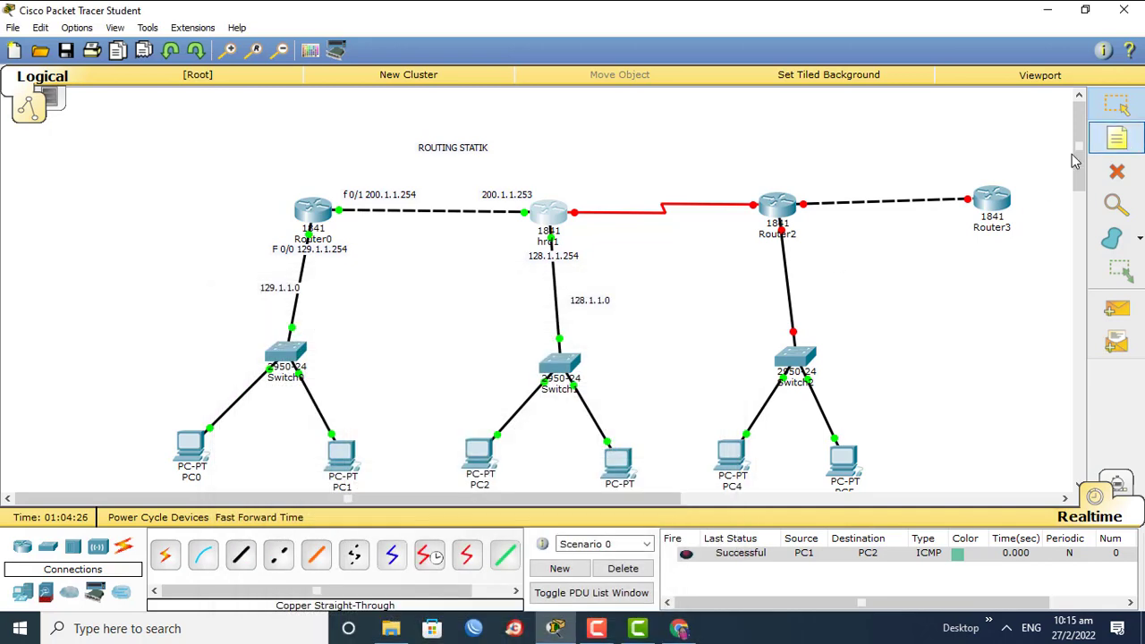
click(1117, 139)
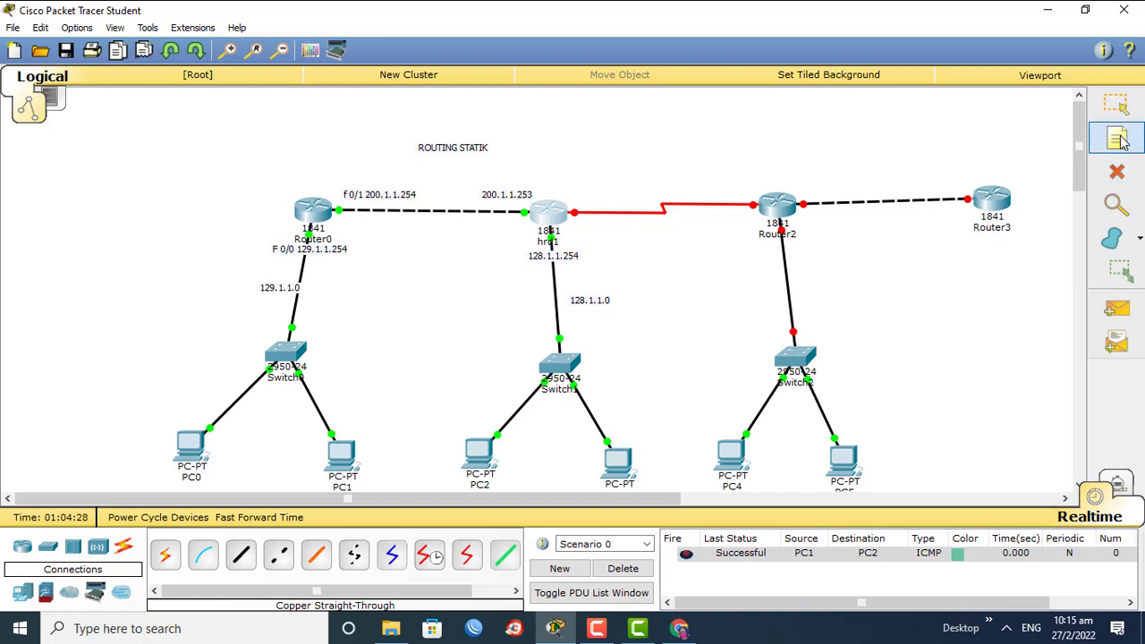
click(586, 187)
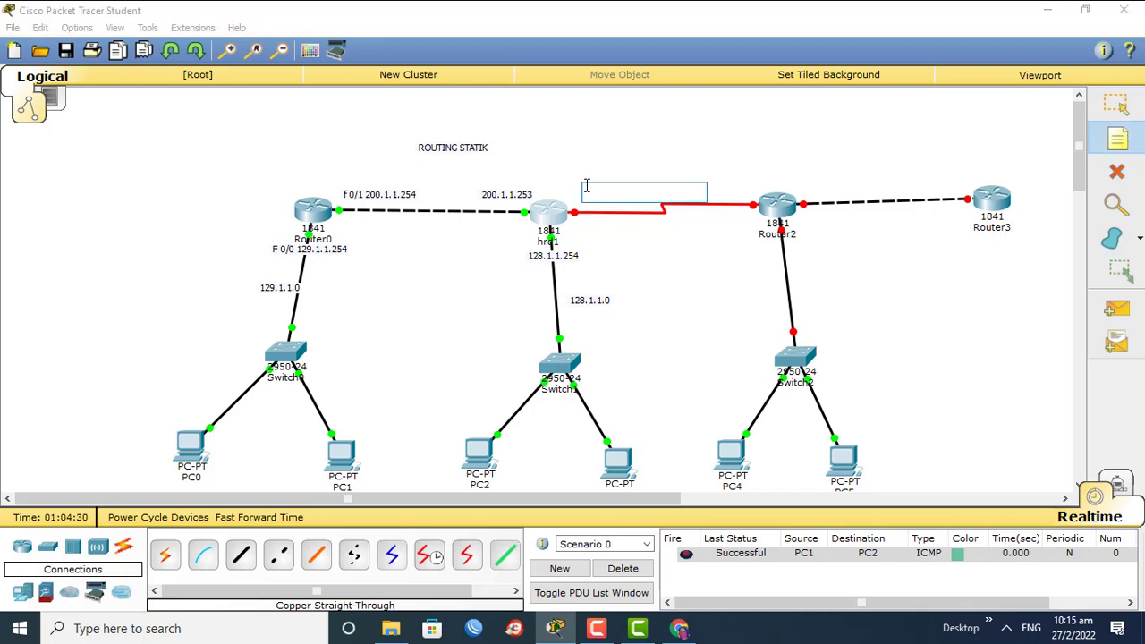
key(ctrl+v)
key(Escape)
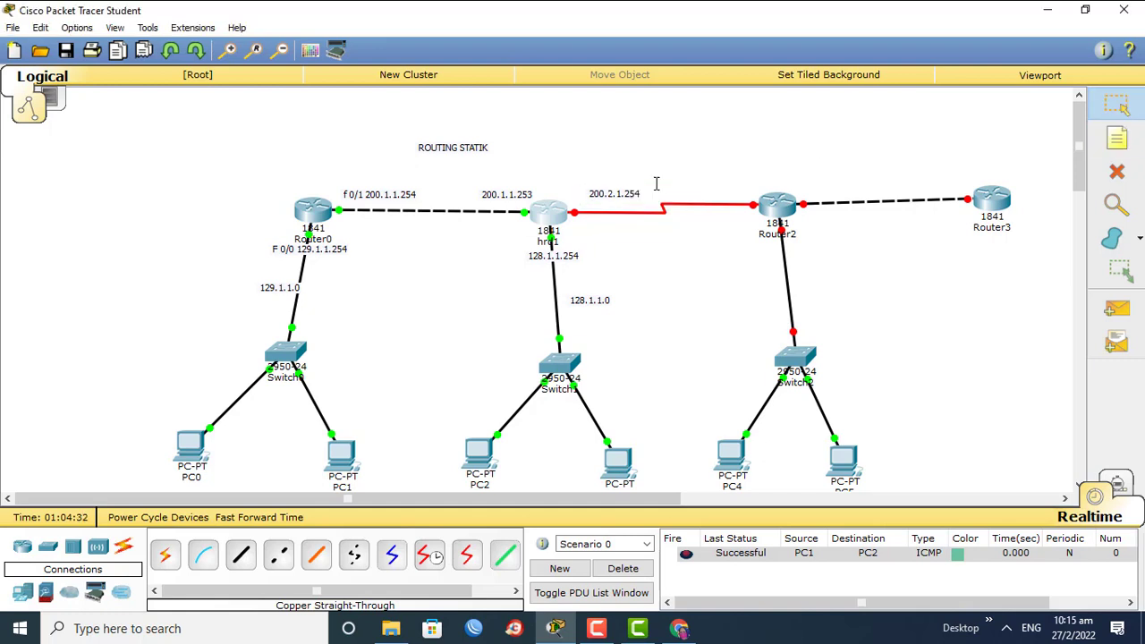
Set Router2's Serial0/0/0 interface to IP address 200.2.1.253 with subnet mask 255.255.255.0 and turn the port on
click(771, 208)
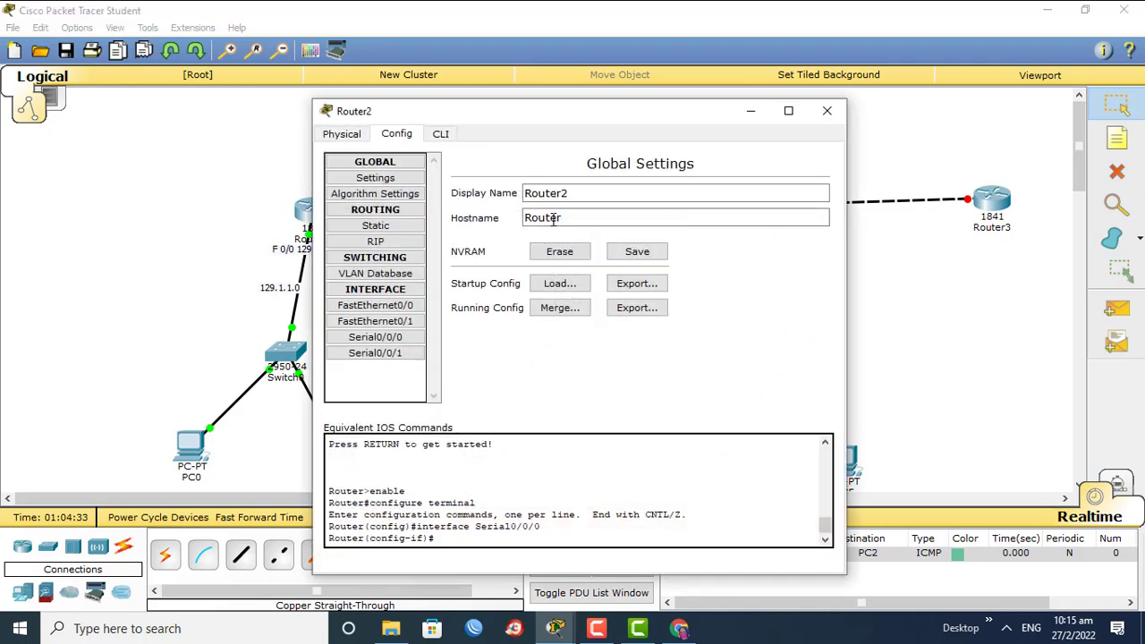
click(411, 336)
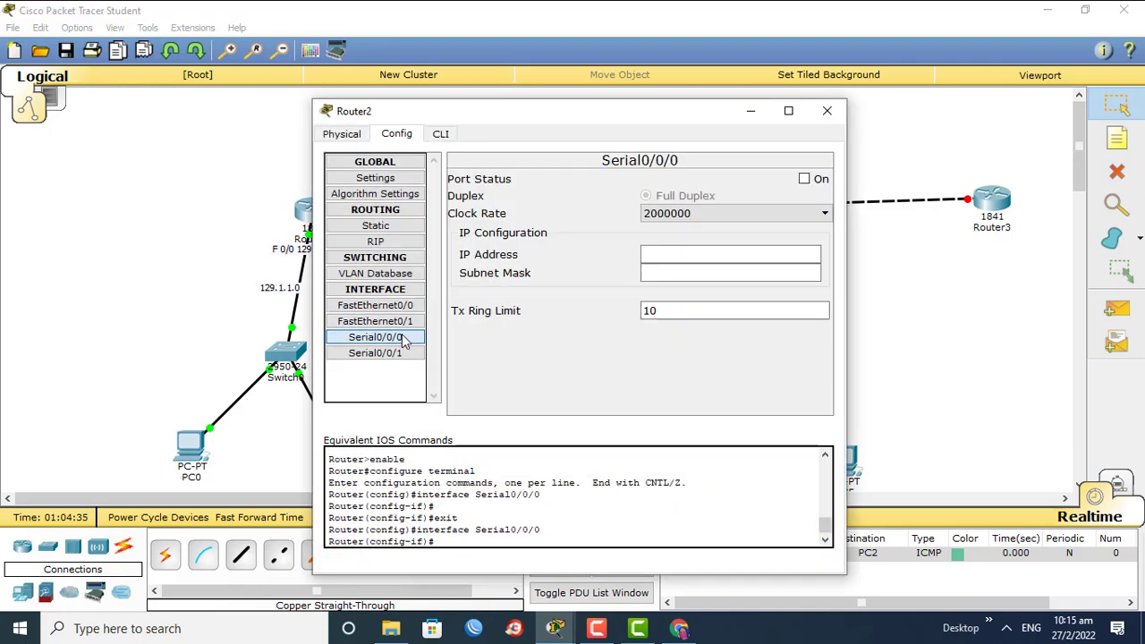
click(681, 258)
key(ctrl+v)
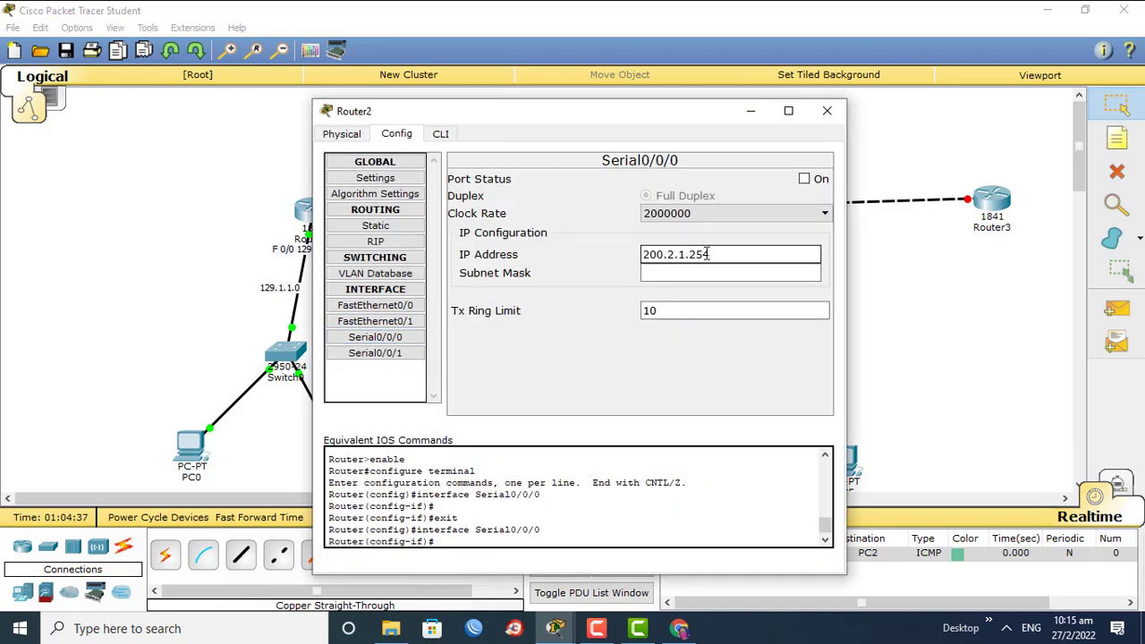
drag(705, 255, 715, 255)
text(3)
key(Tab)
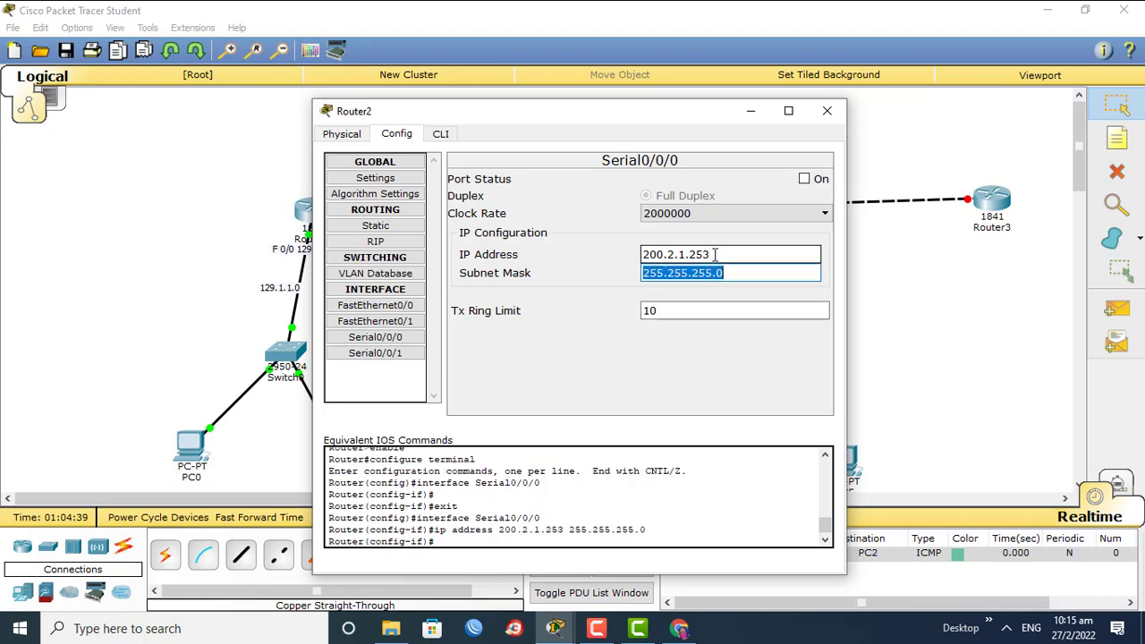
click(804, 180)
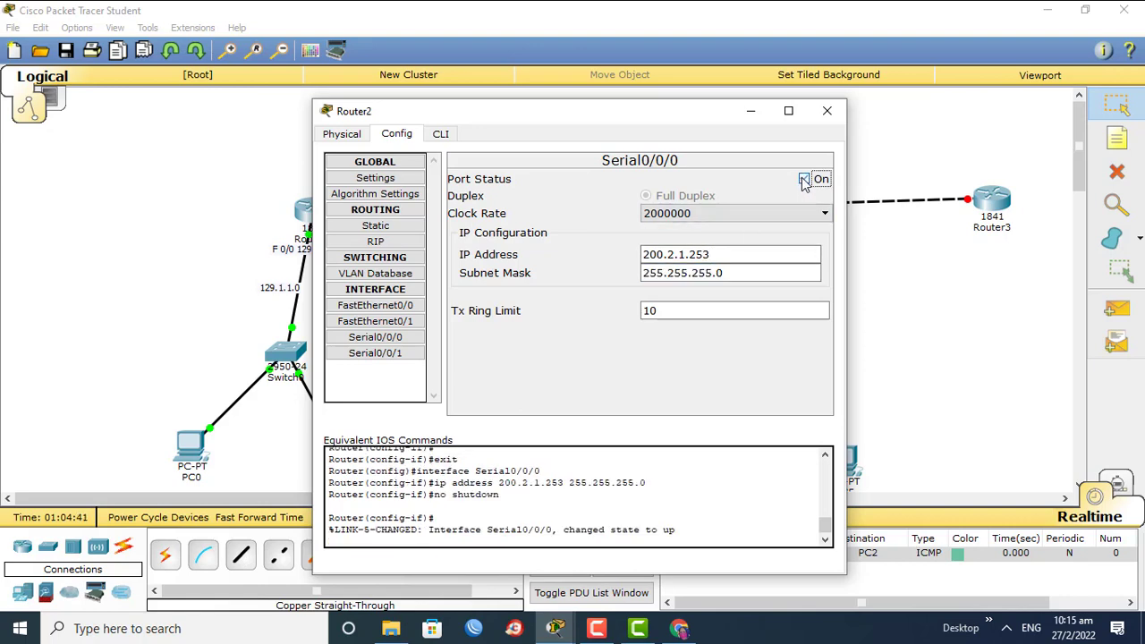
Close Router2's configuration and add a note reading 200.2.1.253 above the serial link beside Router2
click(828, 111)
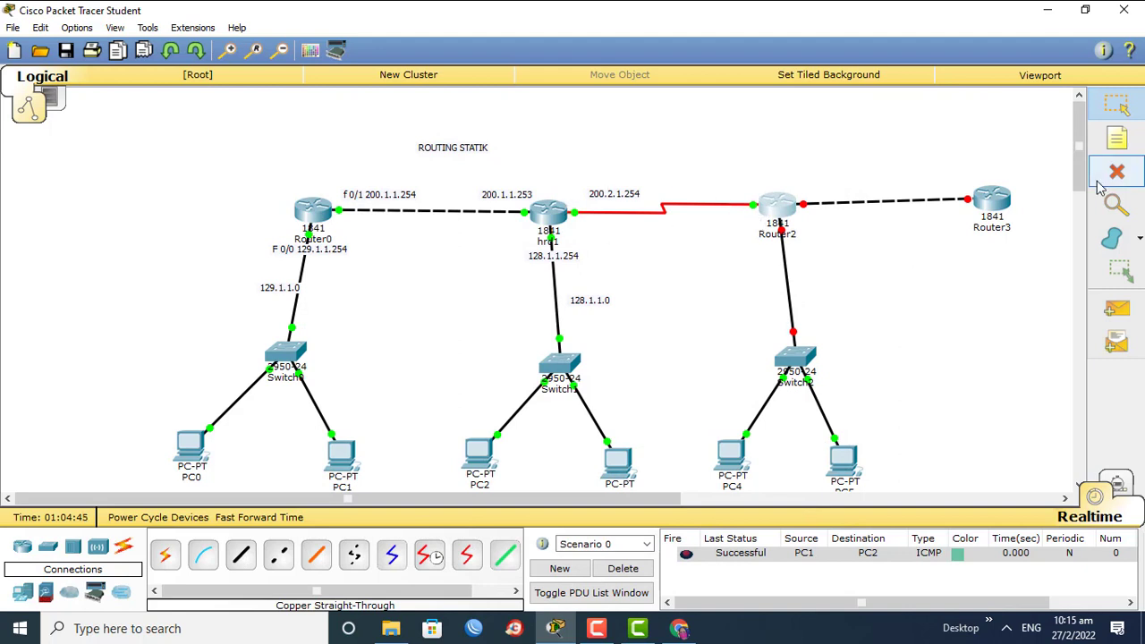
key(n)
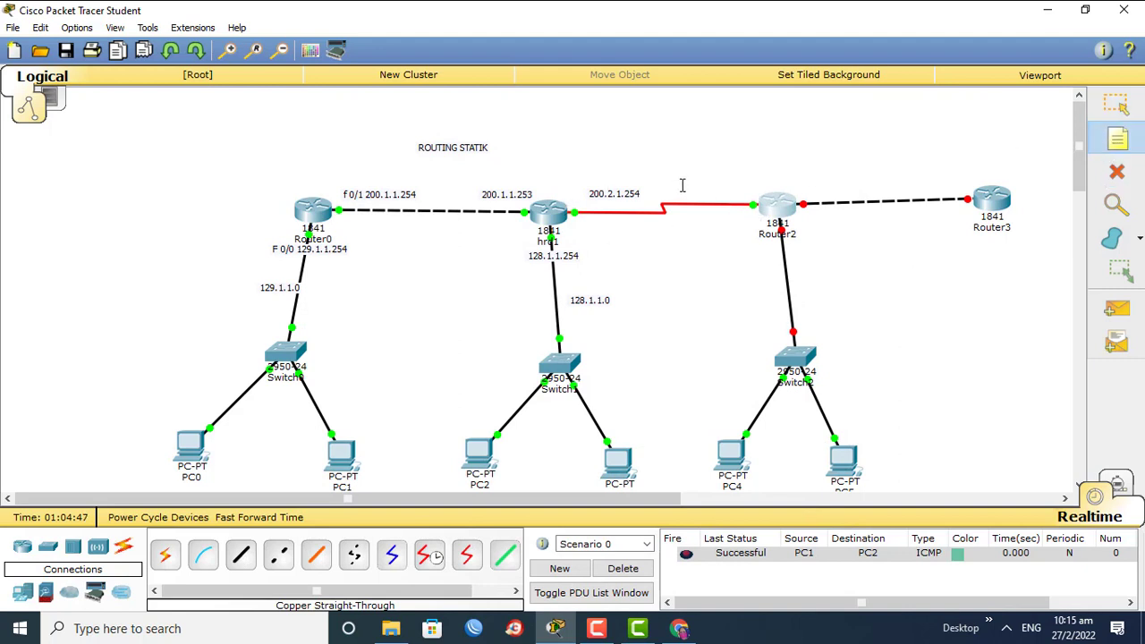
click(682, 185)
key(ctrl+v)
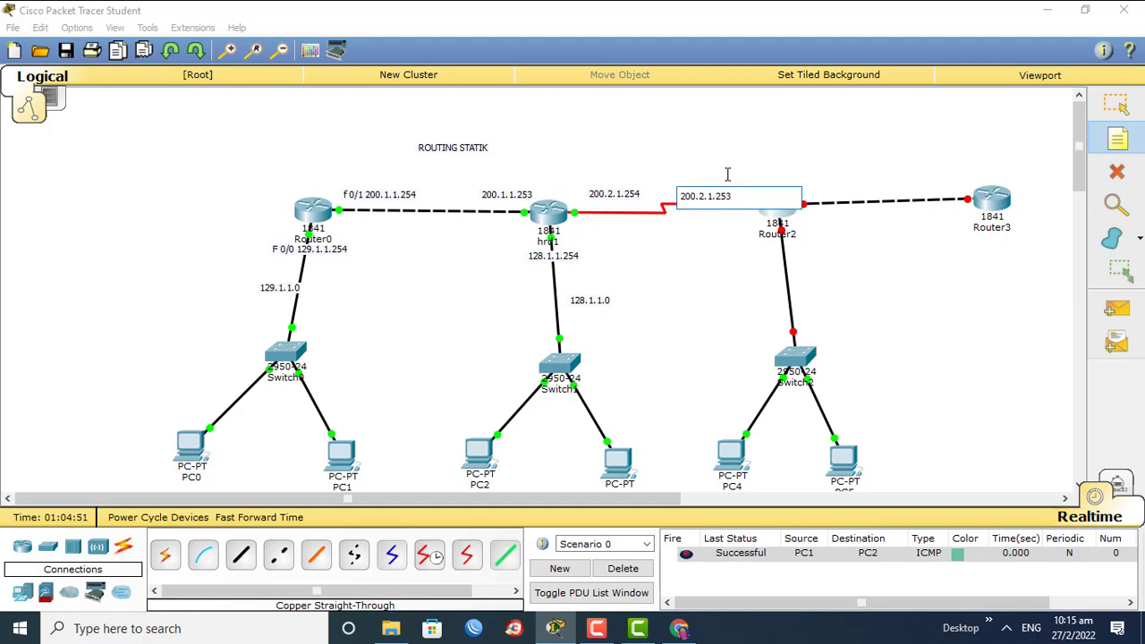
key(Escape)
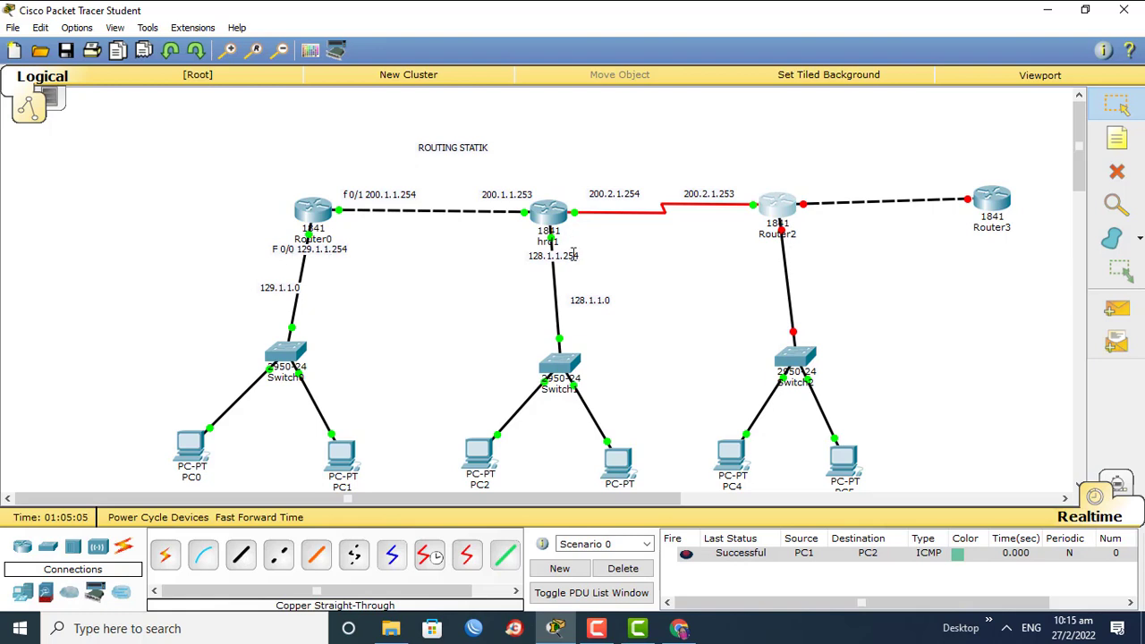
Add a note reading 130.1.1.254 just below Router2 on its link to Switch2
click(1117, 139)
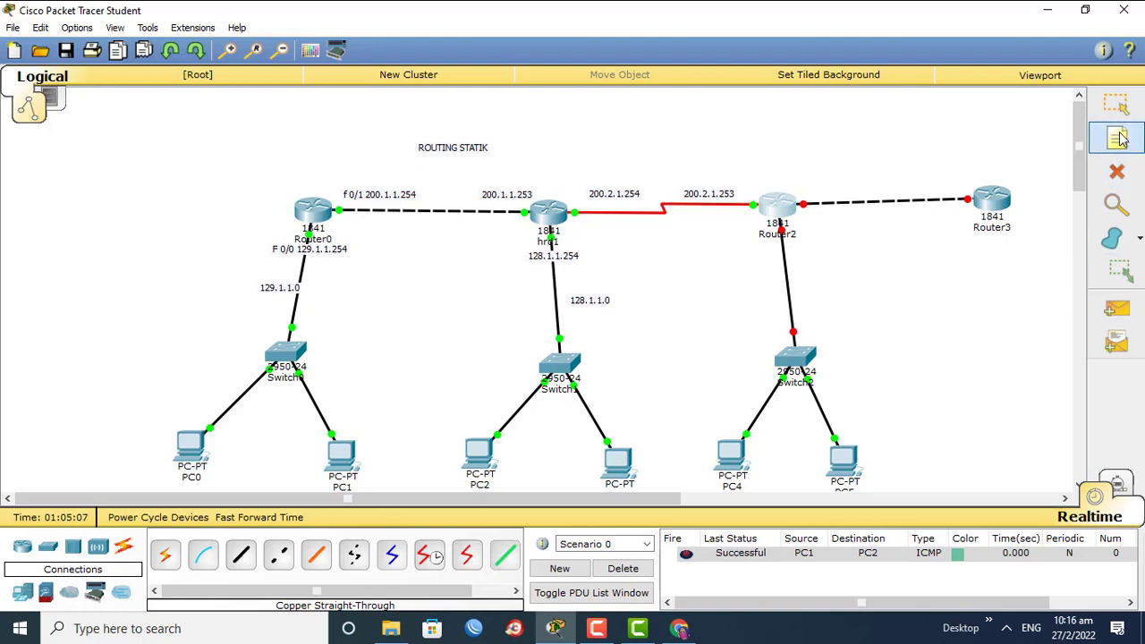
click(756, 247)
text(130)
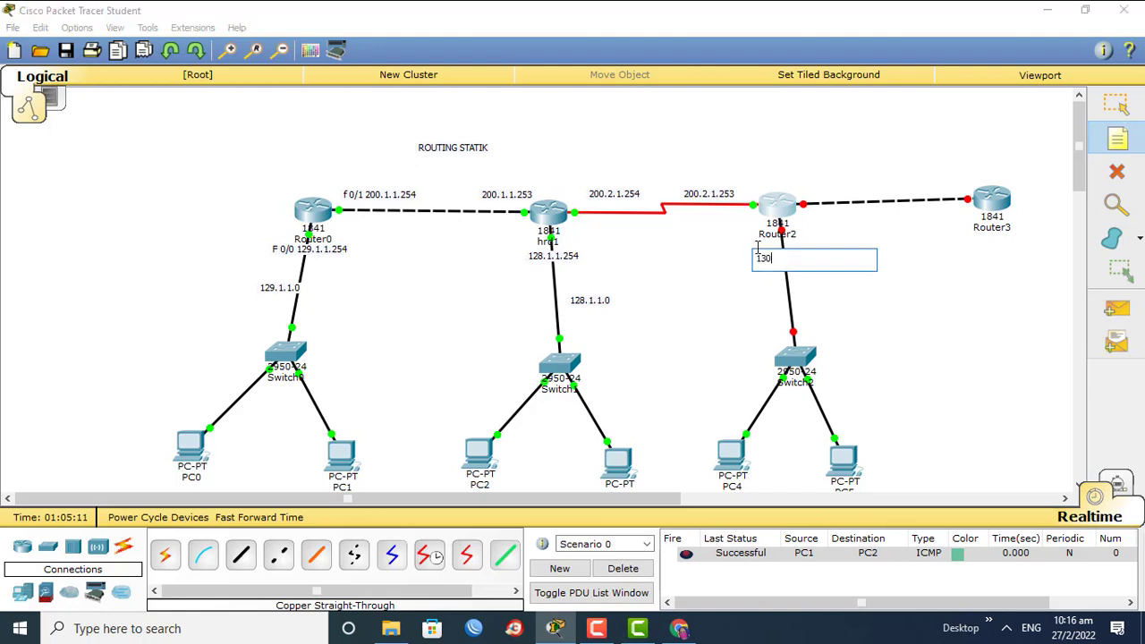
text(.1.1.254)
key(Escape)
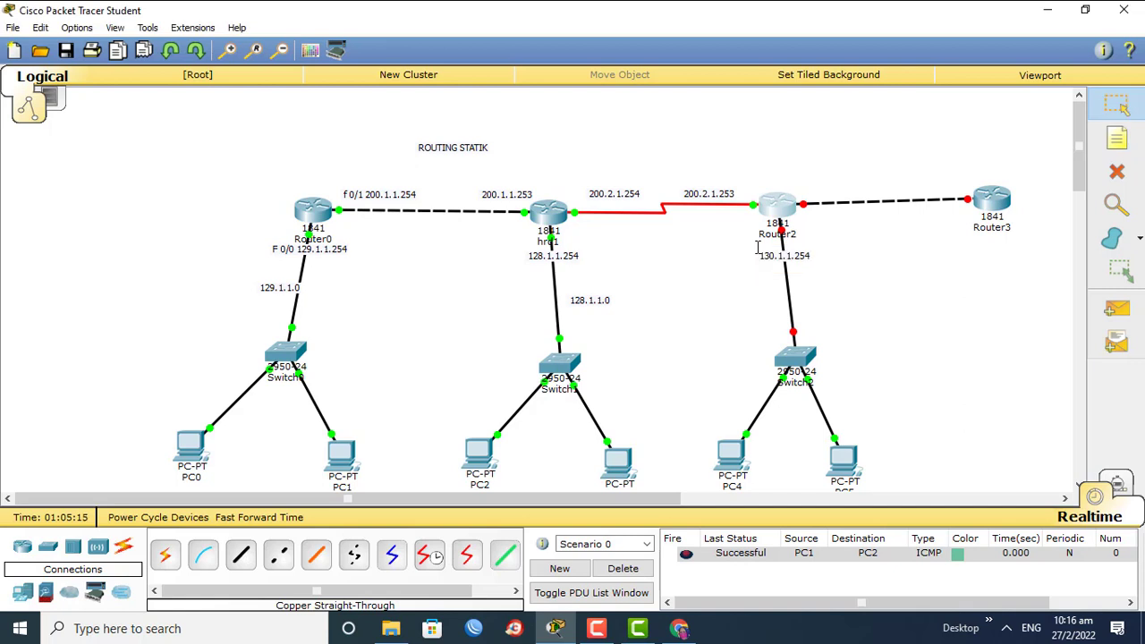
Add a network address note reading 130.1.1.0 midway along the link between Router2 and Switch2
click(1116, 143)
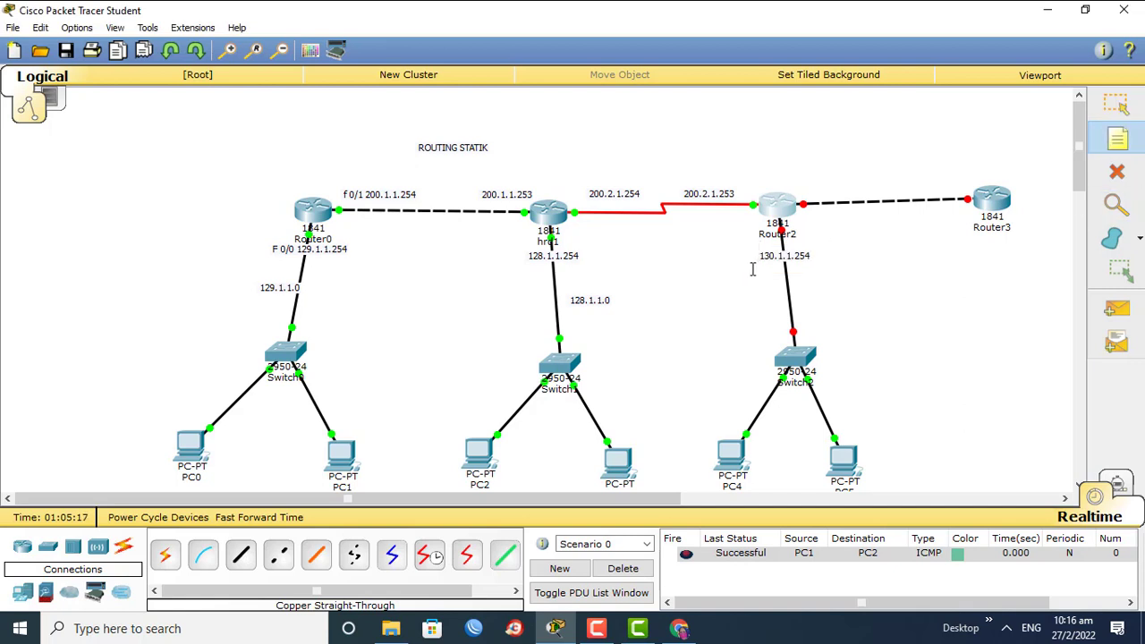
click(771, 293)
text(1)
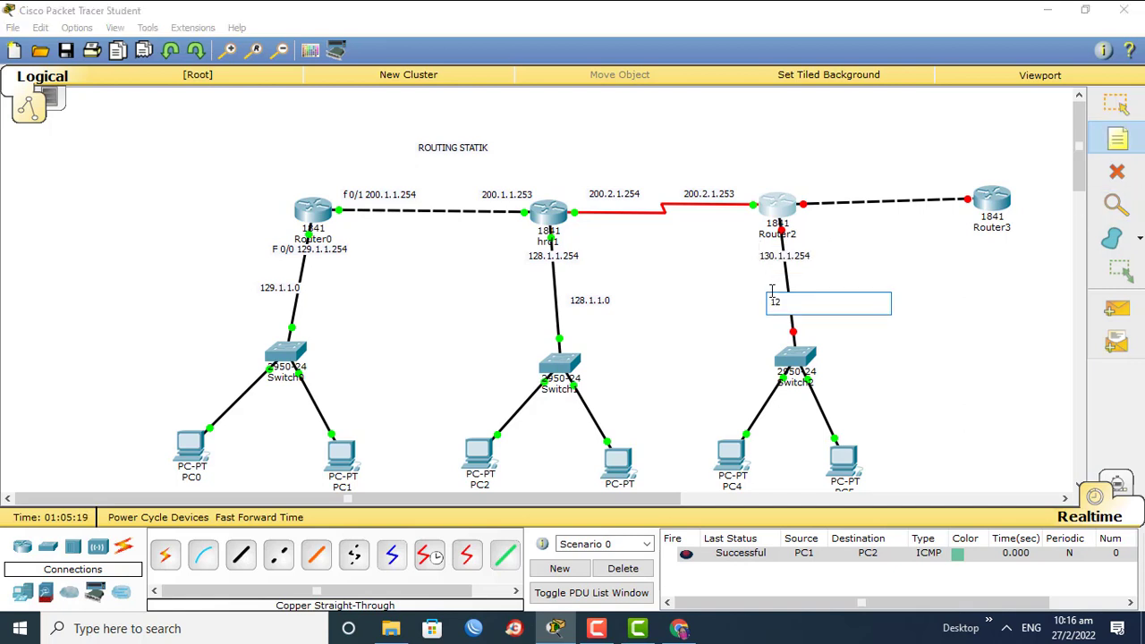
text(30.1.1.0)
key(Escape)
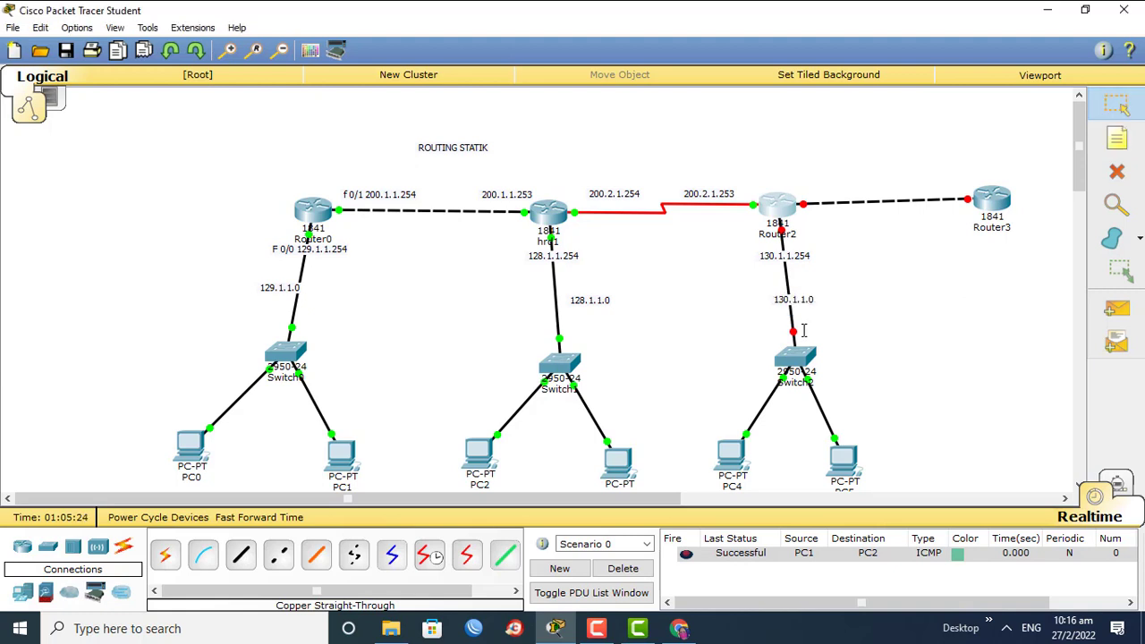
Prefix the address note below Router2 with its interface so it reads F 0/0 130.1.1.254
double_click(765, 258)
text(F0)
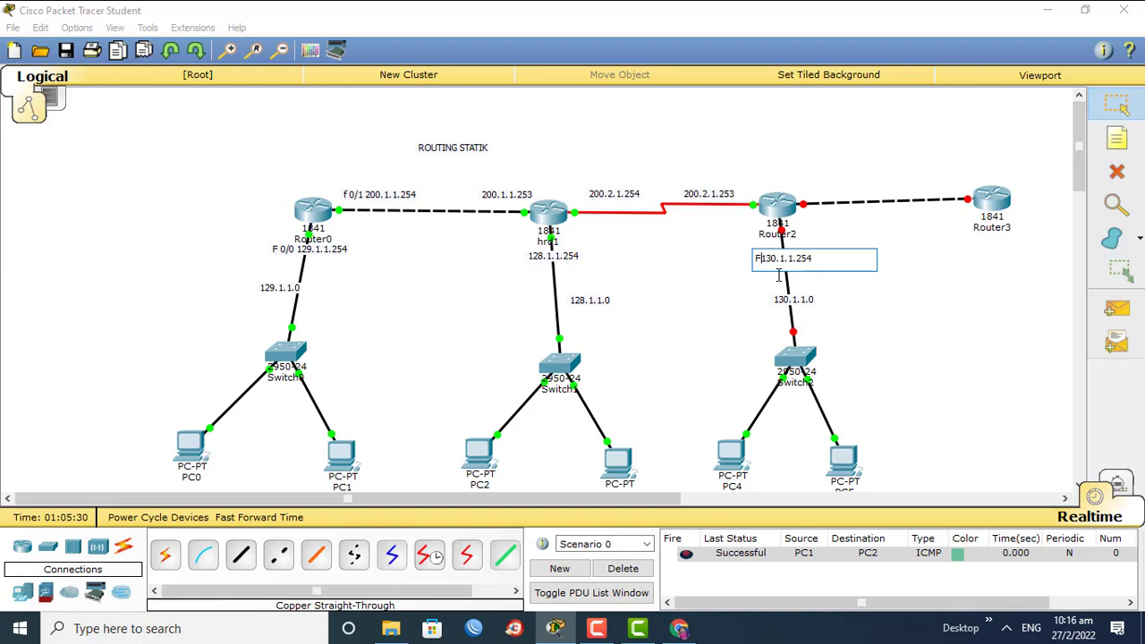
key(BackSpace)
text(0/0)
click(779, 275)
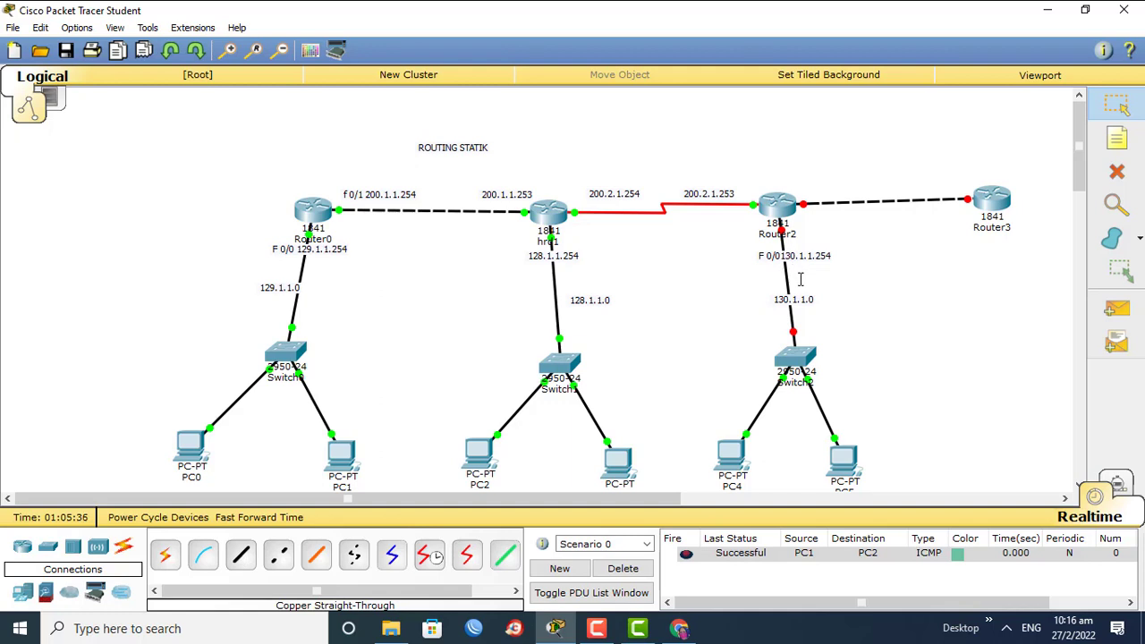
click(779, 257)
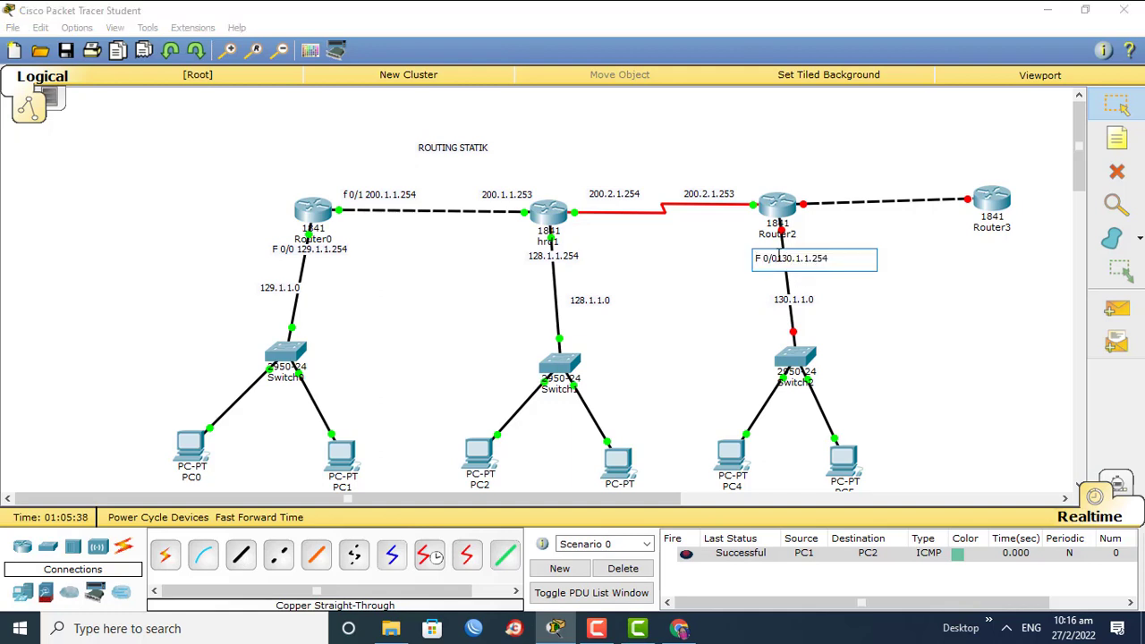
click(854, 299)
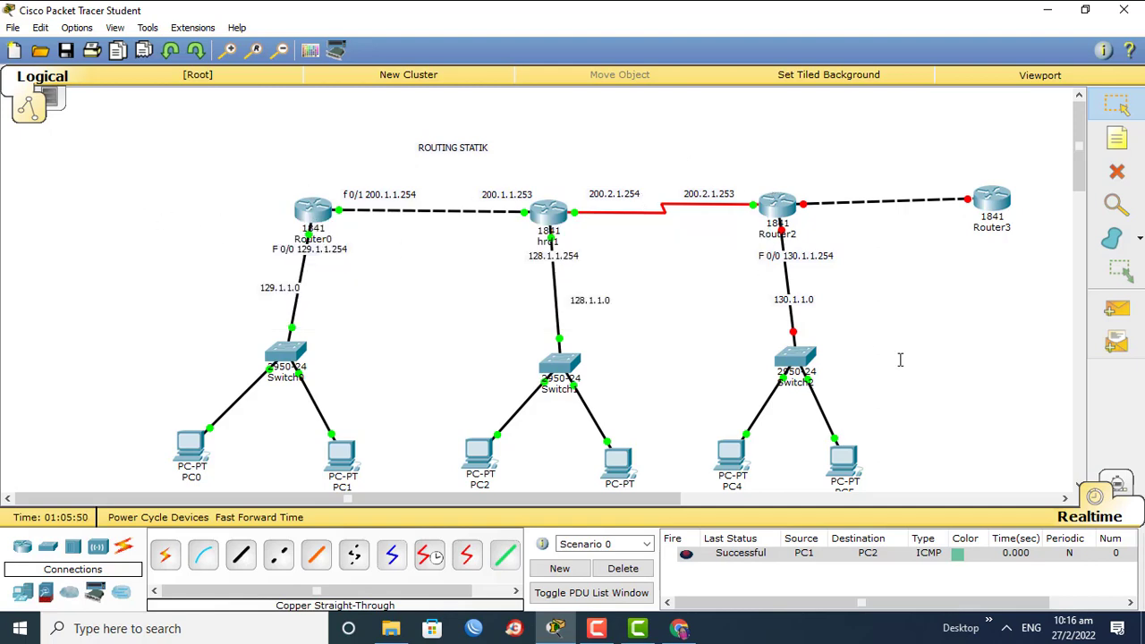
click(613, 631)
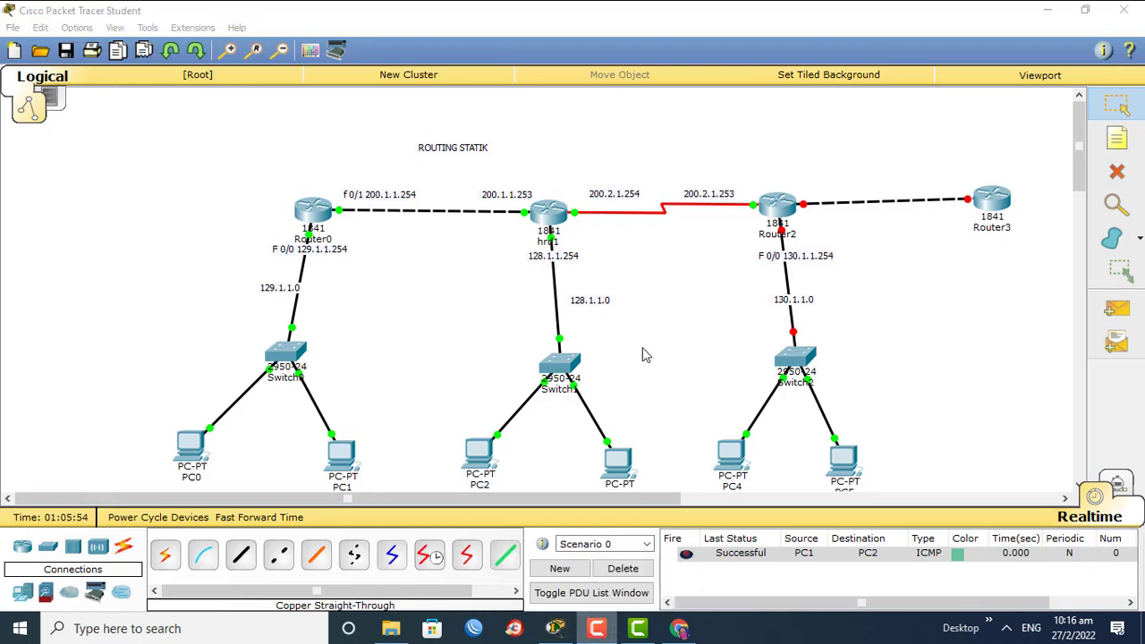